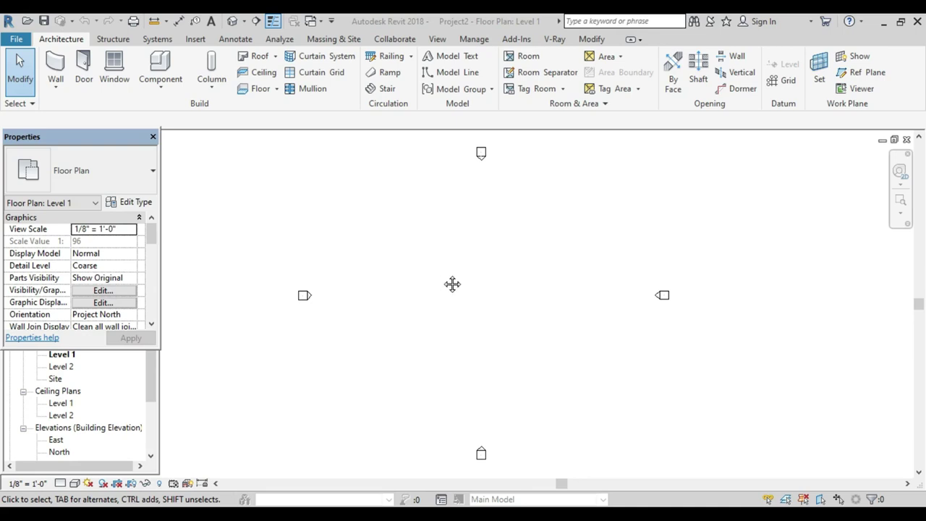
Step: Draw a small rectangular loop of Generic - 8" walls with the Rectangle option on Level 1
{"action": "middle_click_drag", "start_coordinate": [452, 282], "coordinate": [430, 277]}
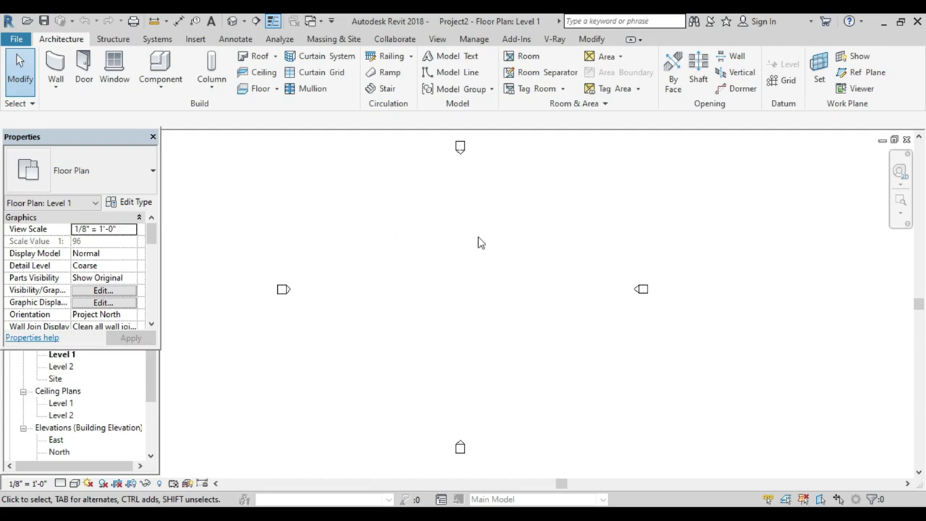
{"action": "left_click", "coordinate": [62, 70]}
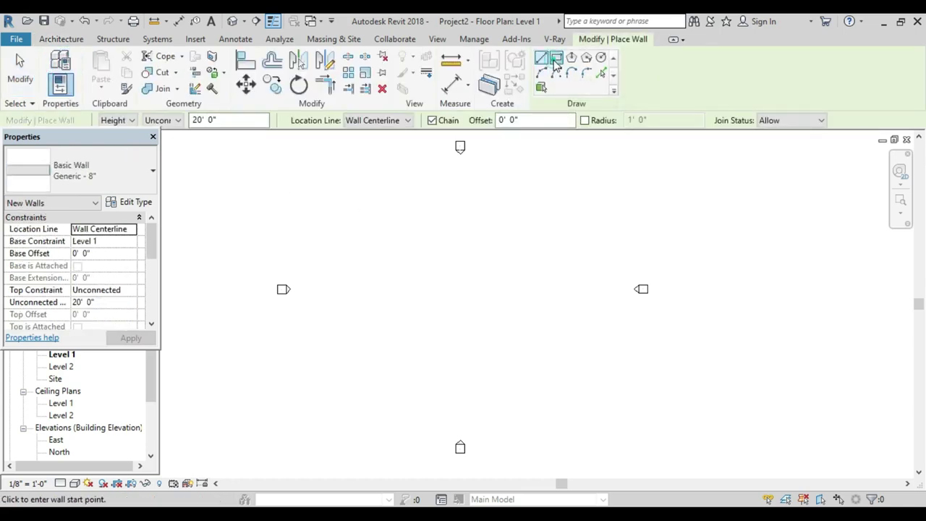
{"action": "left_click", "coordinate": [556, 60]}
{"action": "left_click", "coordinate": [428, 268]}
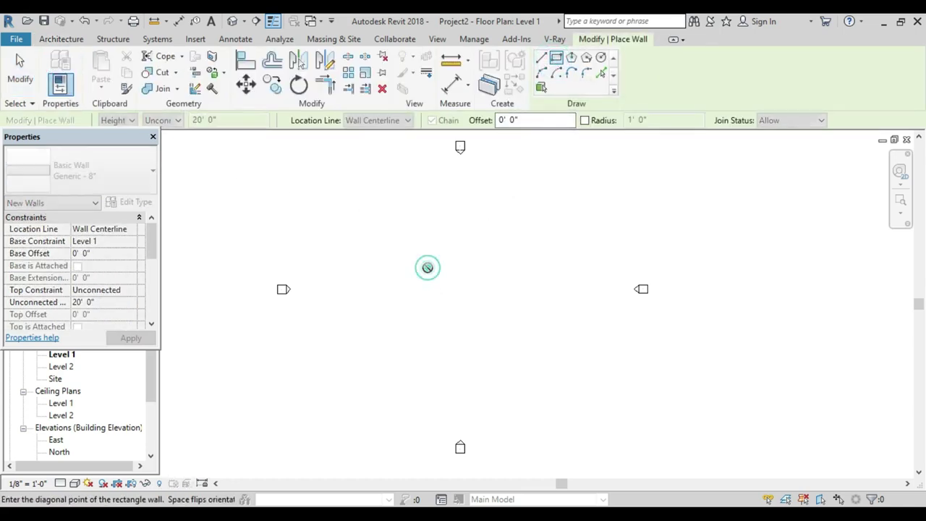
{"action": "left_click", "coordinate": [462, 285]}
{"action": "key", "text": "Escape"}
{"action": "key", "text": "Escape"}
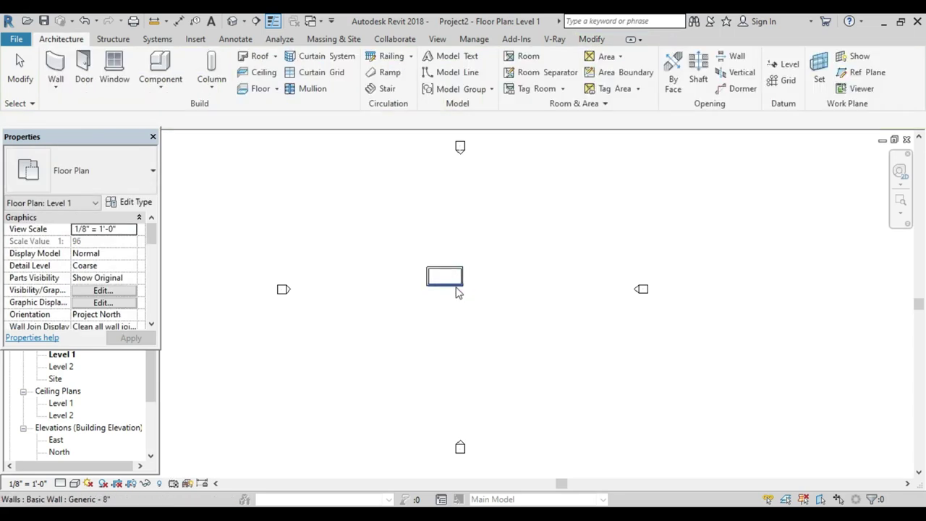
Step: Drag the bottom wall down to make the room taller, then pan the plan left
{"action": "scroll", "coordinate": [457, 291], "scroll_direction": "up", "scroll_amount": 3}
{"action": "left_click", "coordinate": [448, 283]}
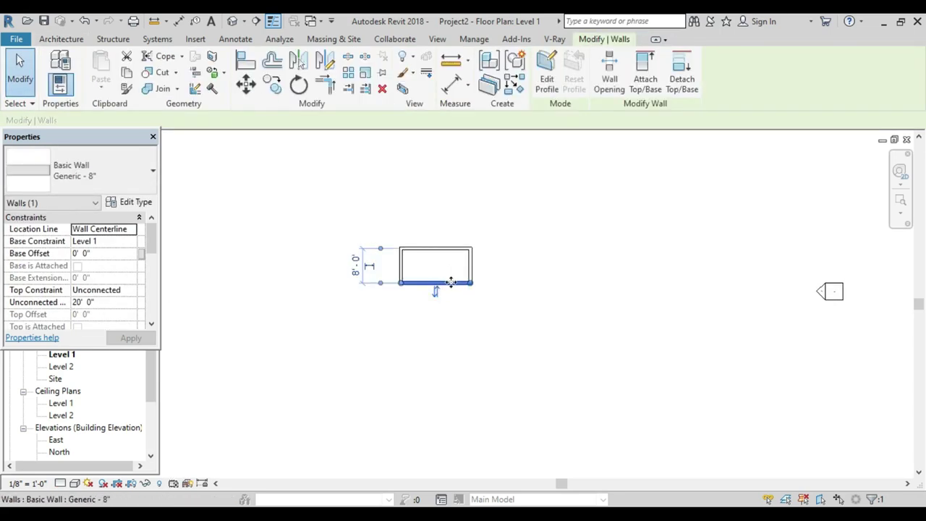
{"action": "left_click_drag", "start_coordinate": [450, 282], "coordinate": [450, 304]}
{"action": "left_click", "coordinate": [508, 309]}
{"action": "scroll", "coordinate": [504, 296], "scroll_direction": "down", "scroll_amount": 2}
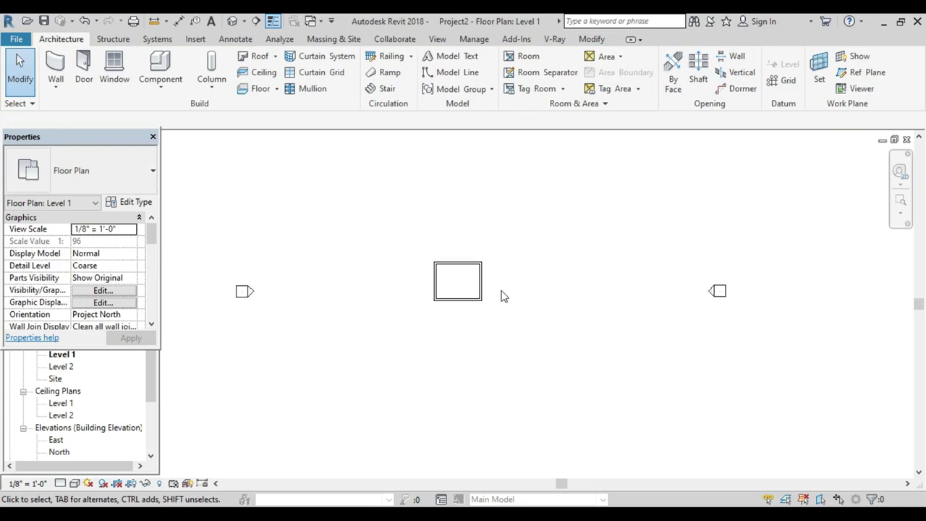
{"action": "mouse_move", "coordinate": [504, 296]}
{"action": "middle_mouse_down"}
{"action": "mouse_move", "coordinate": [430, 281]}
{"action": "mouse_move", "coordinate": [421, 303]}
{"action": "mouse_move", "coordinate": [384, 312]}
{"action": "middle_mouse_up"}
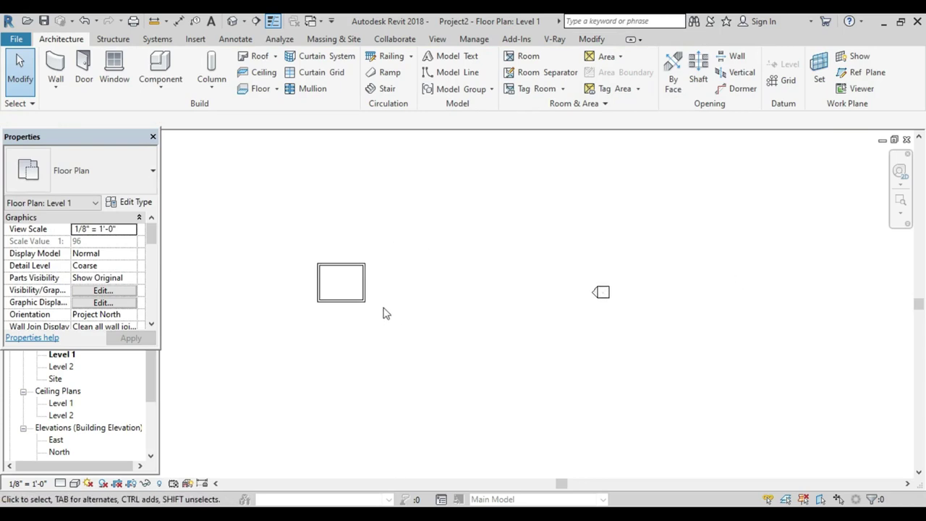
{"action": "middle_click_drag", "start_coordinate": [434, 283], "coordinate": [394, 273]}
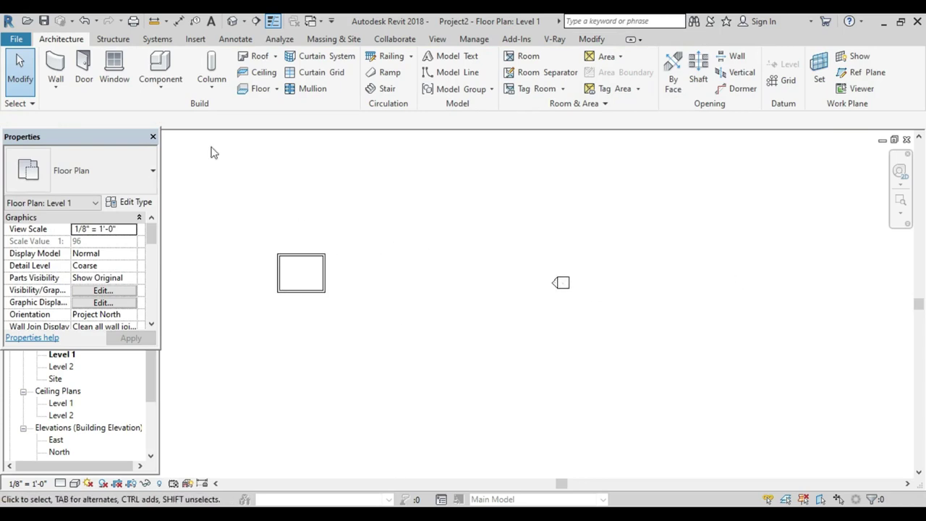
Step: Place a Single-Flush 36" x 84" door in the bottom wall near the left corner
{"action": "left_click", "coordinate": [88, 69]}
{"action": "scroll", "coordinate": [287, 290], "scroll_direction": "up", "scroll_amount": 2}
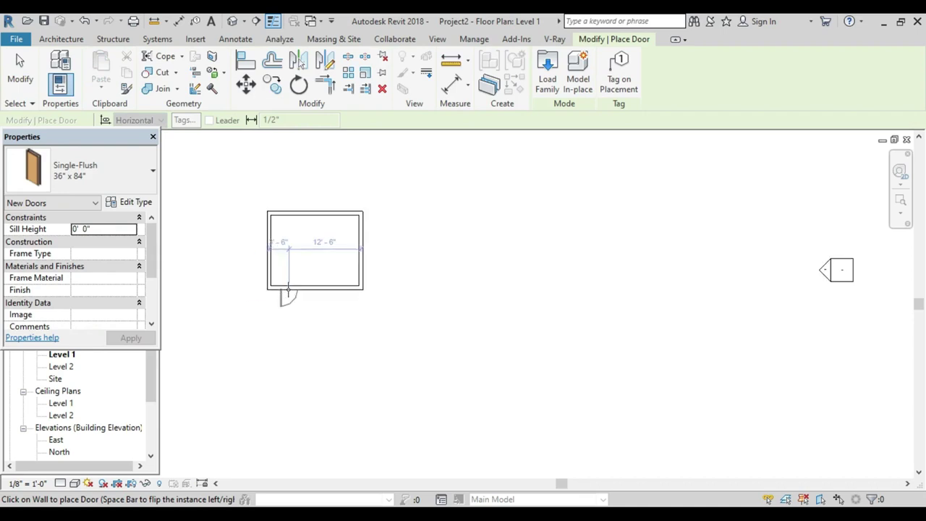
{"action": "scroll", "coordinate": [287, 290], "scroll_direction": "up", "scroll_amount": 2}
{"action": "left_click", "coordinate": [140, 181]}
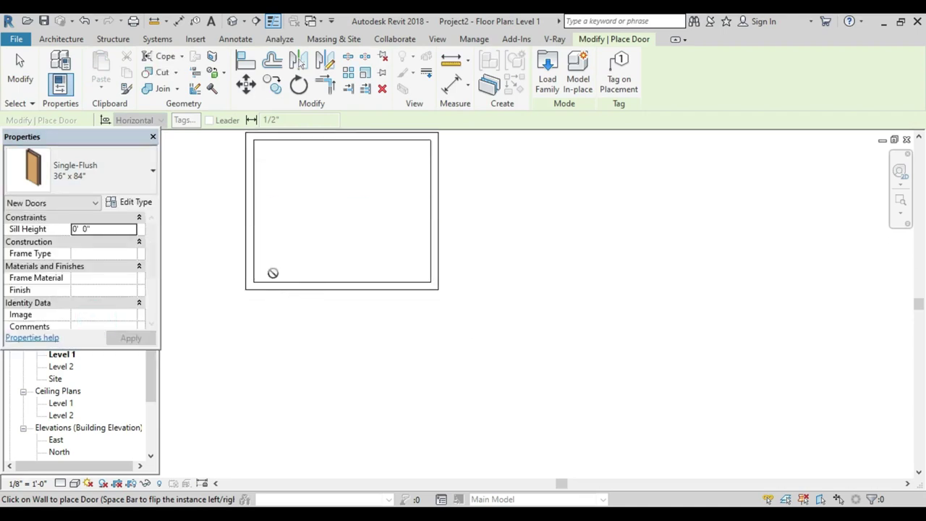
{"action": "scroll", "coordinate": [278, 280], "scroll_direction": "up", "scroll_amount": 2}
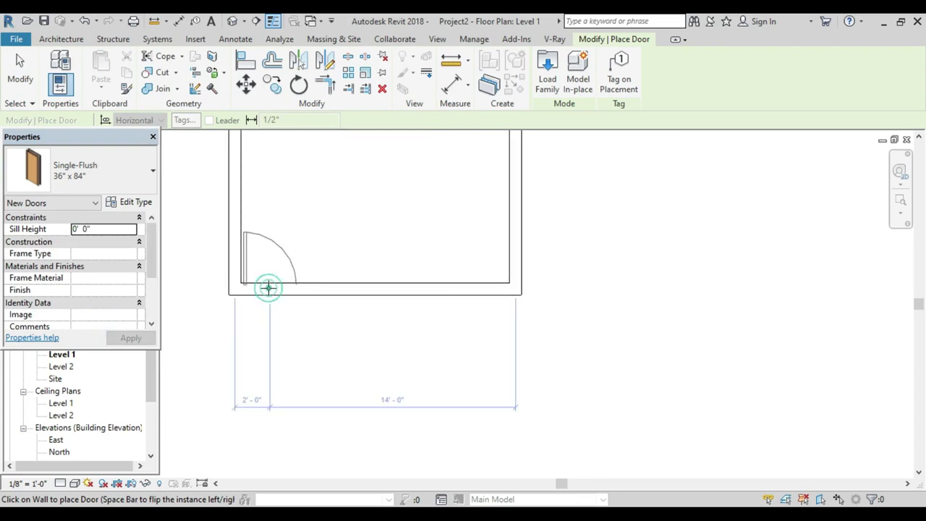
{"action": "scroll", "coordinate": [352, 300], "scroll_direction": "down", "scroll_amount": 2}
{"action": "mouse_move", "coordinate": [357, 305]}
{"action": "middle_mouse_down"}
{"action": "mouse_move", "coordinate": [327, 364]}
{"action": "mouse_move", "coordinate": [307, 379]}
{"action": "middle_mouse_up"}
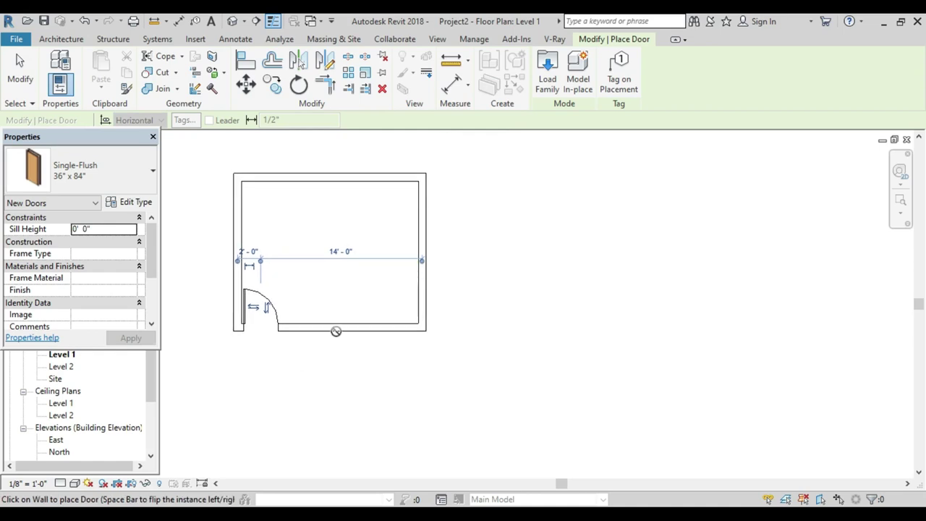
Step: Choose the Window-Double-Hung 30" x 46" type, then cancel without placing a window
{"action": "left_click", "coordinate": [61, 38]}
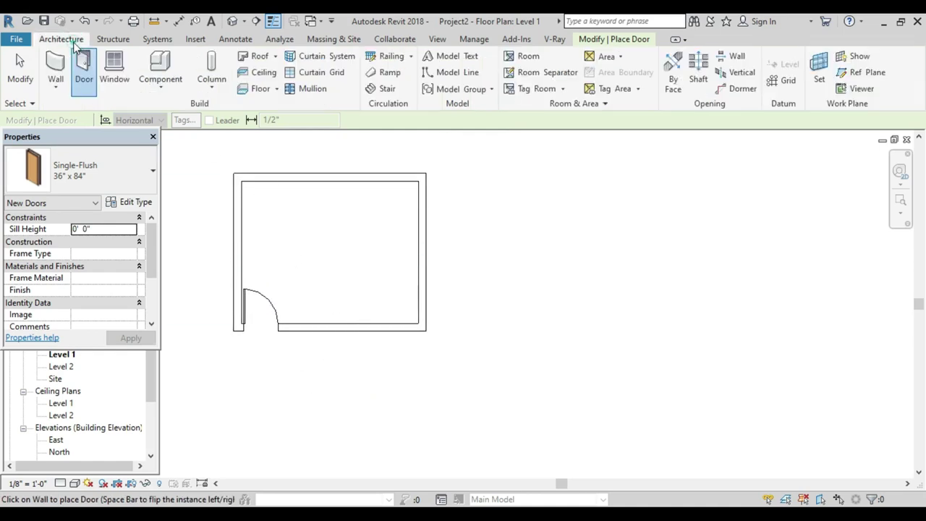
{"action": "left_click", "coordinate": [115, 73]}
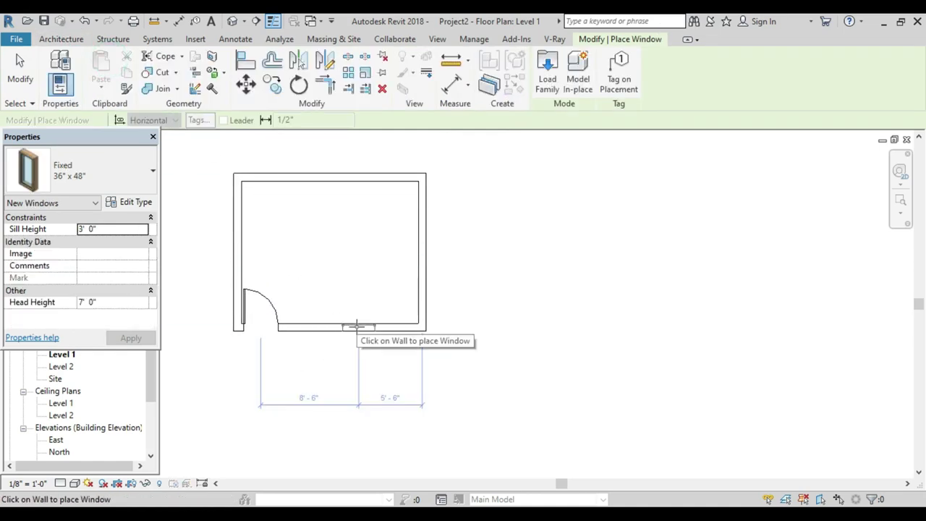
{"action": "left_click", "coordinate": [131, 174]}
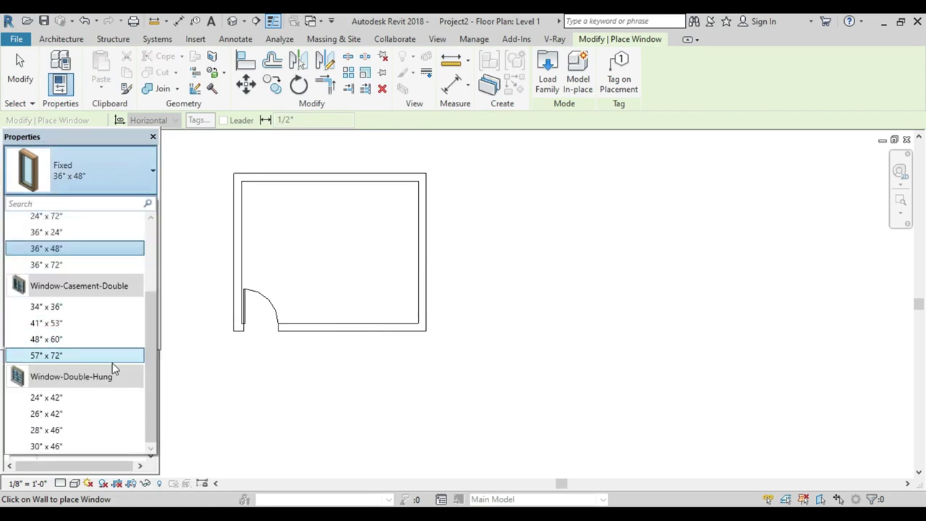
{"action": "left_click", "coordinate": [83, 445]}
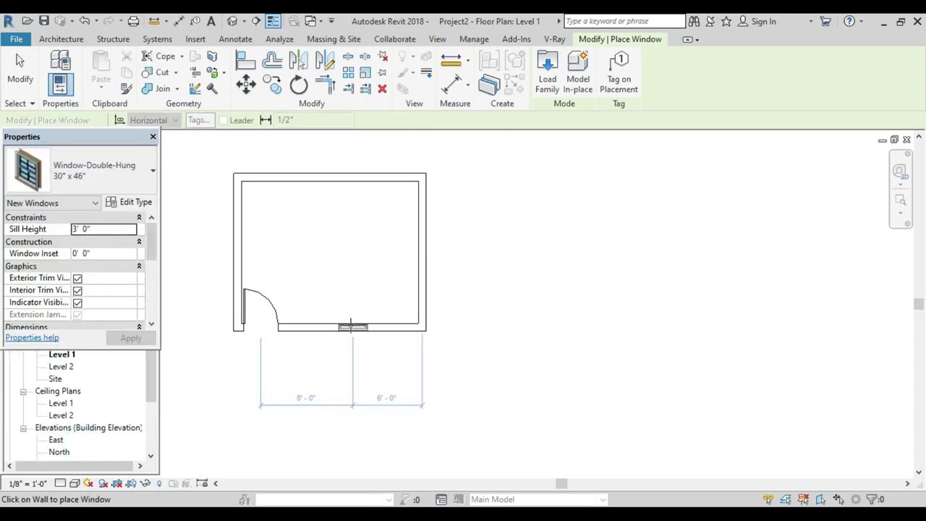
{"action": "scroll", "coordinate": [350, 325], "scroll_direction": "up", "scroll_amount": 2}
{"action": "middle_click_drag", "start_coordinate": [358, 335], "coordinate": [430, 321]}
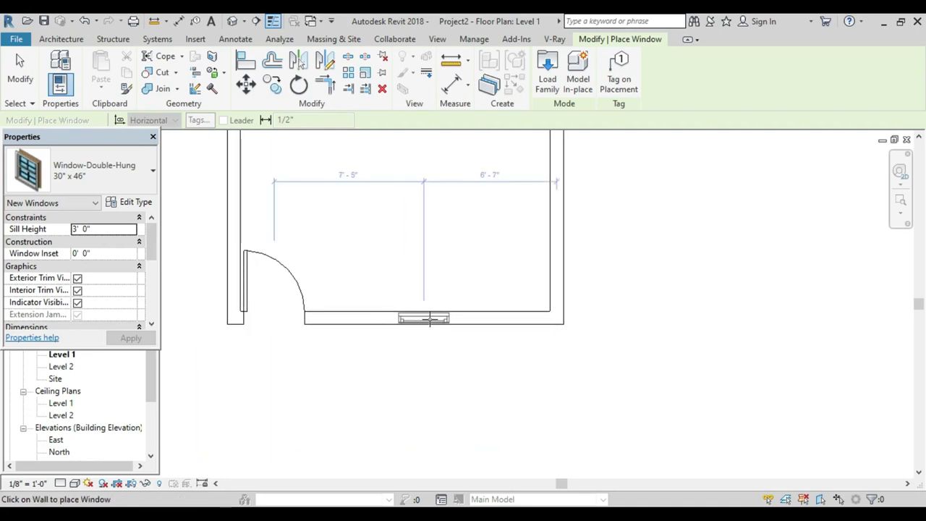
{"action": "key", "text": "Escape"}
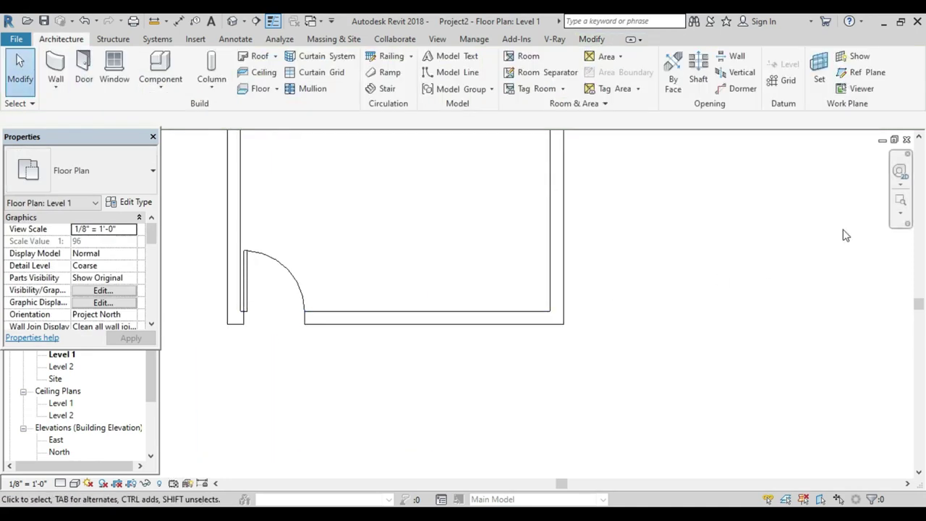
Step: Switch to the default 3D view and look at the room from the FRONT
{"action": "scroll", "coordinate": [459, 252], "scroll_direction": "down", "scroll_amount": 2}
{"action": "middle_click_drag", "start_coordinate": [397, 293], "coordinate": [419, 308]}
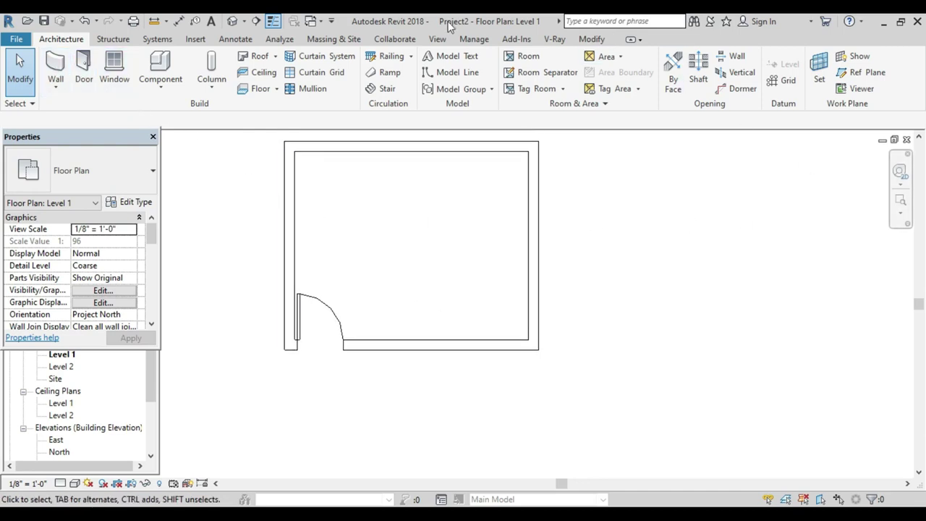
{"action": "left_click", "coordinate": [233, 22]}
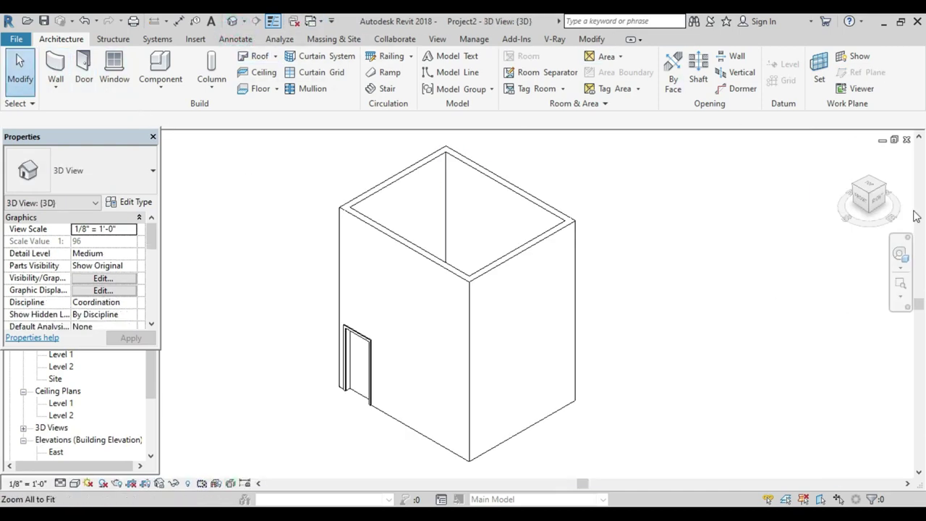
{"action": "scroll", "coordinate": [651, 316], "scroll_direction": "down", "scroll_amount": 1}
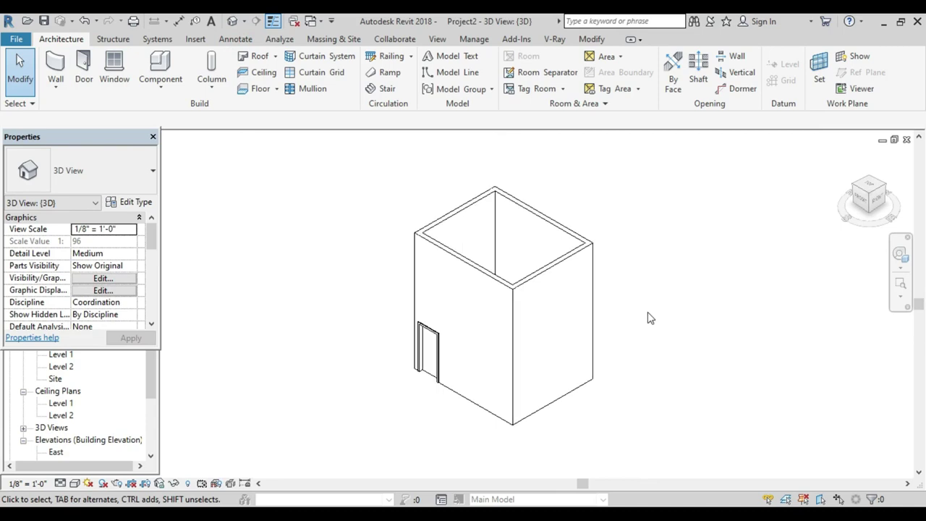
{"action": "left_click", "coordinate": [858, 205]}
{"action": "middle_click_drag", "start_coordinate": [661, 334], "coordinate": [539, 334]}
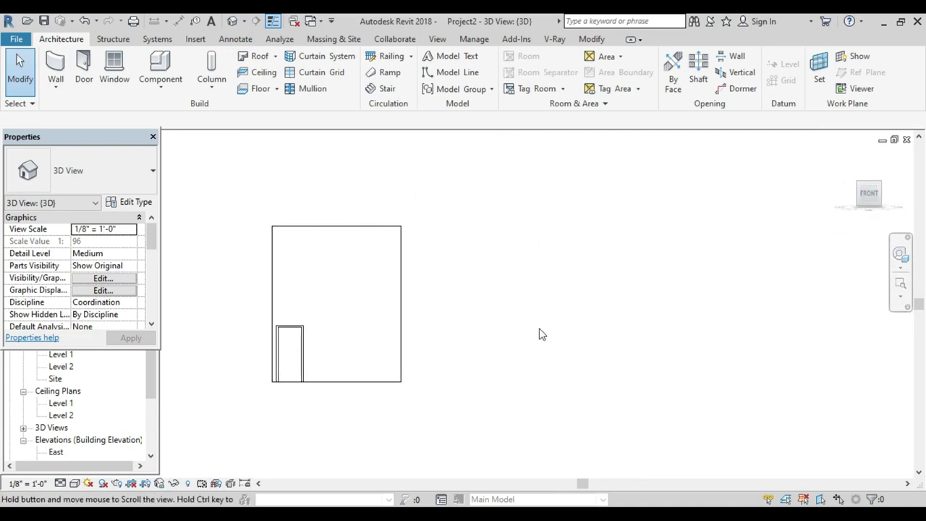
Step: Crossing-select the room and filter out Doors so only the four walls stay selected
{"action": "left_click_drag", "start_coordinate": [530, 192], "coordinate": [192, 384]}
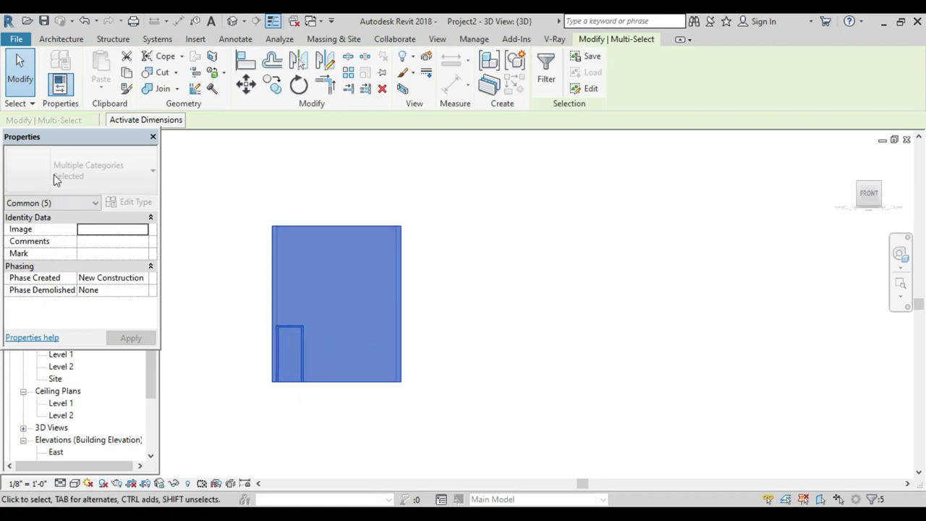
{"action": "left_click", "coordinate": [546, 72]}
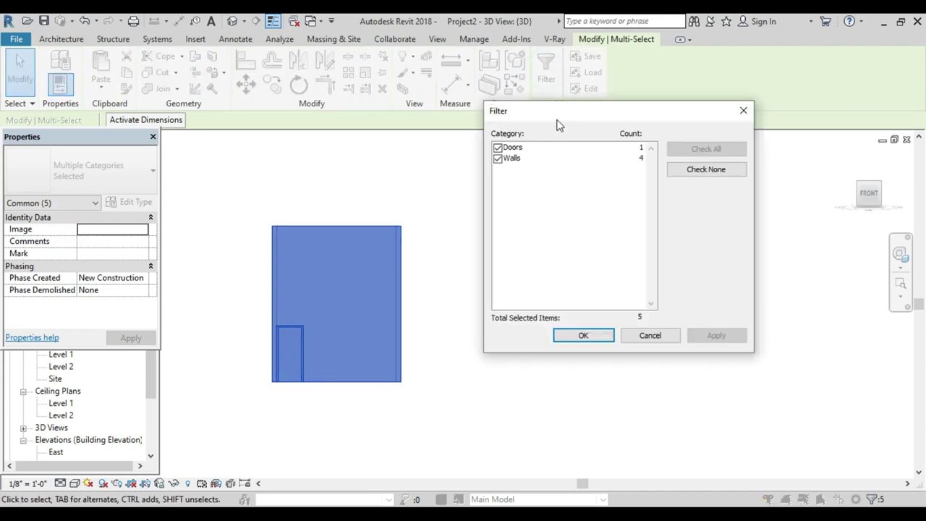
{"action": "left_click", "coordinate": [497, 148]}
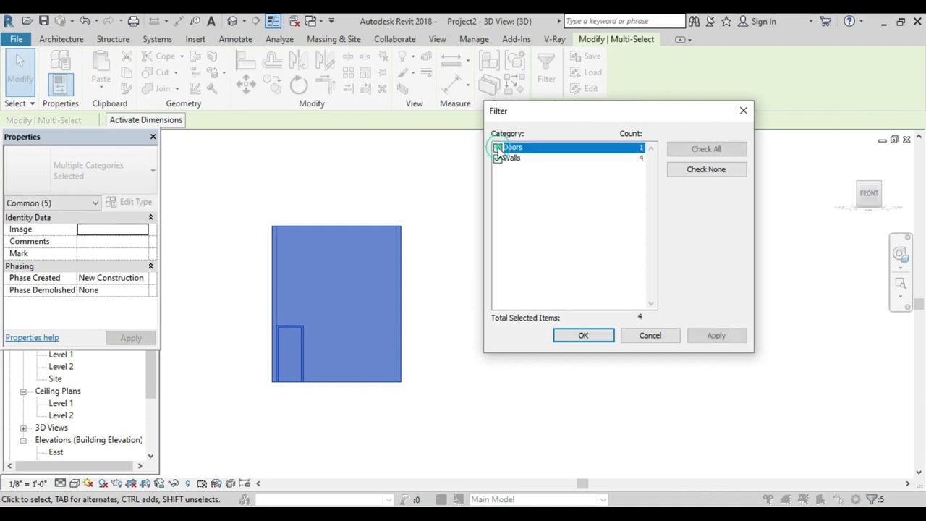
{"action": "left_click", "coordinate": [582, 336]}
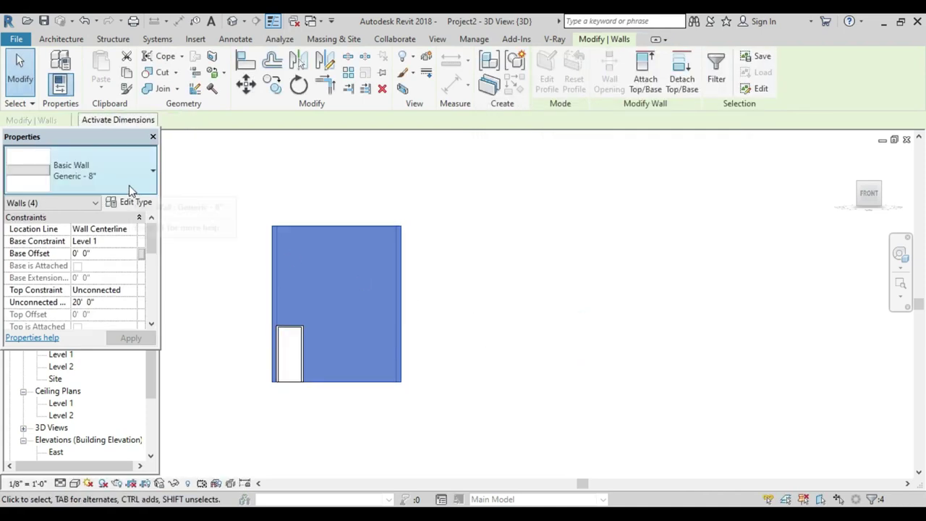
Step: Set the walls' Top Constraint to Up to level (Level 2) and apply it
{"action": "left_click", "coordinate": [135, 290]}
{"action": "left_click", "coordinate": [119, 315]}
{"action": "left_click", "coordinate": [130, 337]}
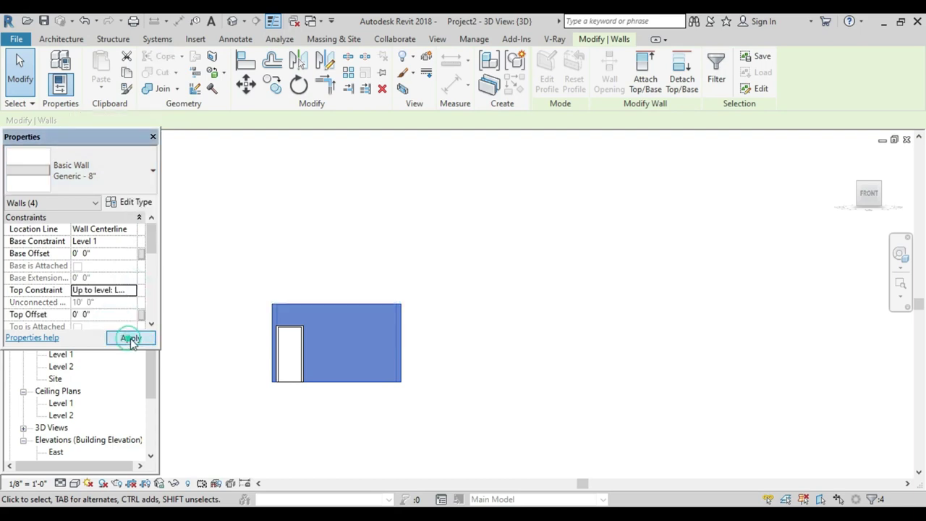
{"action": "left_click", "coordinate": [407, 265]}
{"action": "mouse_move", "coordinate": [407, 264]}
{"action": "middle_mouse_down"}
{"action": "mouse_move", "coordinate": [407, 314]}
{"action": "mouse_move", "coordinate": [465, 307]}
{"action": "mouse_move", "coordinate": [432, 287]}
{"action": "middle_mouse_up"}
{"action": "left_click", "coordinate": [397, 323]}
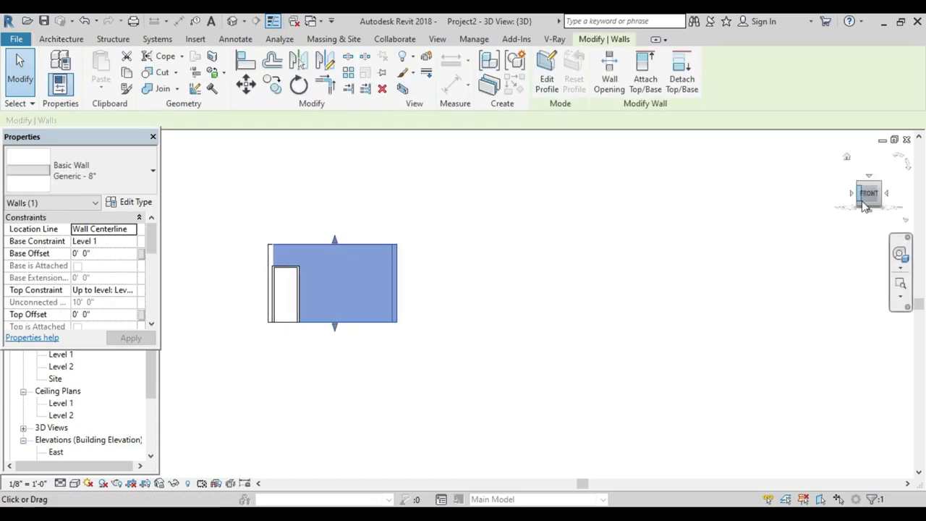
{"action": "left_click", "coordinate": [52, 42]}
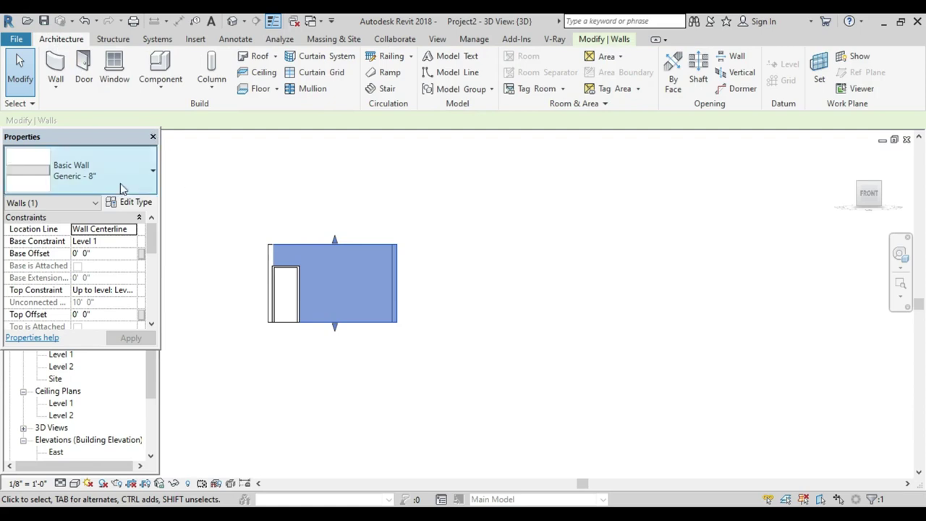
Step: Clear the selection and open the Level 1 floor plan from the Project Browser
{"action": "left_click", "coordinate": [86, 182]}
{"action": "left_click", "coordinate": [314, 166]}
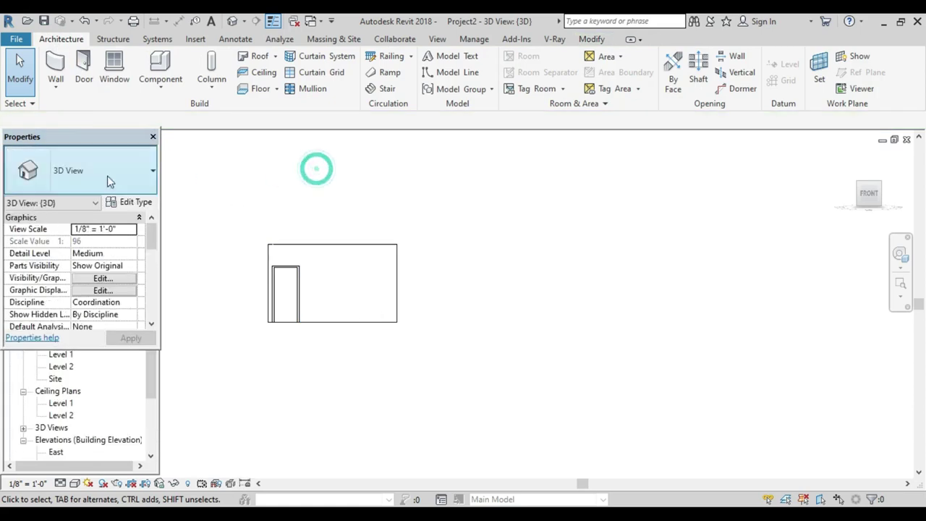
{"action": "left_click", "coordinate": [97, 178]}
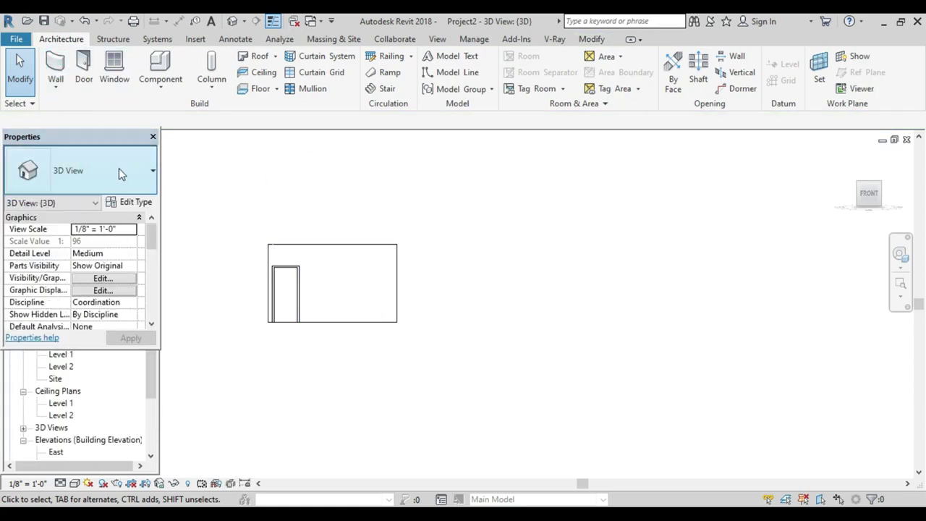
{"action": "left_click", "coordinate": [118, 168]}
{"action": "scroll", "coordinate": [269, 244], "scroll_direction": "down", "scroll_amount": 2}
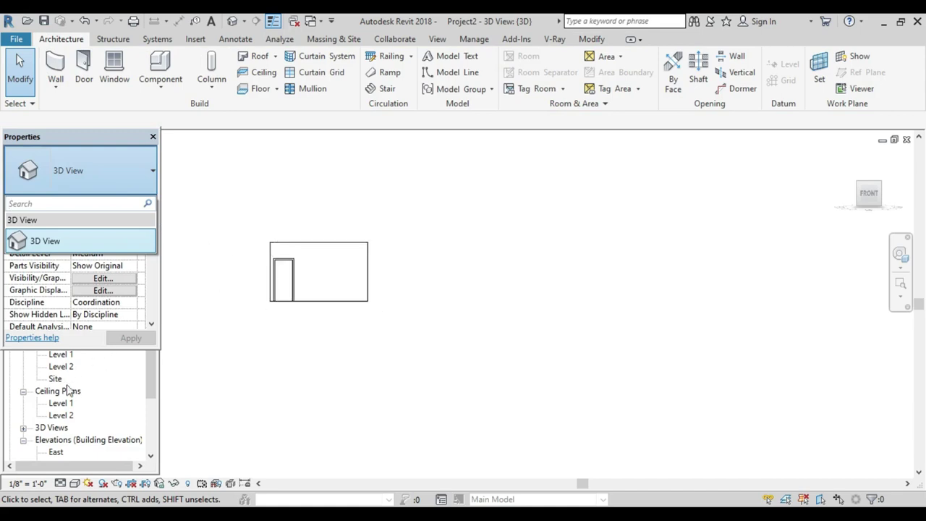
{"action": "left_click", "coordinate": [89, 381]}
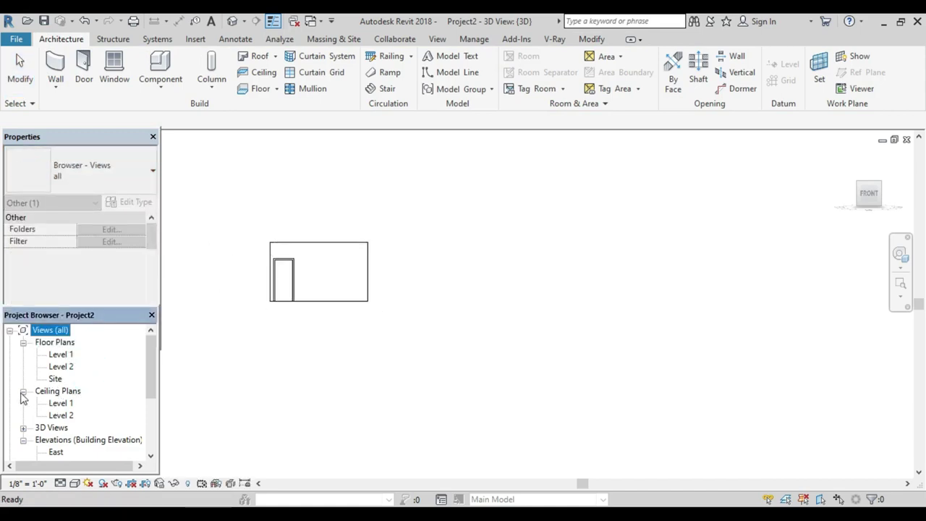
{"action": "left_click", "coordinate": [23, 392]}
{"action": "double_click", "coordinate": [75, 354]}
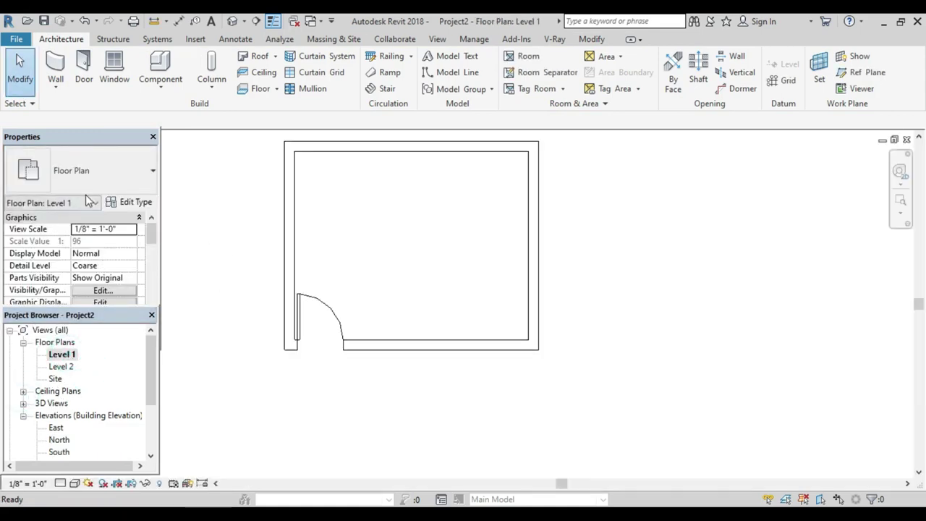
{"action": "left_click", "coordinate": [82, 166]}
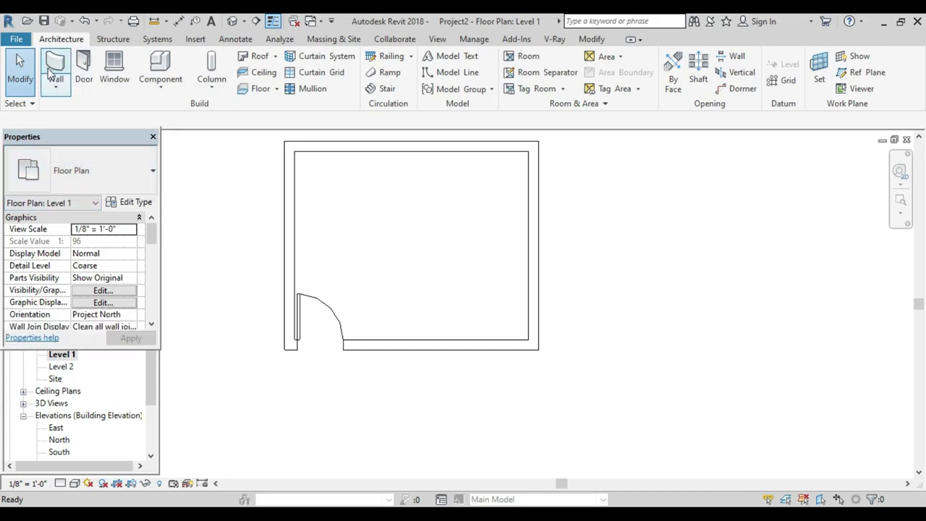
Step: Start a new wall using the Curtain Wall 1 type
{"action": "left_click", "coordinate": [49, 69]}
{"action": "left_click", "coordinate": [119, 181]}
{"action": "scroll", "coordinate": [87, 399], "scroll_direction": "down", "scroll_amount": 5}
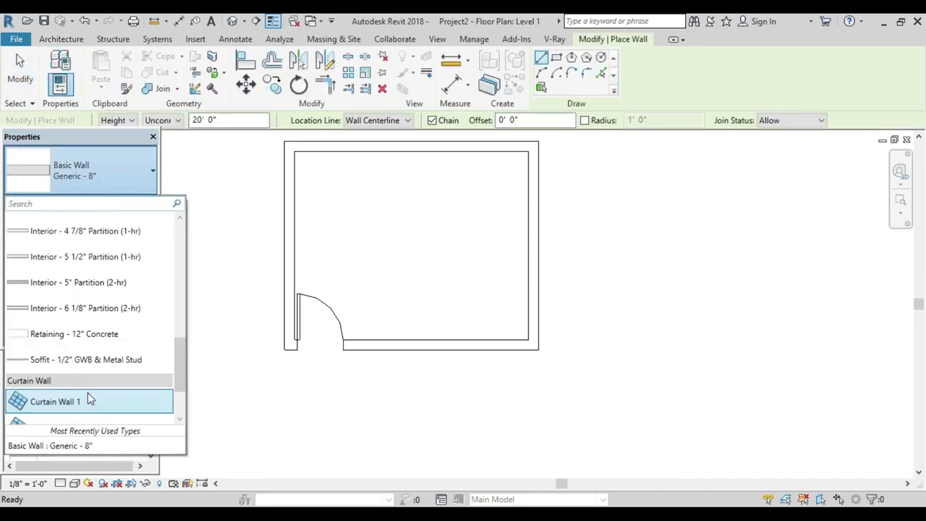
{"action": "scroll", "coordinate": [87, 400], "scroll_direction": "down", "scroll_amount": 2}
{"action": "left_click", "coordinate": [78, 311]}
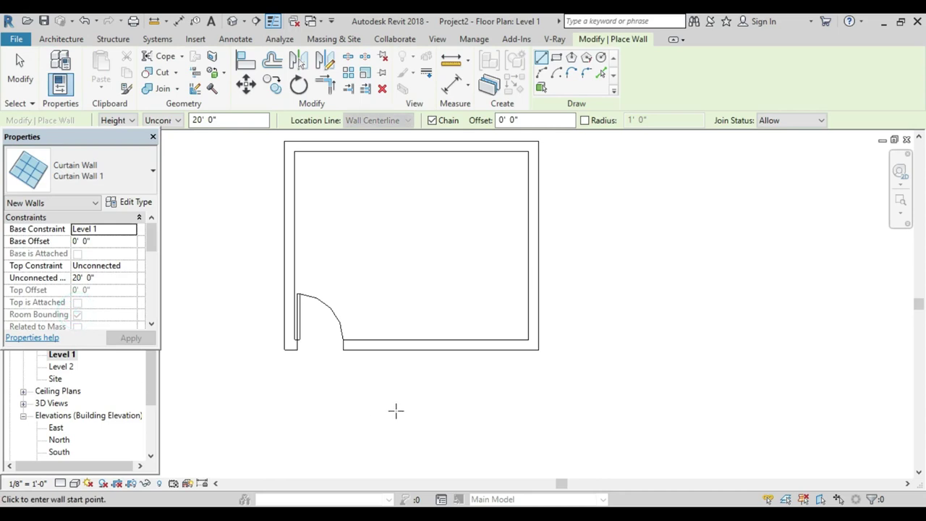
{"action": "middle_click_drag", "start_coordinate": [395, 411], "coordinate": [299, 424]}
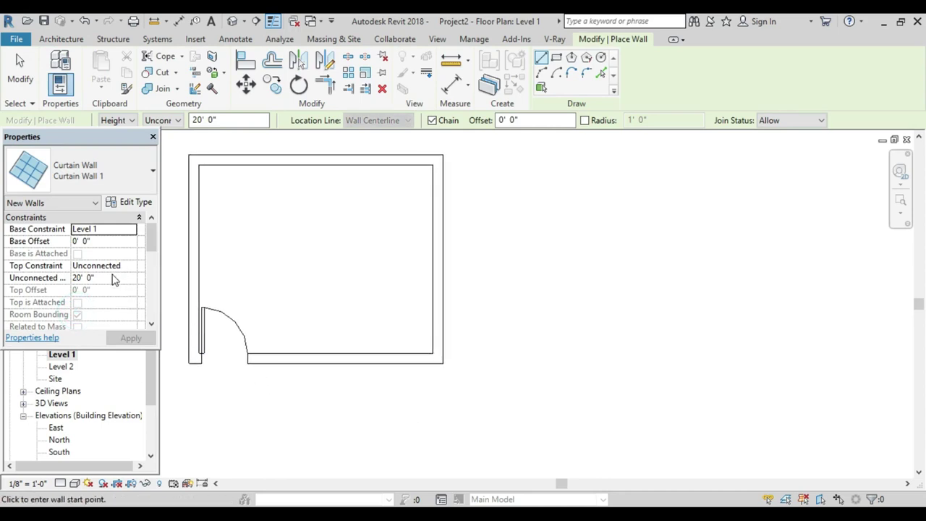
Step: Give the curtain wall a Base Offset of 3' 0" and Unconnected Height of 4'
{"action": "left_click", "coordinate": [109, 242]}
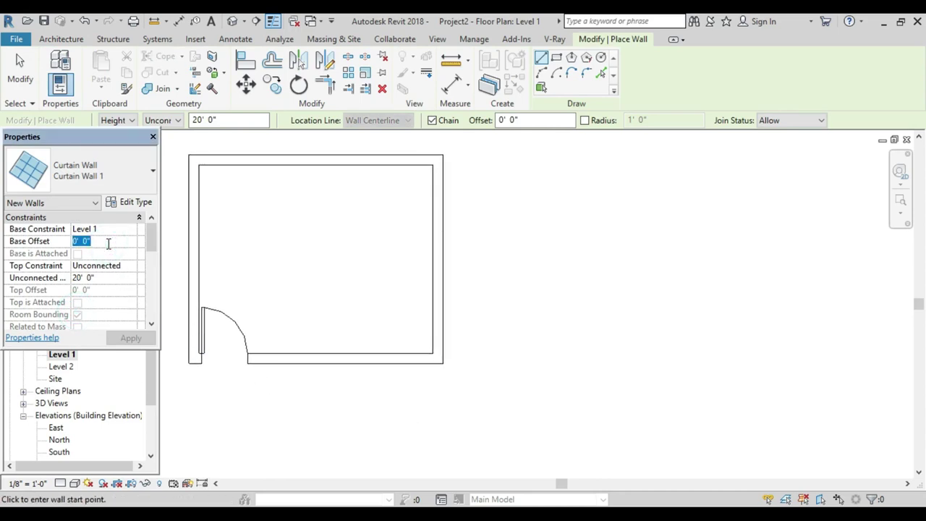
{"action": "type", "text": "3' 0\""}
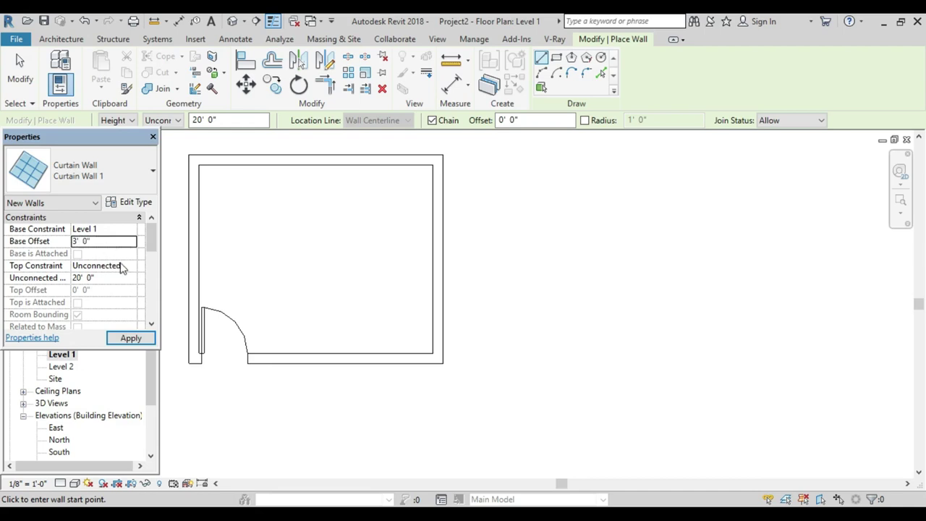
{"action": "left_click", "coordinate": [135, 266]}
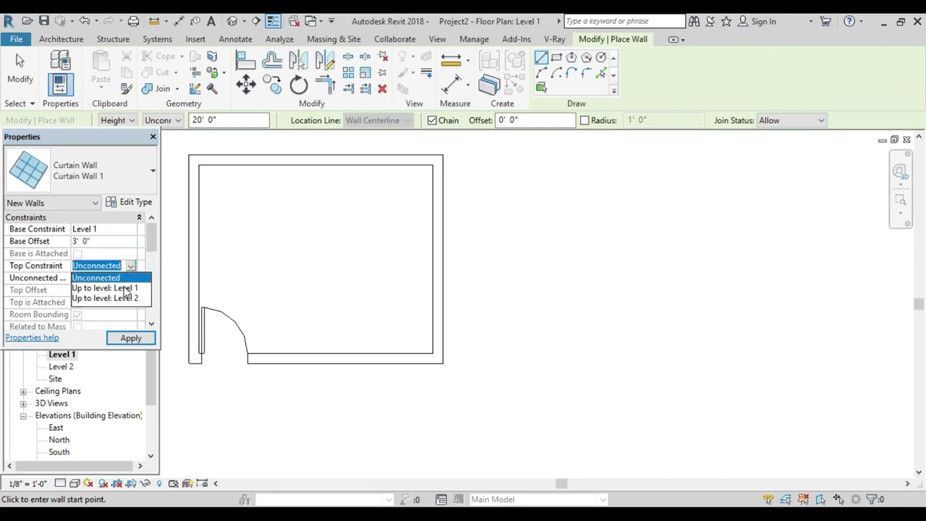
{"action": "left_click", "coordinate": [114, 279]}
{"action": "left_click", "coordinate": [114, 280]}
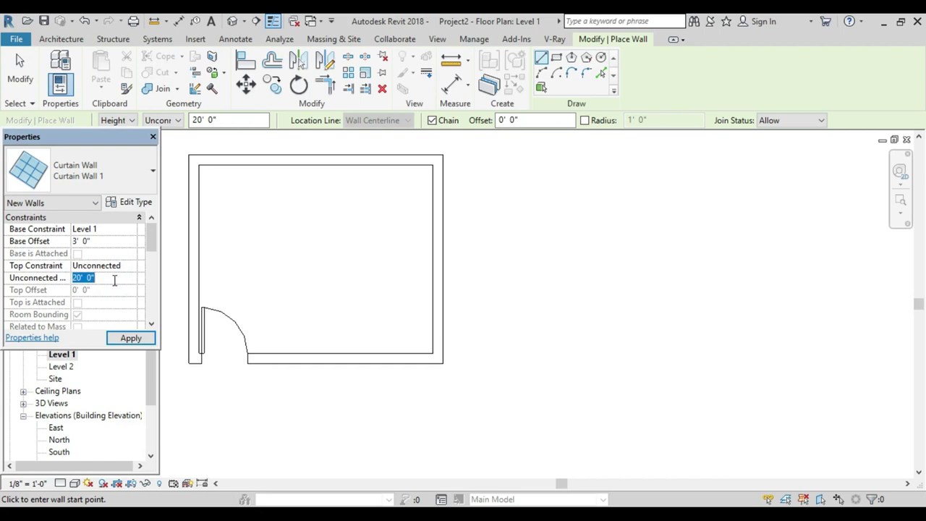
{"action": "type", "text": "4"}
{"action": "key", "text": "Return"}
{"action": "left_click", "coordinate": [119, 341]}
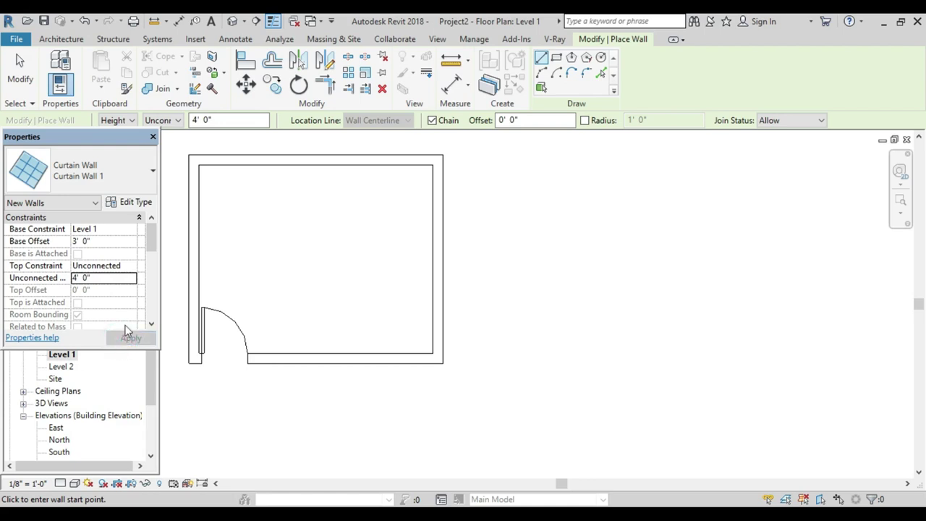
Step: Draw a 4' curtain wall segment on the front wall beside the door
{"action": "middle_click_drag", "start_coordinate": [308, 358], "coordinate": [335, 354]}
{"action": "left_click", "coordinate": [343, 354]}
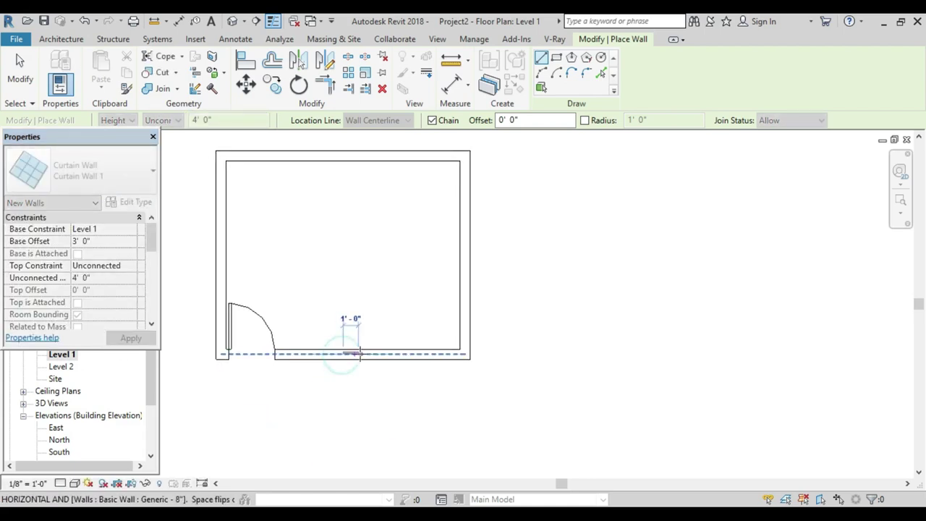
{"action": "left_click", "coordinate": [403, 353]}
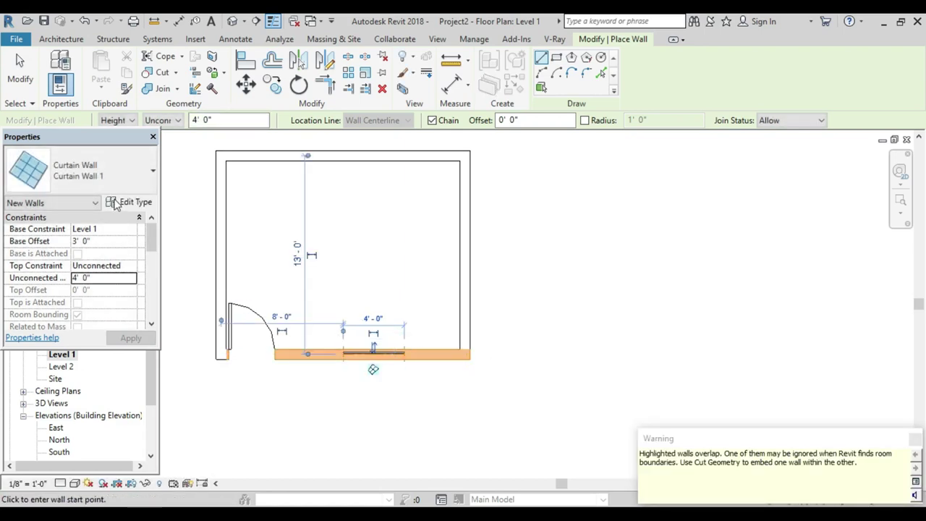
{"action": "key", "text": "Escape"}
{"action": "key", "text": "Escape"}
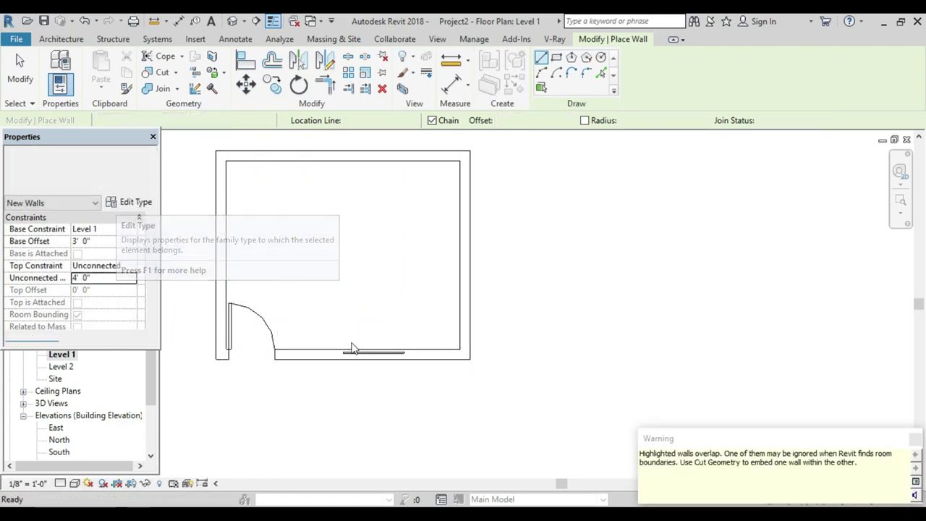
Step: Review the new curtain wall's type properties, then return to the 3D view
{"action": "left_click", "coordinate": [354, 354]}
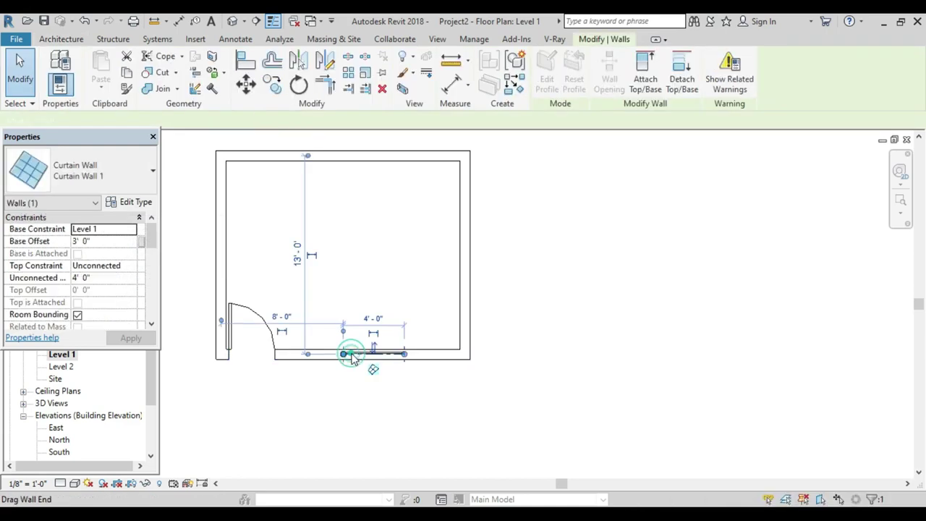
{"action": "left_click", "coordinate": [134, 202]}
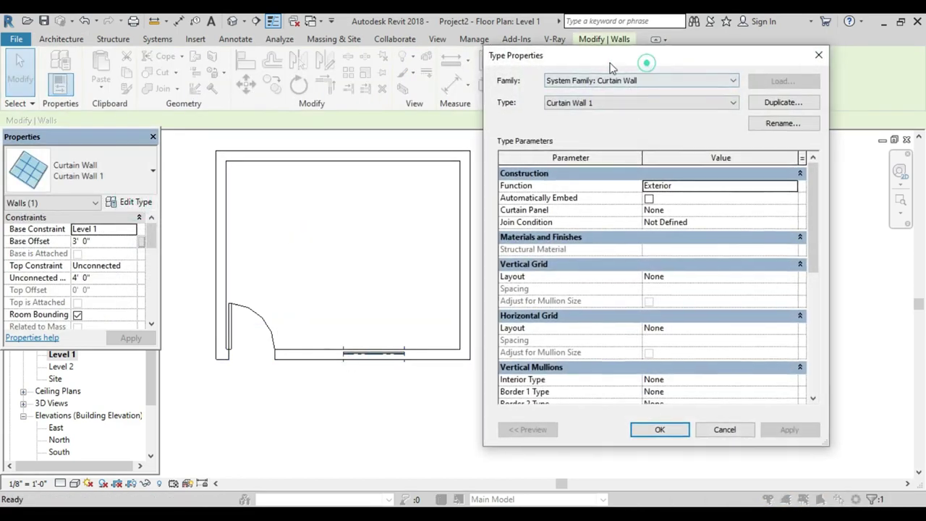
{"action": "left_click_drag", "start_coordinate": [646, 63], "coordinate": [583, 63]}
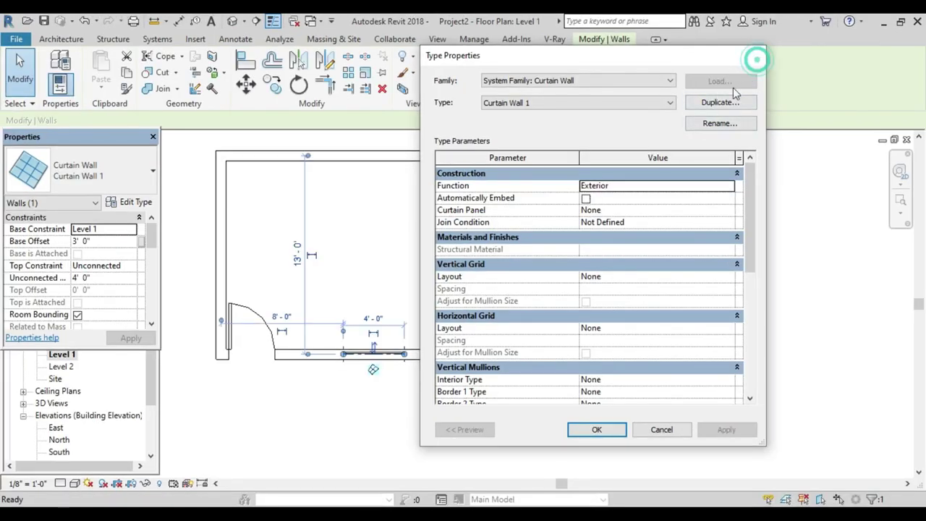
{"action": "left_click", "coordinate": [755, 55]}
{"action": "left_click", "coordinate": [233, 19]}
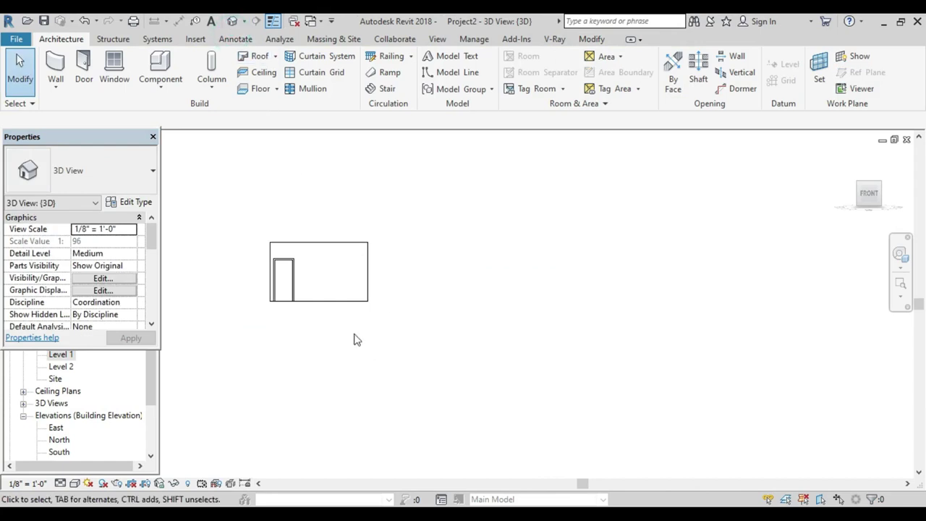
Step: Select the front wall and look over its type properties without changing them
{"action": "scroll", "coordinate": [376, 336], "scroll_direction": "up", "scroll_amount": 1}
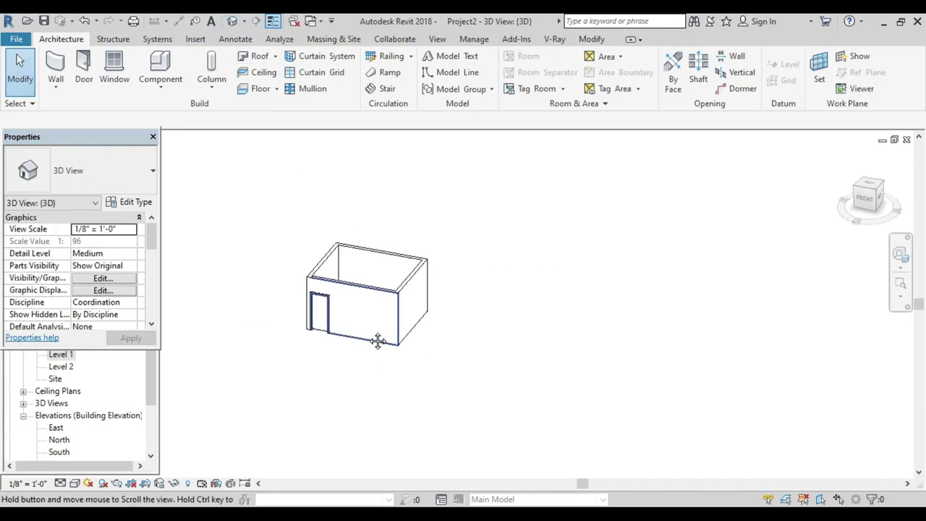
{"action": "scroll", "coordinate": [359, 325], "scroll_direction": "up", "scroll_amount": 1}
{"action": "scroll", "coordinate": [373, 311], "scroll_direction": "up", "scroll_amount": 1}
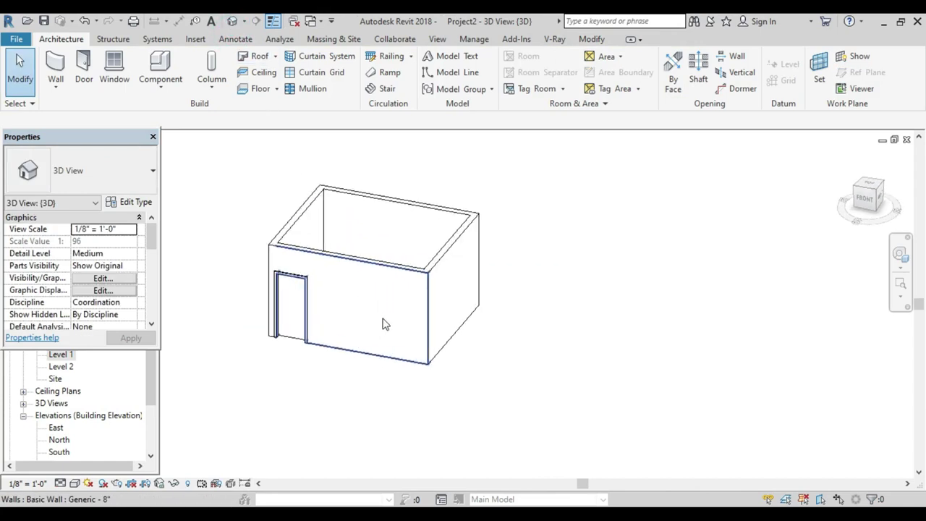
{"action": "key", "text": "Tab"}
{"action": "key", "text": "Tab"}
{"action": "key", "text": "Tab"}
{"action": "key", "text": "Tab"}
{"action": "key", "text": "Tab"}
{"action": "left_click", "coordinate": [387, 310]}
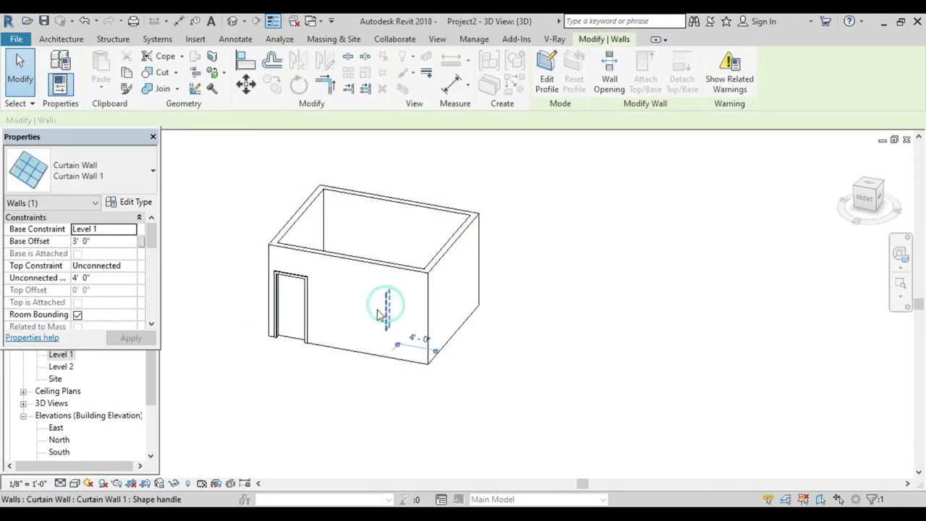
{"action": "left_click", "coordinate": [310, 387]}
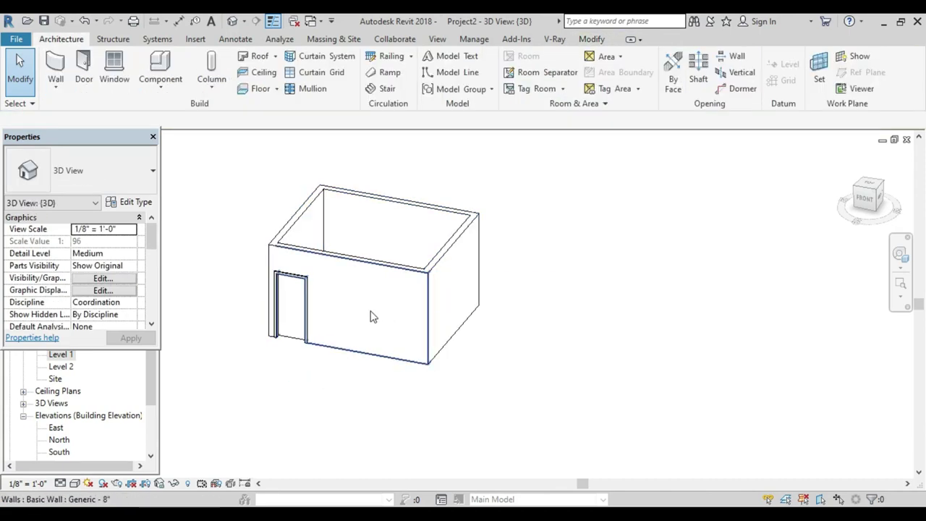
{"action": "left_click", "coordinate": [372, 316]}
{"action": "left_click", "coordinate": [344, 397]}
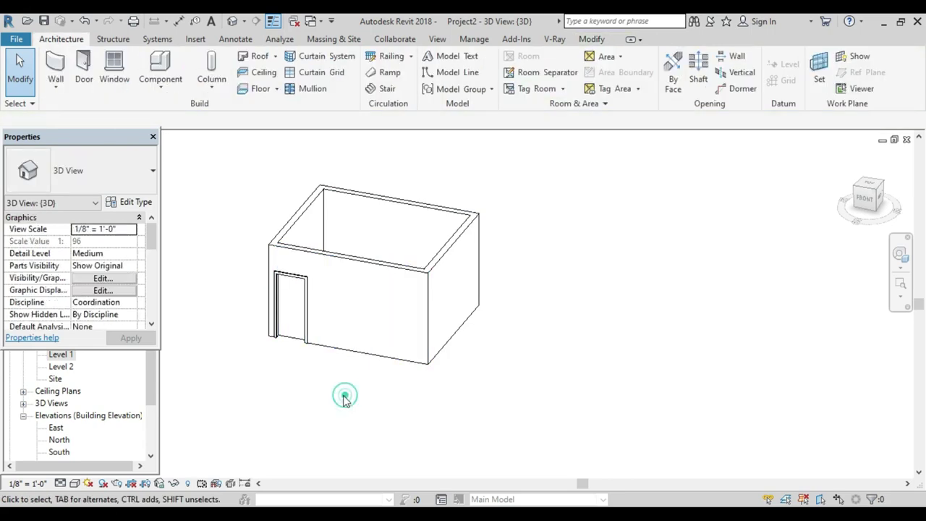
{"action": "left_click", "coordinate": [339, 316]}
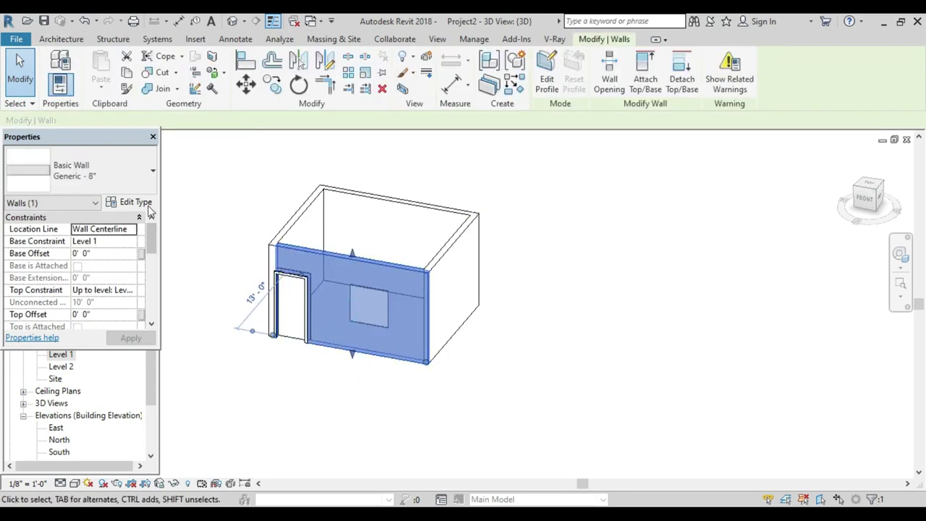
{"action": "left_click", "coordinate": [135, 203]}
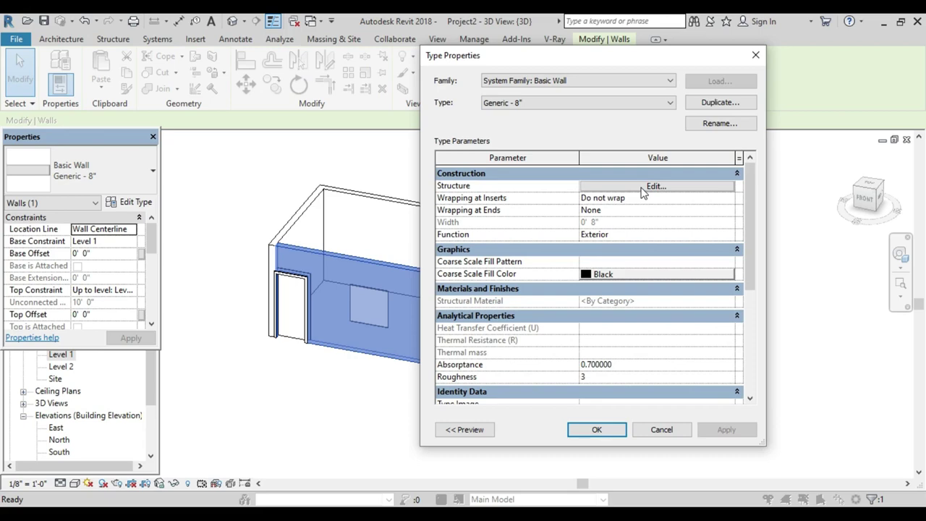
{"action": "left_click", "coordinate": [755, 55]}
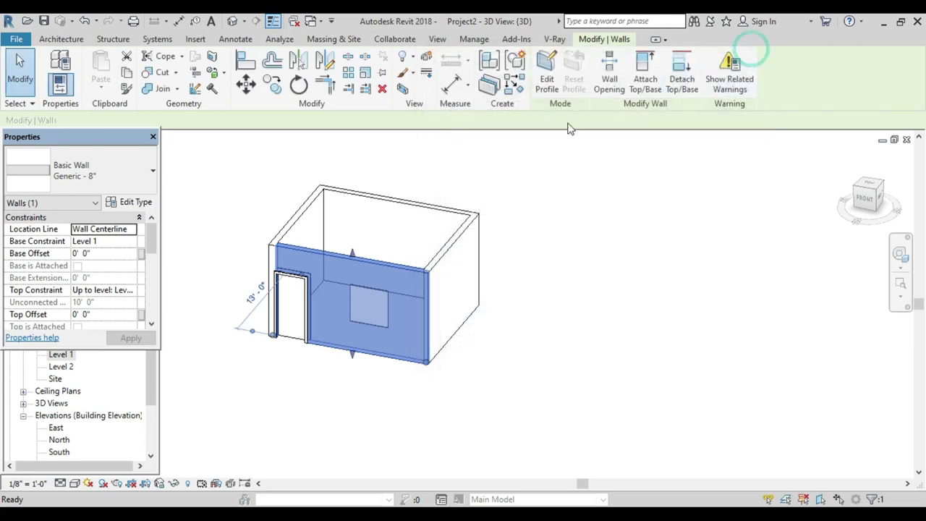
{"action": "left_click", "coordinate": [126, 181]}
{"action": "left_click", "coordinate": [218, 210]}
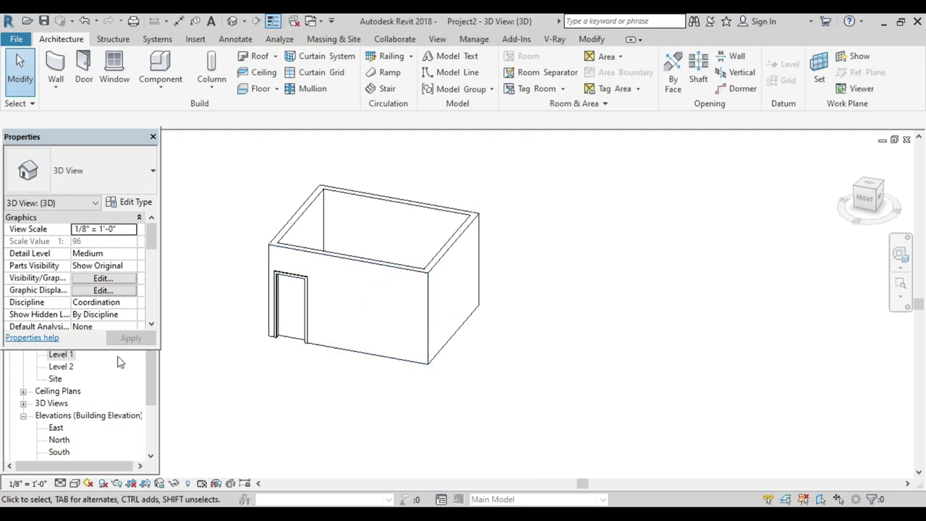
Step: In wireframe, turn on Automatically Embed in Curtain Wall 1's type properties
{"action": "left_click", "coordinate": [116, 403]}
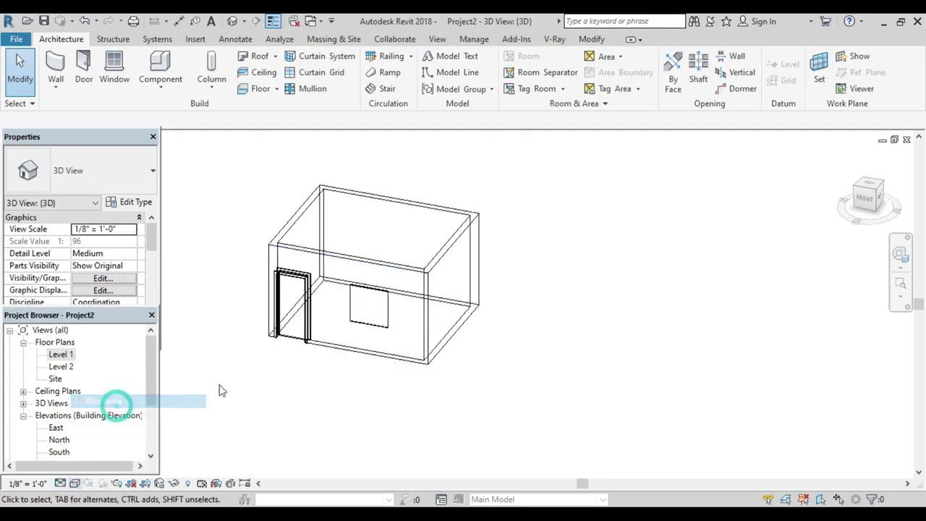
{"action": "left_click", "coordinate": [365, 311]}
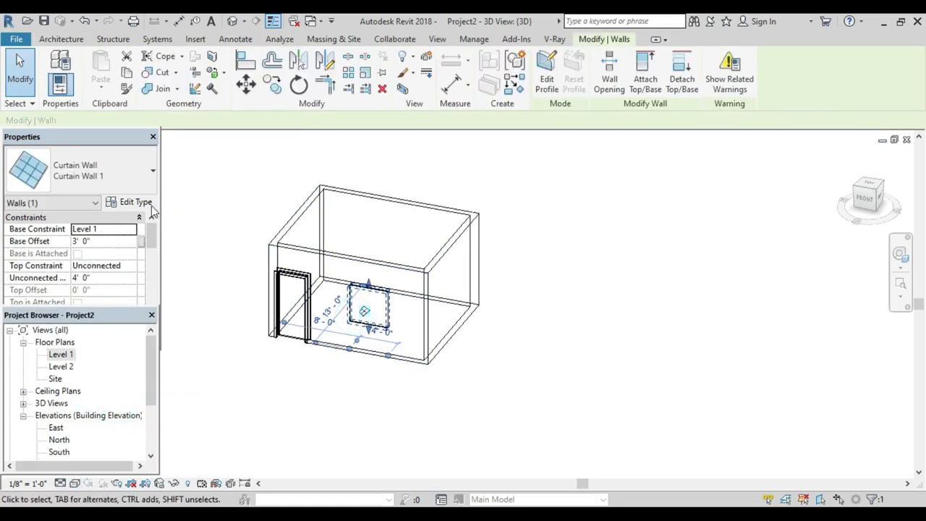
{"action": "left_click", "coordinate": [134, 202]}
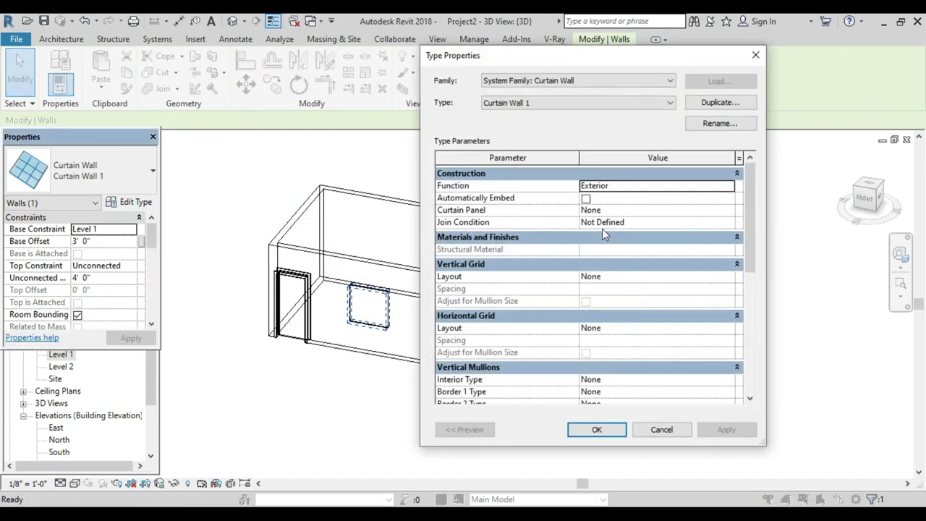
{"action": "left_click", "coordinate": [585, 199]}
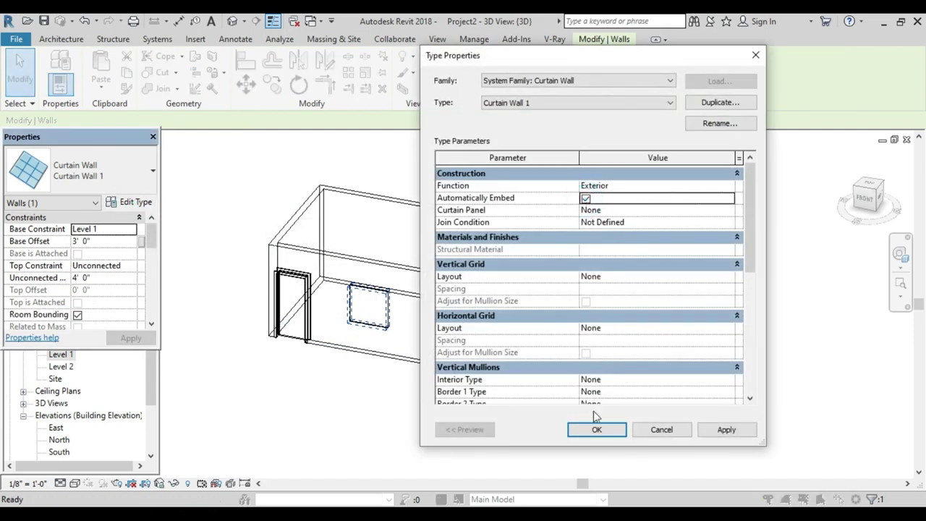
{"action": "left_click", "coordinate": [725, 430]}
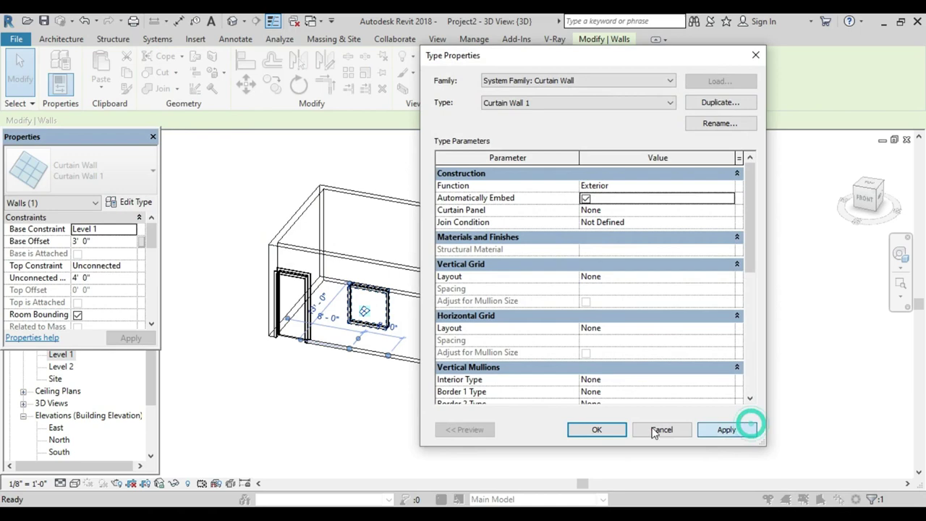
{"action": "left_click", "coordinate": [596, 430]}
{"action": "left_click", "coordinate": [418, 397]}
{"action": "middle_click_drag", "start_coordinate": [418, 398], "coordinate": [510, 345], "text": "shift"}
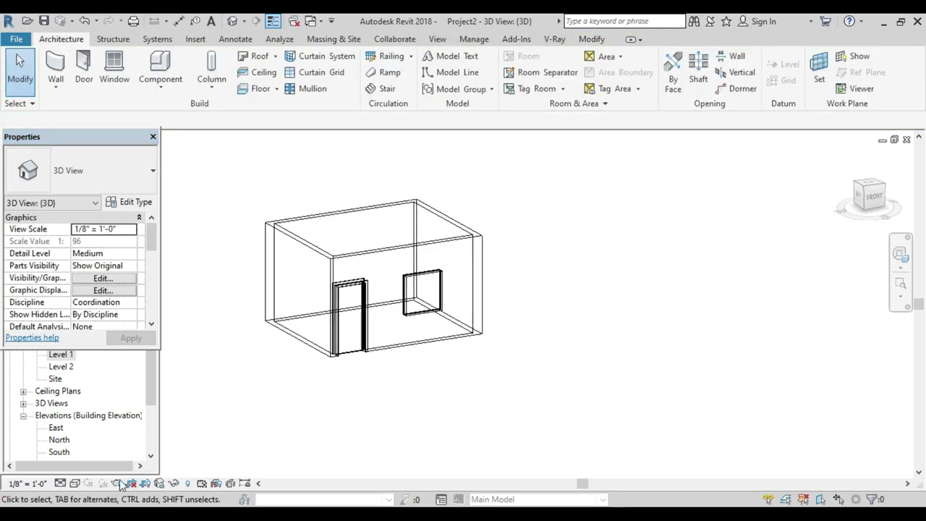
{"action": "left_click", "coordinate": [75, 483]}
Step: Set the visual style to Shaded and orbit to look down into the room
{"action": "left_click", "coordinate": [99, 422]}
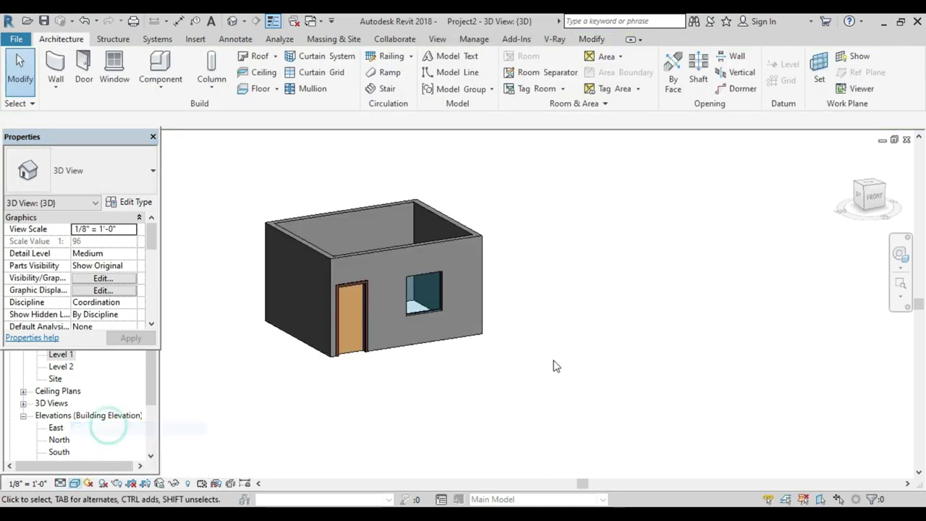
{"action": "middle_click_drag", "start_coordinate": [552, 365], "coordinate": [487, 401], "text": "shift"}
{"action": "scroll", "coordinate": [298, 325], "scroll_direction": "up", "scroll_amount": 1}
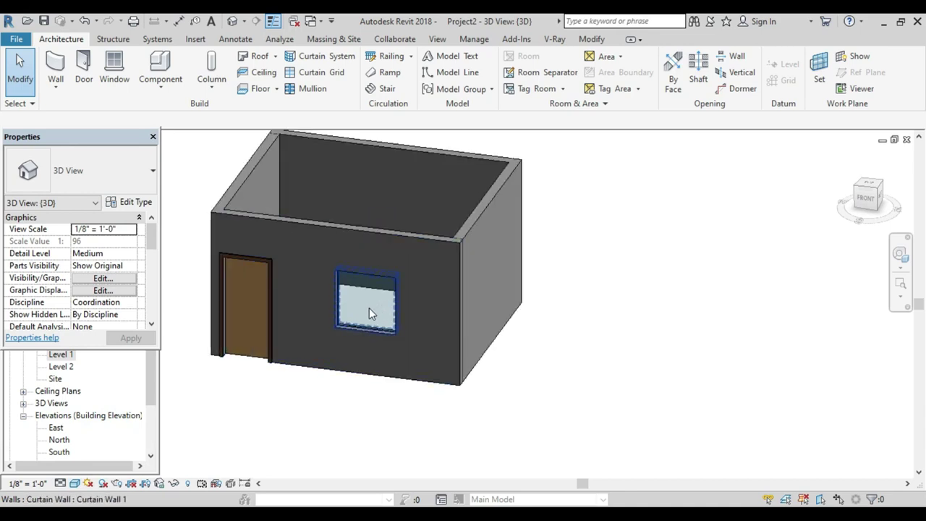
{"action": "scroll", "coordinate": [367, 308], "scroll_direction": "up", "scroll_amount": 4}
{"action": "scroll", "coordinate": [366, 308], "scroll_direction": "down", "scroll_amount": 4}
{"action": "middle_click_drag", "start_coordinate": [366, 299], "coordinate": [550, 239], "text": "shift"}
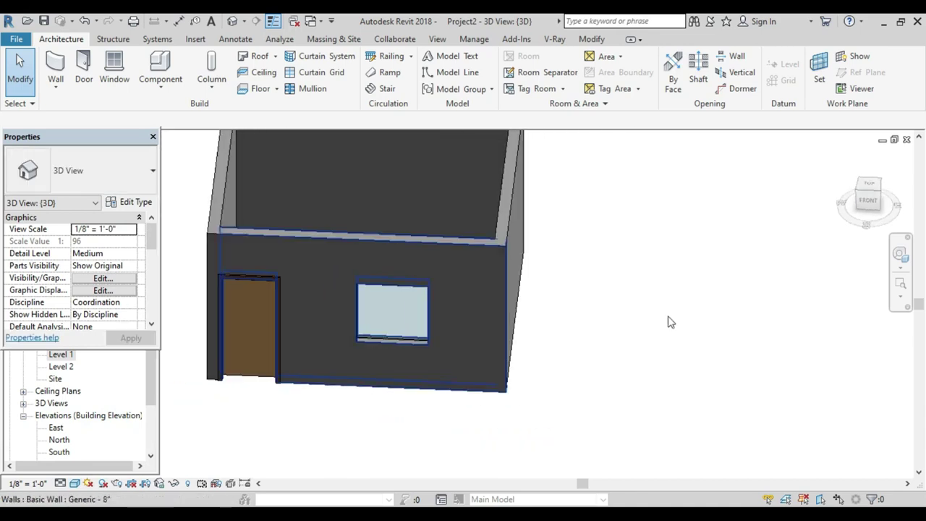
Step: Switch to the TOP view and delete the room's back (top) wall
{"action": "left_click", "coordinate": [870, 186]}
{"action": "middle_click_drag", "start_coordinate": [391, 308], "coordinate": [329, 257]}
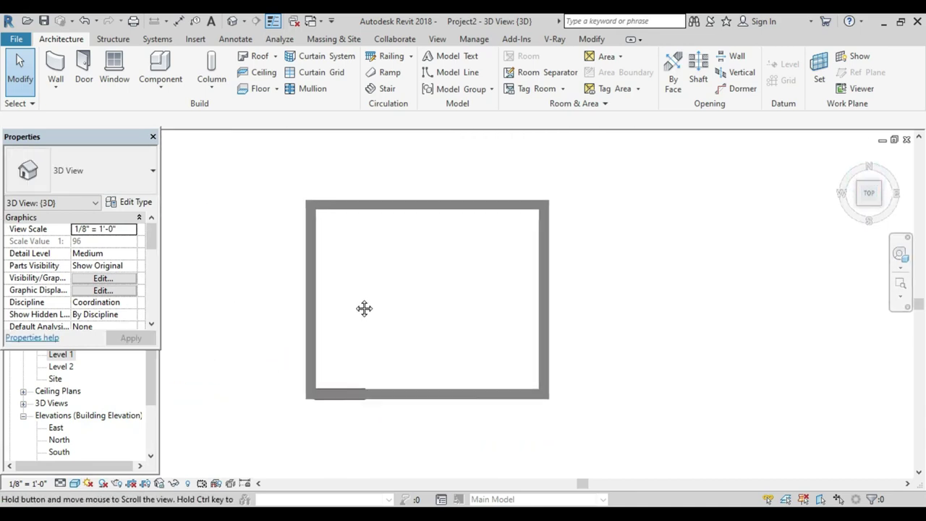
{"action": "left_click", "coordinate": [345, 210]}
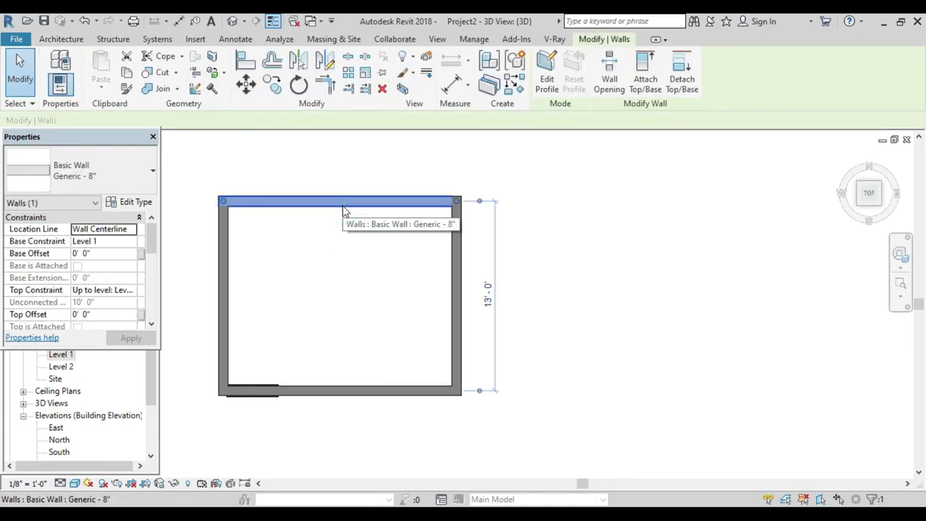
{"action": "key", "text": "Delete"}
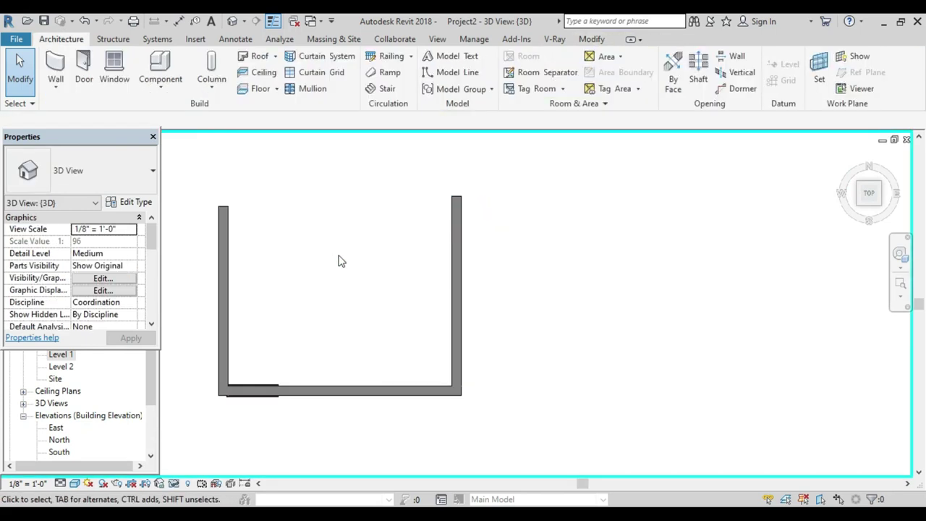
{"action": "scroll", "coordinate": [425, 239], "scroll_direction": "down", "scroll_amount": 1}
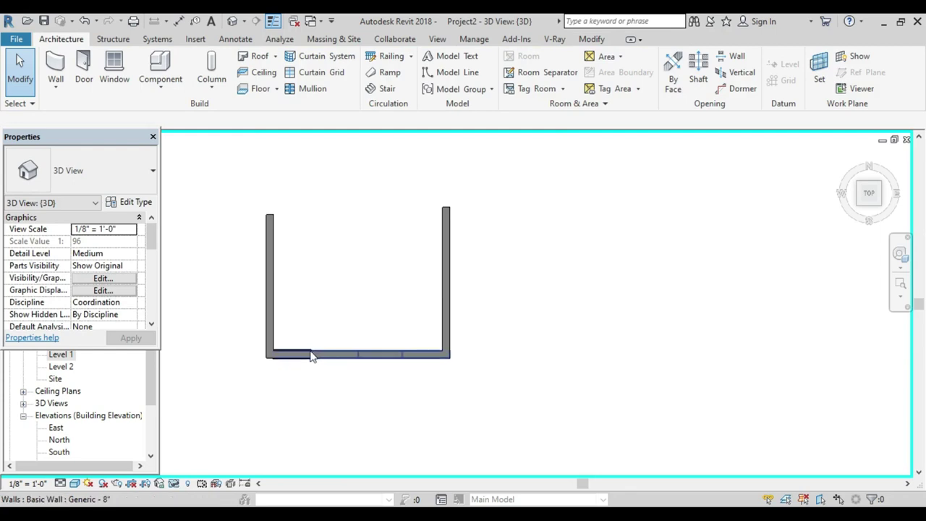
{"action": "scroll", "coordinate": [307, 351], "scroll_direction": "up", "scroll_amount": 2}
{"action": "scroll", "coordinate": [306, 350], "scroll_direction": "up", "scroll_amount": 1}
{"action": "scroll", "coordinate": [368, 330], "scroll_direction": "down", "scroll_amount": 1}
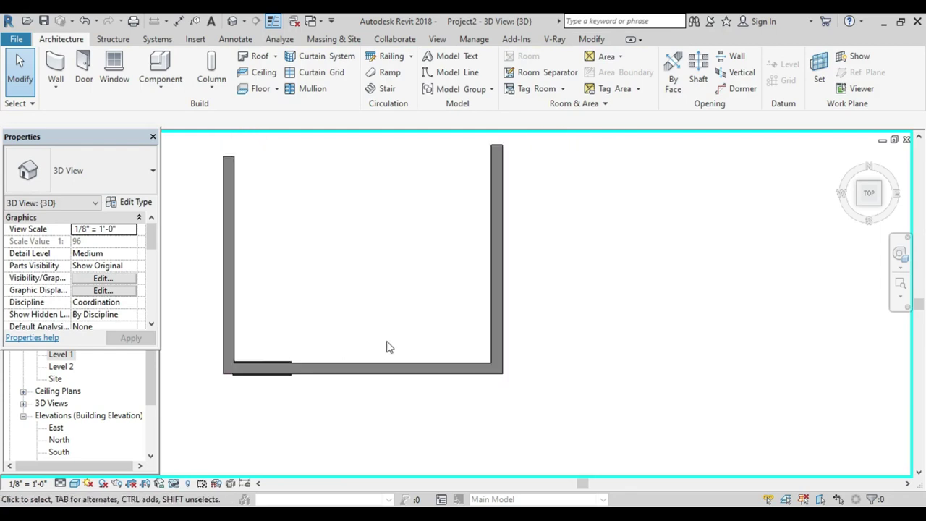
{"action": "scroll", "coordinate": [275, 356], "scroll_direction": "up", "scroll_amount": 1}
{"action": "scroll", "coordinate": [279, 344], "scroll_direction": "up", "scroll_amount": 1}
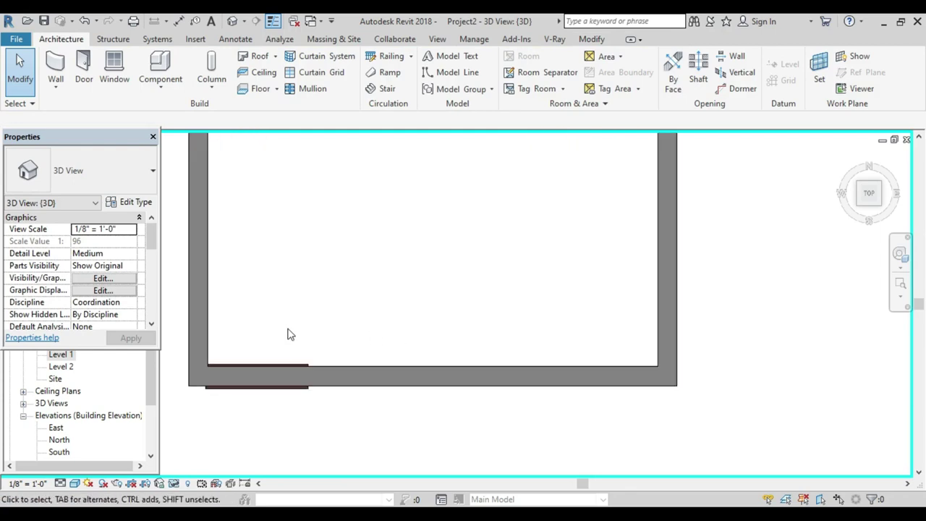
{"action": "scroll", "coordinate": [332, 347], "scroll_direction": "down", "scroll_amount": 1}
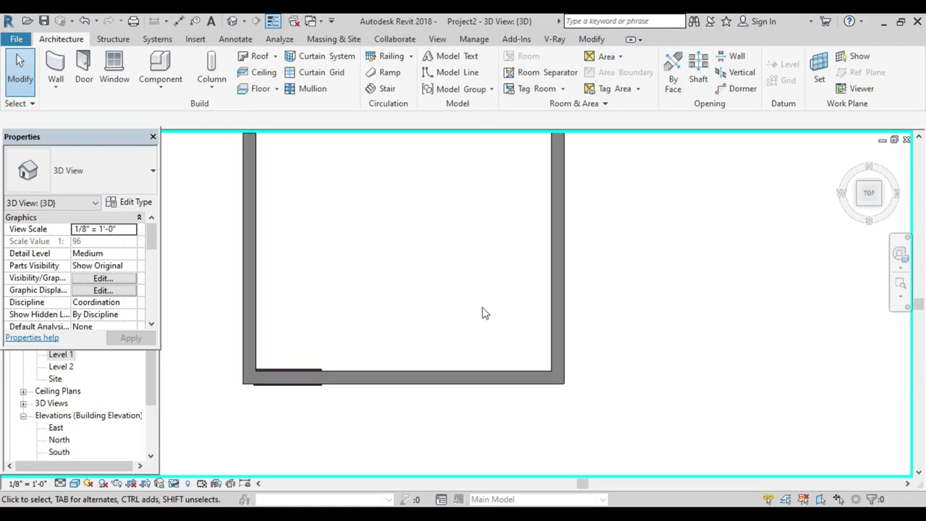
{"action": "scroll", "coordinate": [286, 369], "scroll_direction": "up", "scroll_amount": 2}
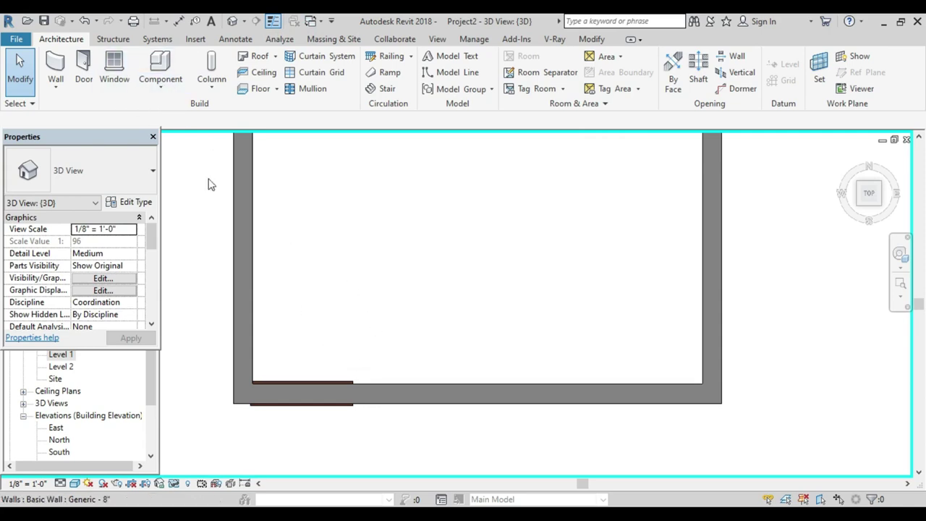
Step: Create a new in-place Generic Models component with the default name
{"action": "left_click", "coordinate": [150, 84]}
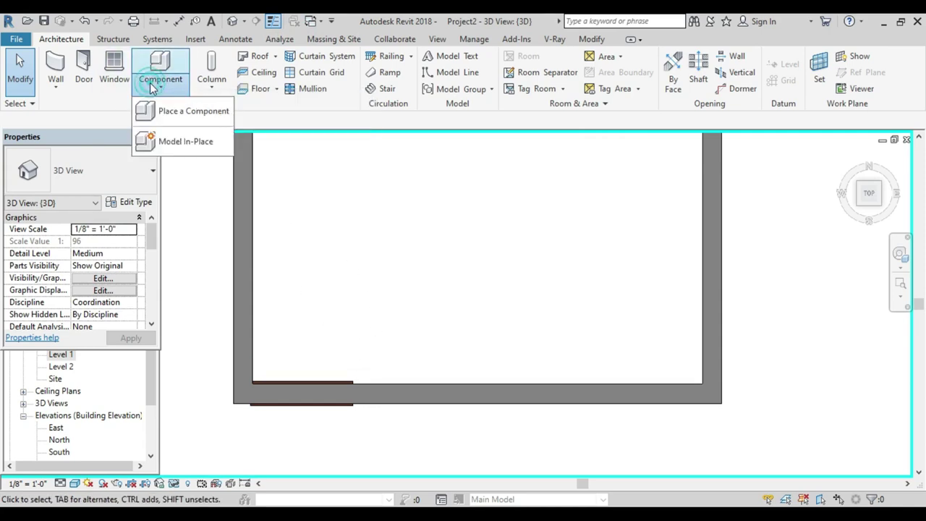
{"action": "left_click", "coordinate": [185, 141]}
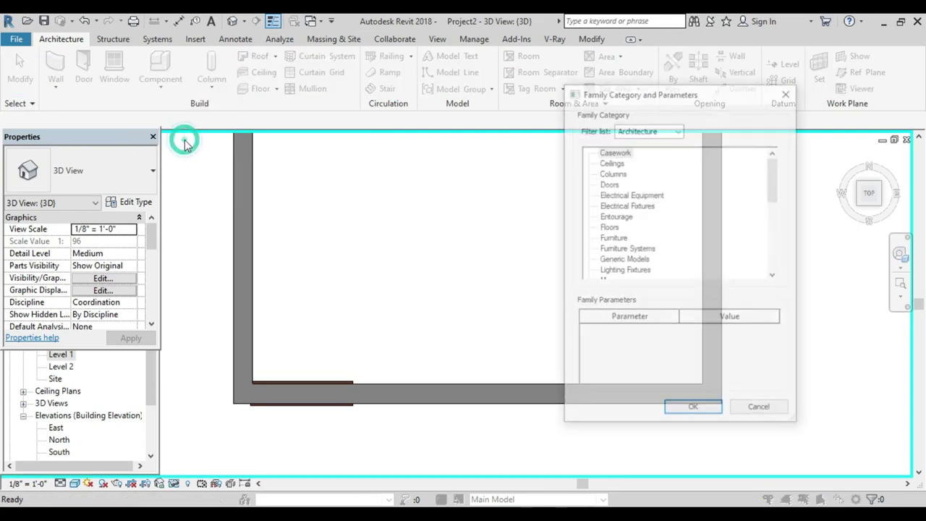
{"action": "left_click", "coordinate": [687, 412]}
{"action": "left_click", "coordinate": [678, 367]}
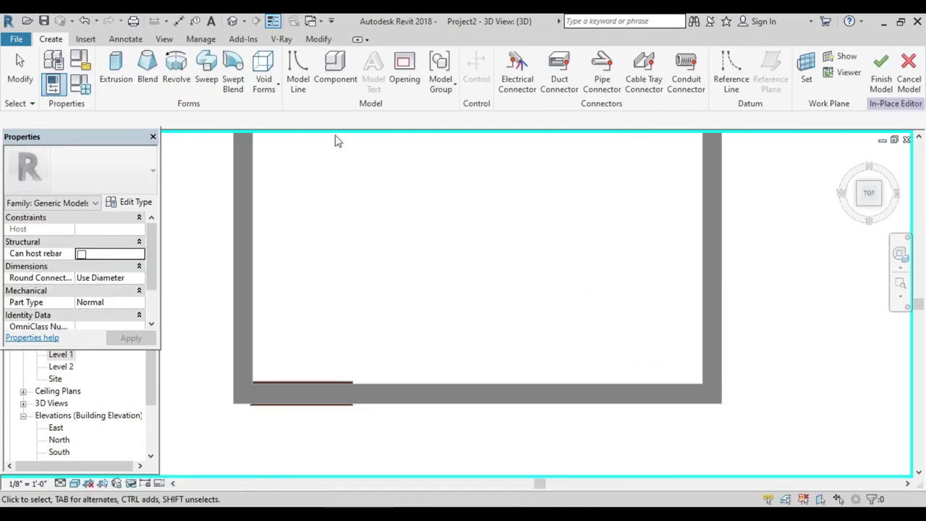
Step: Start an Extrusion sketch near the door corner
{"action": "middle_click_drag", "start_coordinate": [364, 356], "coordinate": [325, 339]}
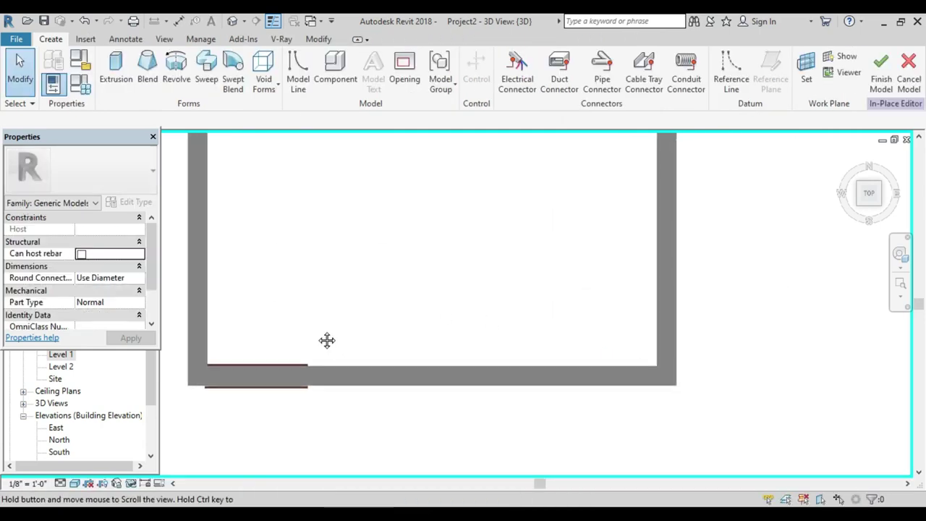
{"action": "left_click", "coordinate": [116, 69]}
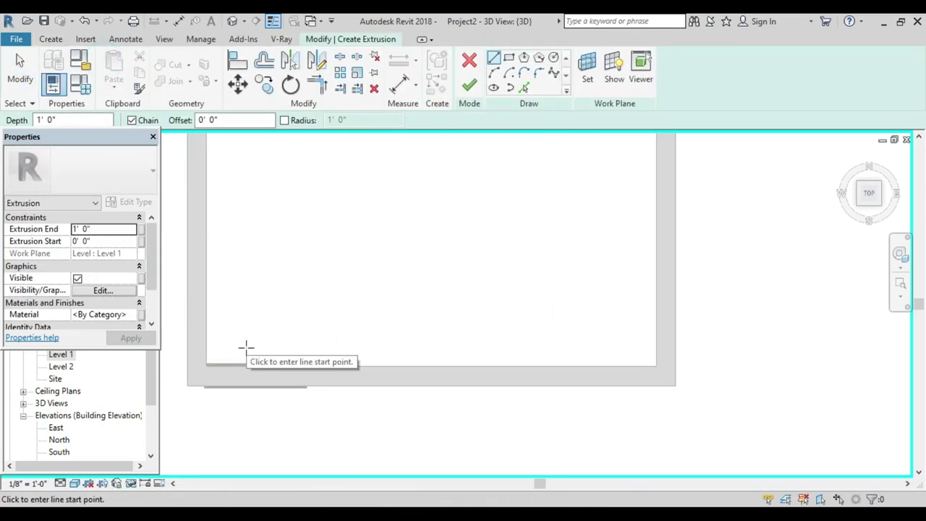
{"action": "scroll", "coordinate": [210, 366], "scroll_direction": "up", "scroll_amount": 2}
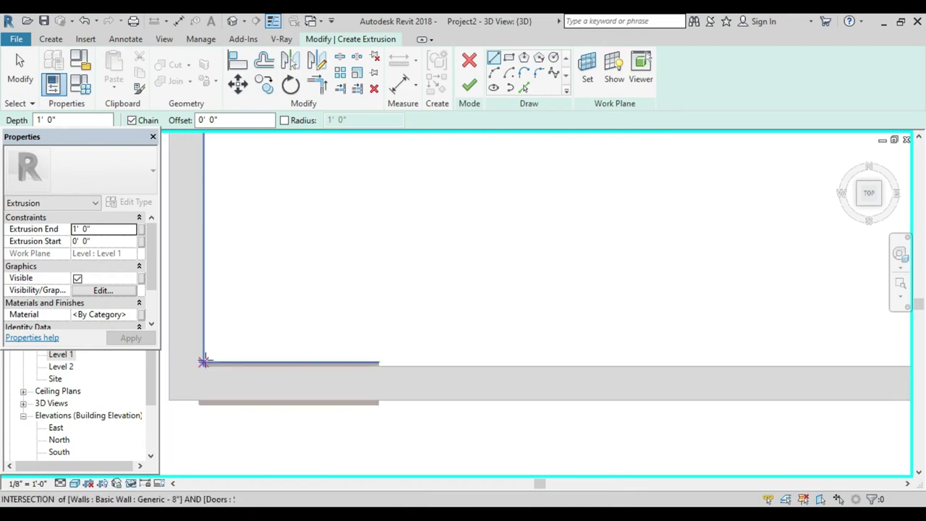
{"action": "scroll", "coordinate": [211, 361], "scroll_direction": "up", "scroll_amount": 3}
{"action": "scroll", "coordinate": [254, 333], "scroll_direction": "down", "scroll_amount": 2}
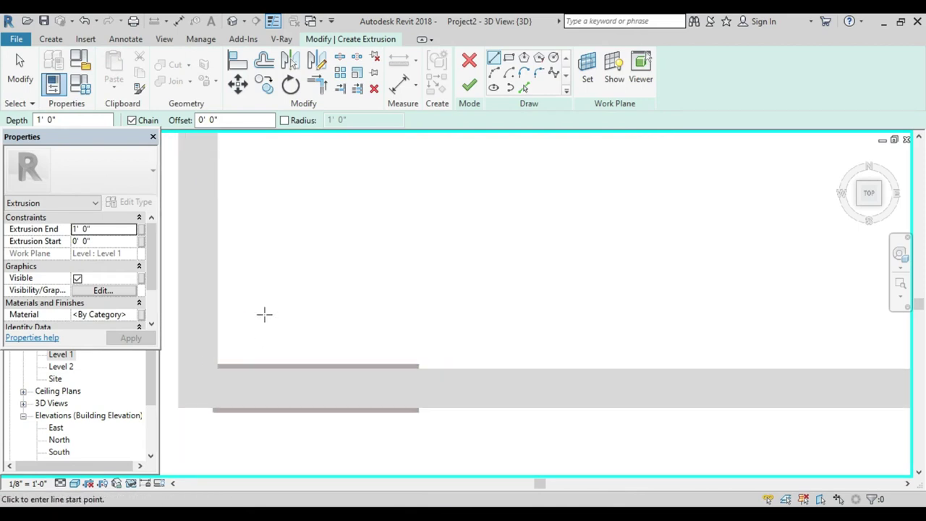
{"action": "scroll", "coordinate": [304, 337], "scroll_direction": "down", "scroll_amount": 1}
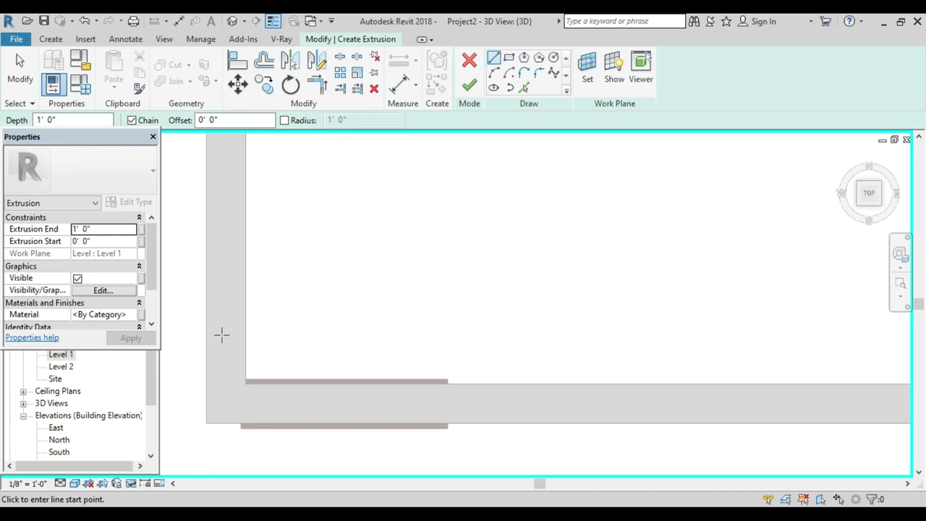
{"action": "scroll", "coordinate": [311, 304], "scroll_direction": "down", "scroll_amount": 1}
{"action": "scroll", "coordinate": [376, 239], "scroll_direction": "down", "scroll_amount": 1}
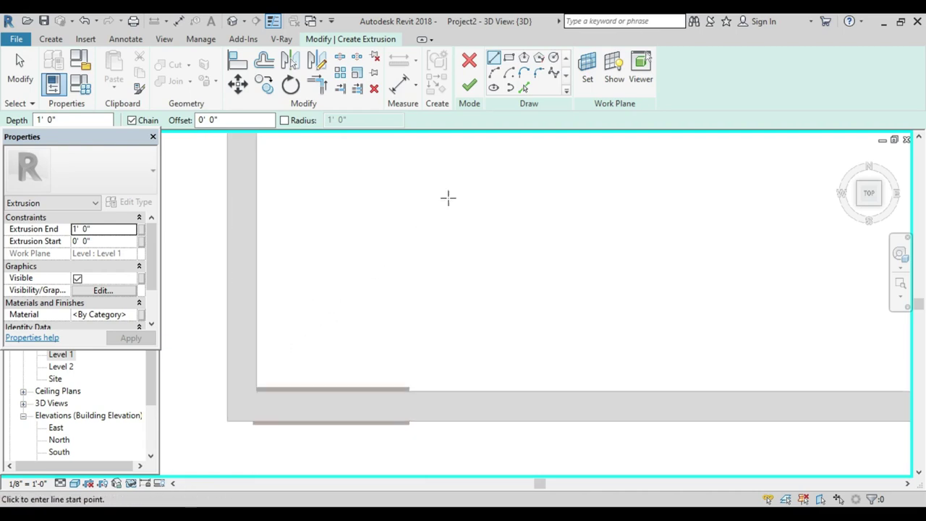
Step: Set the extrusion's work plane to the Generic - 8" wall face and pan to the door opening
{"action": "left_click", "coordinate": [591, 75]}
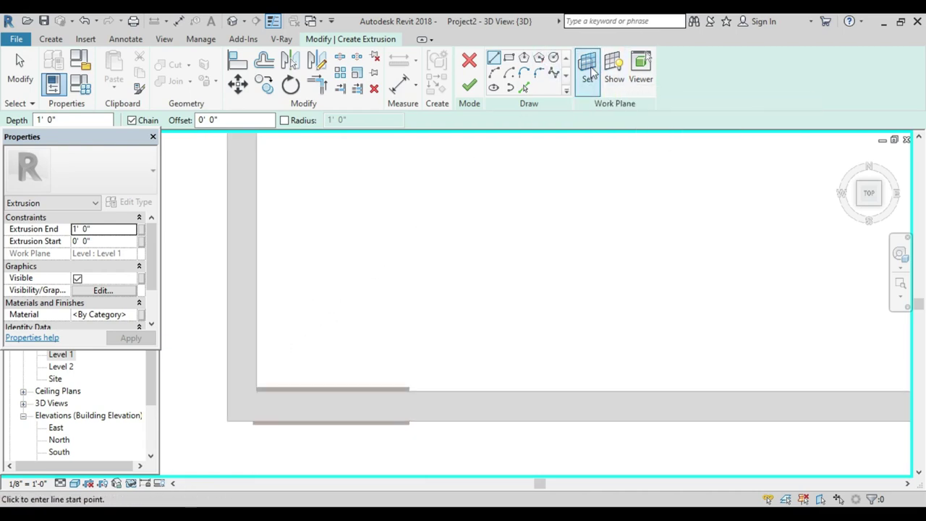
{"action": "left_click", "coordinate": [586, 76]}
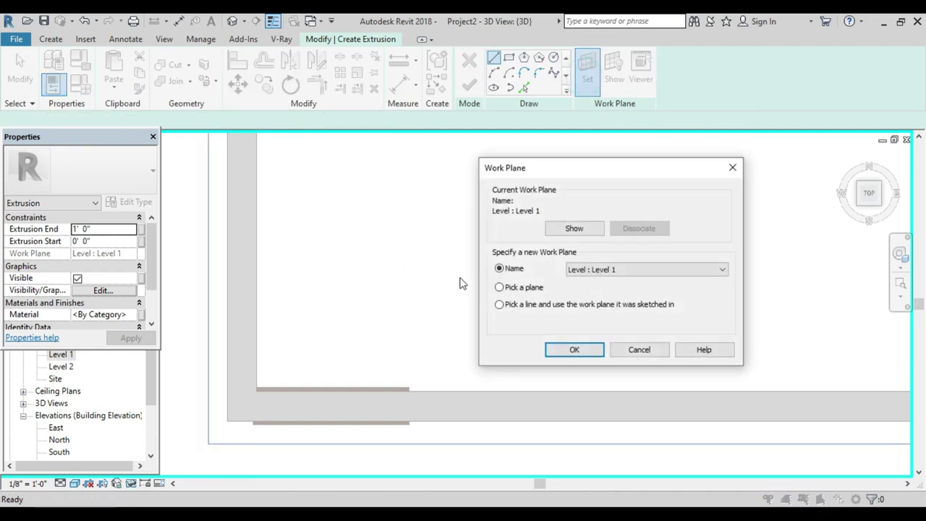
{"action": "left_click", "coordinate": [574, 349]}
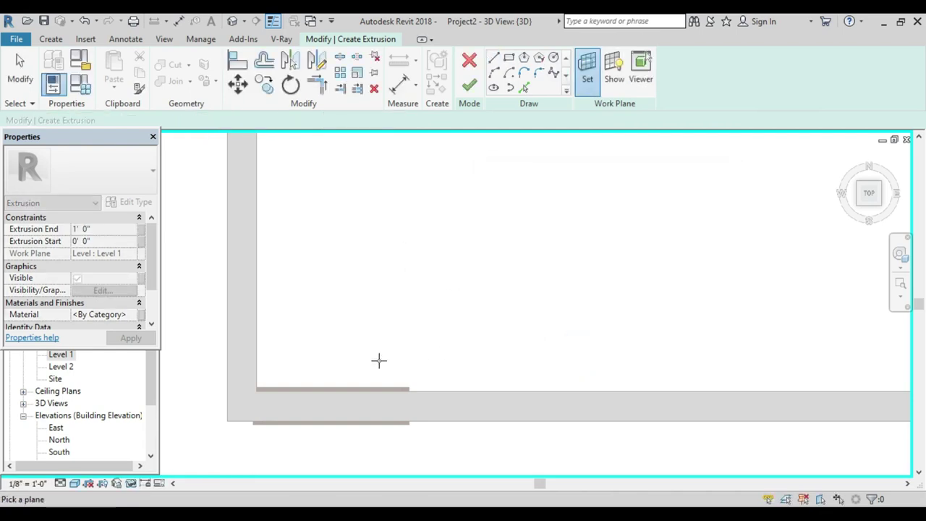
{"action": "left_click", "coordinate": [247, 348]}
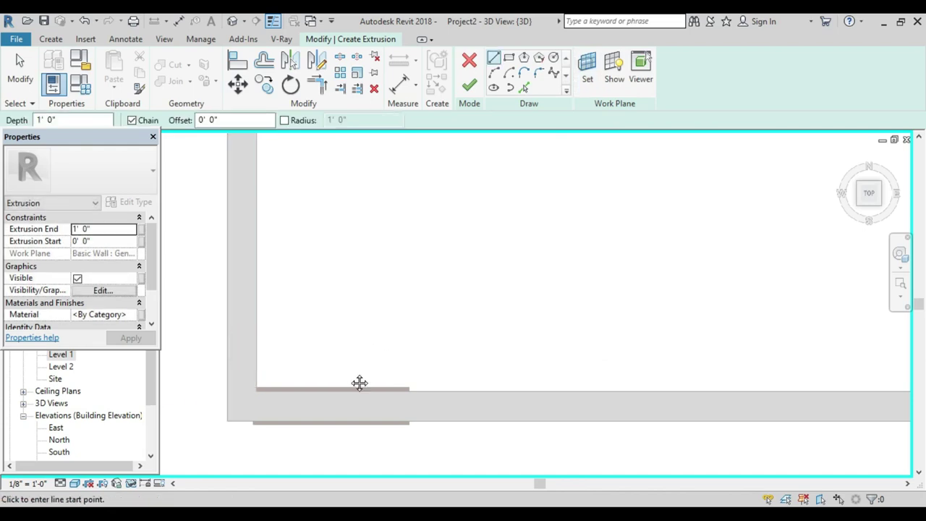
{"action": "middle_click_drag", "start_coordinate": [360, 382], "coordinate": [352, 359]}
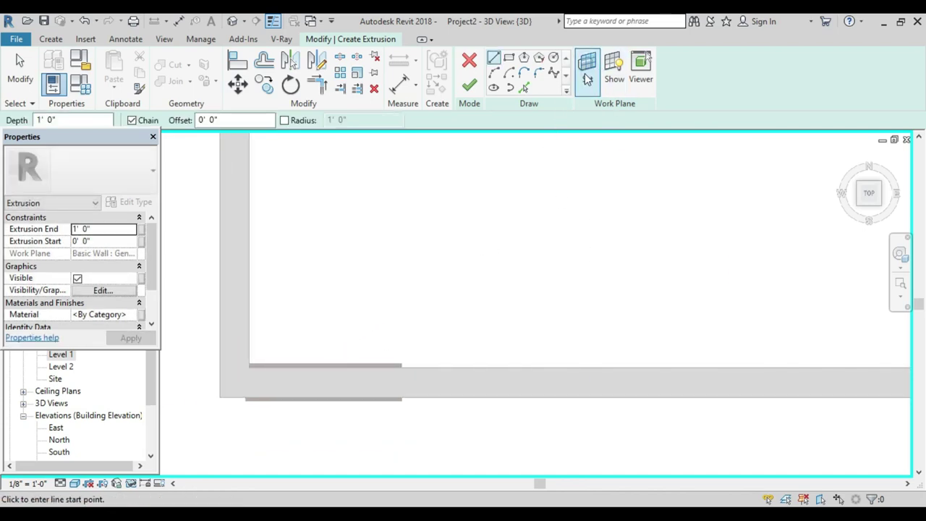
{"action": "middle_click_drag", "start_coordinate": [407, 274], "coordinate": [436, 246]}
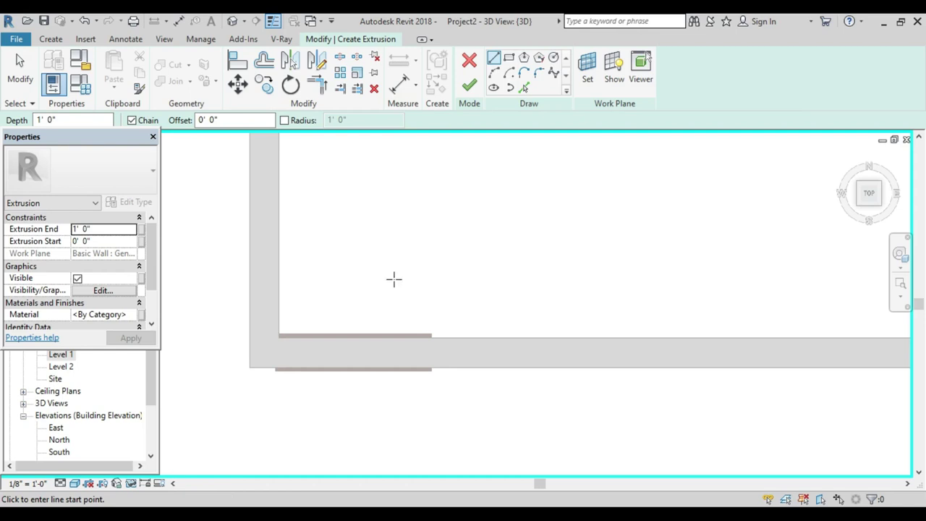
{"action": "middle_click_drag", "start_coordinate": [393, 279], "coordinate": [371, 264]}
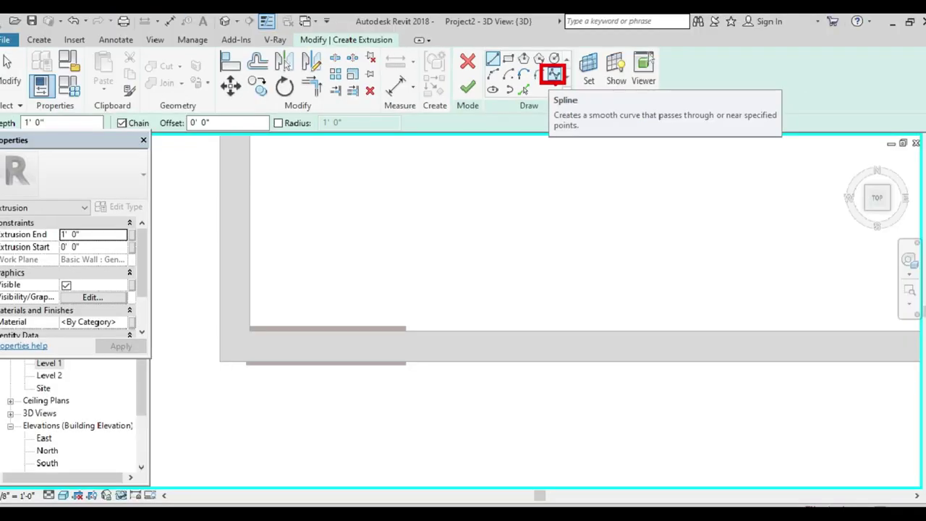
{"action": "left_click", "coordinate": [555, 72]}
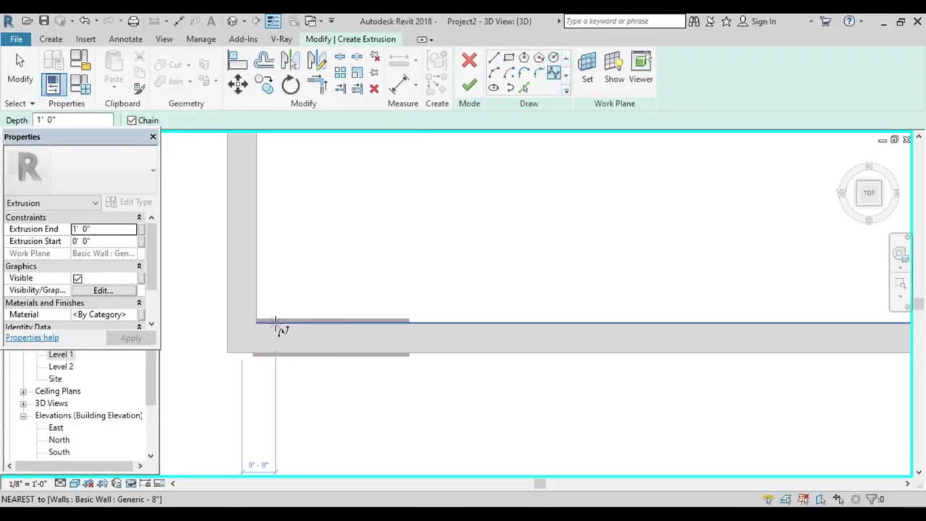
{"action": "scroll", "coordinate": [274, 323], "scroll_direction": "up", "scroll_amount": 2}
{"action": "scroll", "coordinate": [392, 260], "scroll_direction": "down", "scroll_amount": 2}
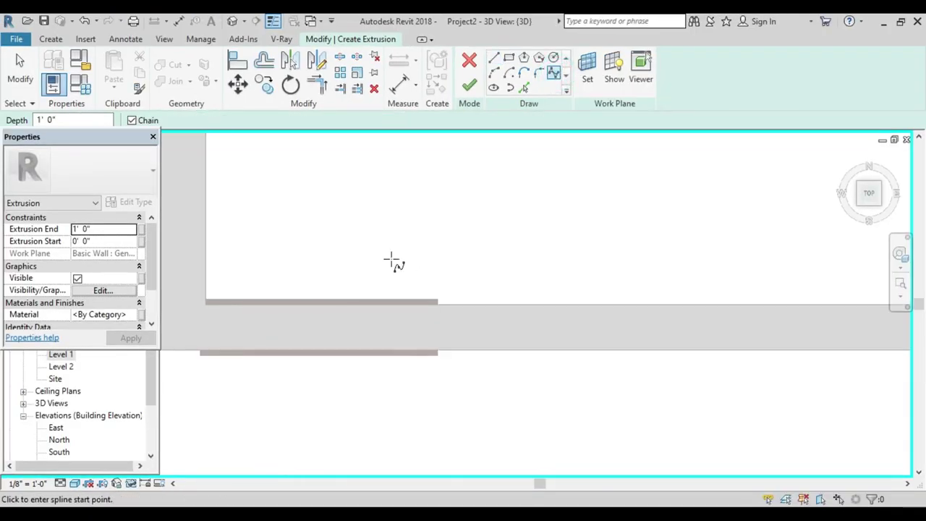
{"action": "left_click", "coordinate": [437, 241]}
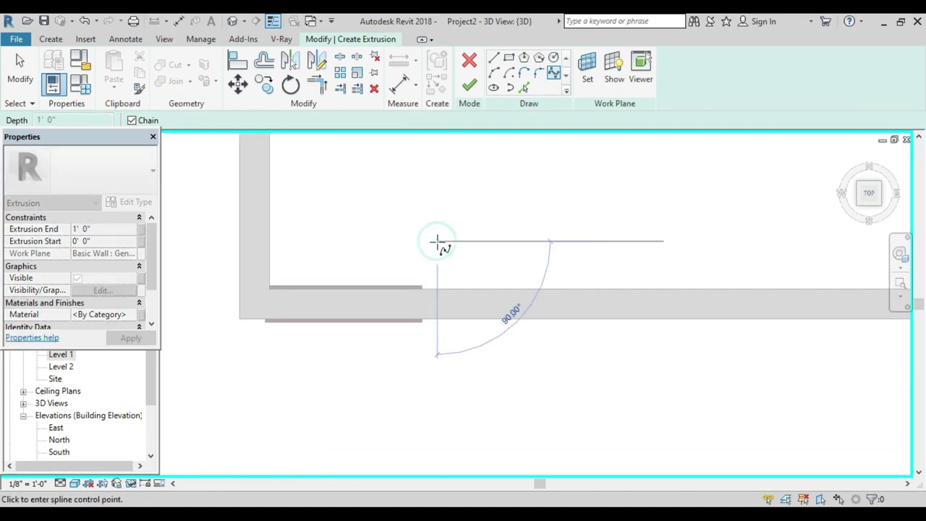
{"action": "left_click", "coordinate": [409, 302]}
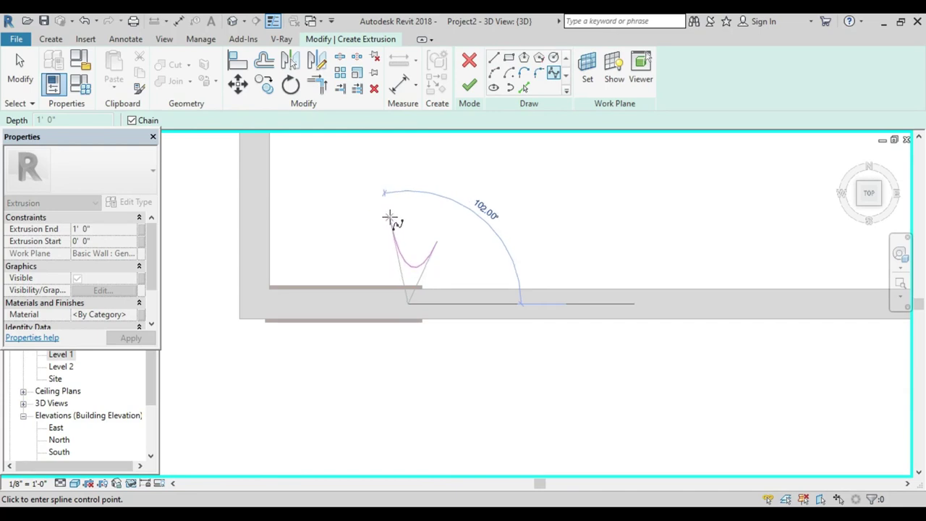
{"action": "left_click", "coordinate": [390, 217]}
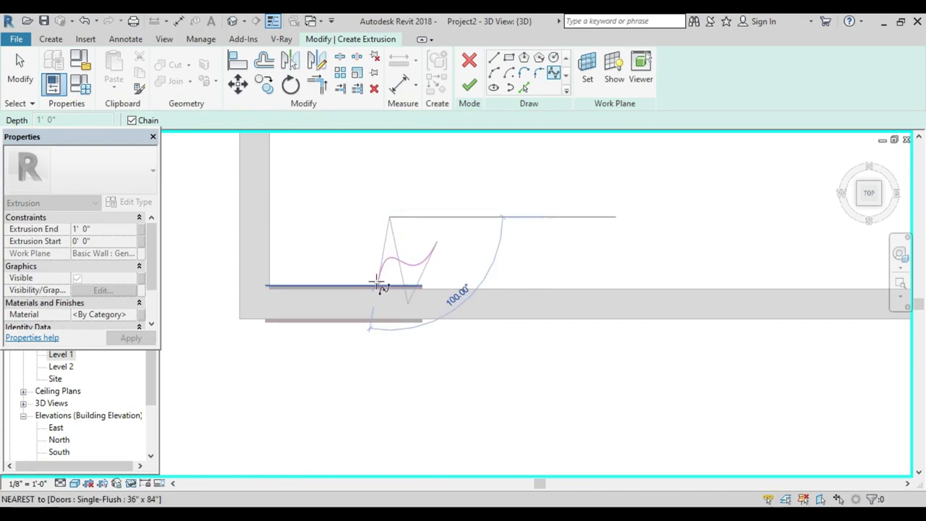
{"action": "key", "text": "Escape"}
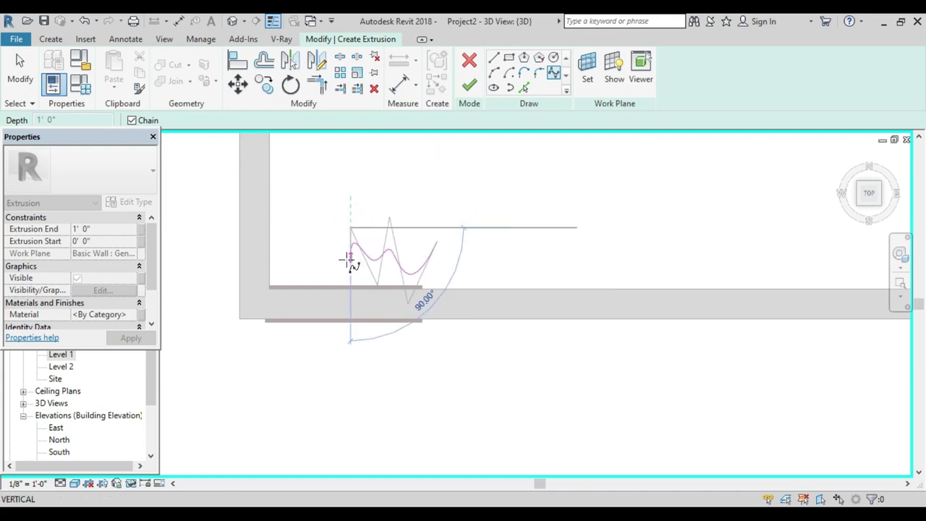
{"action": "left_click", "coordinate": [338, 278]}
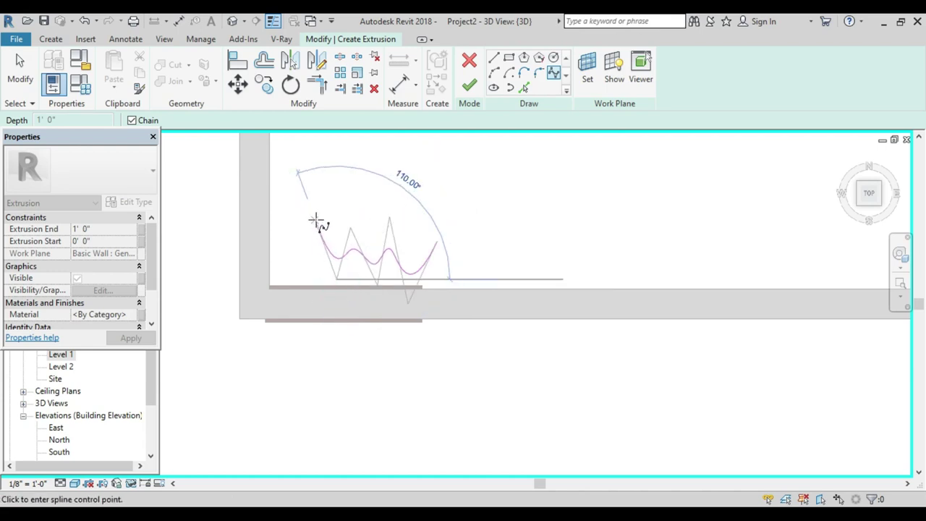
{"action": "left_click", "coordinate": [316, 219]}
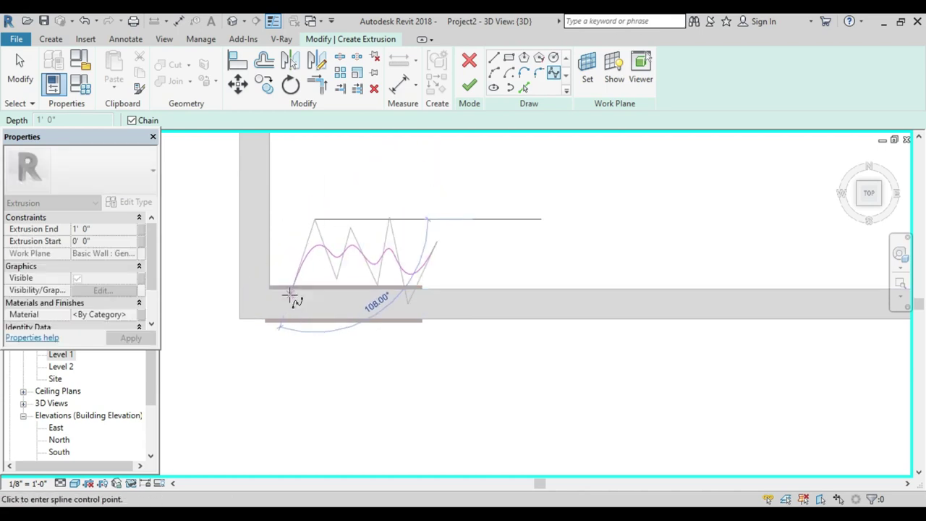
{"action": "left_click", "coordinate": [291, 291]}
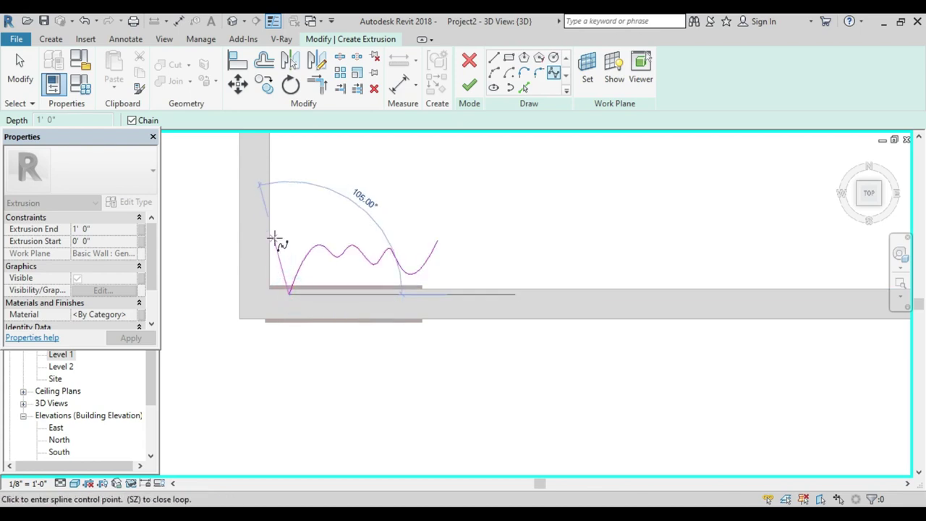
{"action": "key", "text": "Escape"}
{"action": "key", "text": "ctrl+z"}
{"action": "key", "text": "ctrl+z"}
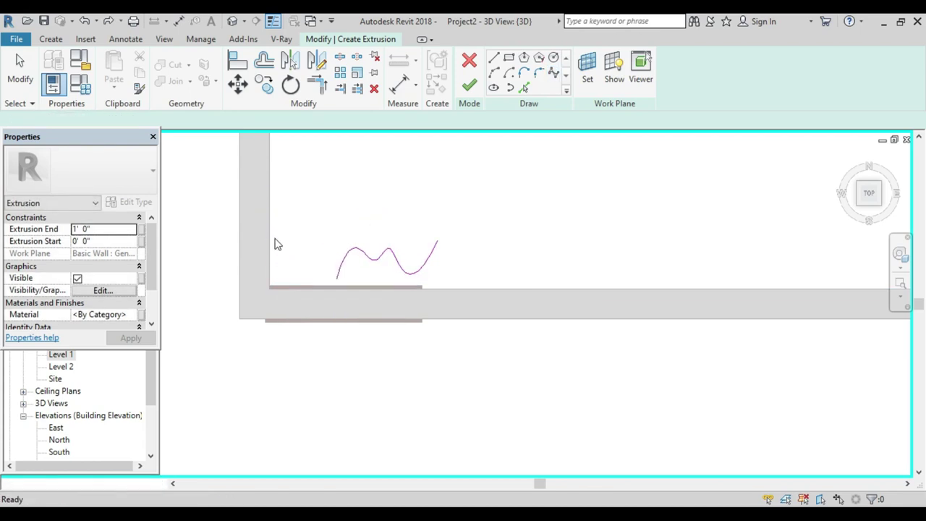
{"action": "key", "text": "ctrl+z"}
{"action": "key", "text": "ctrl+z"}
{"action": "key", "text": "ctrl+z"}
{"action": "key", "text": "ctrl+z"}
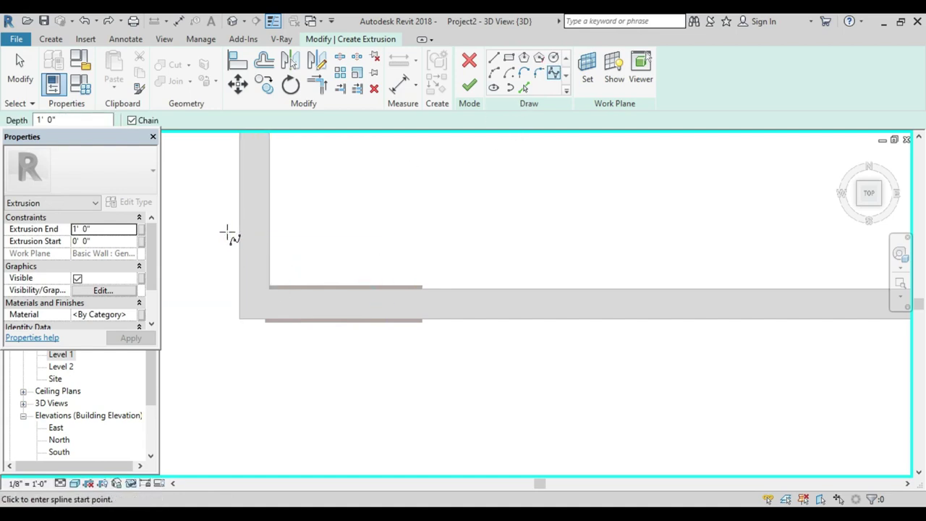
Step: Place zigzag spline control points from the door's right end to the wall corner, removing one misplaced point
{"action": "left_click", "coordinate": [437, 241]}
{"action": "left_click", "coordinate": [400, 307]}
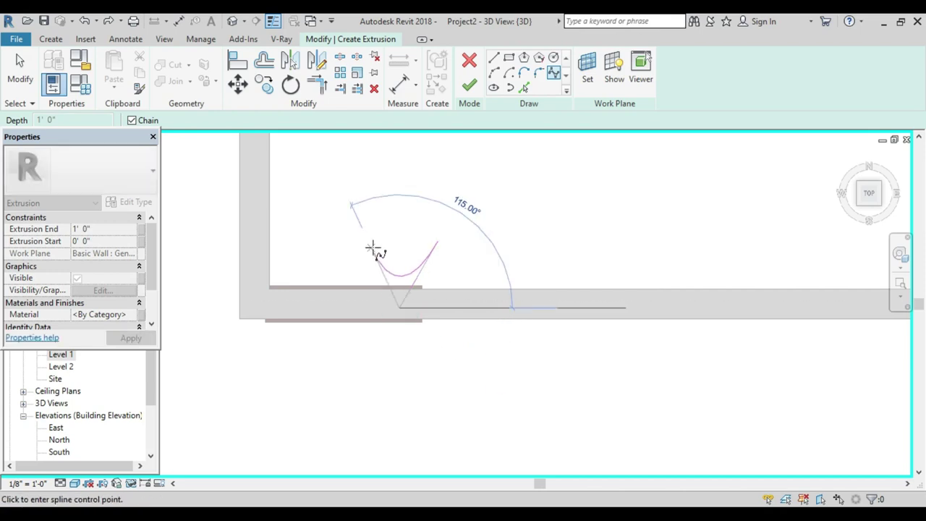
{"action": "left_click", "coordinate": [373, 239]}
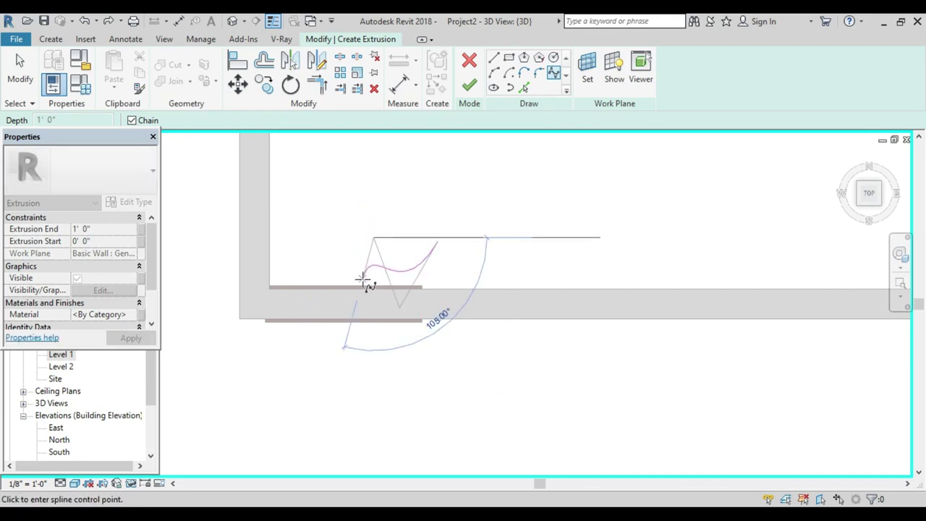
{"action": "left_click", "coordinate": [361, 230]}
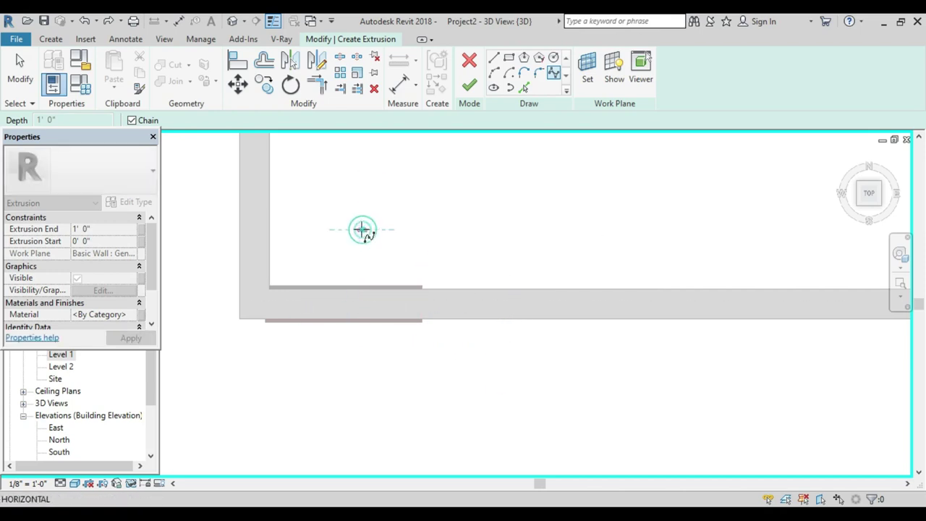
{"action": "left_click", "coordinate": [347, 286]}
{"action": "left_click", "coordinate": [325, 223]}
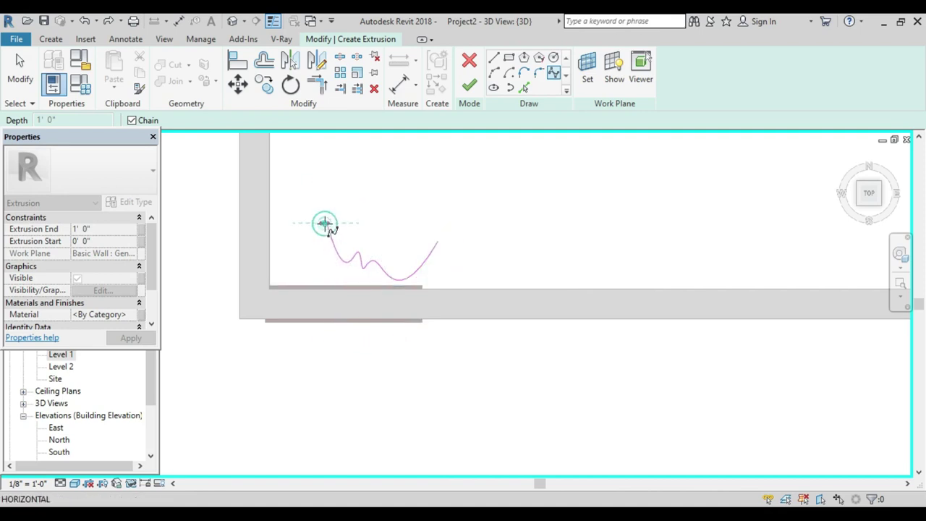
{"action": "left_click", "coordinate": [325, 273]}
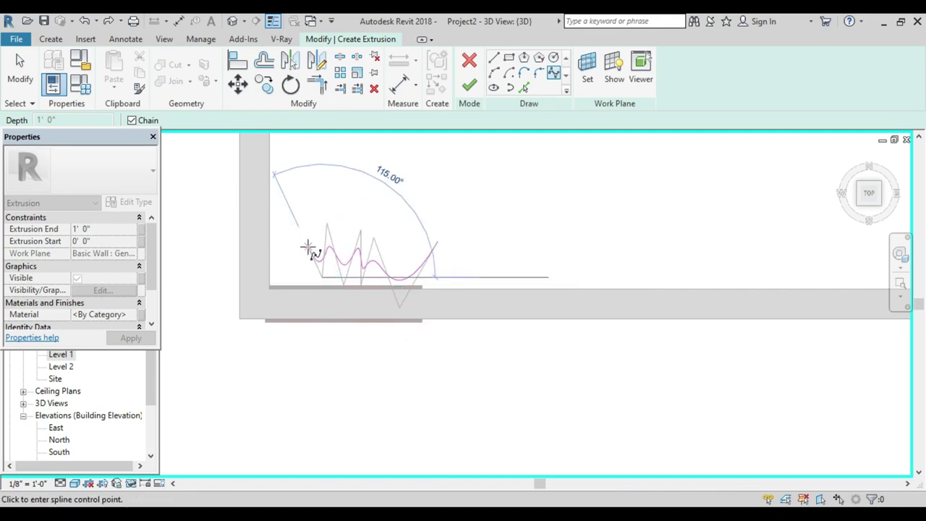
{"action": "left_click", "coordinate": [293, 285]}
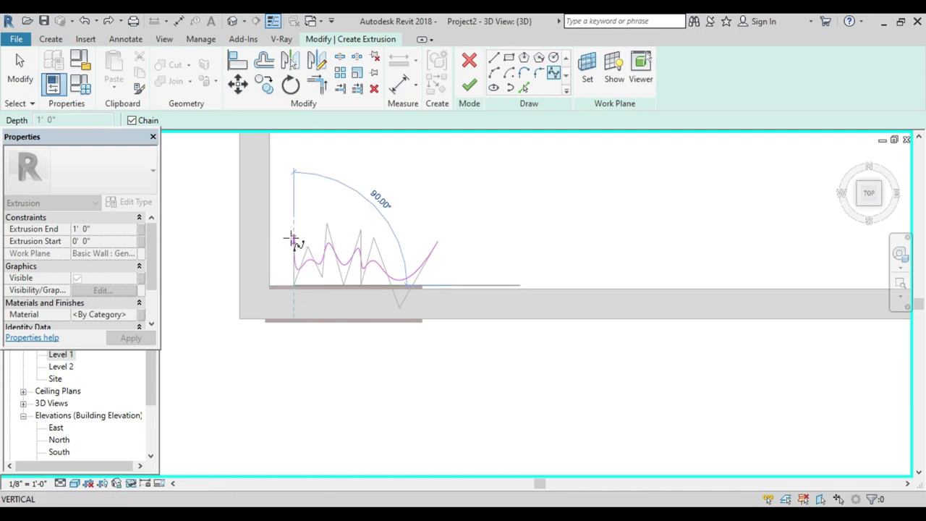
{"action": "left_click", "coordinate": [293, 238]}
{"action": "left_click", "coordinate": [277, 278]}
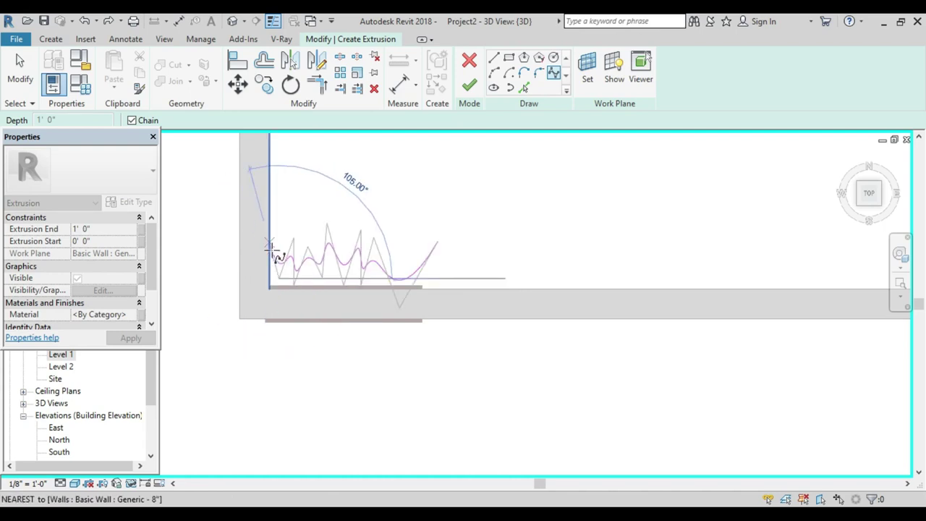
{"action": "key", "text": "Escape"}
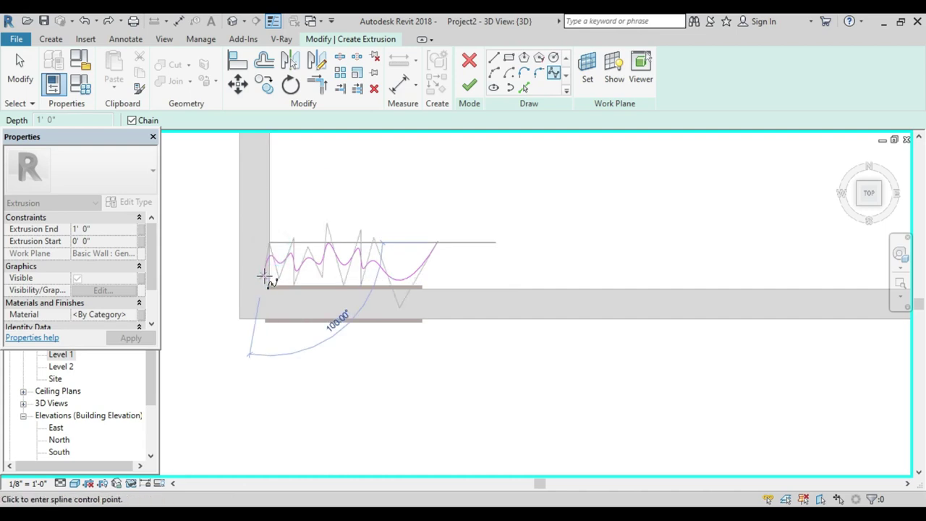
{"action": "left_click", "coordinate": [264, 275]}
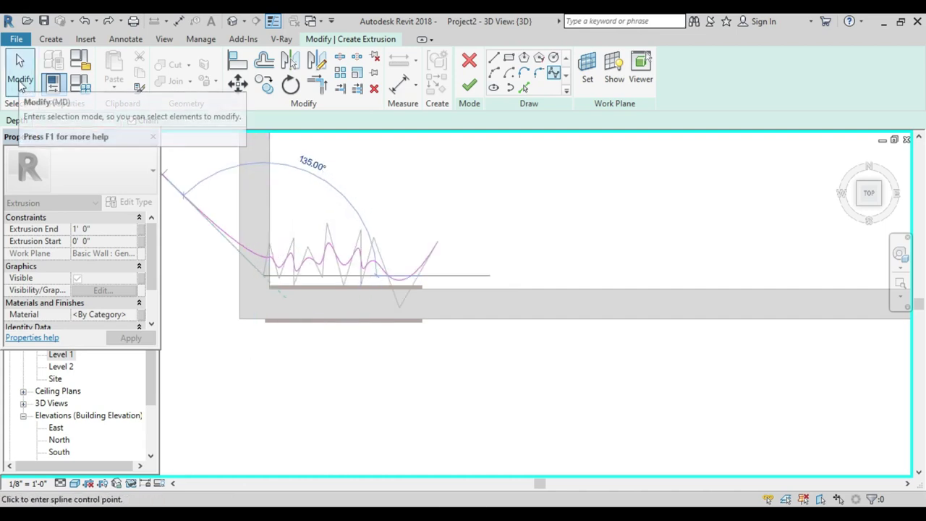
Step: Finish the spline and drag its control points to even out the waves
{"action": "left_click", "coordinate": [19, 84]}
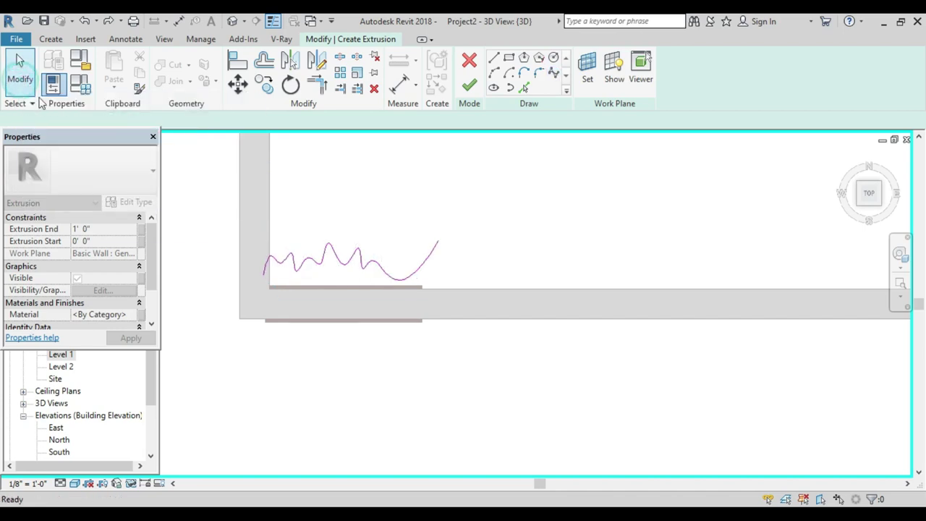
{"action": "left_click", "coordinate": [408, 278]}
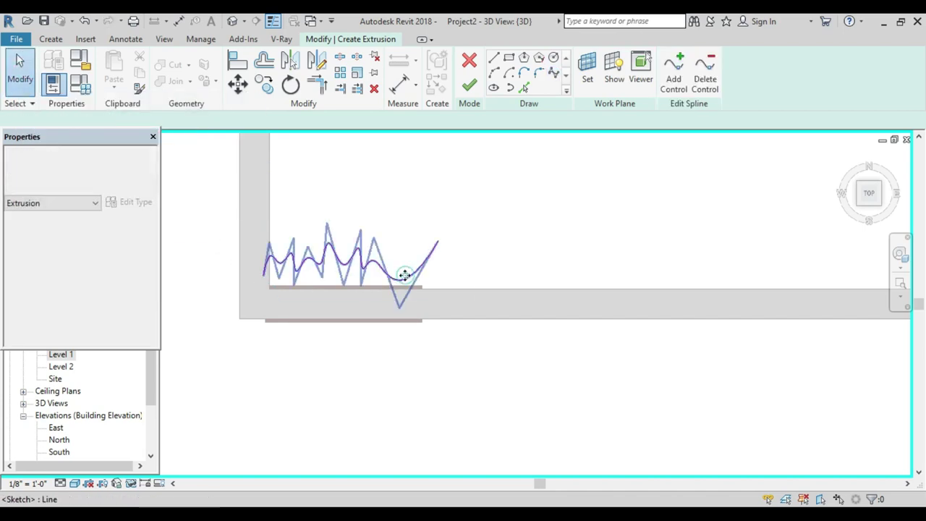
{"action": "scroll", "coordinate": [350, 273], "scroll_direction": "up", "scroll_amount": 2}
{"action": "mouse_move", "coordinate": [367, 210]}
{"action": "left_mouse_down"}
{"action": "mouse_move", "coordinate": [353, 222]}
{"action": "mouse_move", "coordinate": [320, 197]}
{"action": "left_mouse_up"}
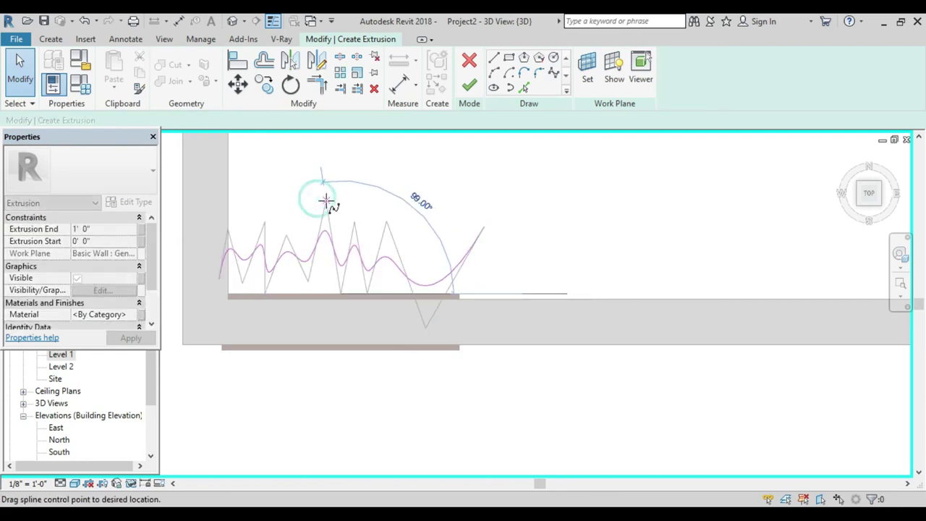
{"action": "left_click_drag", "start_coordinate": [484, 227], "coordinate": [459, 241]}
{"action": "left_click_drag", "start_coordinate": [403, 325], "coordinate": [415, 357]}
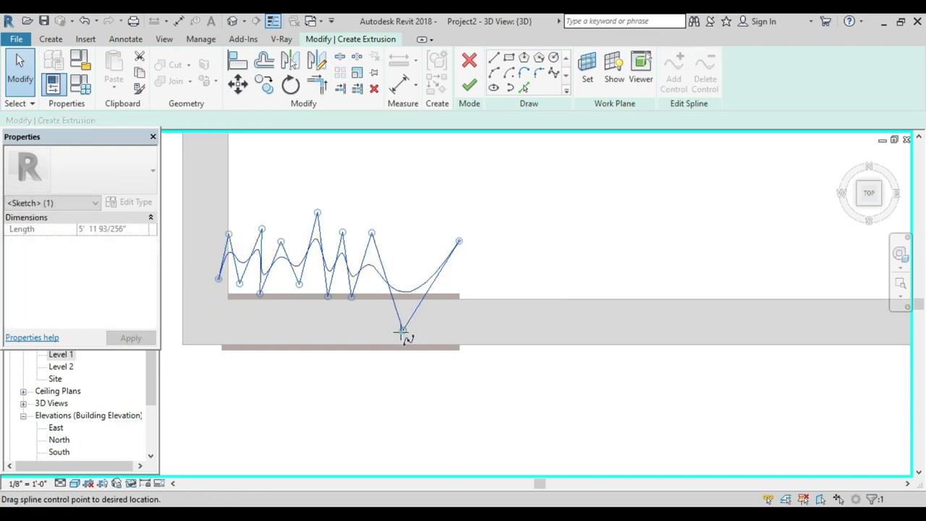
{"action": "left_click", "coordinate": [458, 242]}
{"action": "left_click_drag", "start_coordinate": [460, 242], "coordinate": [446, 239]}
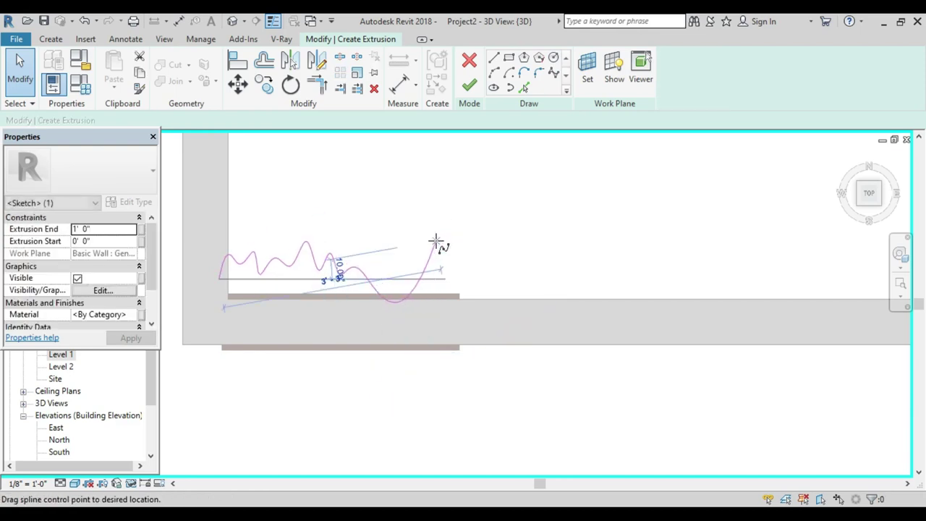
{"action": "left_click_drag", "start_coordinate": [408, 351], "coordinate": [406, 313]}
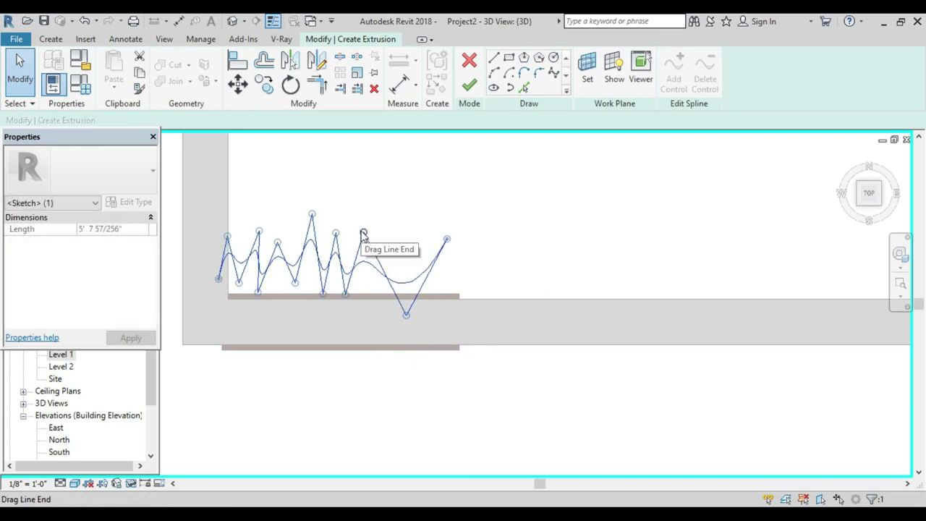
{"action": "mouse_move", "coordinate": [364, 235]}
{"action": "left_mouse_down"}
{"action": "mouse_move", "coordinate": [399, 217]}
{"action": "mouse_move", "coordinate": [358, 221]}
{"action": "left_mouse_up"}
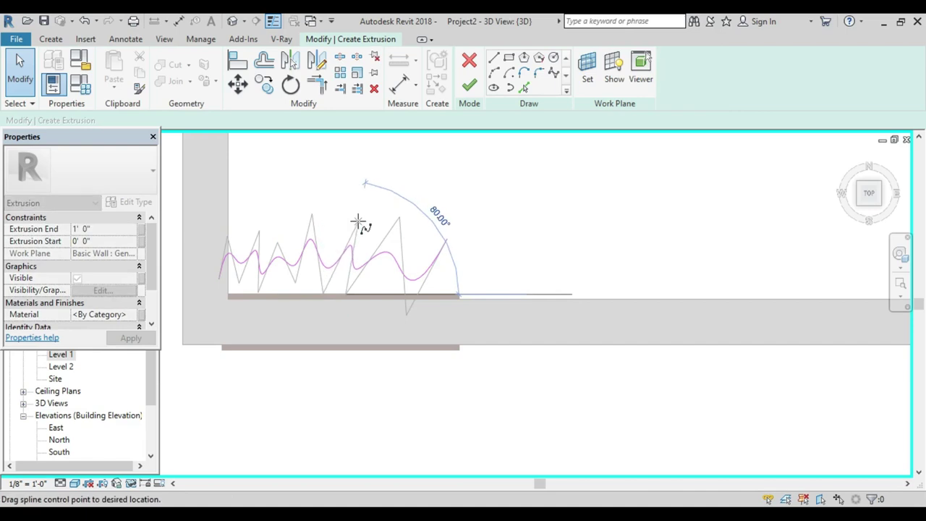
{"action": "left_click_drag", "start_coordinate": [258, 292], "coordinate": [269, 293]}
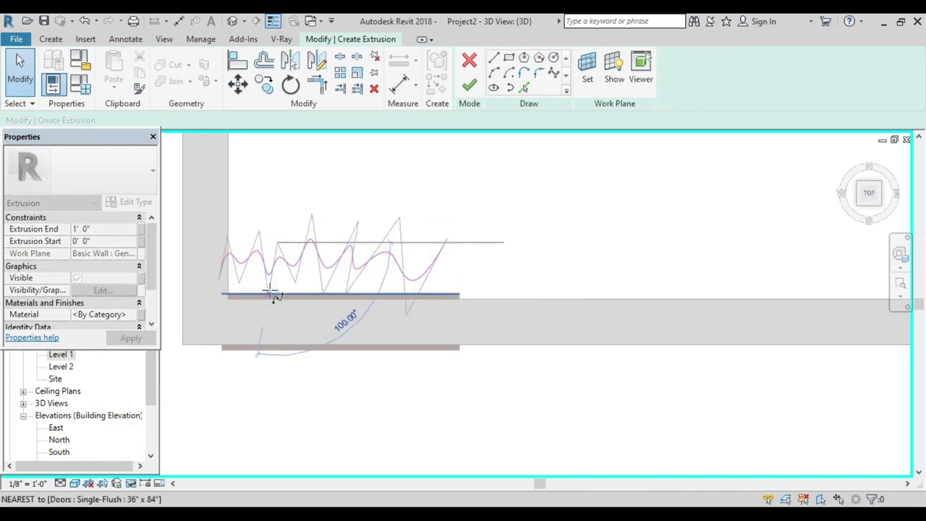
Step: Nudge the whole spline down and right so it lines up with the door
{"action": "left_click", "coordinate": [343, 176]}
{"action": "scroll", "coordinate": [490, 310], "scroll_direction": "down", "scroll_amount": 1}
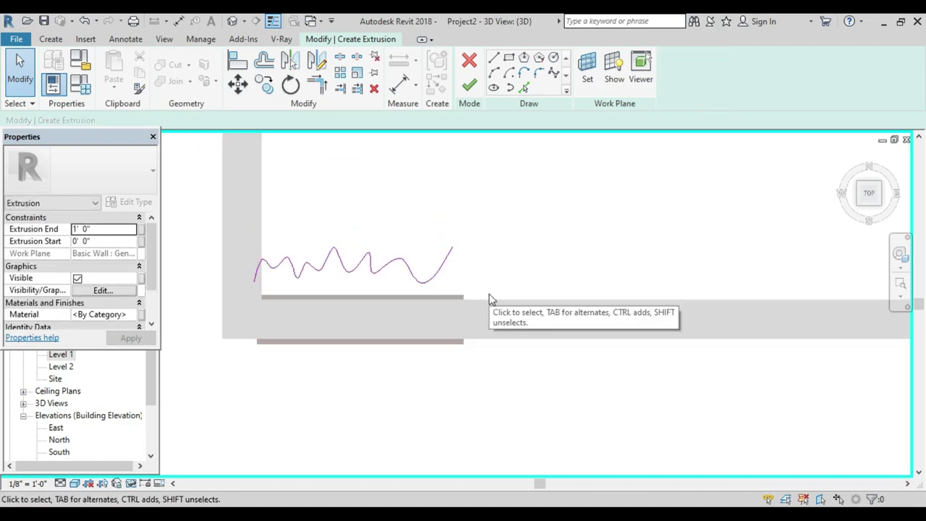
{"action": "left_click", "coordinate": [439, 278]}
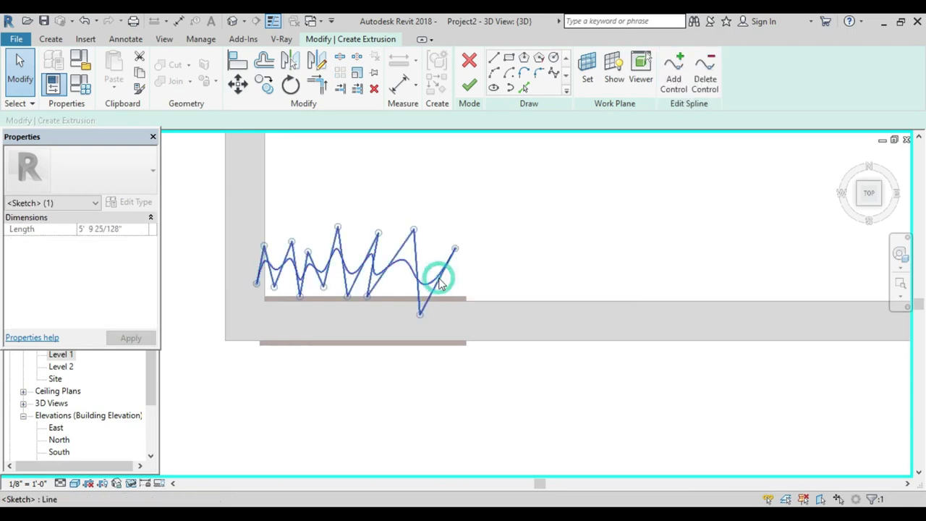
{"action": "key", "text": "Down"}
{"action": "key", "text": "Down"}
{"action": "key", "text": "Down"}
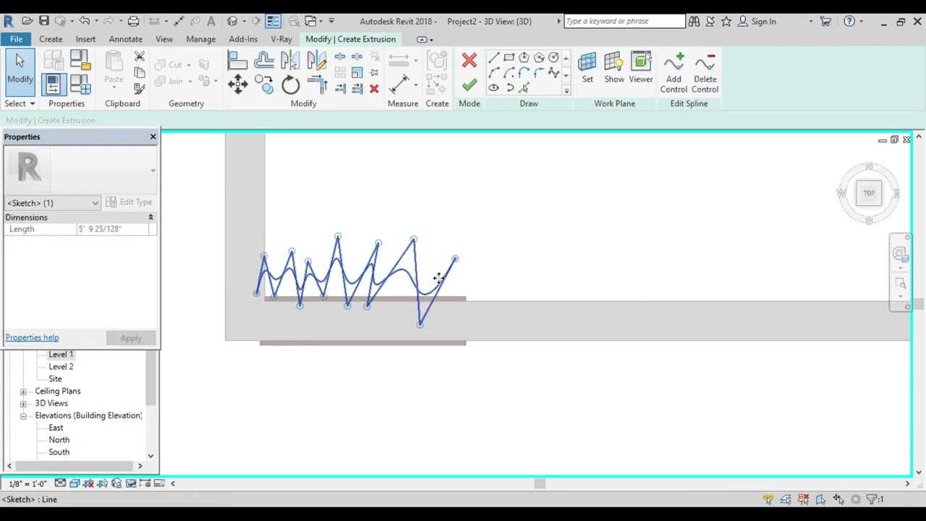
{"action": "key", "text": "Right"}
{"action": "key", "text": "Right"}
{"action": "key", "text": "Right"}
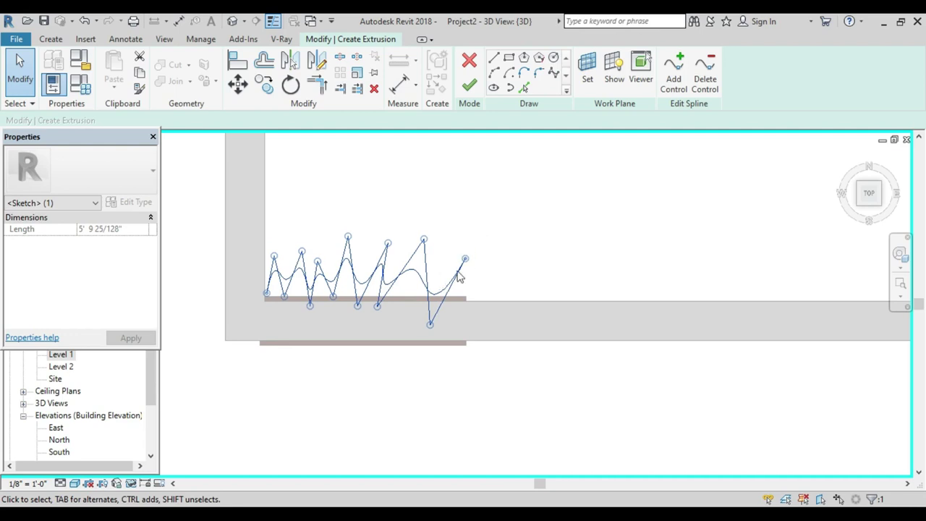
{"action": "scroll", "coordinate": [464, 286], "scroll_direction": "up", "scroll_amount": 2}
{"action": "middle_click_drag", "start_coordinate": [463, 286], "coordinate": [558, 361]}
{"action": "scroll", "coordinate": [548, 351], "scroll_direction": "down", "scroll_amount": 1}
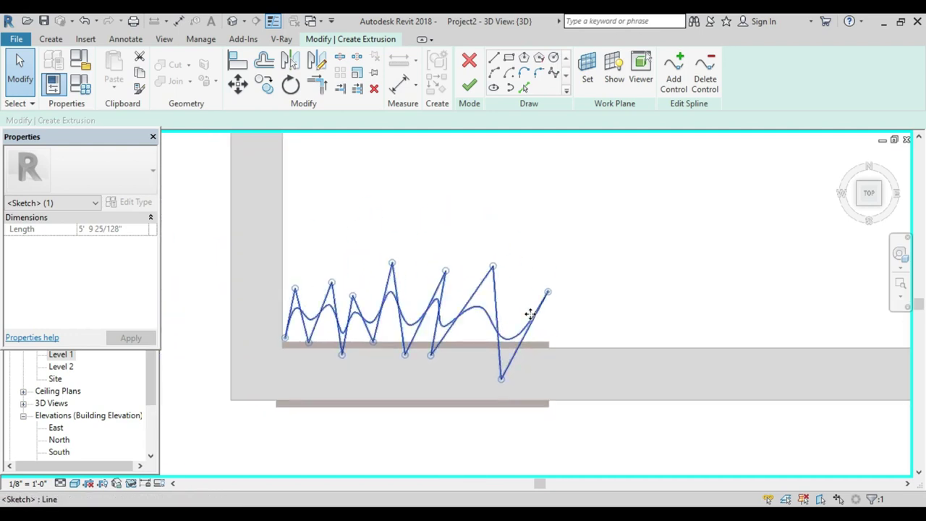
Step: Copy the spline from its left endpoint to a spot about 1/2" above the original
{"action": "left_click", "coordinate": [262, 92]}
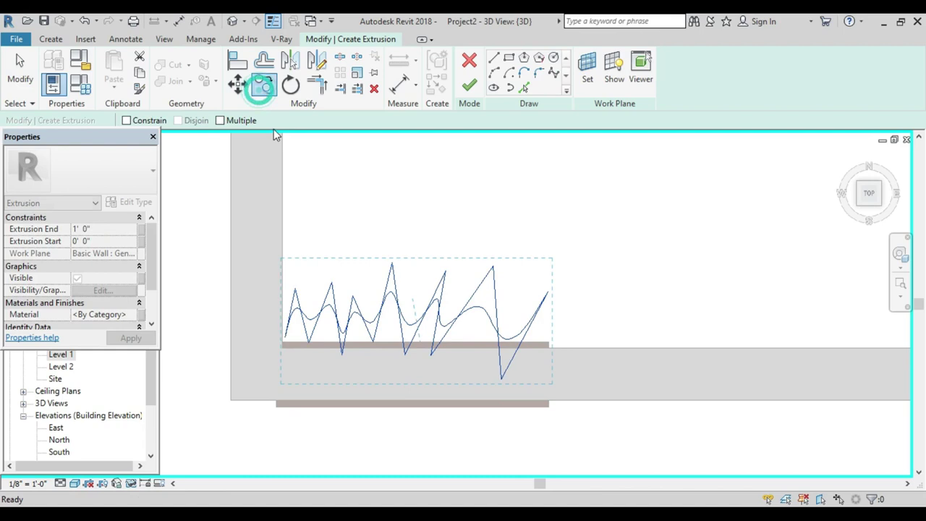
{"action": "left_click", "coordinate": [286, 343]}
{"action": "scroll", "coordinate": [286, 342], "scroll_direction": "up", "scroll_amount": 2}
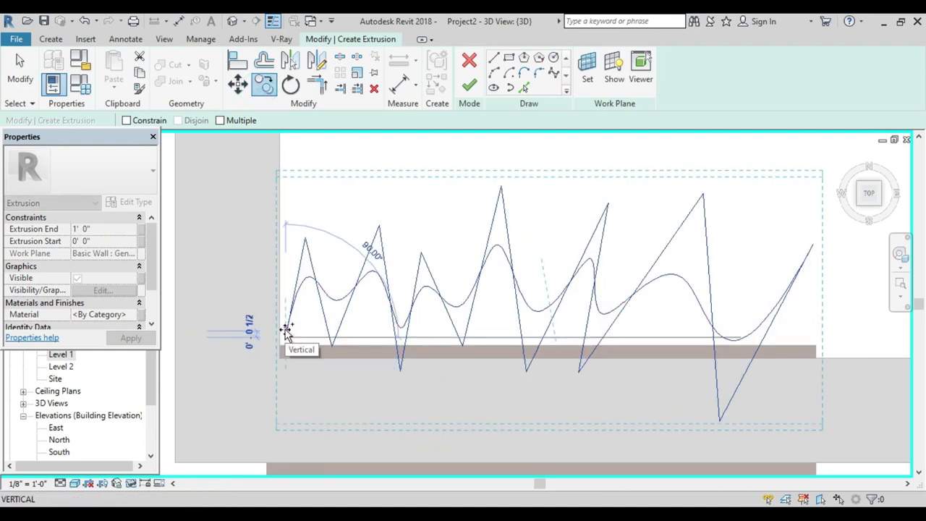
{"action": "left_click", "coordinate": [286, 331]}
{"action": "middle_click_drag", "start_coordinate": [333, 338], "coordinate": [295, 327]}
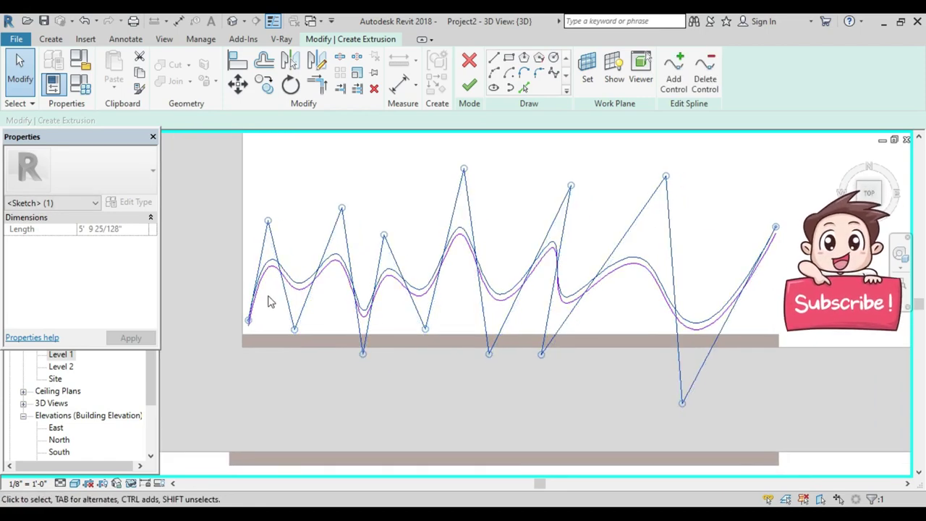
Step: Raise one control point of the wavy spline slightly so the two curves run evenly
{"action": "left_click", "coordinate": [455, 325]}
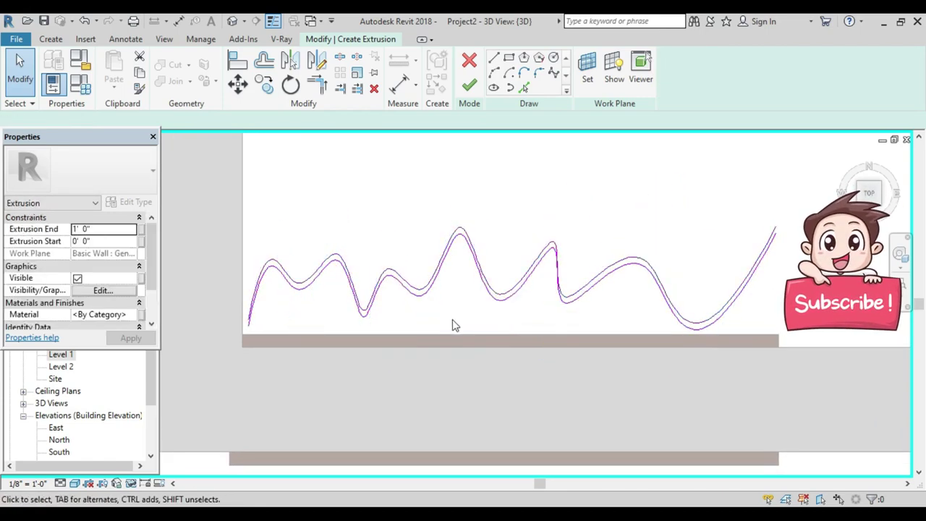
{"action": "scroll", "coordinate": [506, 319], "scroll_direction": "up", "scroll_amount": 2}
{"action": "scroll", "coordinate": [571, 275], "scroll_direction": "up", "scroll_amount": 2}
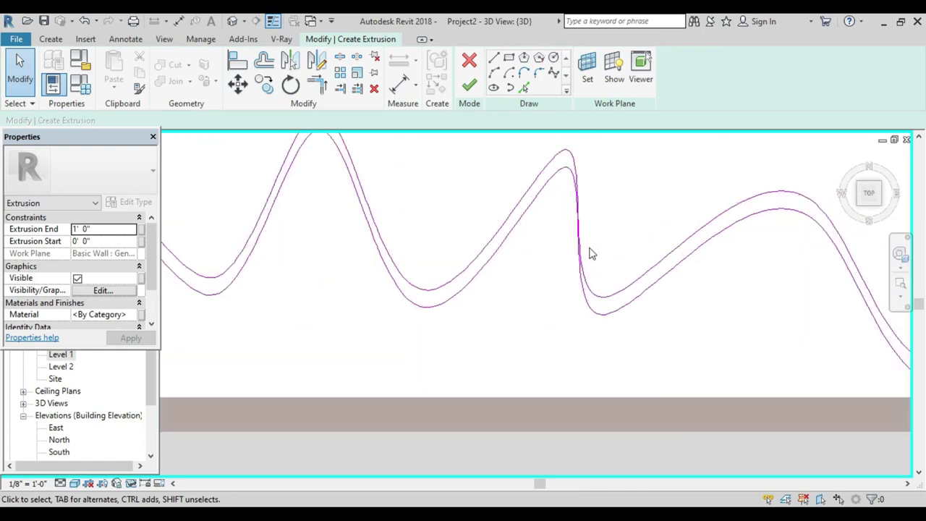
{"action": "scroll", "coordinate": [587, 268], "scroll_direction": "up", "scroll_amount": 1}
{"action": "left_click", "coordinate": [583, 288]}
{"action": "scroll", "coordinate": [571, 318], "scroll_direction": "down", "scroll_amount": 2}
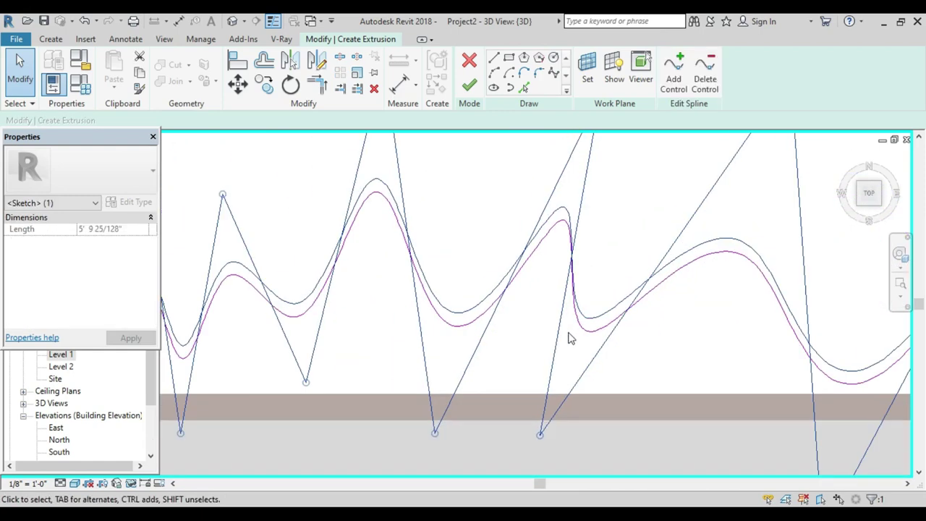
{"action": "scroll", "coordinate": [658, 368], "scroll_direction": "down", "scroll_amount": 1}
{"action": "scroll", "coordinate": [597, 355], "scroll_direction": "down", "scroll_amount": 2}
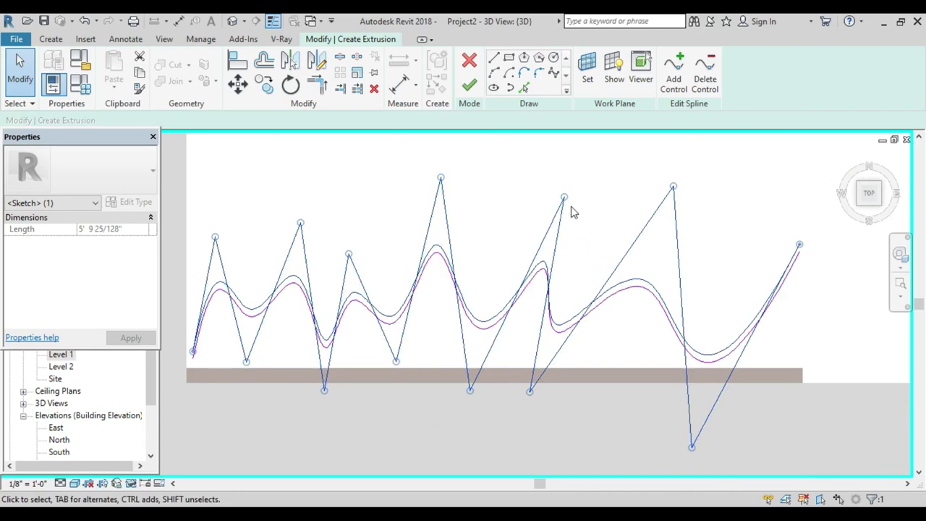
{"action": "left_click_drag", "start_coordinate": [566, 204], "coordinate": [569, 197]}
{"action": "scroll", "coordinate": [558, 285], "scroll_direction": "up", "scroll_amount": 2}
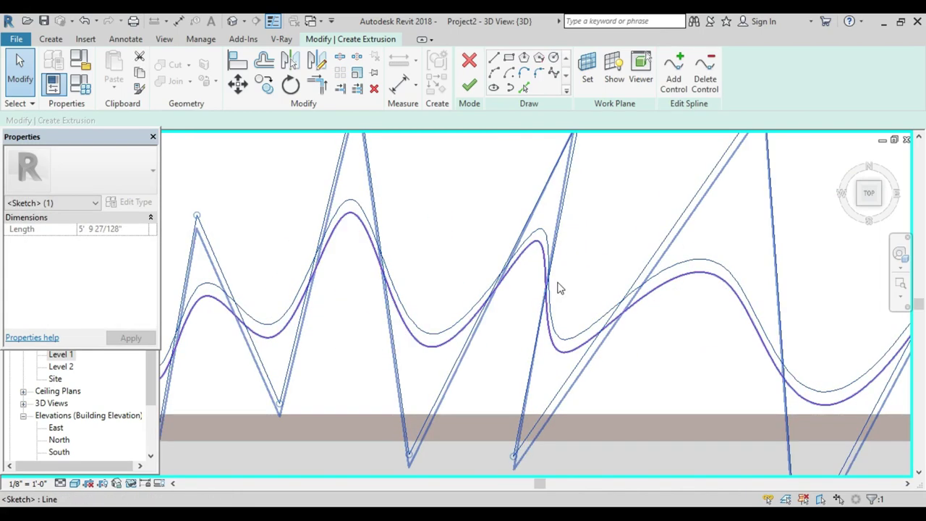
{"action": "scroll", "coordinate": [604, 231], "scroll_direction": "up", "scroll_amount": 2}
{"action": "left_click", "coordinate": [604, 232]}
{"action": "scroll", "coordinate": [600, 226], "scroll_direction": "down", "scroll_amount": 2}
{"action": "scroll", "coordinate": [597, 243], "scroll_direction": "down", "scroll_amount": 2}
{"action": "scroll", "coordinate": [494, 326], "scroll_direction": "down", "scroll_amount": 1}
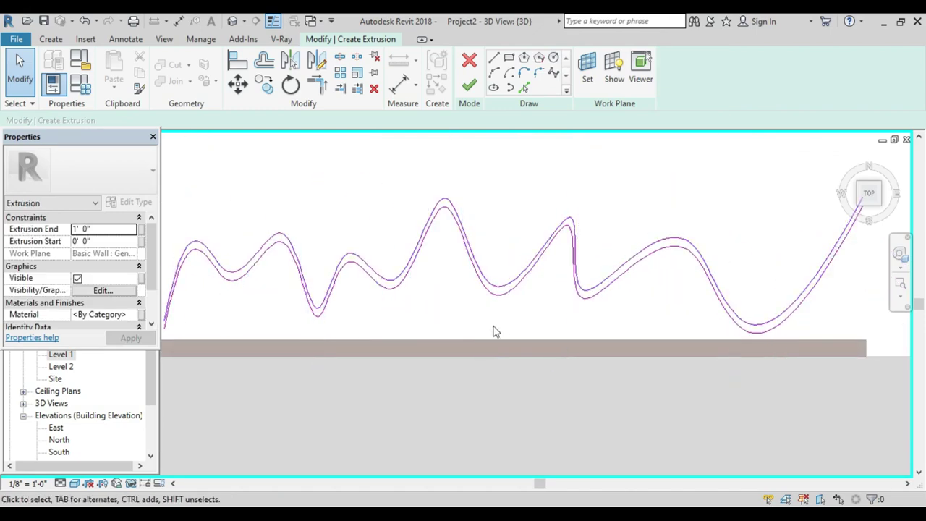
{"action": "scroll", "coordinate": [460, 336], "scroll_direction": "down", "scroll_amount": 1}
{"action": "middle_click_drag", "start_coordinate": [460, 336], "coordinate": [485, 311]}
Step: Check the spline's left end and centre both wavy curves in view
{"action": "left_click", "coordinate": [326, 301]}
{"action": "scroll", "coordinate": [326, 301], "scroll_direction": "up", "scroll_amount": 2}
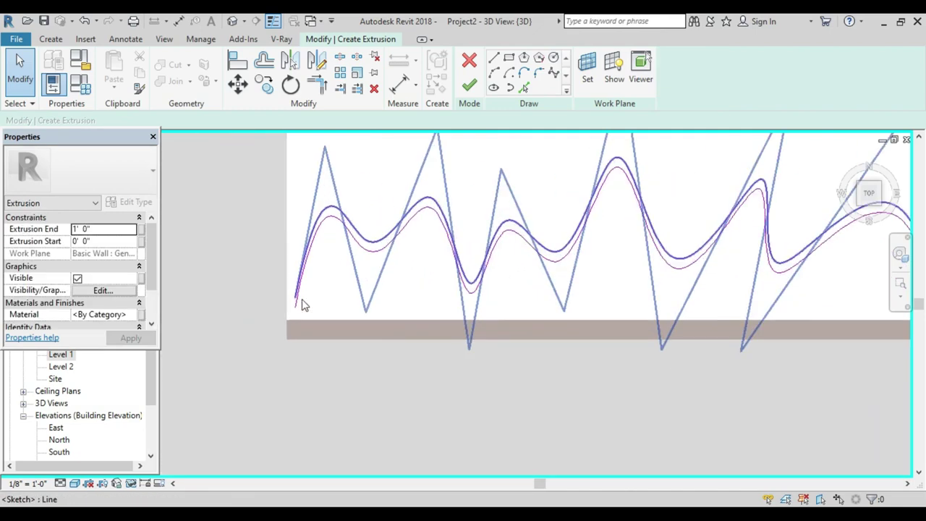
{"action": "scroll", "coordinate": [315, 300], "scroll_direction": "up", "scroll_amount": 1}
{"action": "middle_click_drag", "start_coordinate": [316, 300], "coordinate": [285, 303]}
{"action": "scroll", "coordinate": [285, 304], "scroll_direction": "down", "scroll_amount": 3}
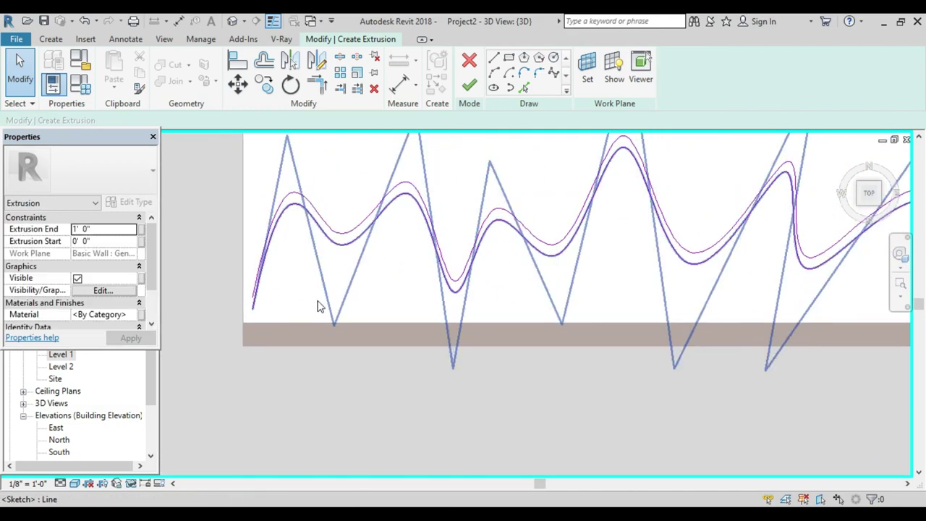
{"action": "scroll", "coordinate": [310, 313], "scroll_direction": "down", "scroll_amount": 1}
{"action": "scroll", "coordinate": [271, 312], "scroll_direction": "up", "scroll_amount": 2}
{"action": "left_click", "coordinate": [277, 303]}
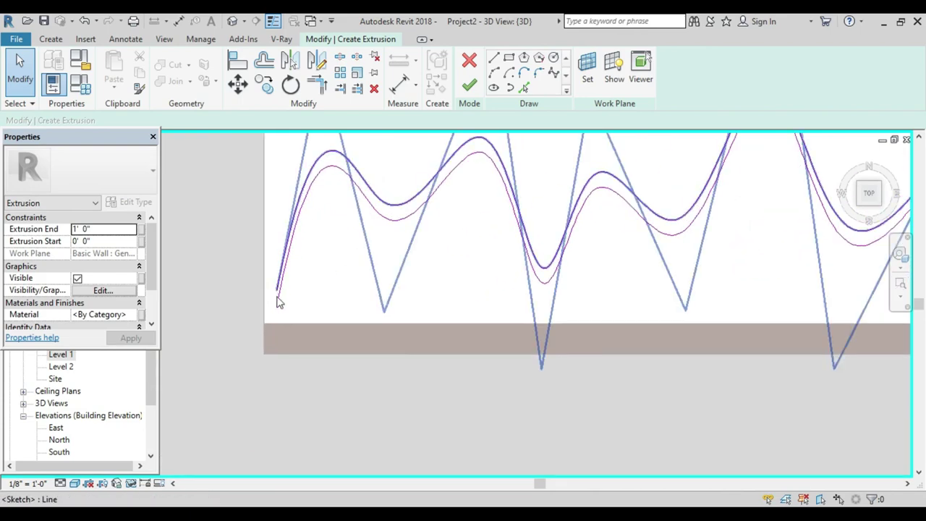
{"action": "scroll", "coordinate": [276, 313], "scroll_direction": "up", "scroll_amount": 2}
{"action": "scroll", "coordinate": [280, 303], "scroll_direction": "up", "scroll_amount": 2}
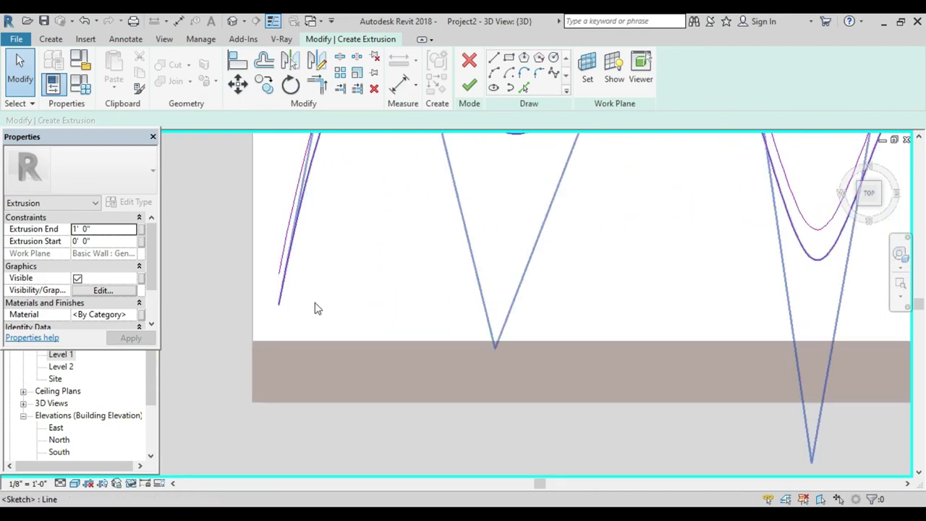
{"action": "scroll", "coordinate": [322, 302], "scroll_direction": "down", "scroll_amount": 2}
{"action": "scroll", "coordinate": [325, 296], "scroll_direction": "down", "scroll_amount": 1}
{"action": "middle_click_drag", "start_coordinate": [326, 296], "coordinate": [335, 300]}
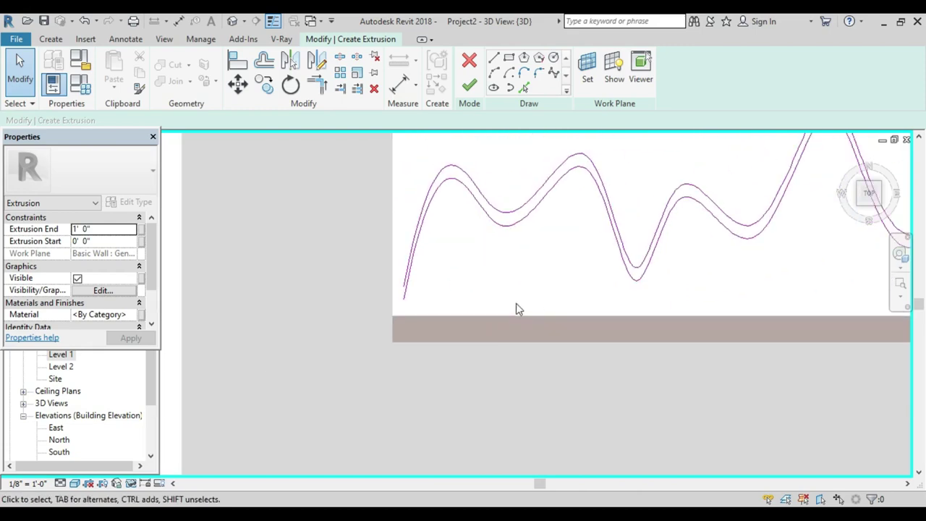
{"action": "scroll", "coordinate": [517, 309], "scroll_direction": "down", "scroll_amount": 3}
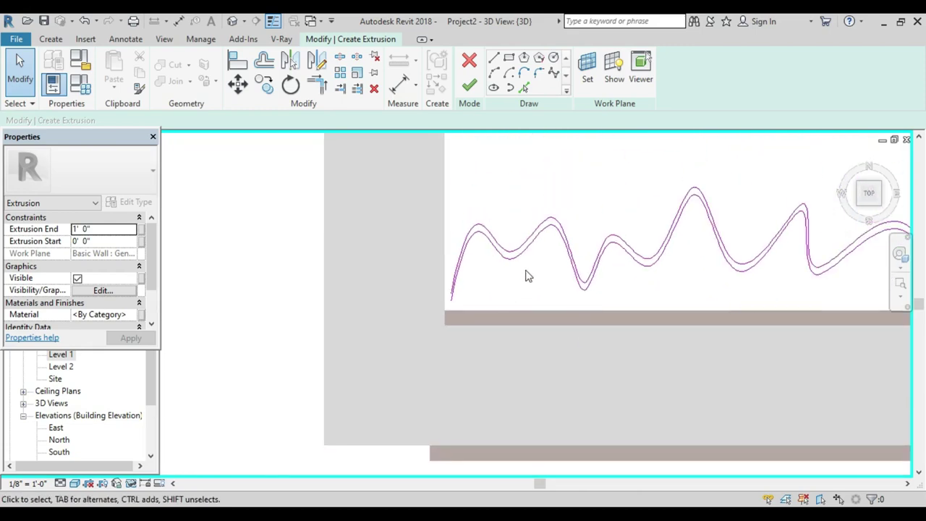
{"action": "middle_click_drag", "start_coordinate": [525, 275], "coordinate": [463, 324]}
Step: Draw a short closing line at the left end of the two wavy curves
{"action": "left_click", "coordinate": [494, 58]}
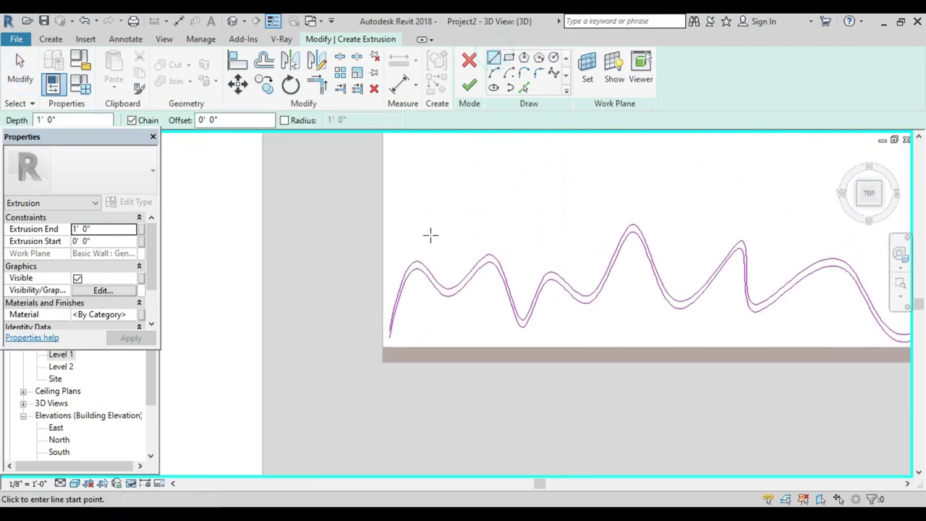
{"action": "scroll", "coordinate": [389, 334], "scroll_direction": "up", "scroll_amount": 3}
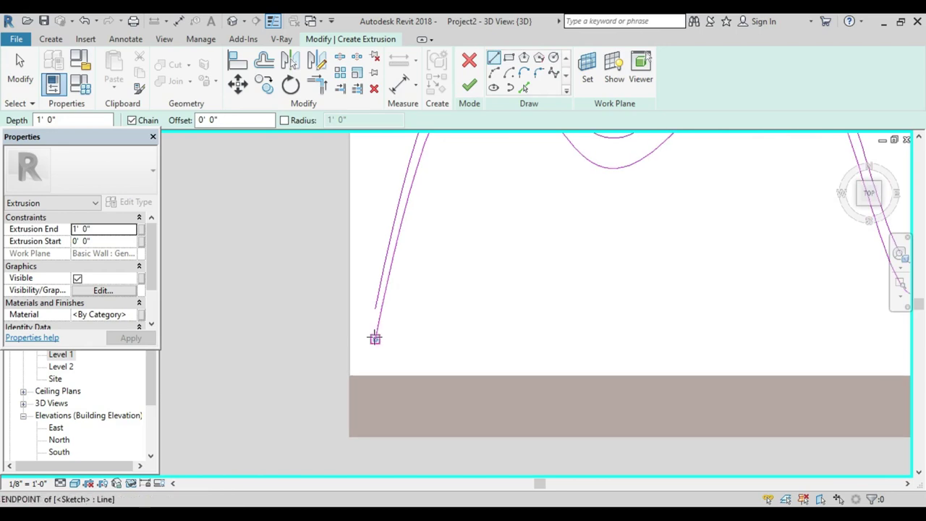
{"action": "left_click", "coordinate": [375, 334]}
{"action": "key", "text": "Escape"}
{"action": "scroll", "coordinate": [392, 306], "scroll_direction": "down", "scroll_amount": 3}
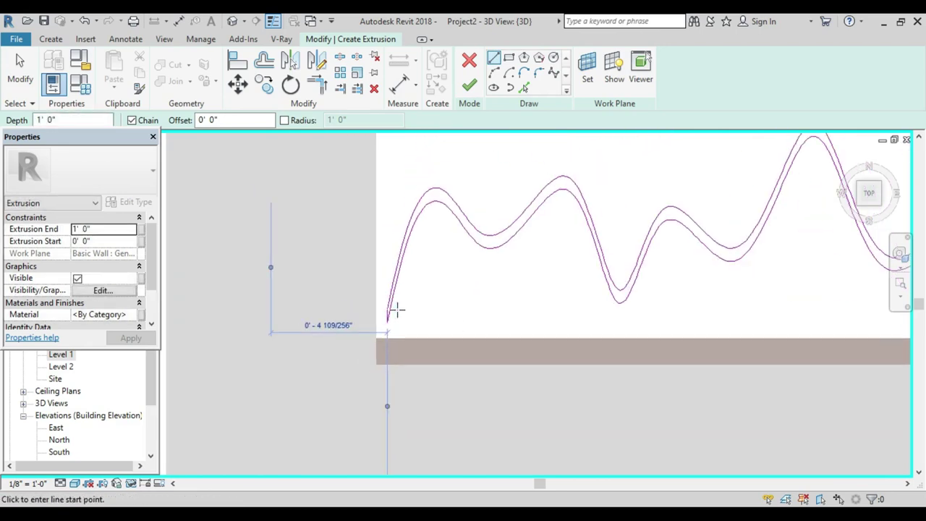
{"action": "middle_click_drag", "start_coordinate": [600, 306], "coordinate": [296, 314]}
Step: Draw a short closing line at the curves' upper-right end and view the whole profile
{"action": "scroll", "coordinate": [625, 223], "scroll_direction": "up", "scroll_amount": 3}
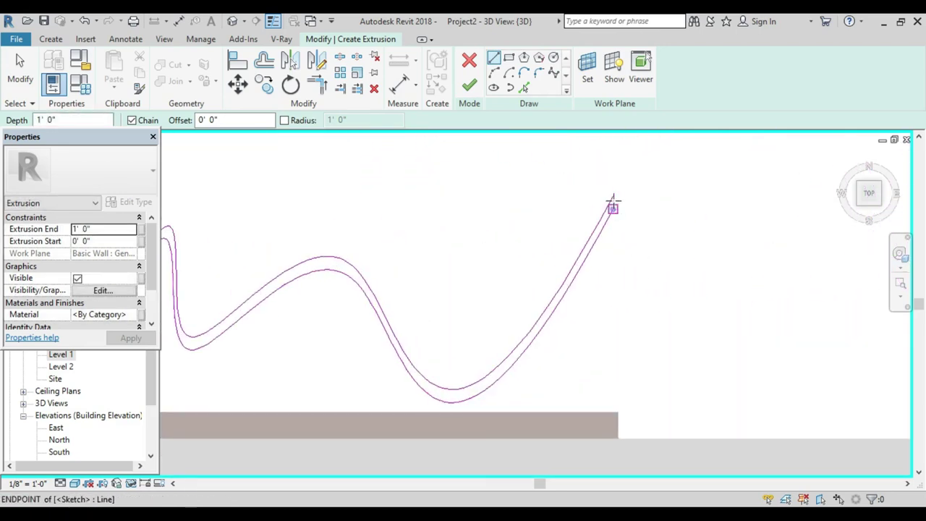
{"action": "left_click", "coordinate": [612, 209]}
{"action": "key", "text": "Escape"}
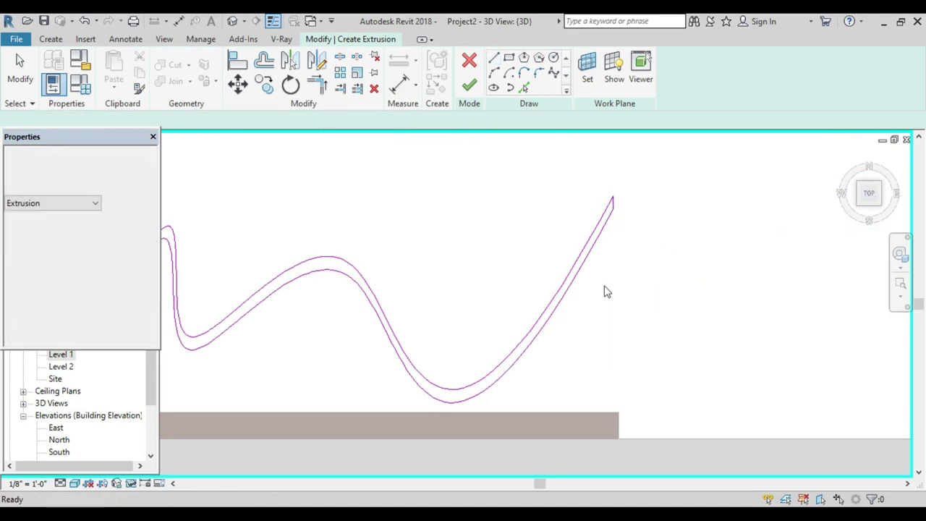
{"action": "key", "text": "Escape"}
{"action": "scroll", "coordinate": [603, 290], "scroll_direction": "down", "scroll_amount": 2}
{"action": "scroll", "coordinate": [554, 310], "scroll_direction": "down", "scroll_amount": 3}
{"action": "middle_click_drag", "start_coordinate": [439, 341], "coordinate": [504, 316]}
{"action": "scroll", "coordinate": [435, 311], "scroll_direction": "up", "scroll_amount": 3}
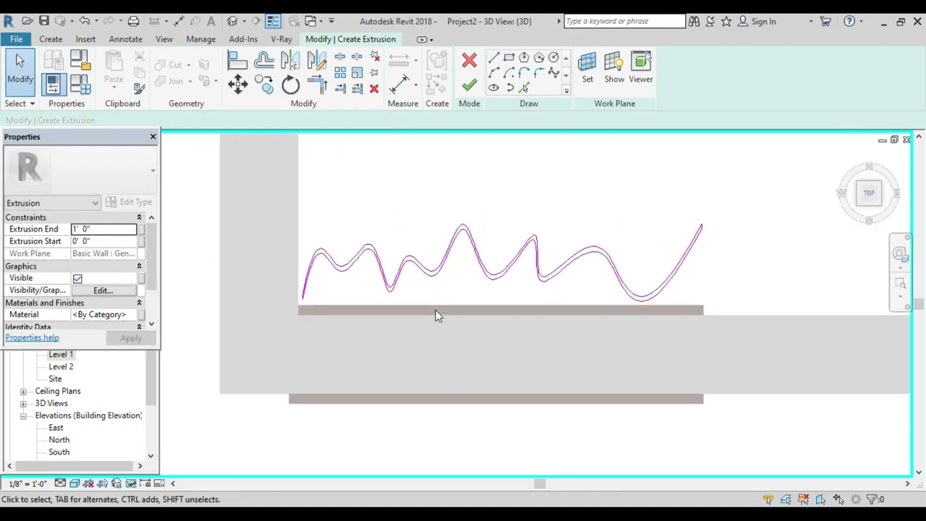
{"action": "scroll", "coordinate": [448, 293], "scroll_direction": "up", "scroll_amount": 1}
{"action": "scroll", "coordinate": [457, 283], "scroll_direction": "down", "scroll_amount": 2}
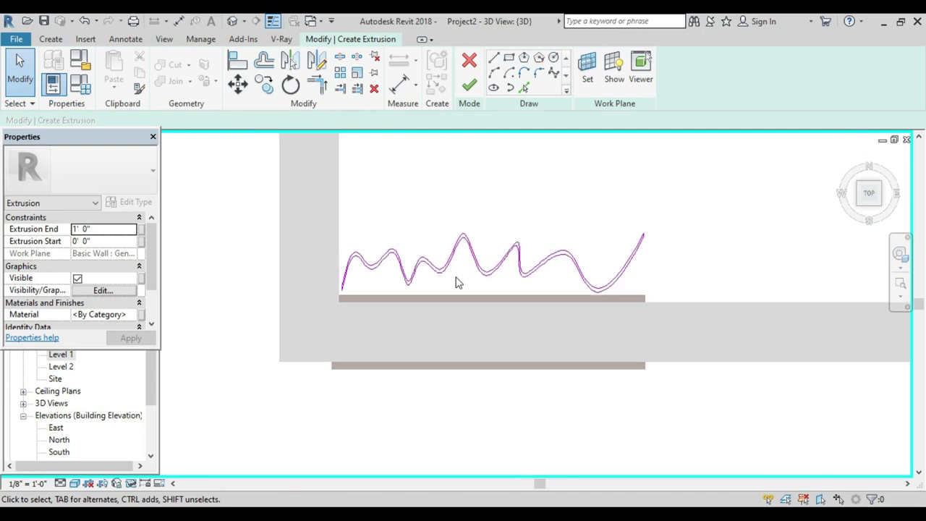
{"action": "middle_click_drag", "start_coordinate": [458, 281], "coordinate": [423, 311]}
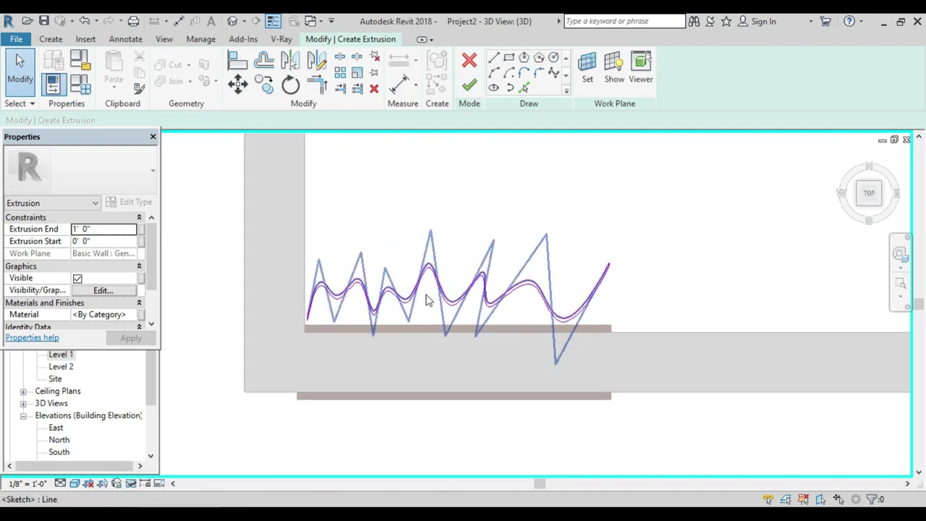
{"action": "scroll", "coordinate": [120, 314], "scroll_direction": "down", "scroll_amount": 2}
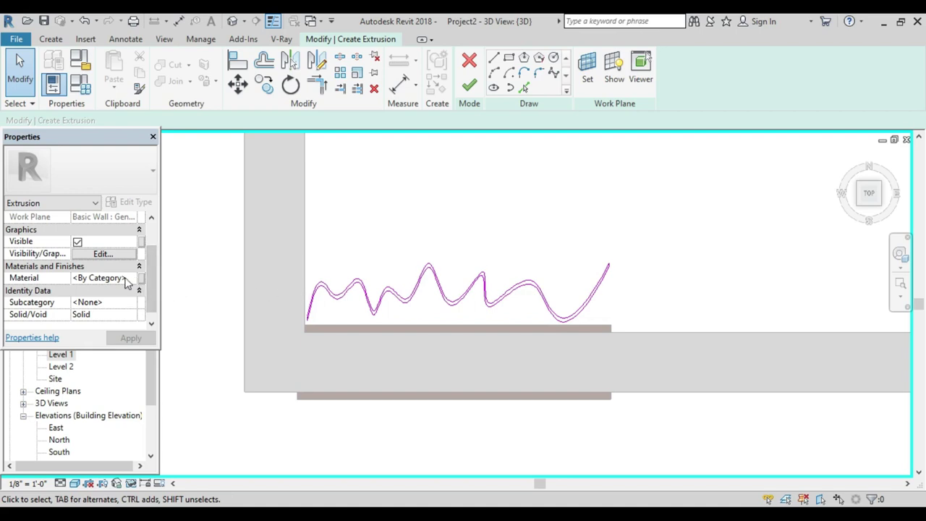
Step: Create a new material in the Material Browser and rename it 'curtain'
{"action": "left_click", "coordinate": [128, 282]}
{"action": "left_click", "coordinate": [132, 280]}
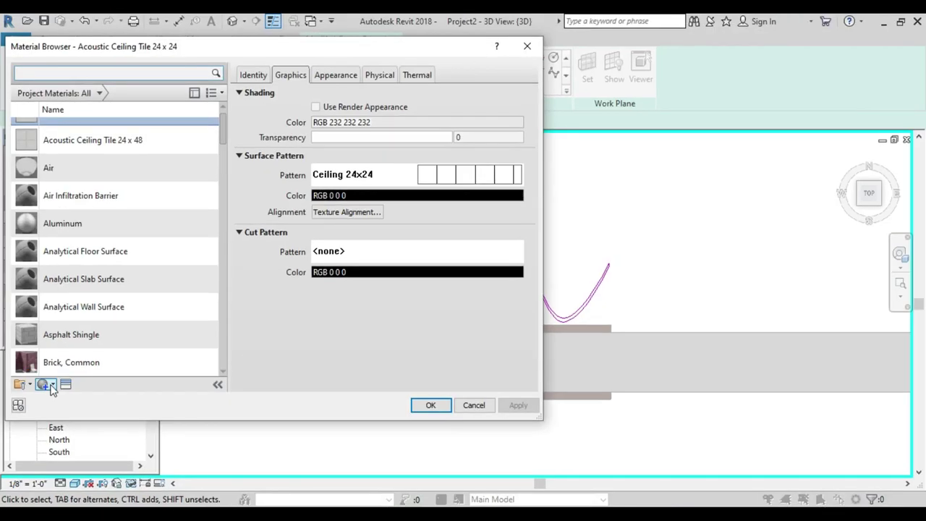
{"action": "left_click", "coordinate": [50, 386]}
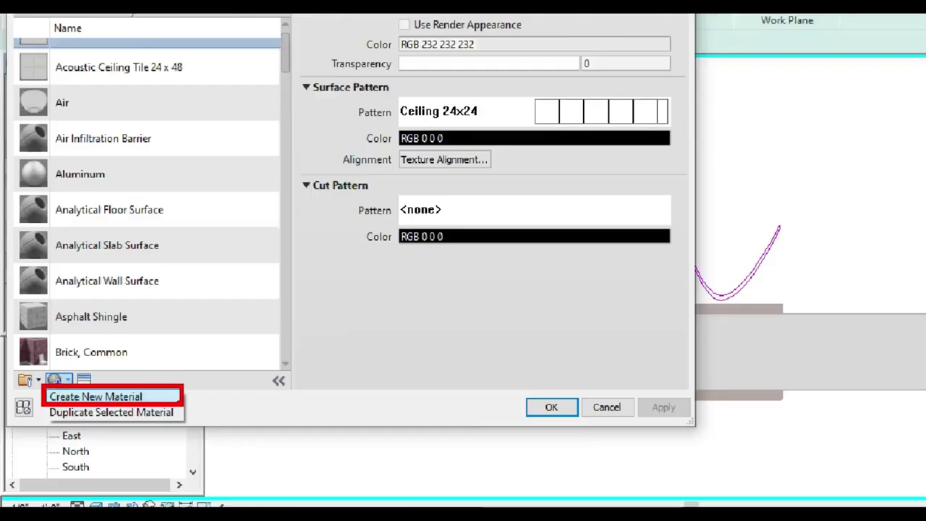
{"action": "left_click", "coordinate": [96, 394]}
{"action": "left_click", "coordinate": [30, 384]}
{"action": "left_click", "coordinate": [65, 394]}
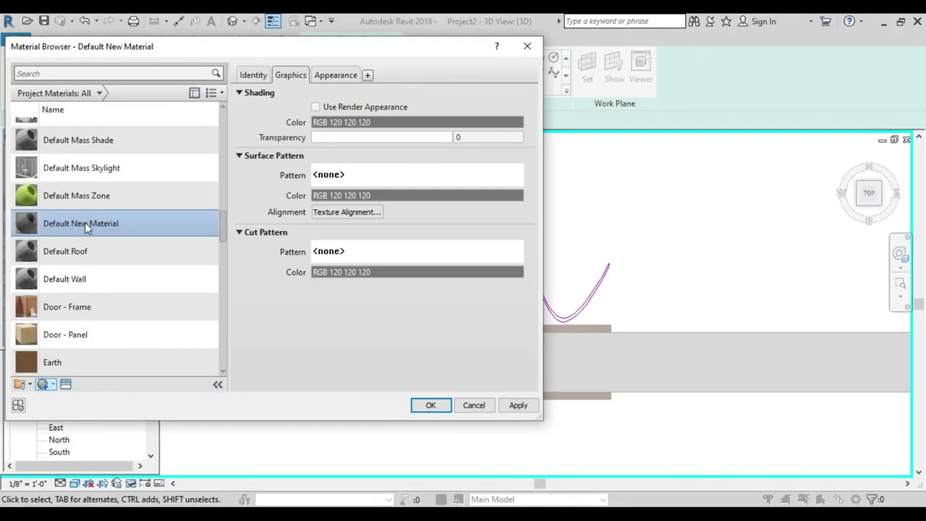
{"action": "right_click", "coordinate": [84, 222]}
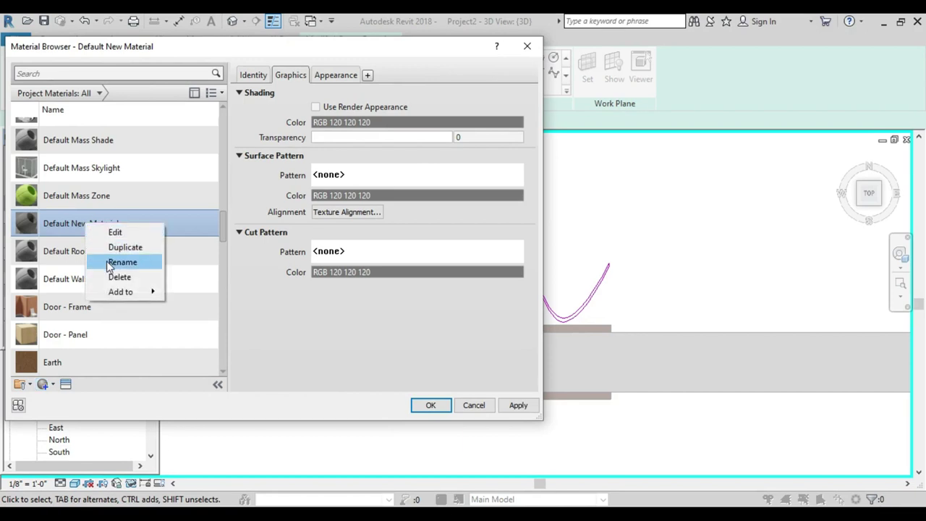
{"action": "left_click", "coordinate": [121, 262]}
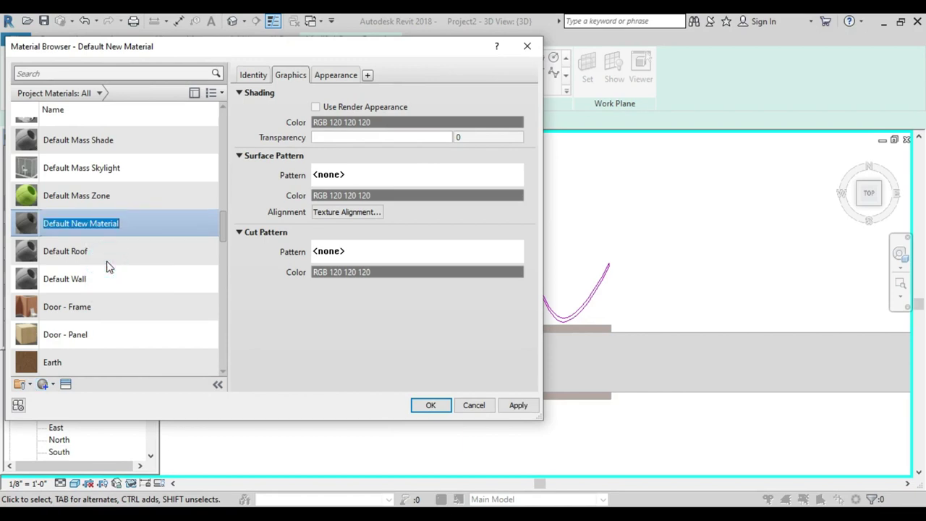
{"action": "type", "text": "curtain"}
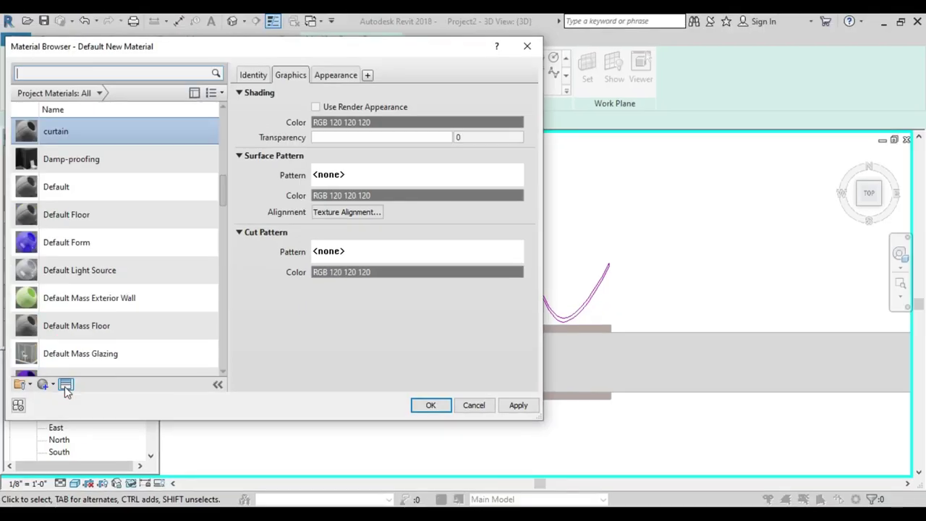
Step: Open the Asset Browser and expand the Appearance Library to the Fabric category
{"action": "left_click", "coordinate": [65, 384]}
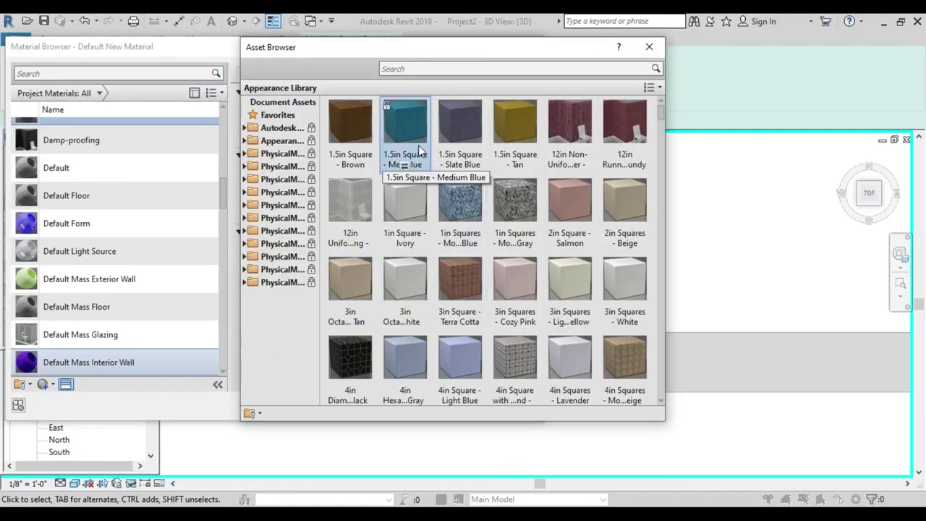
{"action": "mouse_move", "coordinate": [372, 56]}
{"action": "left_mouse_down"}
{"action": "mouse_move", "coordinate": [536, 56]}
{"action": "mouse_move", "coordinate": [405, 69]}
{"action": "left_mouse_up"}
{"action": "scroll", "coordinate": [516, 303], "scroll_direction": "down", "scroll_amount": 3}
{"action": "scroll", "coordinate": [521, 290], "scroll_direction": "down", "scroll_amount": 3}
{"action": "left_click", "coordinate": [529, 48]}
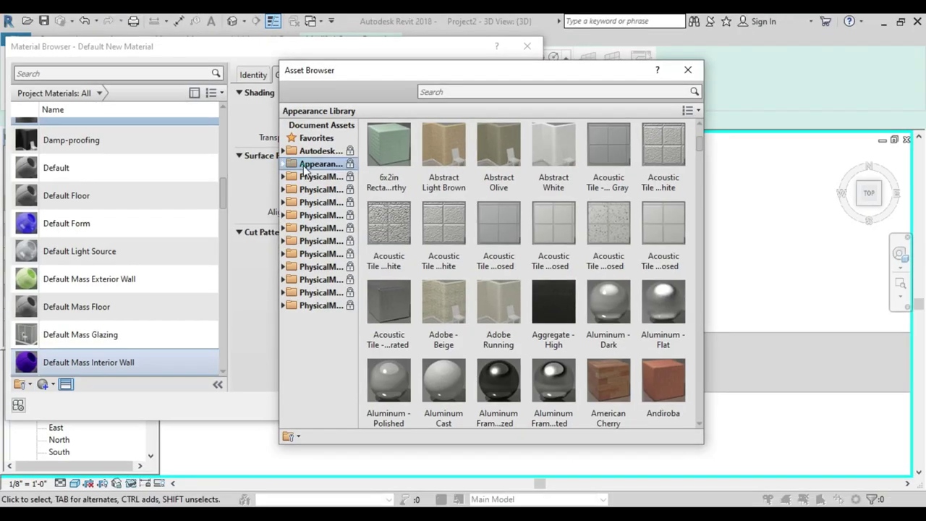
{"action": "double_click", "coordinate": [311, 164]}
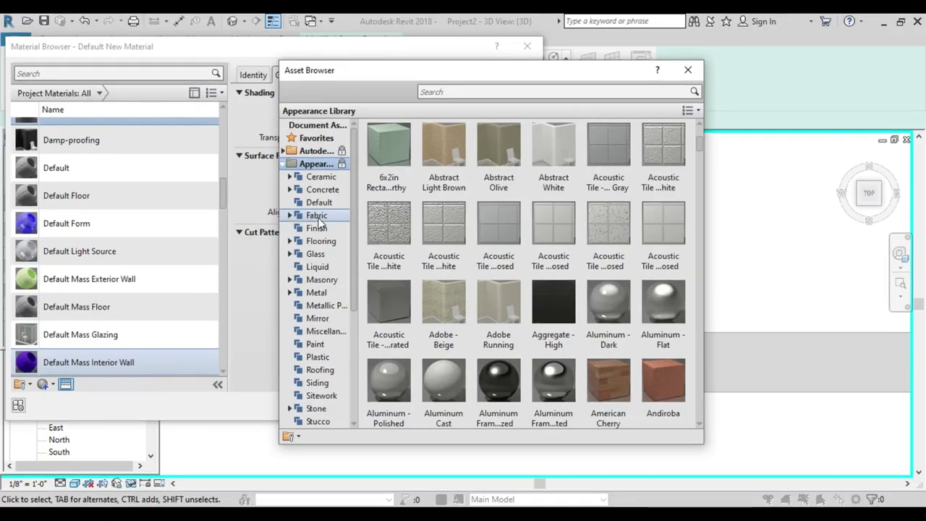
{"action": "left_click", "coordinate": [317, 216]}
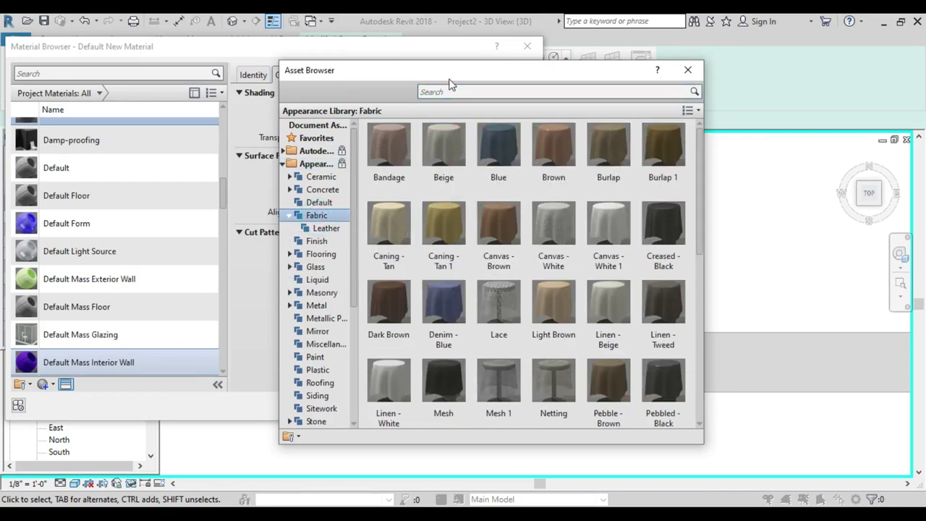
Step: Arrange the Asset Browser beside the curtain material's Appearance settings
{"action": "left_click_drag", "start_coordinate": [443, 75], "coordinate": [218, 58]}
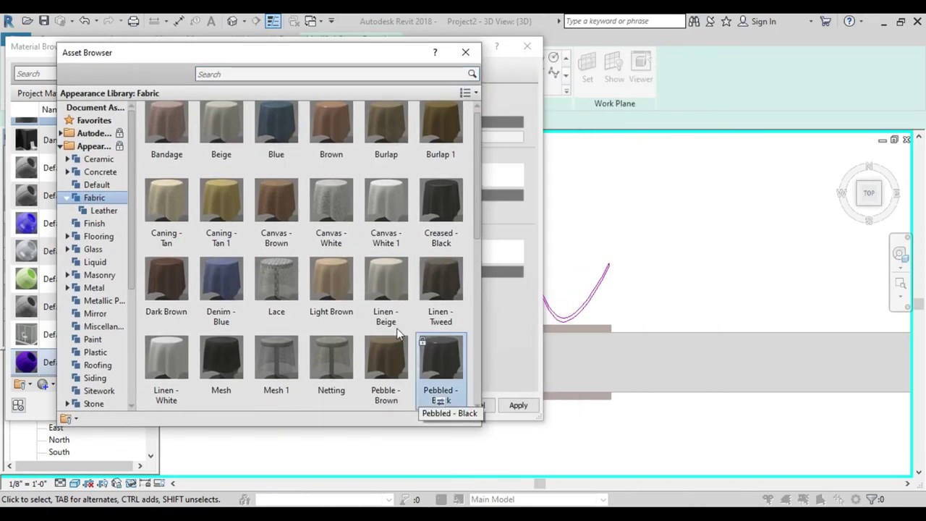
{"action": "scroll", "coordinate": [340, 318], "scroll_direction": "down", "scroll_amount": 5}
{"action": "scroll", "coordinate": [278, 316], "scroll_direction": "up", "scroll_amount": 3}
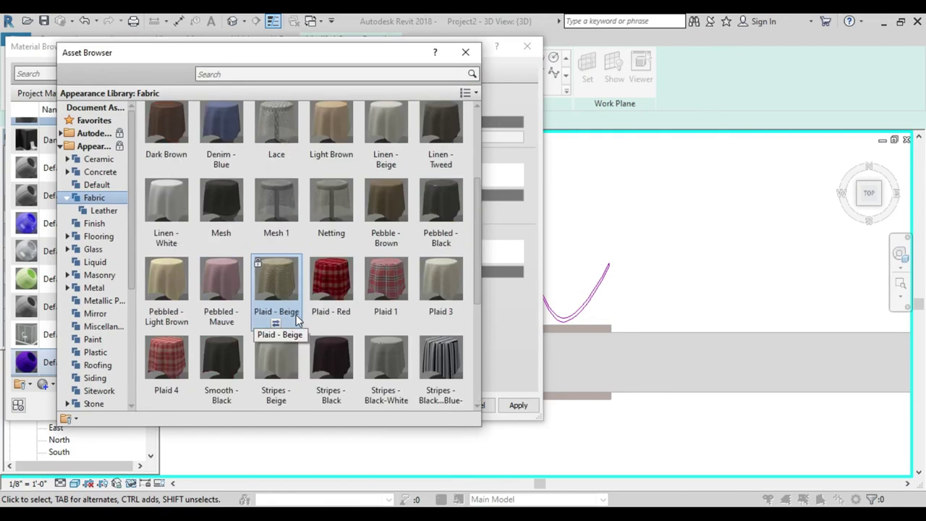
{"action": "scroll", "coordinate": [289, 318], "scroll_direction": "down", "scroll_amount": 3}
{"action": "scroll", "coordinate": [427, 317], "scroll_direction": "up", "scroll_amount": 5}
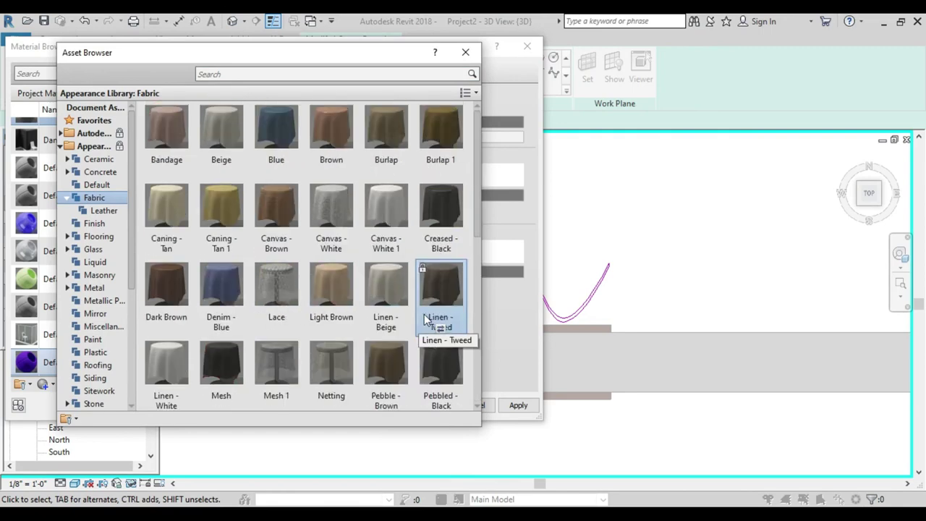
{"action": "scroll", "coordinate": [426, 321], "scroll_direction": "down", "scroll_amount": 5}
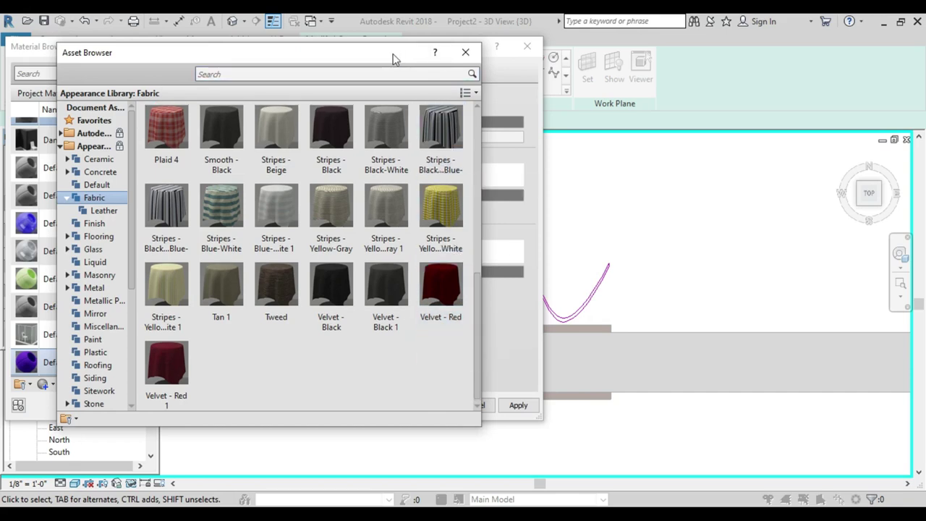
{"action": "left_click_drag", "start_coordinate": [394, 58], "coordinate": [758, 186]}
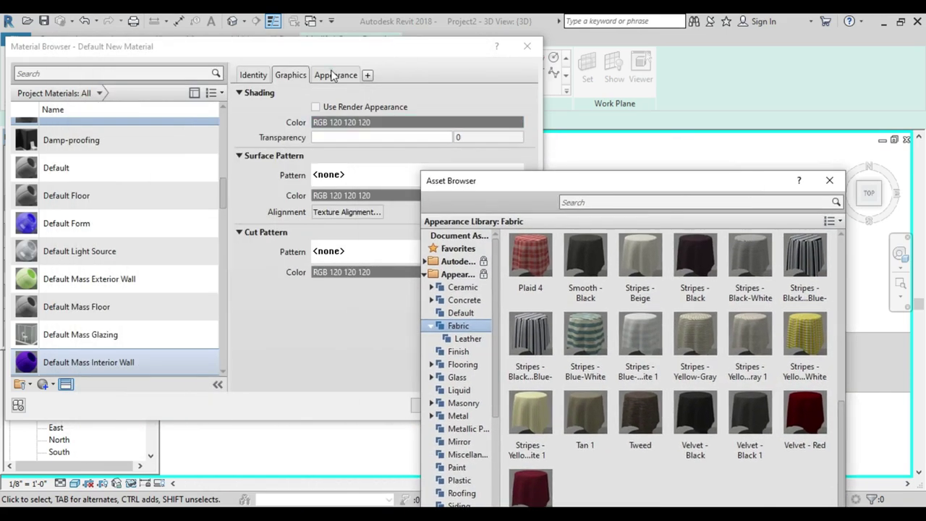
{"action": "left_click", "coordinate": [334, 75]}
{"action": "left_click", "coordinate": [641, 198]}
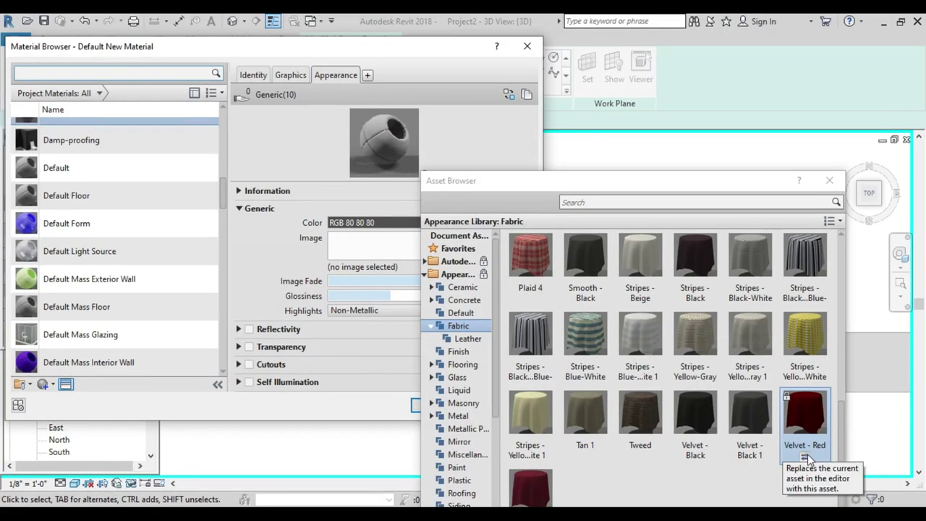
Step: Give the curtain material a Velvet - Red appearance with shading using the render appearance
{"action": "left_click", "coordinate": [805, 456]}
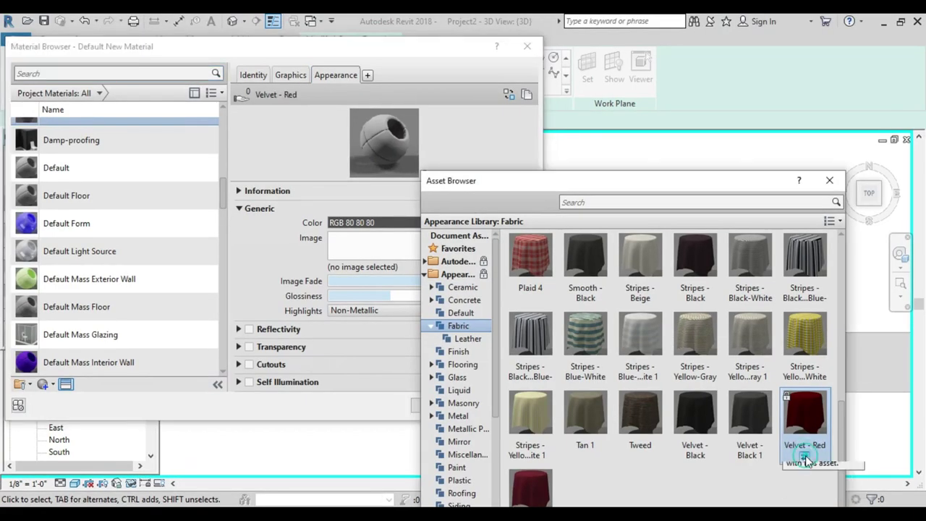
{"action": "left_click", "coordinate": [829, 181]}
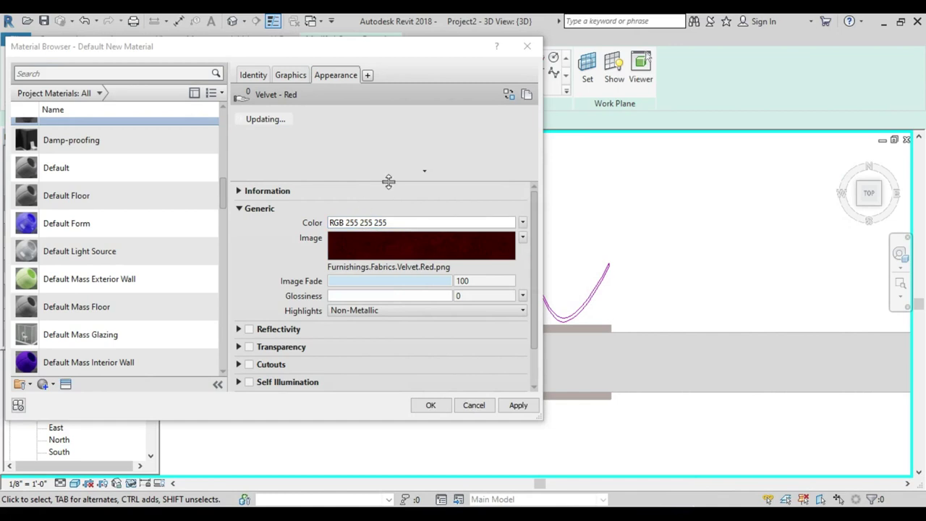
{"action": "left_click_drag", "start_coordinate": [389, 181], "coordinate": [381, 248]}
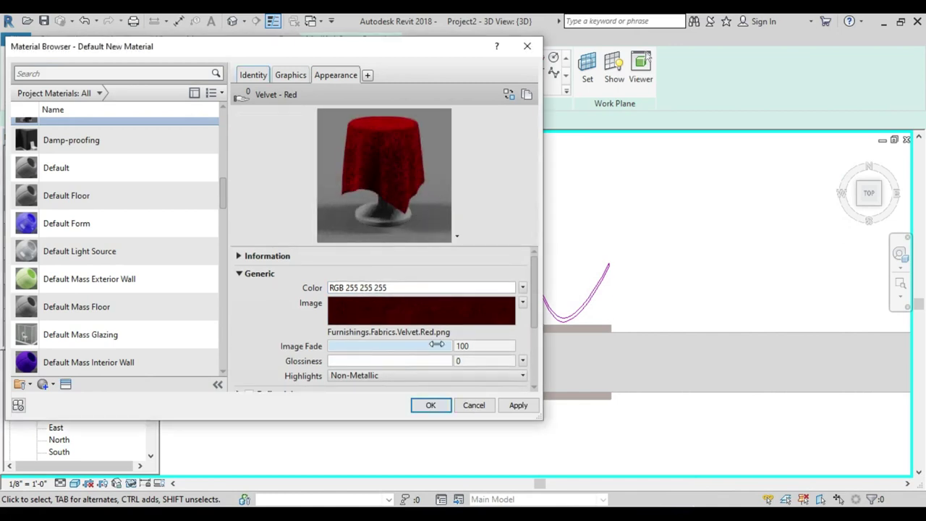
{"action": "left_click", "coordinate": [288, 73]}
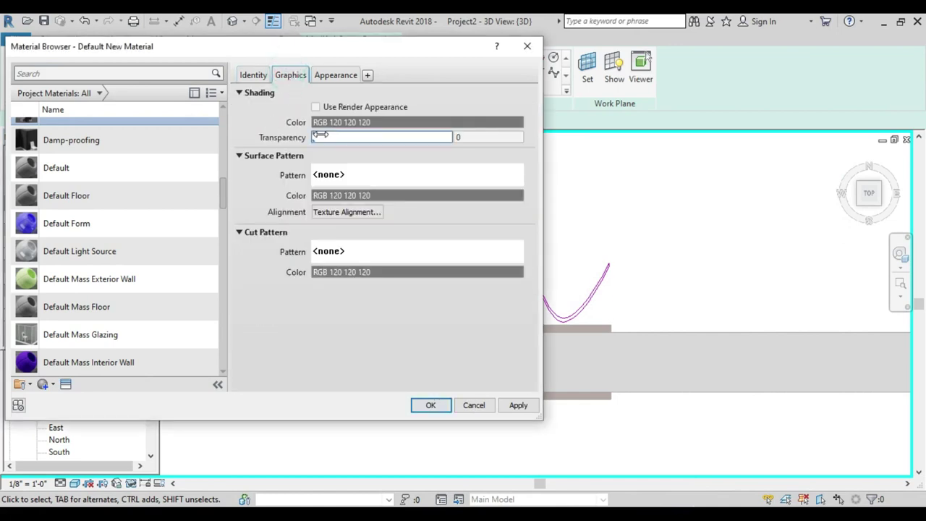
{"action": "left_click", "coordinate": [316, 107]}
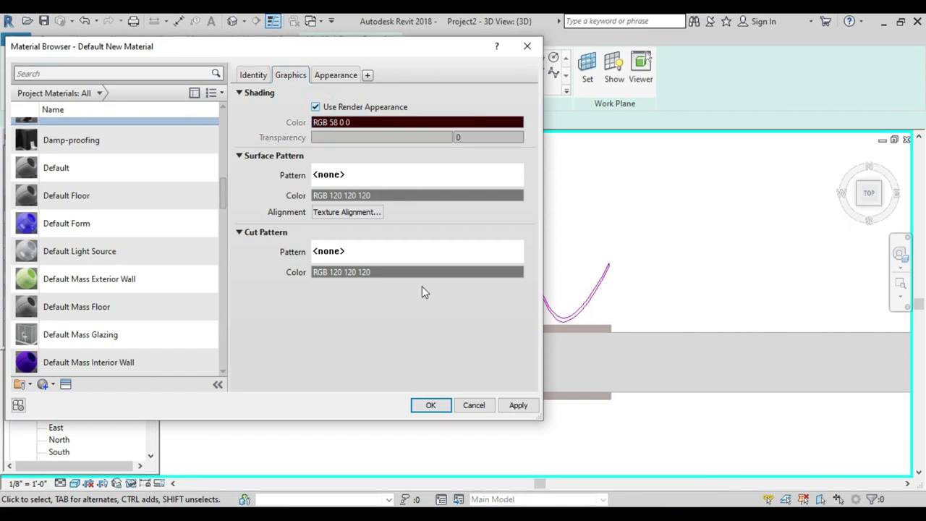
{"action": "left_click", "coordinate": [518, 405]}
{"action": "left_click", "coordinate": [430, 405]}
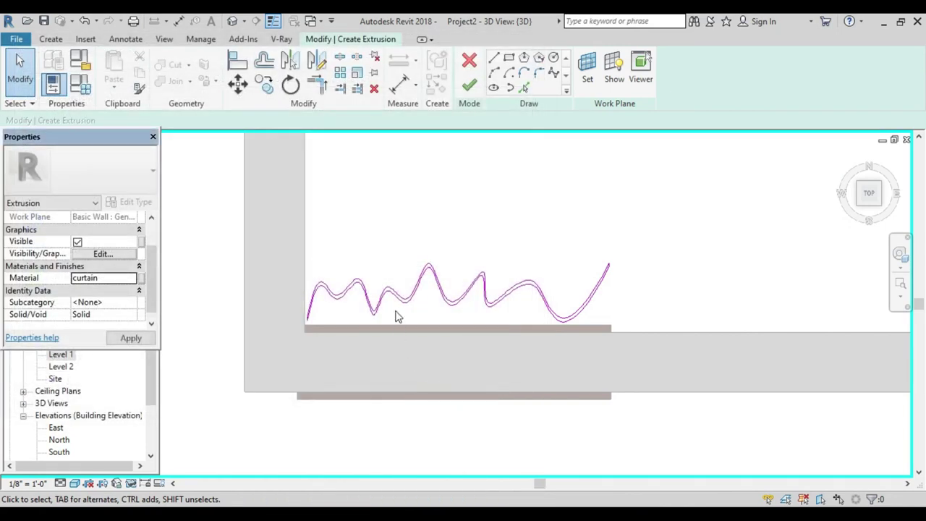
Step: Set the extrusion's Material property to curtain
{"action": "middle_click_drag", "start_coordinate": [407, 293], "coordinate": [386, 258]}
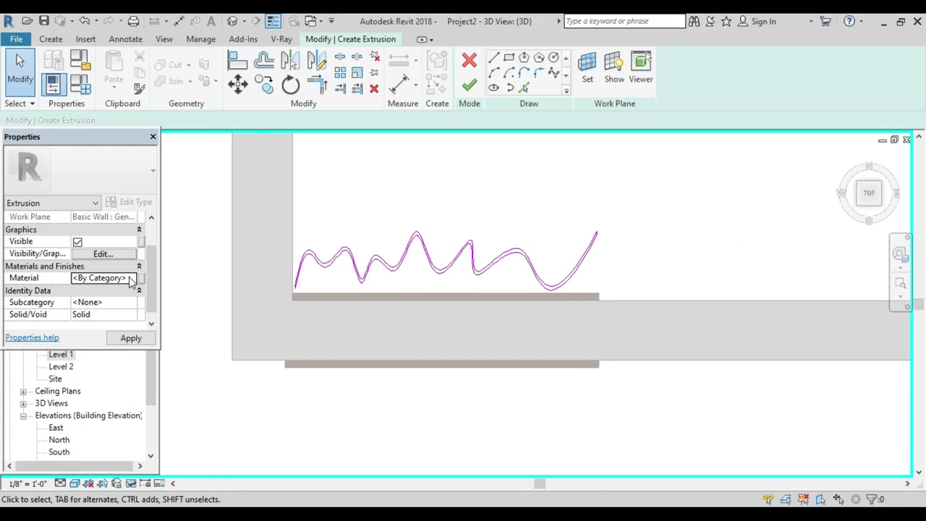
{"action": "left_click", "coordinate": [131, 278]}
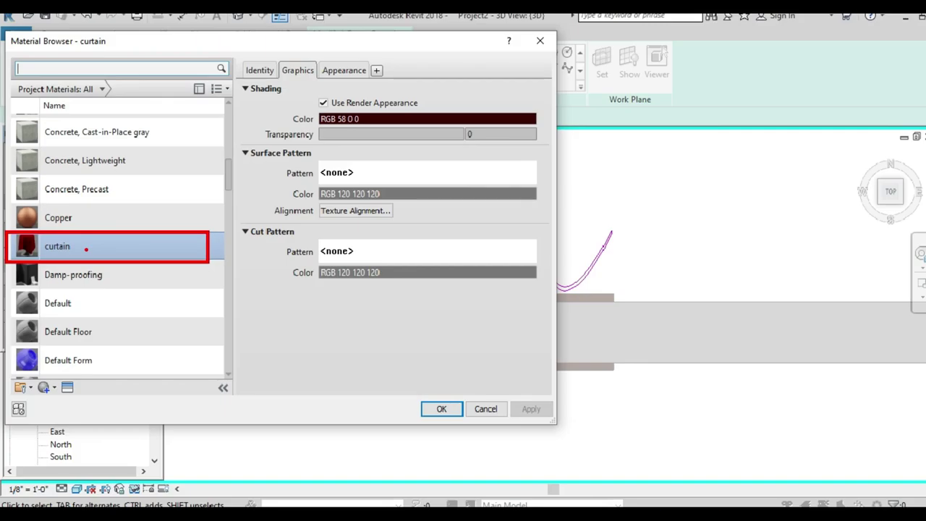
{"action": "left_click", "coordinate": [430, 405]}
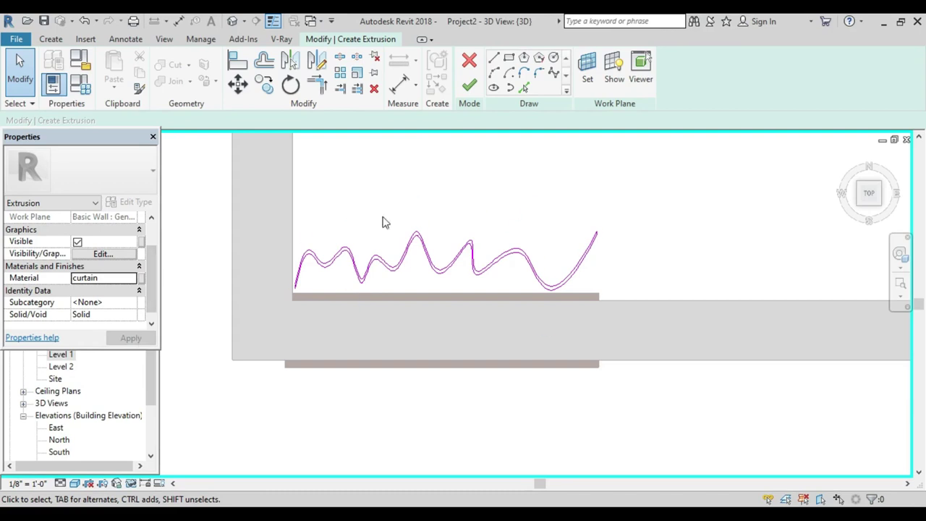
Step: Finish the wavy extrusion and the in-place model, leaving a dark red curtain along the wall
{"action": "left_click", "coordinate": [468, 86]}
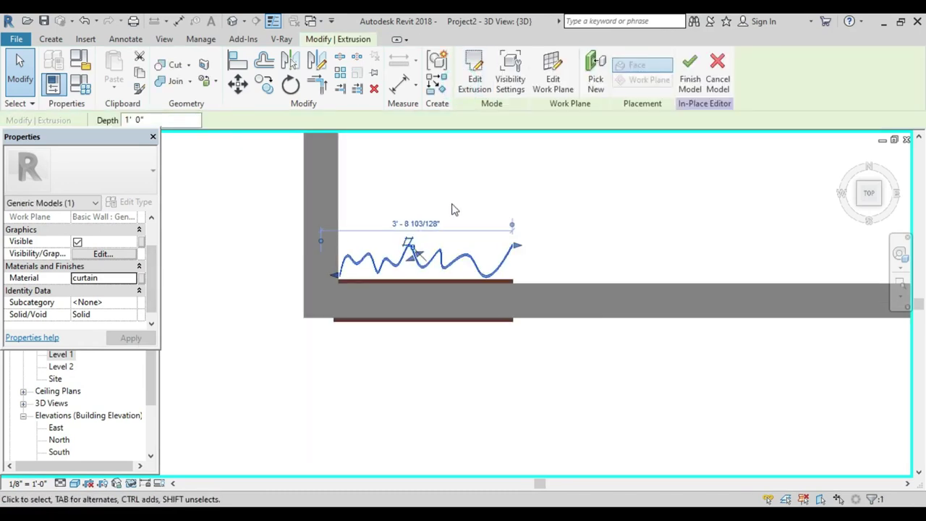
{"action": "middle_click_drag", "start_coordinate": [451, 209], "coordinate": [368, 242]}
{"action": "scroll", "coordinate": [336, 292], "scroll_direction": "up", "scroll_amount": 2}
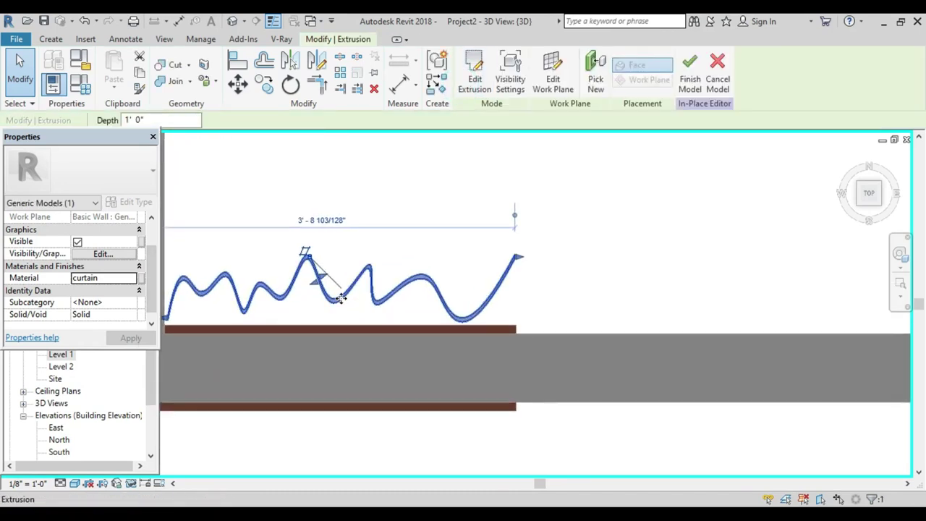
{"action": "key", "text": "Down"}
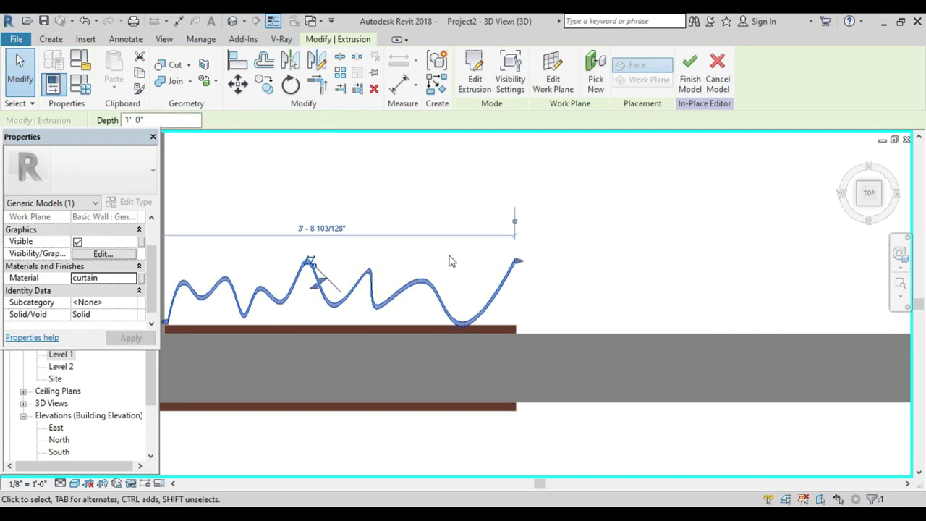
{"action": "key", "text": "Up"}
{"action": "left_click", "coordinate": [469, 199]}
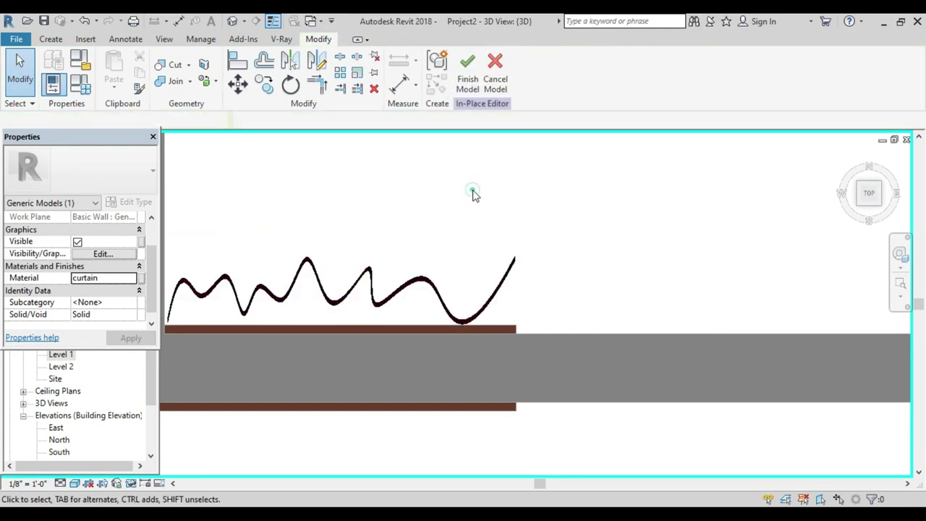
{"action": "left_click", "coordinate": [232, 29]}
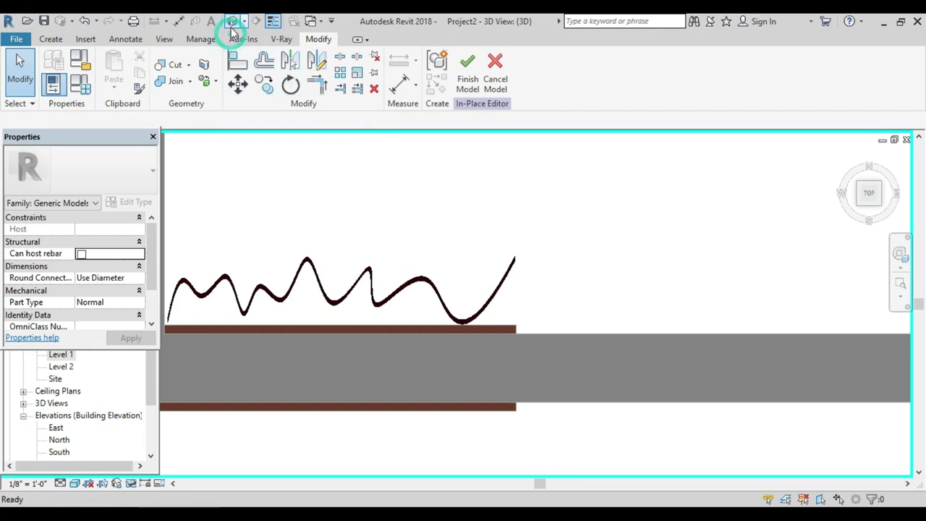
{"action": "left_click", "coordinate": [467, 72]}
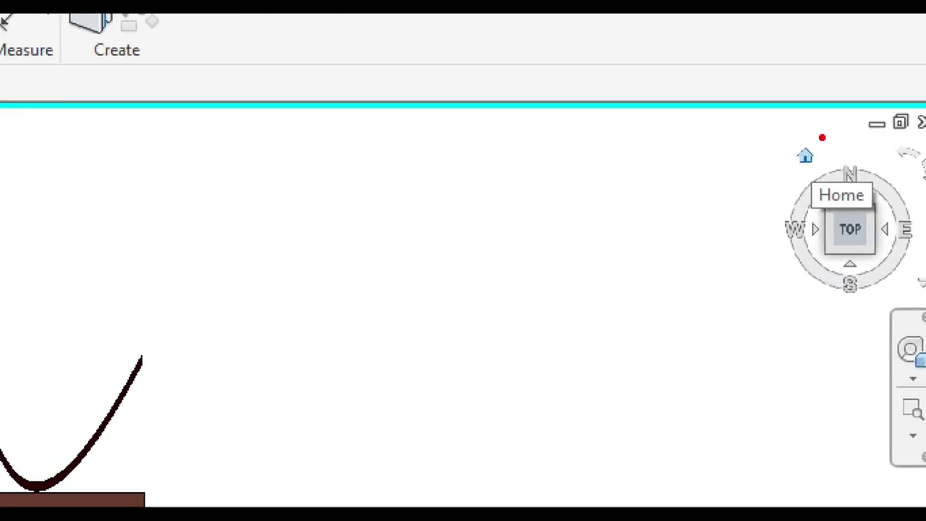
Step: Select the curtain block on the wall top and view it from the Back
{"action": "left_click", "coordinate": [805, 155]}
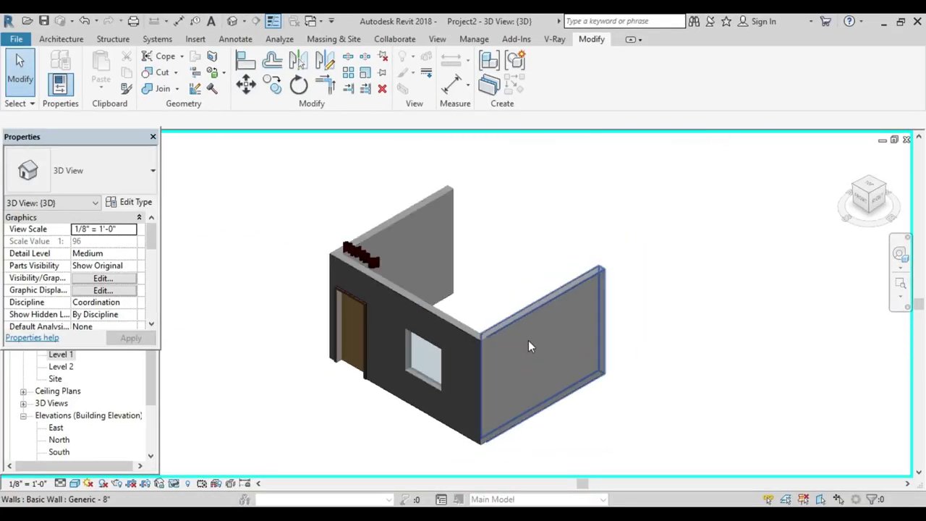
{"action": "mouse_move", "coordinate": [570, 298]}
{"action": "middle_mouse_down", "text": "shift"}
{"action": "mouse_move", "coordinate": [394, 307]}
{"action": "mouse_move", "coordinate": [459, 230]}
{"action": "middle_mouse_up", "text": "shift"}
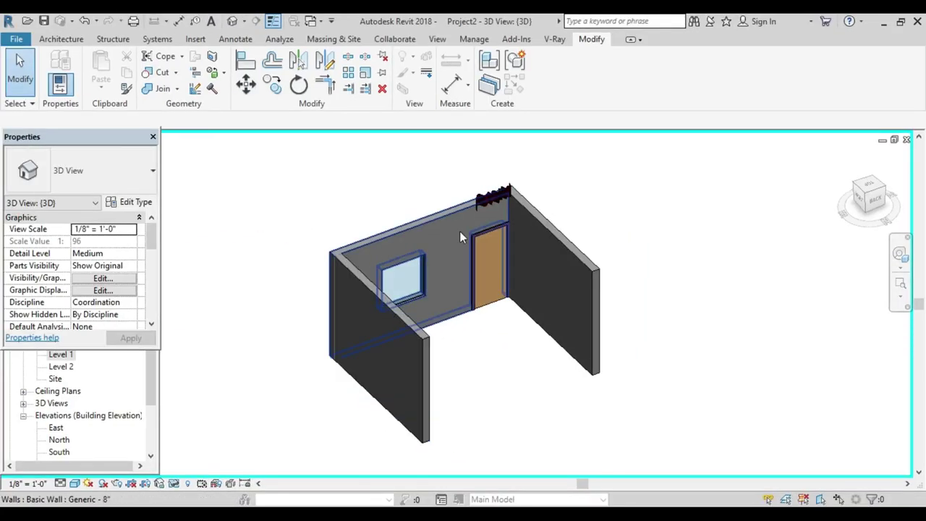
{"action": "left_click", "coordinate": [495, 199]}
{"action": "left_click", "coordinate": [875, 205]}
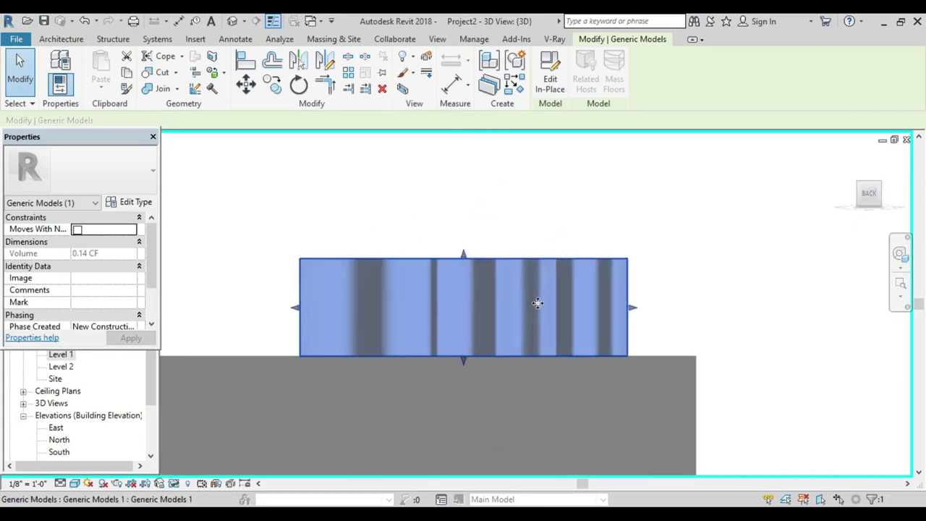
{"action": "scroll", "coordinate": [537, 304], "scroll_direction": "down", "scroll_amount": 3}
{"action": "mouse_move", "coordinate": [537, 304]}
{"action": "middle_mouse_down"}
{"action": "mouse_move", "coordinate": [481, 340]}
{"action": "mouse_move", "coordinate": [400, 261]}
{"action": "middle_mouse_up"}
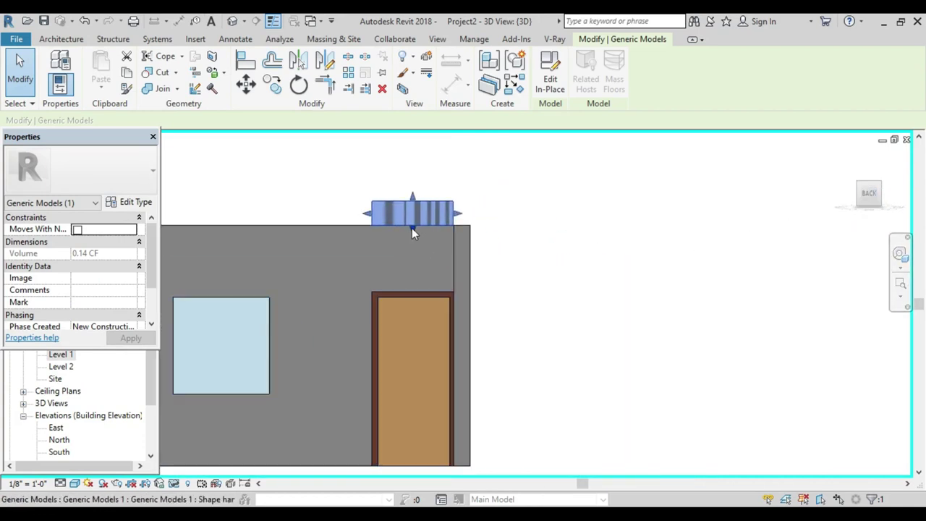
Step: Stretch the curtain's bottom edge down over the door to the floor
{"action": "left_click_drag", "start_coordinate": [412, 228], "coordinate": [425, 413]}
{"action": "middle_click_drag", "start_coordinate": [426, 413], "coordinate": [408, 259]}
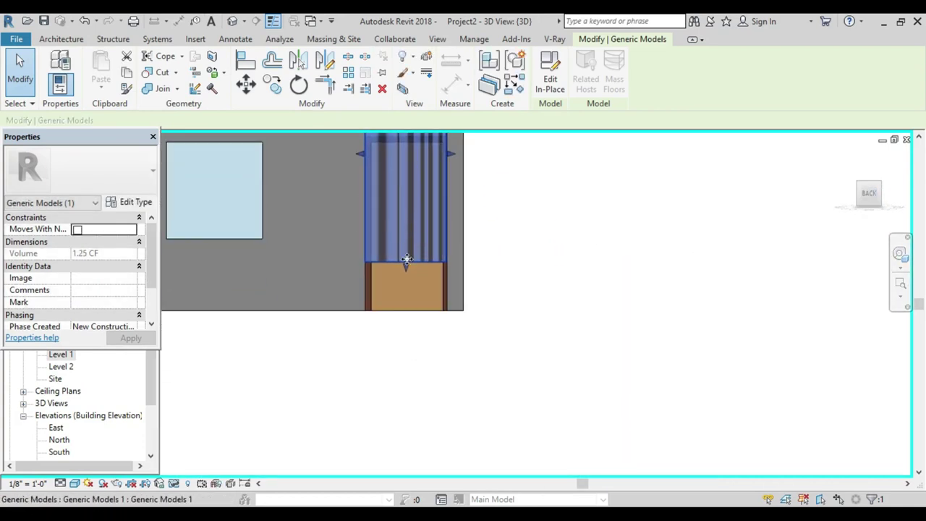
{"action": "left_click_drag", "start_coordinate": [405, 267], "coordinate": [407, 312]}
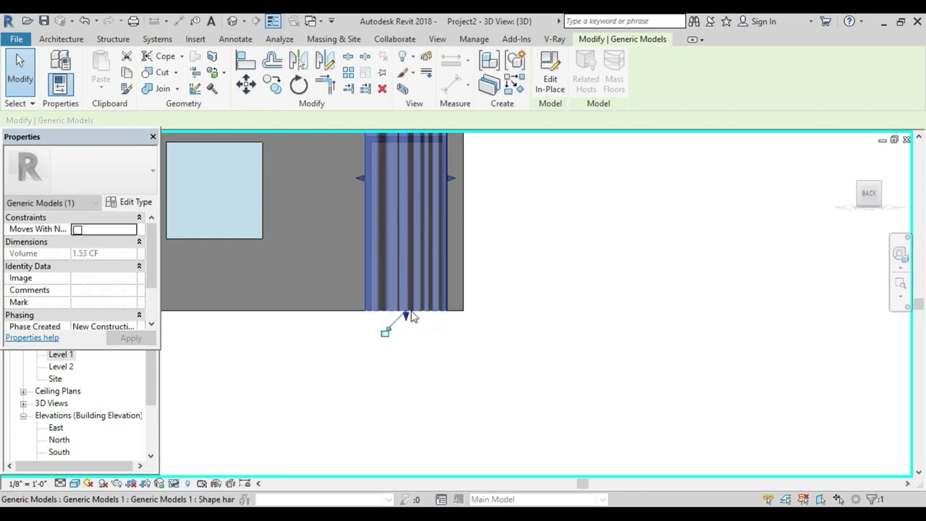
{"action": "scroll", "coordinate": [408, 311], "scroll_direction": "down", "scroll_amount": 1}
{"action": "middle_click_drag", "start_coordinate": [407, 295], "coordinate": [420, 318]}
{"action": "scroll", "coordinate": [391, 347], "scroll_direction": "up", "scroll_amount": 3}
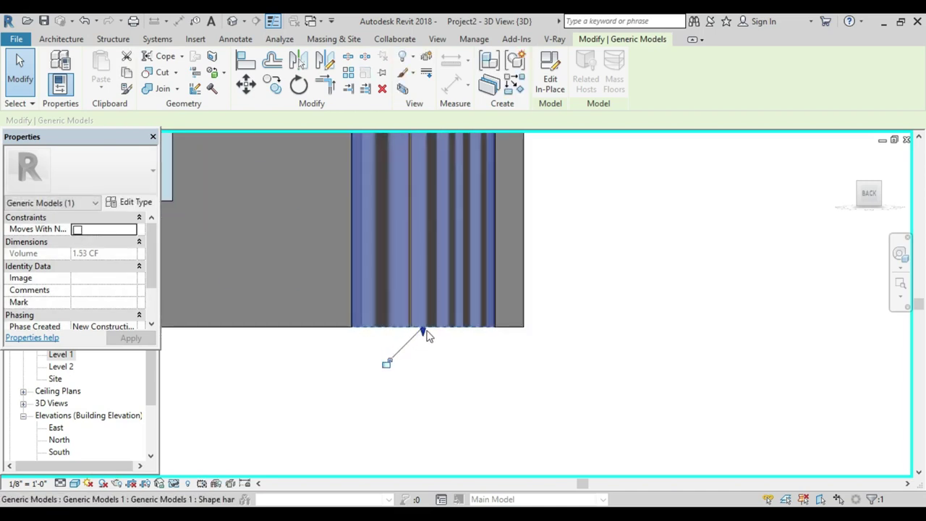
{"action": "left_click_drag", "start_coordinate": [425, 333], "coordinate": [423, 329]}
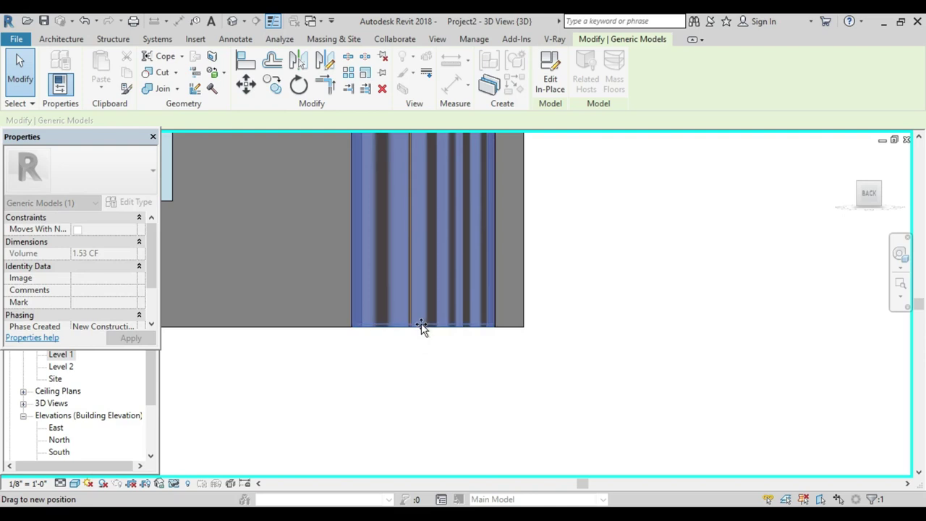
Step: Bring the curtain's top edge level with the top of the wall
{"action": "scroll", "coordinate": [419, 417], "scroll_direction": "down", "scroll_amount": 1}
{"action": "middle_click_drag", "start_coordinate": [419, 417], "coordinate": [436, 450]}
{"action": "scroll", "coordinate": [436, 171], "scroll_direction": "down", "scroll_amount": 1}
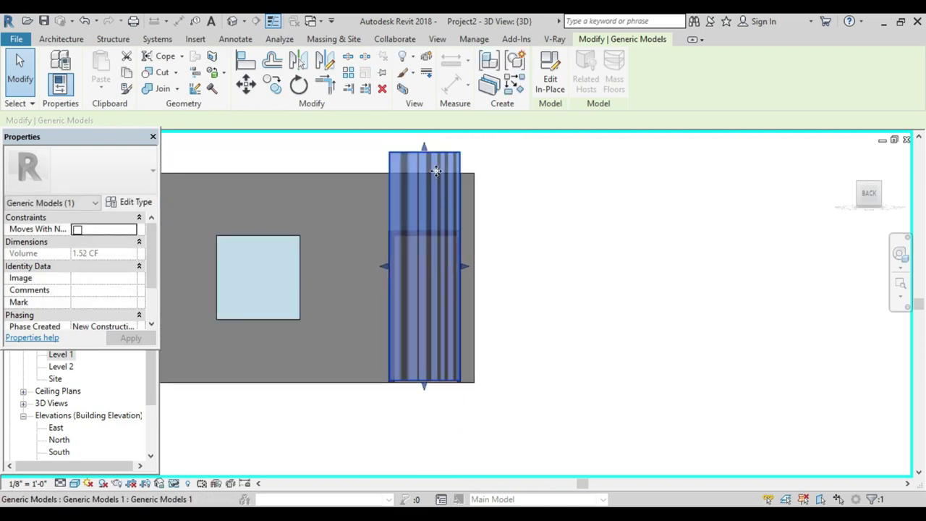
{"action": "left_click_drag", "start_coordinate": [426, 152], "coordinate": [425, 222]}
Step: Deselect the curtain and orbit to inspect the pleated drapery in 3D
{"action": "left_click", "coordinate": [565, 214]}
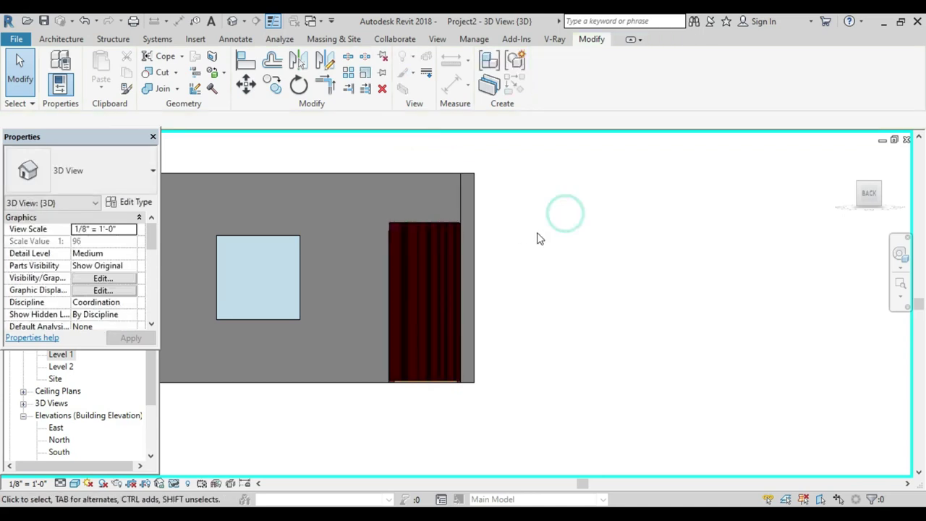
{"action": "middle_click_drag", "start_coordinate": [538, 239], "coordinate": [429, 270], "text": "shift"}
{"action": "scroll", "coordinate": [386, 320], "scroll_direction": "up", "scroll_amount": 3}
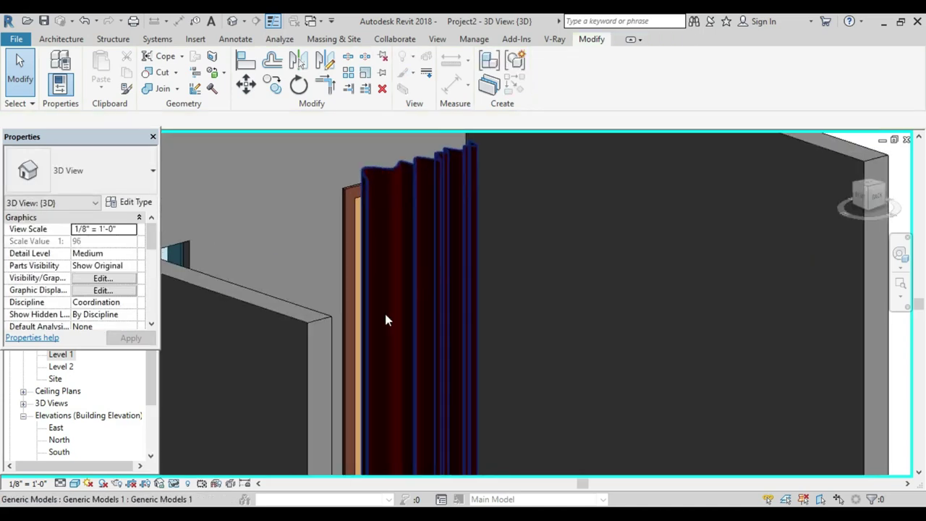
{"action": "scroll", "coordinate": [385, 320], "scroll_direction": "up", "scroll_amount": 3}
{"action": "scroll", "coordinate": [398, 306], "scroll_direction": "down", "scroll_amount": 3}
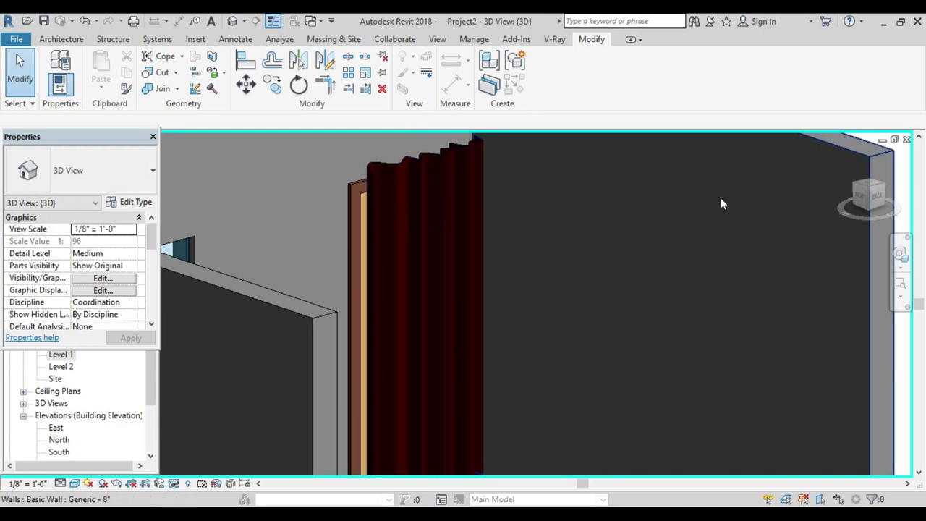
Step: From the Top view, zoom to the wall corner, select the curtain and choose Edit In-Place
{"action": "left_click", "coordinate": [866, 190]}
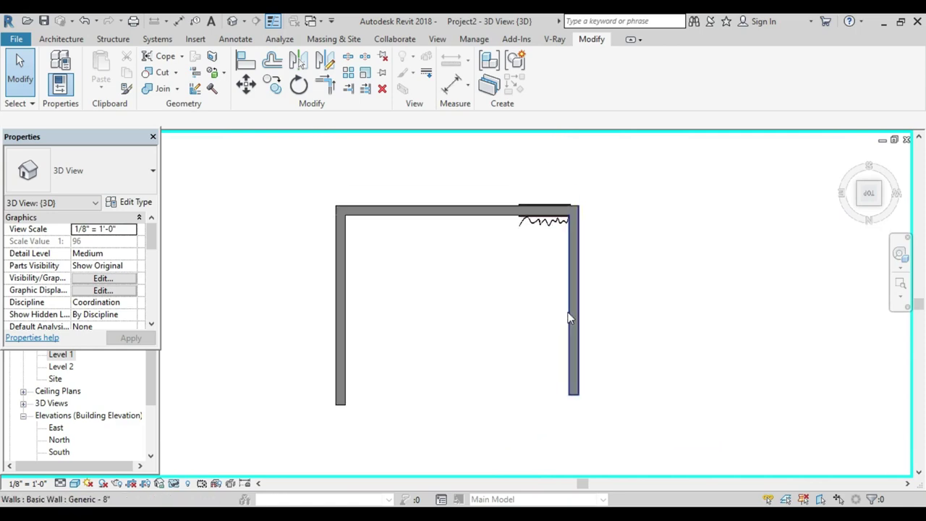
{"action": "scroll", "coordinate": [448, 331], "scroll_direction": "up", "scroll_amount": 2}
{"action": "scroll", "coordinate": [457, 270], "scroll_direction": "up", "scroll_amount": 2}
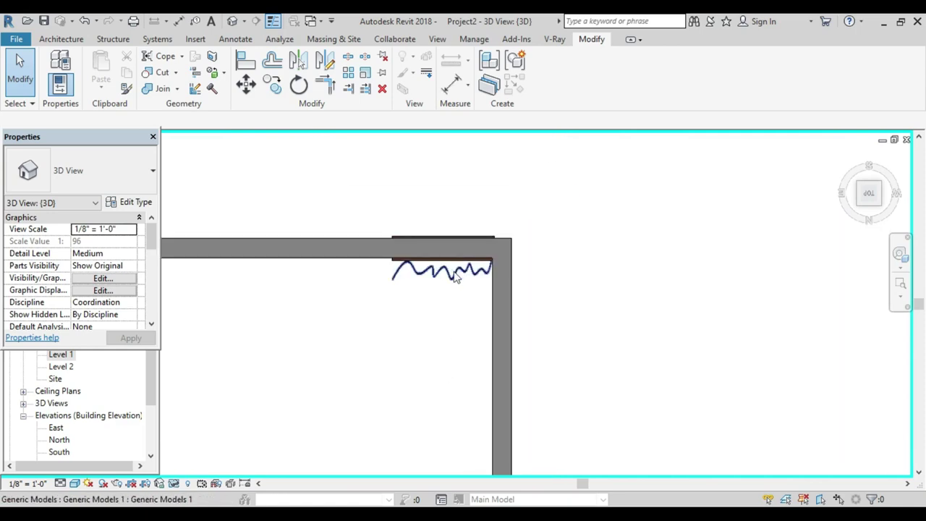
{"action": "left_click", "coordinate": [457, 271]}
{"action": "scroll", "coordinate": [444, 299], "scroll_direction": "up", "scroll_amount": 1}
{"action": "scroll", "coordinate": [382, 342], "scroll_direction": "up", "scroll_amount": 2}
{"action": "middle_click_drag", "start_coordinate": [382, 342], "coordinate": [376, 346]}
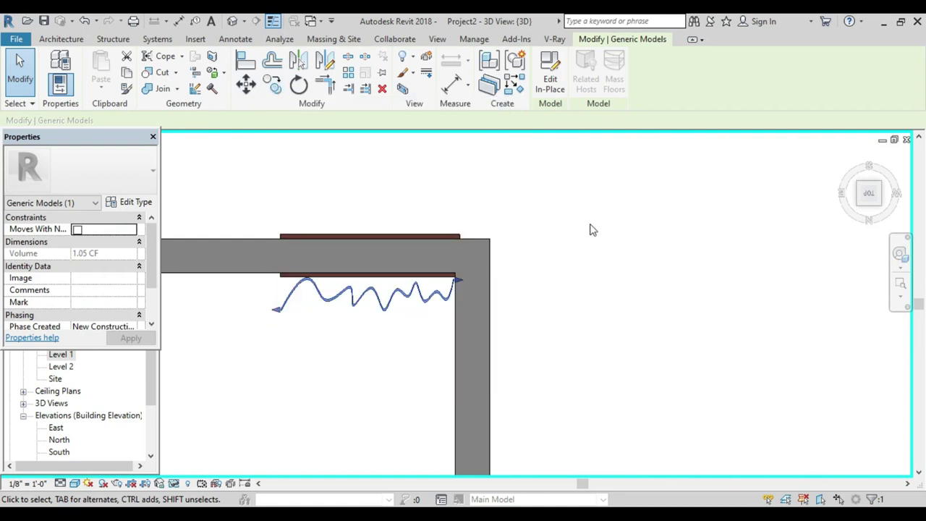
{"action": "left_click", "coordinate": [549, 78]}
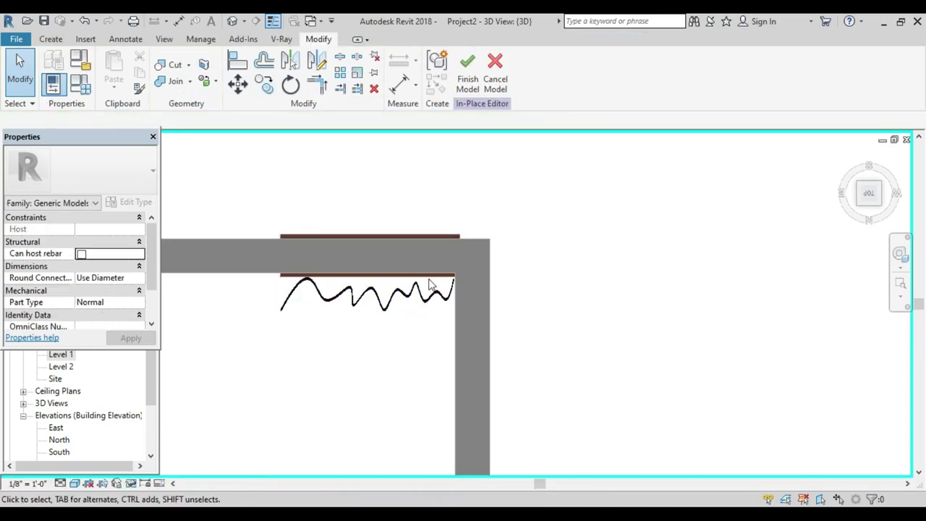
Step: Copy the wavy curtain extrusion to a spot just below the original
{"action": "left_click", "coordinate": [388, 302]}
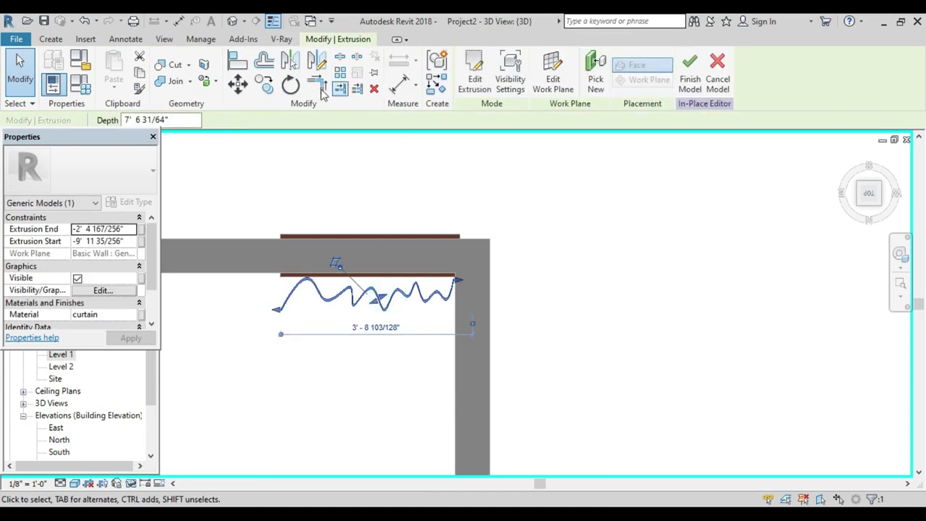
{"action": "left_click", "coordinate": [266, 85]}
{"action": "scroll", "coordinate": [289, 311], "scroll_direction": "up", "scroll_amount": 3}
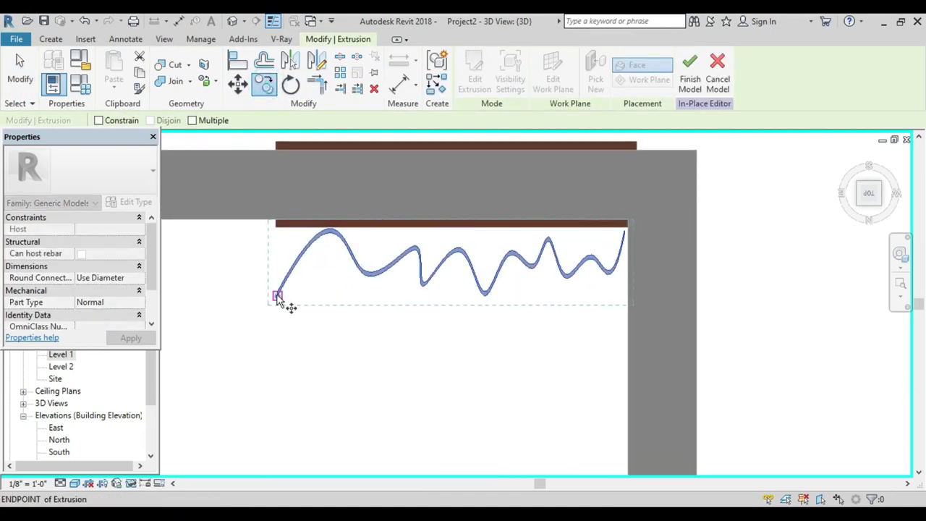
{"action": "left_click", "coordinate": [277, 295]}
{"action": "left_click", "coordinate": [279, 307]}
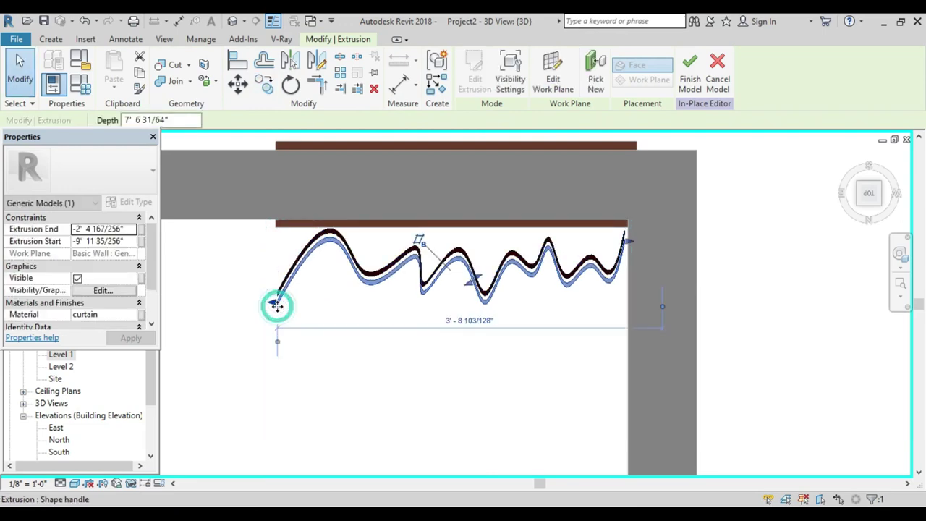
{"action": "key", "text": "Escape"}
Step: Nudge the copied wave closer to the original wave
{"action": "scroll", "coordinate": [375, 310], "scroll_direction": "up", "scroll_amount": 3}
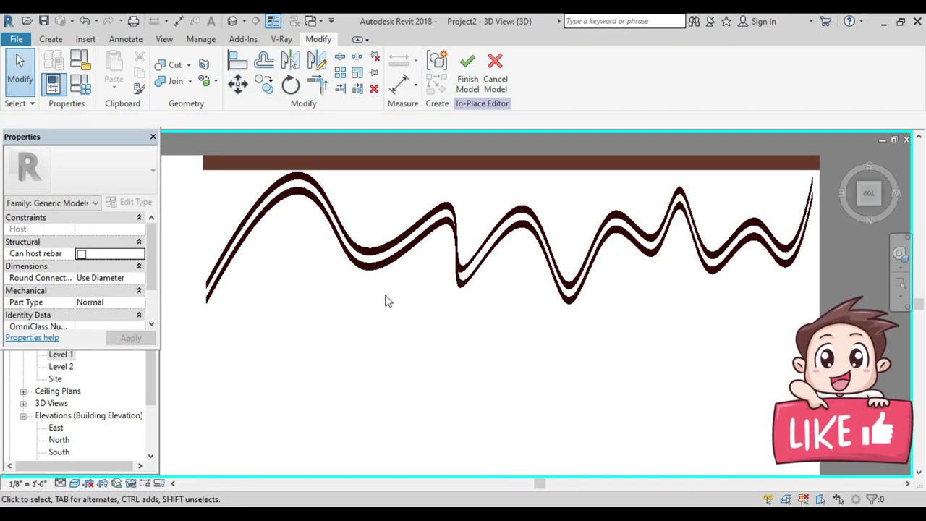
{"action": "left_click", "coordinate": [409, 253]}
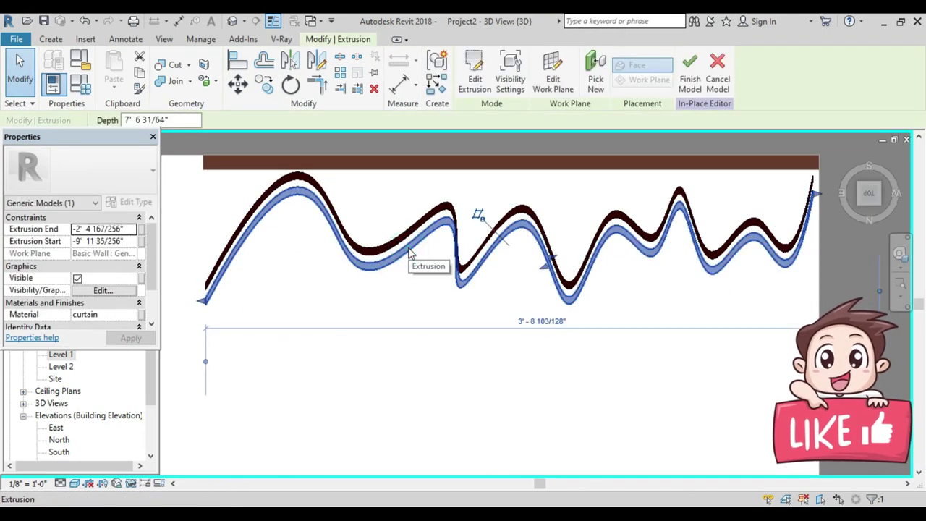
{"action": "left_click_drag", "start_coordinate": [409, 253], "coordinate": [407, 247]}
{"action": "scroll", "coordinate": [444, 242], "scroll_direction": "up", "scroll_amount": 3}
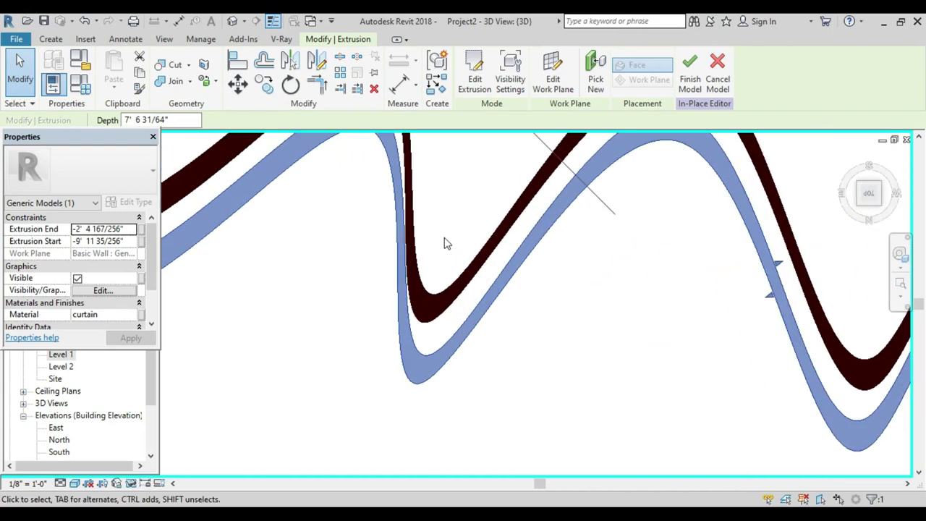
{"action": "scroll", "coordinate": [444, 242], "scroll_direction": "down", "scroll_amount": 3}
{"action": "scroll", "coordinate": [444, 241], "scroll_direction": "down", "scroll_amount": 1}
Step: Trim the copied wave to match the original wave's length
{"action": "middle_click_drag", "start_coordinate": [416, 307], "coordinate": [422, 361]}
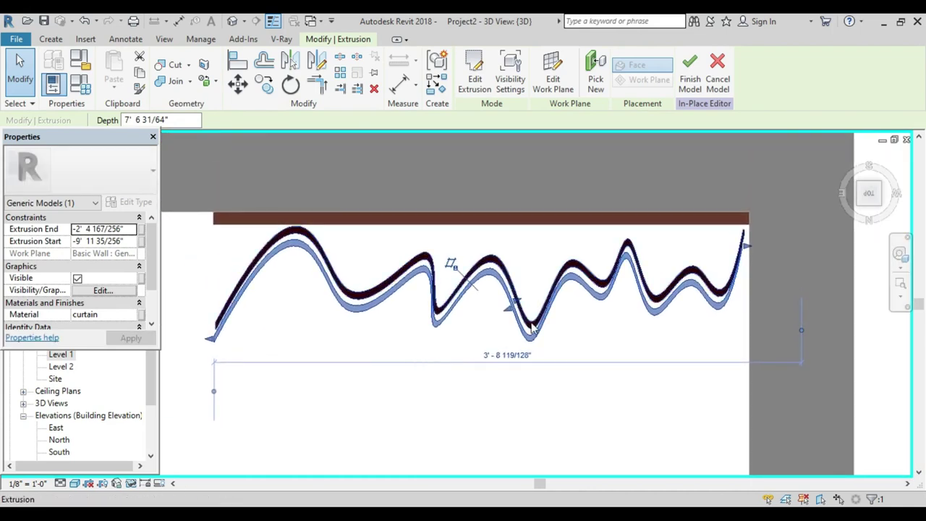
{"action": "scroll", "coordinate": [503, 313], "scroll_direction": "up", "scroll_amount": 2}
{"action": "scroll", "coordinate": [503, 313], "scroll_direction": "up", "scroll_amount": 2}
{"action": "scroll", "coordinate": [502, 313], "scroll_direction": "up", "scroll_amount": 2}
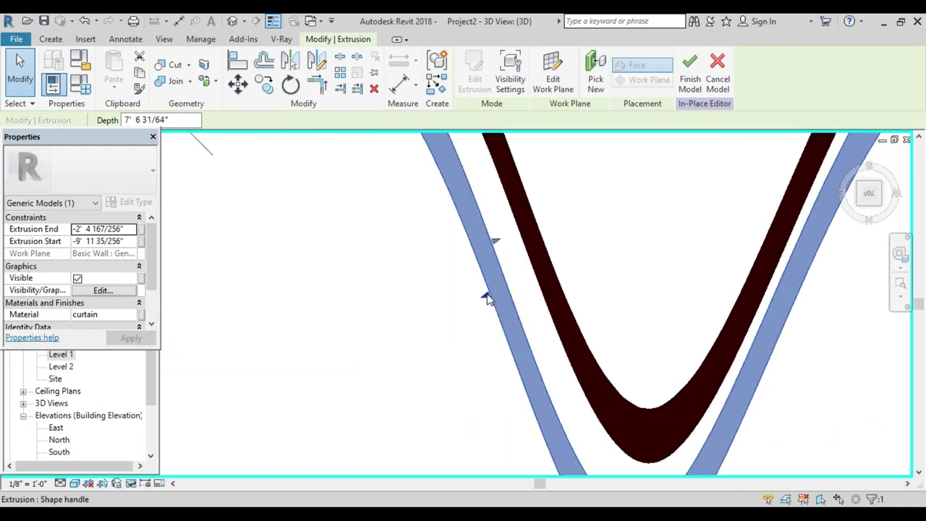
{"action": "left_click_drag", "start_coordinate": [486, 296], "coordinate": [484, 296]}
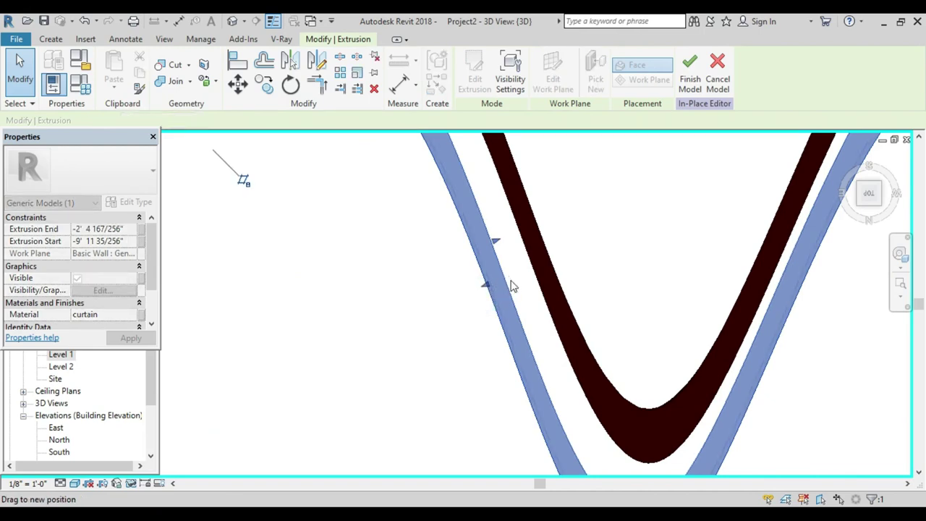
{"action": "scroll", "coordinate": [489, 321], "scroll_direction": "down", "scroll_amount": 3}
{"action": "scroll", "coordinate": [441, 357], "scroll_direction": "down", "scroll_amount": 2}
{"action": "scroll", "coordinate": [441, 357], "scroll_direction": "down", "scroll_amount": 1}
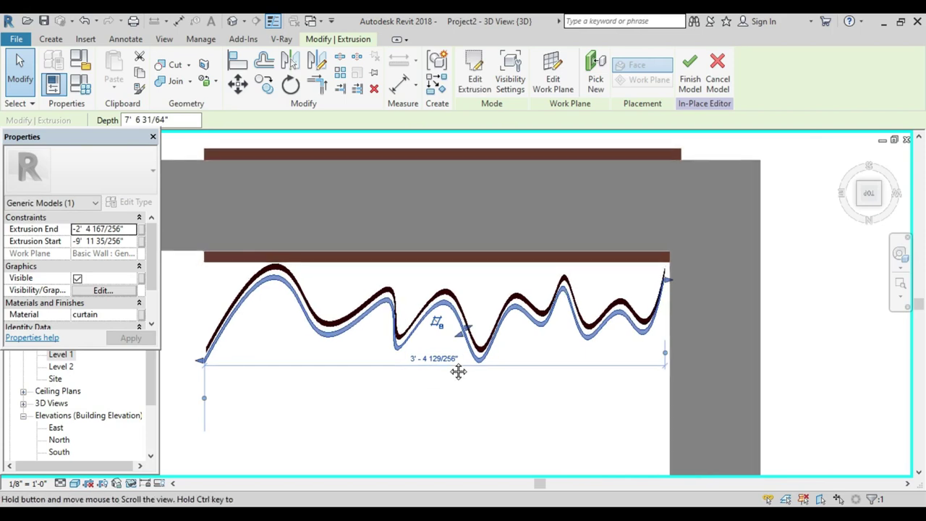
{"action": "middle_click_drag", "start_coordinate": [459, 371], "coordinate": [514, 336]}
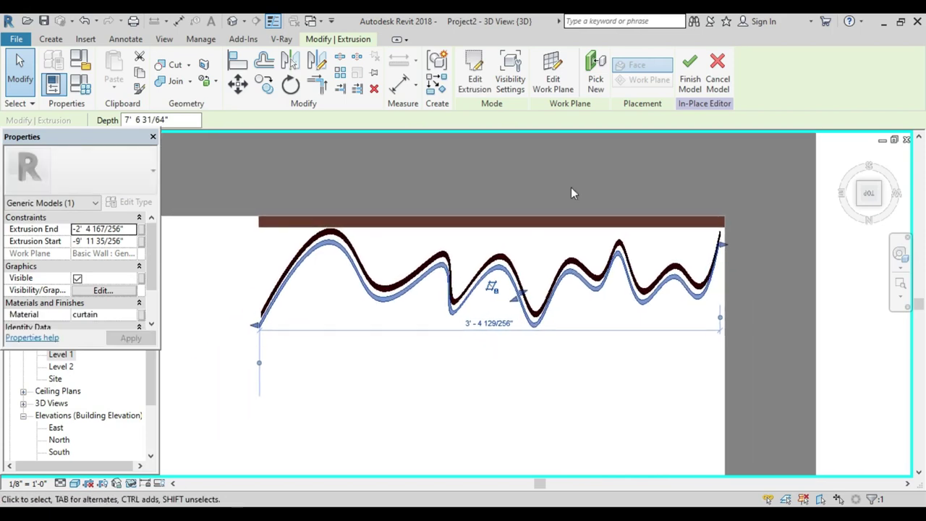
{"action": "left_click", "coordinate": [690, 73]}
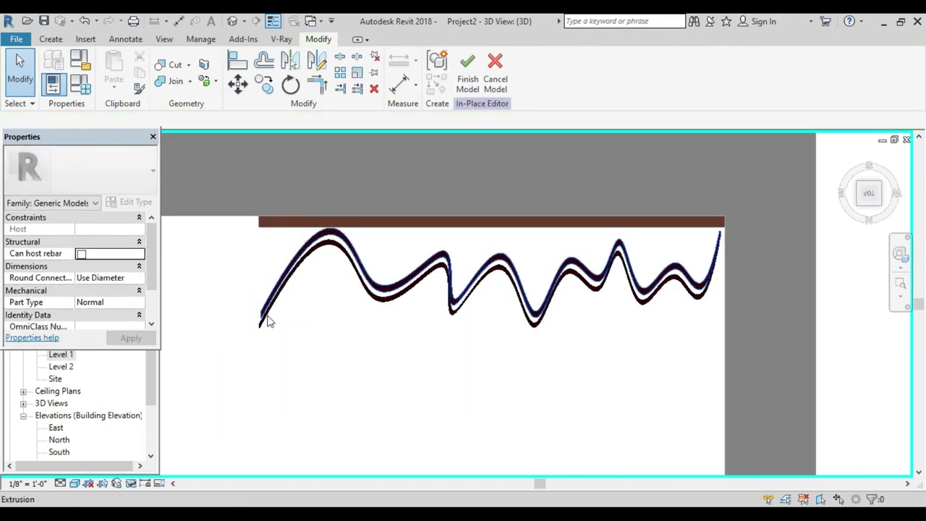
Step: Select the copied wave and browse its Material in Properties
{"action": "left_click", "coordinate": [263, 318]}
{"action": "scroll", "coordinate": [253, 348], "scroll_direction": "up", "scroll_amount": 3}
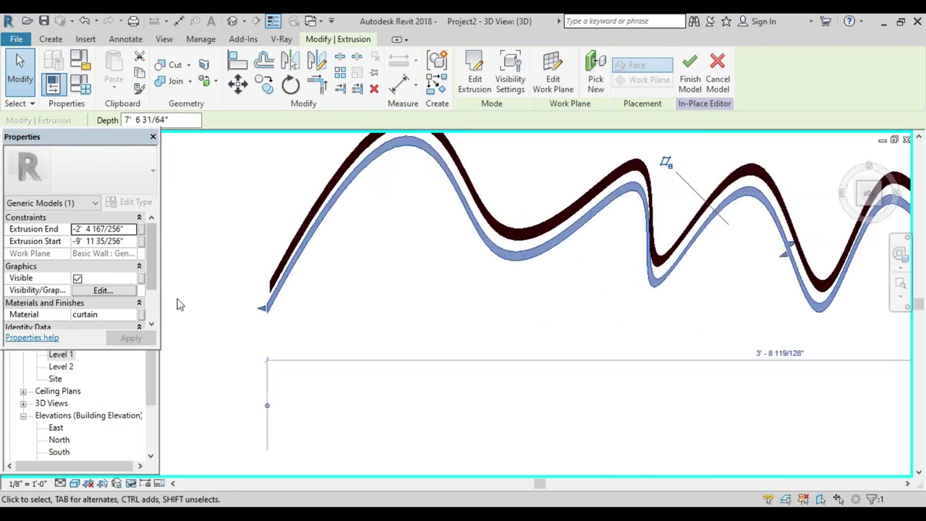
{"action": "left_click", "coordinate": [137, 316]}
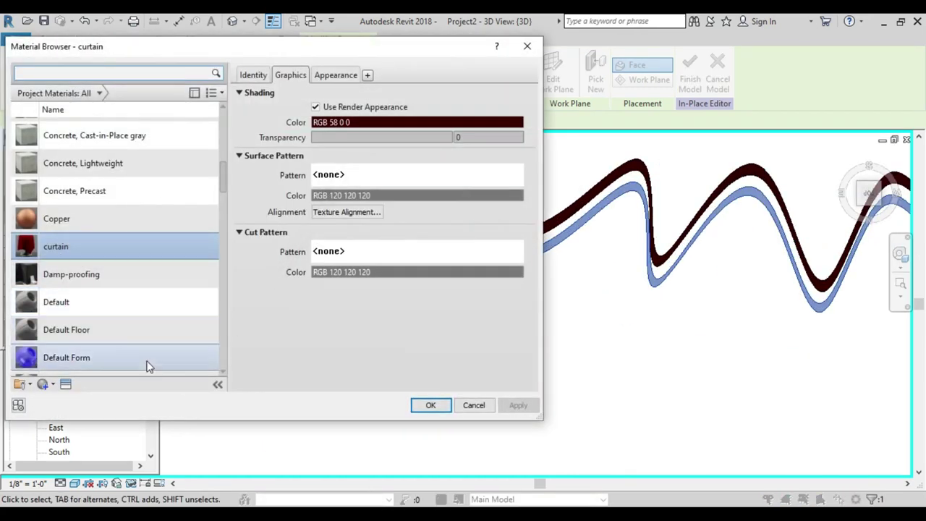
Step: Create a new material and rename it 'cutain 2'
{"action": "scroll", "coordinate": [123, 369], "scroll_direction": "down", "scroll_amount": 1}
{"action": "left_click", "coordinate": [52, 386]}
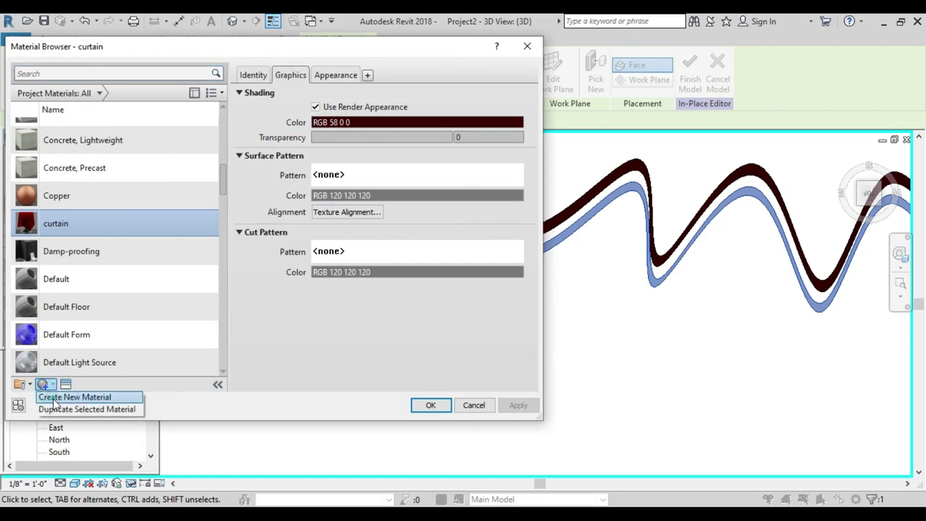
{"action": "left_click", "coordinate": [80, 395]}
{"action": "right_click", "coordinate": [94, 264]}
{"action": "left_click", "coordinate": [121, 296]}
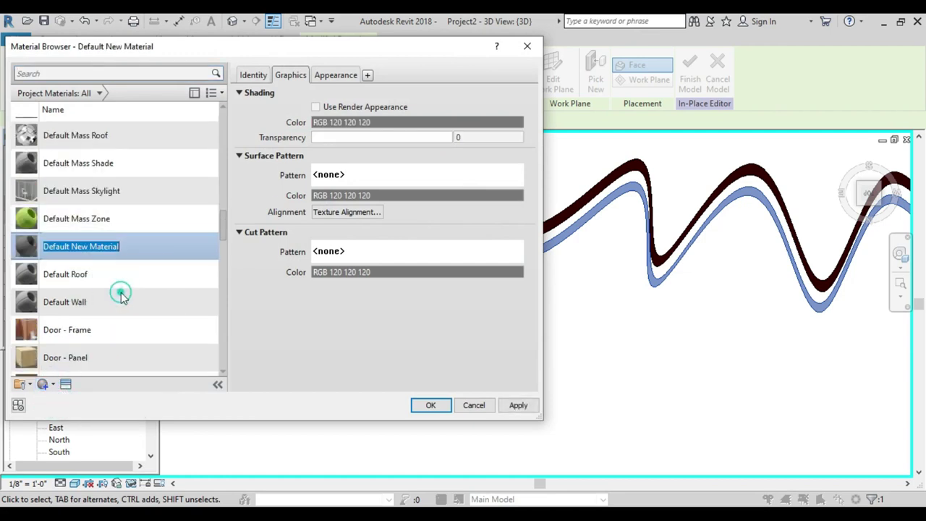
{"action": "type", "text": "cu"}
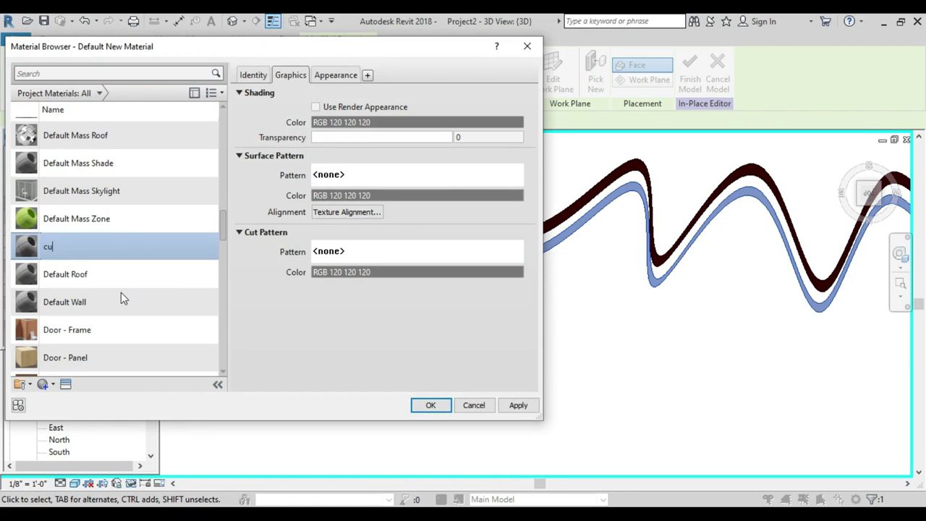
{"action": "type", "text": "tain 2"}
{"action": "left_click", "coordinate": [67, 385]}
Step: Replace its appearance with the Lace asset from the Fabric library and apply
{"action": "scroll", "coordinate": [73, 311], "scroll_direction": "down", "scroll_amount": 1}
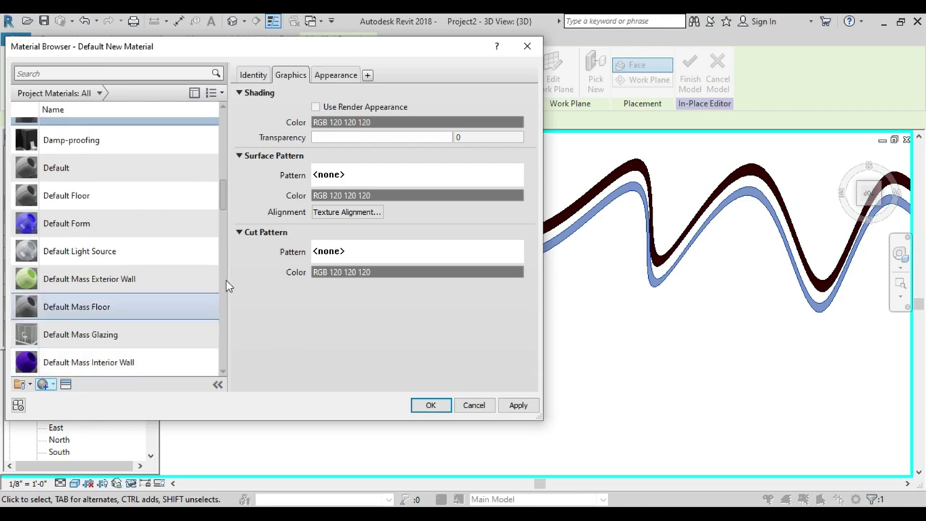
{"action": "left_click", "coordinate": [65, 385]}
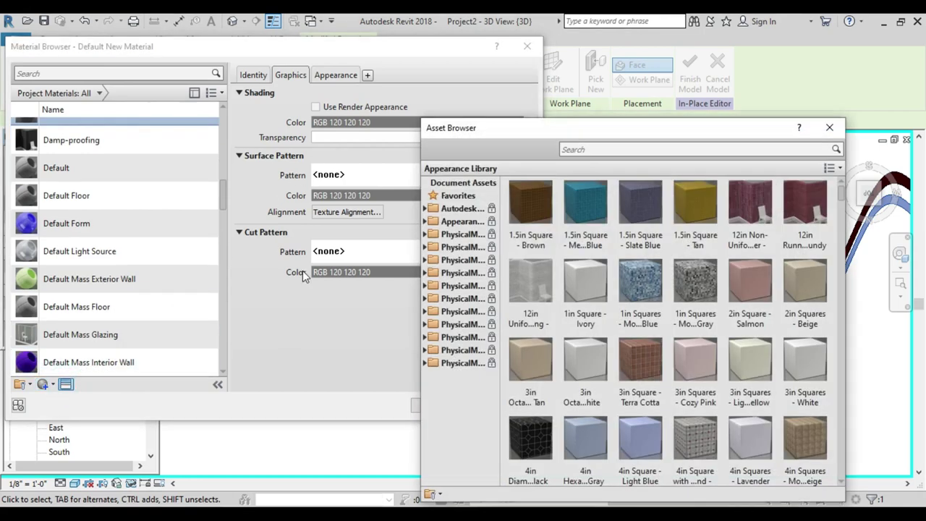
{"action": "double_click", "coordinate": [468, 217]}
{"action": "left_click", "coordinate": [461, 273]}
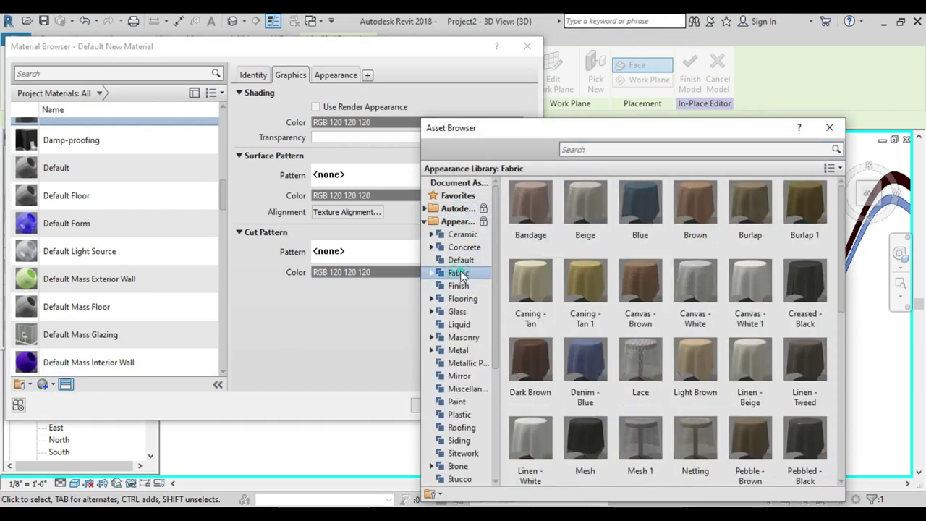
{"action": "left_click_drag", "start_coordinate": [578, 129], "coordinate": [352, 25]}
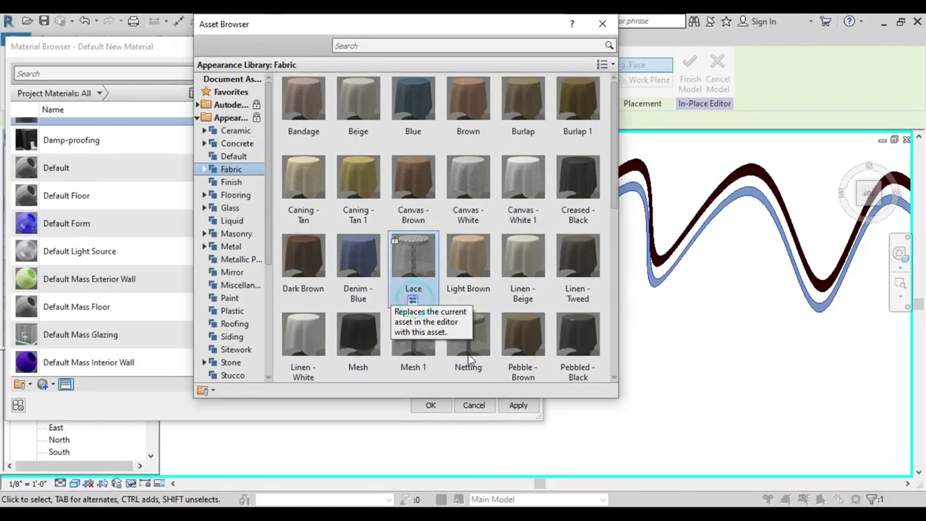
{"action": "scroll", "coordinate": [543, 239], "scroll_direction": "up", "scroll_amount": 1}
{"action": "left_click", "coordinate": [604, 24]}
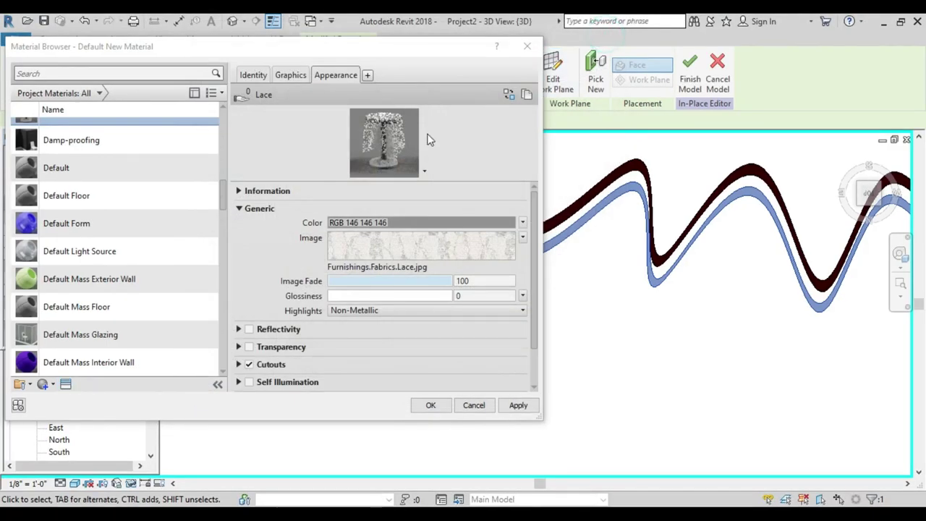
{"action": "left_click", "coordinate": [517, 406]}
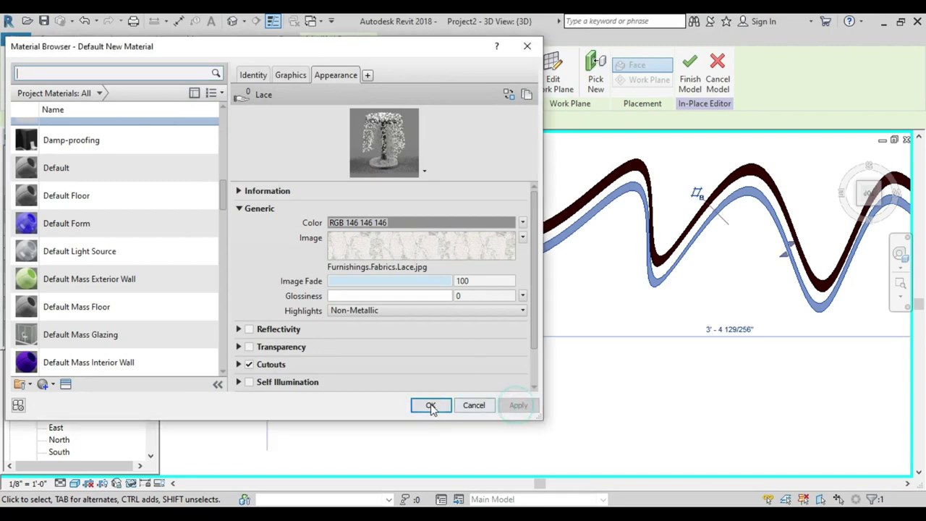
Step: Assign the cutain 2 material to the inner wave and finish the in-place model
{"action": "left_click", "coordinate": [430, 406]}
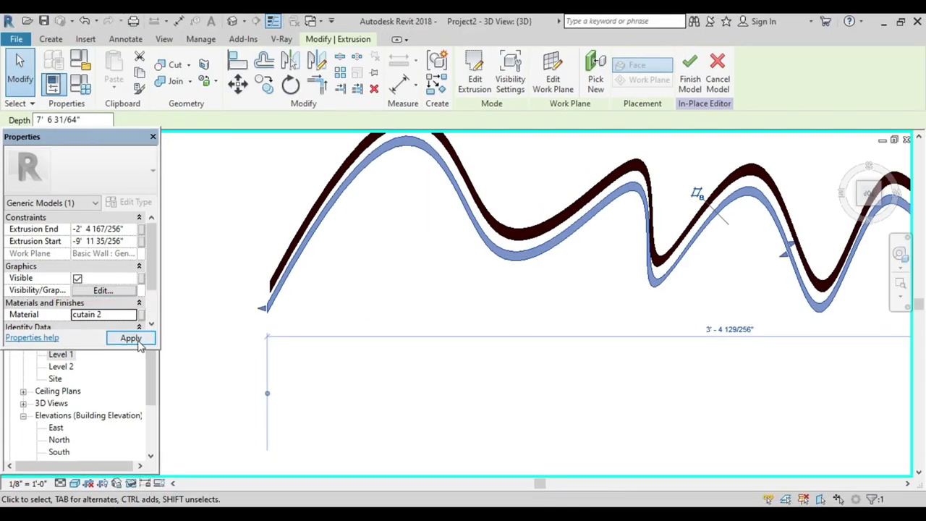
{"action": "left_click", "coordinate": [132, 338]}
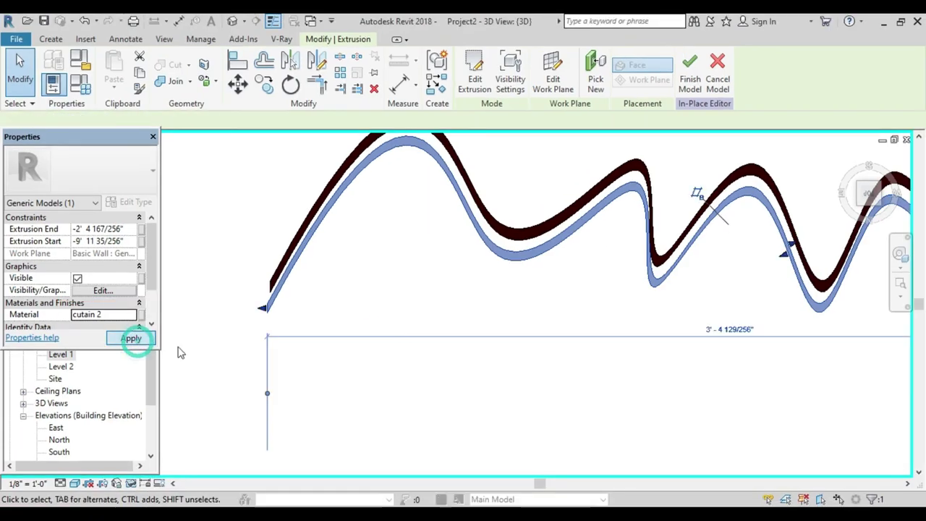
{"action": "left_click", "coordinate": [688, 86]}
Step: Return to the Home view, orbit to the room's opposite side and select the curtain
{"action": "scroll", "coordinate": [449, 331], "scroll_direction": "down", "scroll_amount": 3}
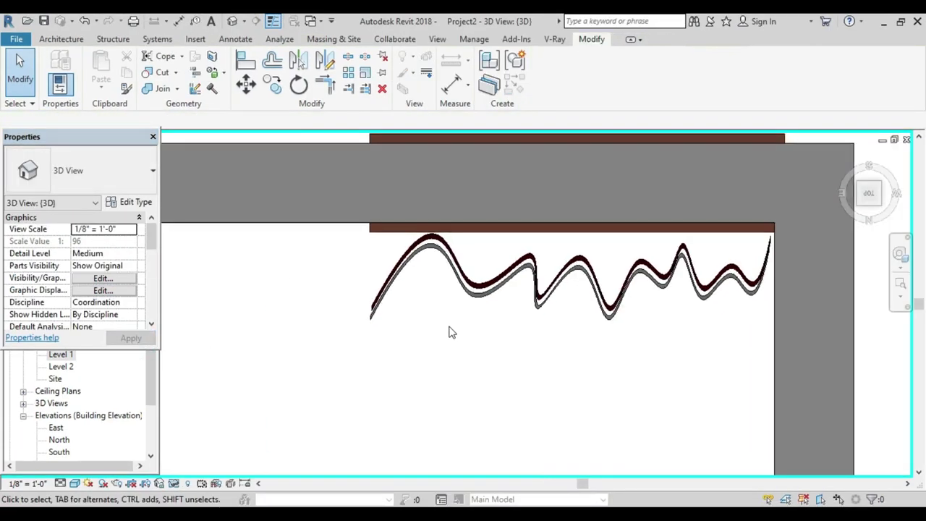
{"action": "middle_click_drag", "start_coordinate": [448, 330], "coordinate": [407, 320]}
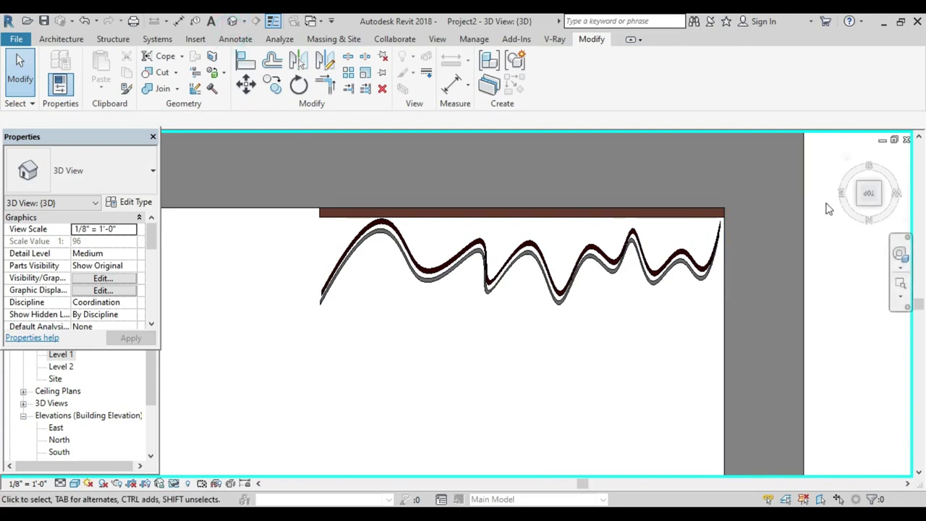
{"action": "left_click", "coordinate": [846, 157]}
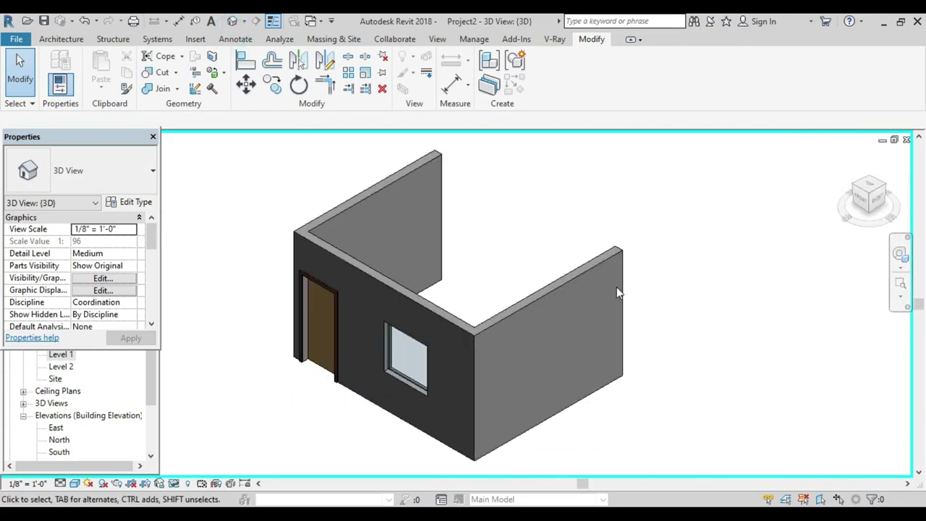
{"action": "mouse_move", "coordinate": [633, 253]}
{"action": "middle_mouse_down", "text": "shift"}
{"action": "mouse_move", "coordinate": [455, 285]}
{"action": "mouse_move", "coordinate": [431, 275]}
{"action": "mouse_move", "coordinate": [803, 244]}
{"action": "middle_mouse_up", "text": "shift"}
{"action": "left_click", "coordinate": [495, 268]}
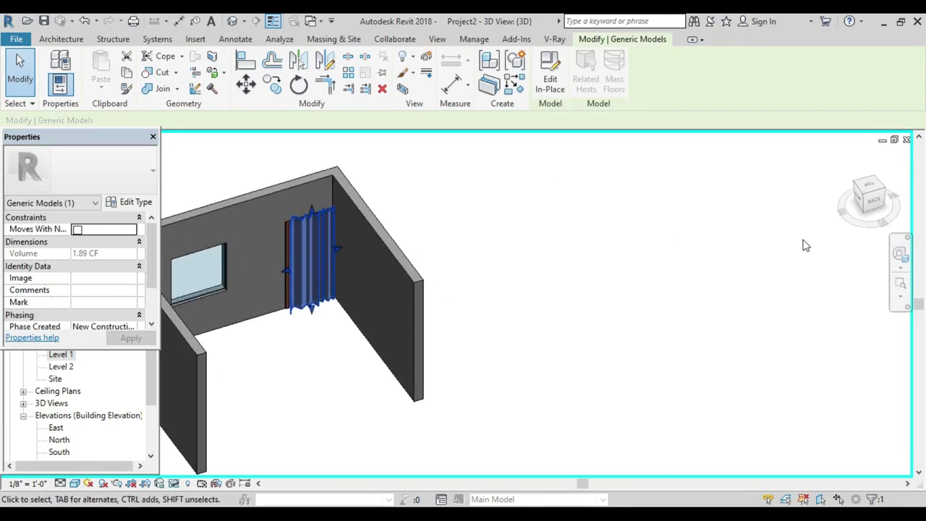
Step: From the Back view, raise the lace layer's bottom edge into a short top valance
{"action": "left_click", "coordinate": [887, 203]}
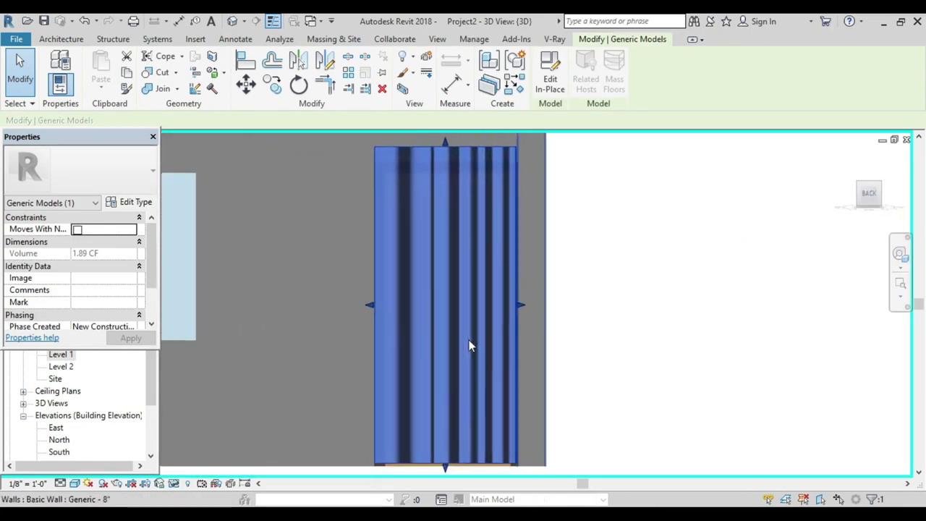
{"action": "left_click_drag", "start_coordinate": [409, 391], "coordinate": [413, 307]}
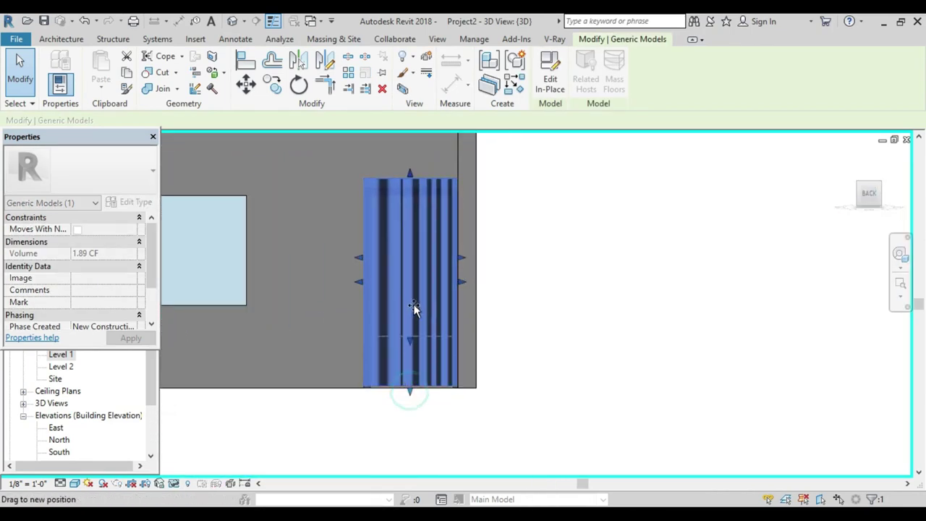
{"action": "left_click_drag", "start_coordinate": [423, 208], "coordinate": [434, 209]}
{"action": "left_click", "coordinate": [581, 234]}
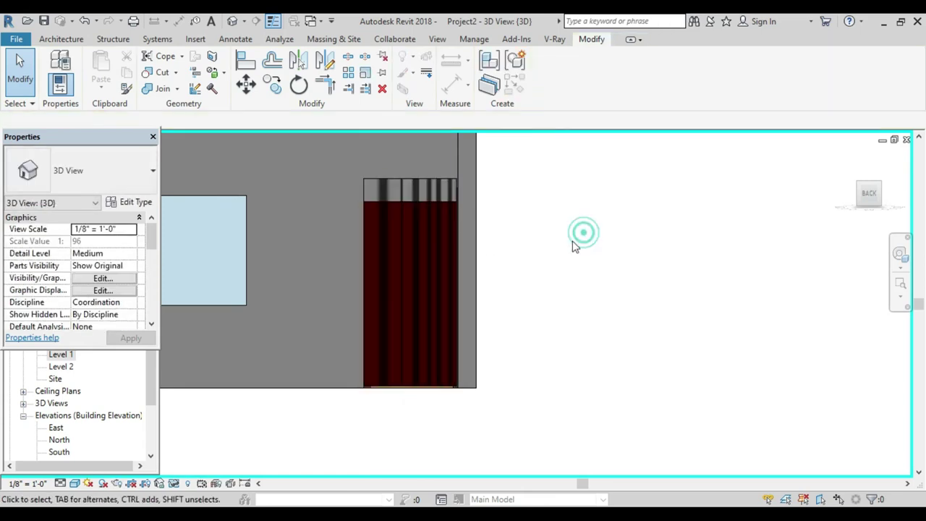
Step: Orbit to an angled view and set the Visual Style to Realistic
{"action": "mouse_move", "coordinate": [573, 242]}
{"action": "middle_mouse_down", "text": "shift"}
{"action": "mouse_move", "coordinate": [624, 330]}
{"action": "mouse_move", "coordinate": [461, 226]}
{"action": "middle_mouse_up", "text": "shift"}
{"action": "scroll", "coordinate": [325, 376], "scroll_direction": "up", "scroll_amount": 3}
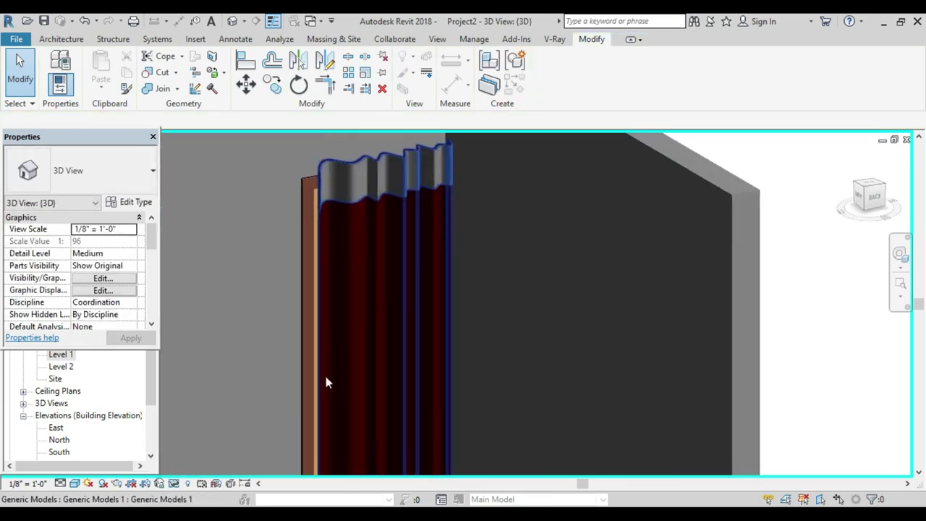
{"action": "left_click", "coordinate": [75, 484]}
{"action": "left_click", "coordinate": [99, 457]}
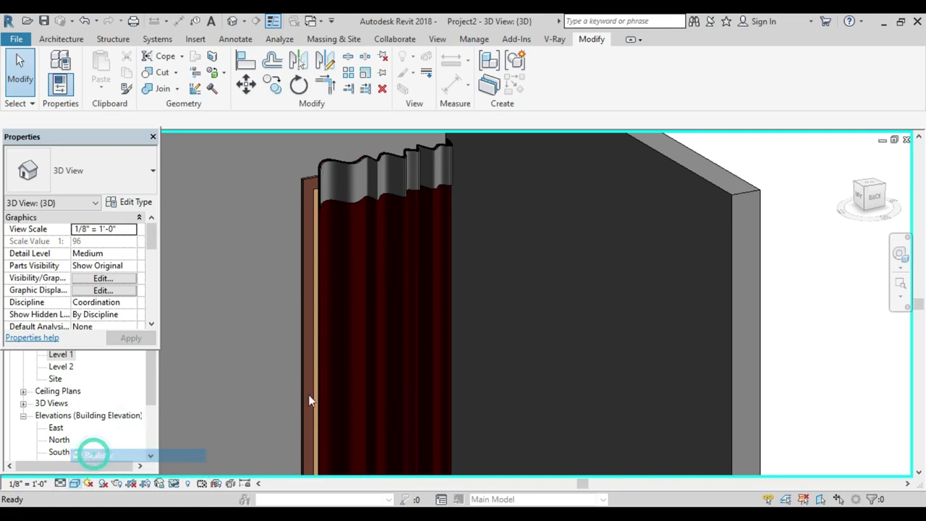
Step: Orbit around to inspect the valance, then centre the curtain corner in Top view
{"action": "scroll", "coordinate": [420, 235], "scroll_direction": "up", "scroll_amount": 2}
{"action": "mouse_move", "coordinate": [413, 235]}
{"action": "middle_mouse_down", "text": "shift"}
{"action": "mouse_move", "coordinate": [444, 292]}
{"action": "mouse_move", "coordinate": [415, 310]}
{"action": "mouse_move", "coordinate": [705, 253]}
{"action": "mouse_move", "coordinate": [682, 281]}
{"action": "mouse_move", "coordinate": [532, 222]}
{"action": "mouse_move", "coordinate": [474, 223]}
{"action": "middle_mouse_up", "text": "shift"}
{"action": "scroll", "coordinate": [647, 264], "scroll_direction": "down", "scroll_amount": 5}
{"action": "scroll", "coordinate": [533, 221], "scroll_direction": "down", "scroll_amount": 4}
{"action": "scroll", "coordinate": [420, 226], "scroll_direction": "up", "scroll_amount": 5}
{"action": "scroll", "coordinate": [421, 229], "scroll_direction": "down", "scroll_amount": 2}
{"action": "scroll", "coordinate": [419, 253], "scroll_direction": "down", "scroll_amount": 3}
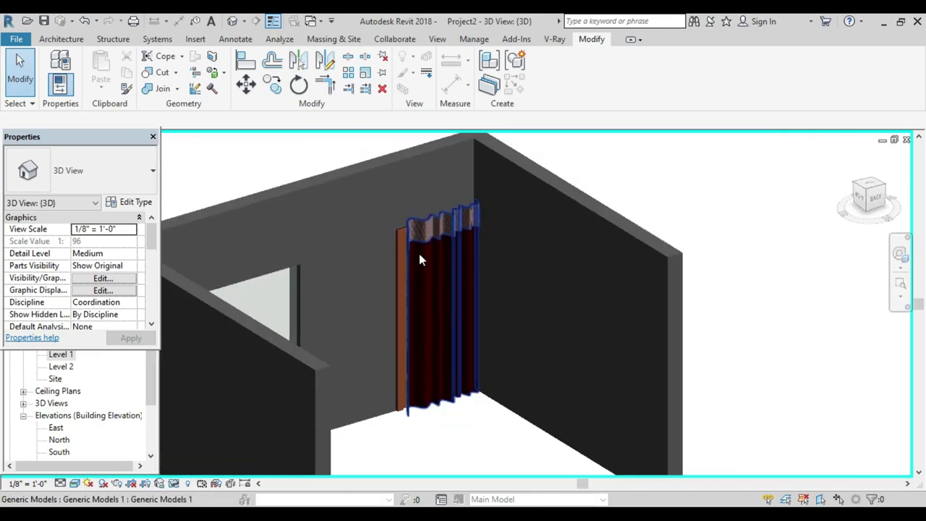
{"action": "scroll", "coordinate": [601, 180], "scroll_direction": "down", "scroll_amount": 2}
{"action": "mouse_move", "coordinate": [601, 180]}
{"action": "middle_mouse_down", "text": "shift"}
{"action": "mouse_move", "coordinate": [576, 234]}
{"action": "mouse_move", "coordinate": [547, 260]}
{"action": "mouse_move", "coordinate": [477, 246]}
{"action": "mouse_move", "coordinate": [820, 200]}
{"action": "middle_mouse_up", "text": "shift"}
{"action": "scroll", "coordinate": [443, 241], "scroll_direction": "up", "scroll_amount": 3}
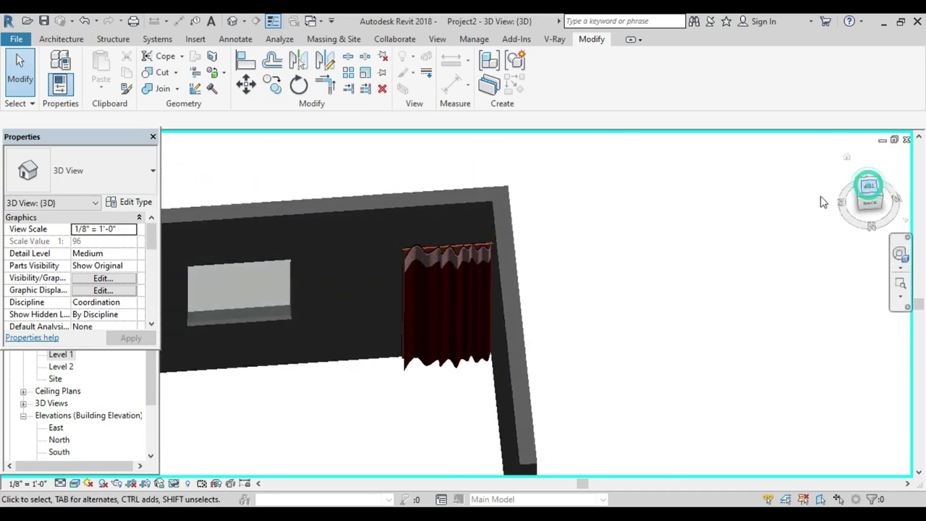
{"action": "left_click", "coordinate": [865, 192]}
{"action": "scroll", "coordinate": [532, 249], "scroll_direction": "up", "scroll_amount": 3}
{"action": "middle_click_drag", "start_coordinate": [532, 249], "coordinate": [440, 384]}
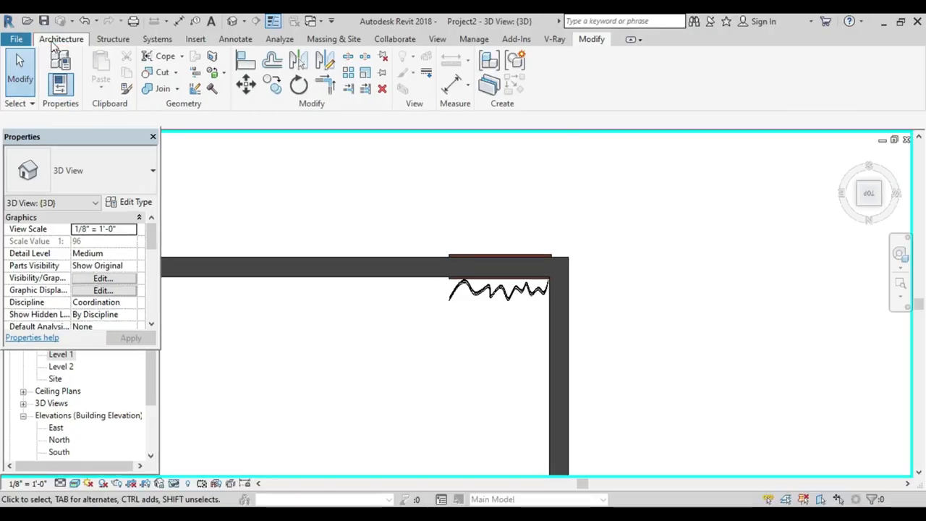
Step: Start a Model In-Place Generic Models family named Generic Models 2, framing the wall corner
{"action": "left_click", "coordinate": [61, 39]}
{"action": "left_click", "coordinate": [160, 87]}
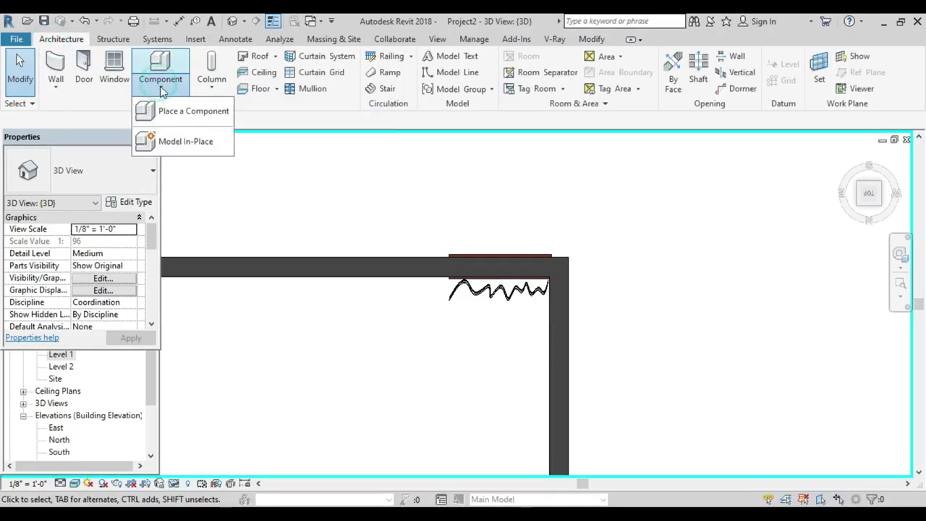
{"action": "left_click", "coordinate": [172, 142]}
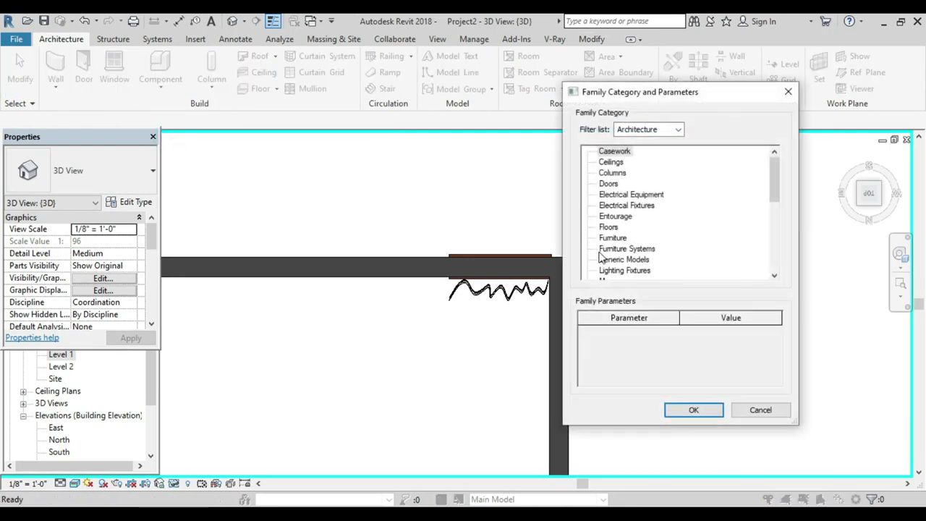
{"action": "left_click", "coordinate": [692, 410]}
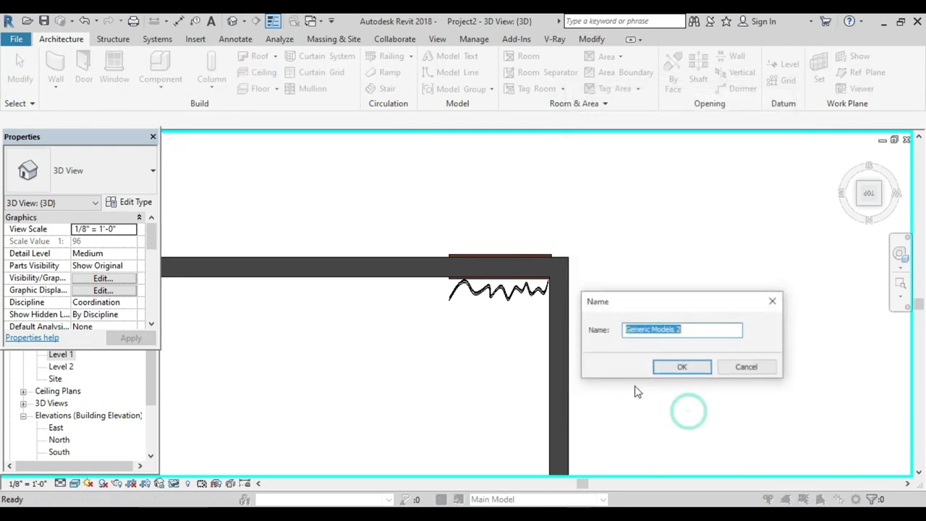
{"action": "left_click", "coordinate": [678, 366]}
{"action": "mouse_move", "coordinate": [633, 362]}
{"action": "middle_mouse_down"}
{"action": "mouse_move", "coordinate": [432, 306]}
{"action": "mouse_move", "coordinate": [454, 335]}
{"action": "middle_mouse_up"}
{"action": "scroll", "coordinate": [351, 290], "scroll_direction": "up", "scroll_amount": 3}
{"action": "scroll", "coordinate": [305, 287], "scroll_direction": "up", "scroll_amount": 3}
{"action": "middle_click_drag", "start_coordinate": [306, 287], "coordinate": [320, 326]}
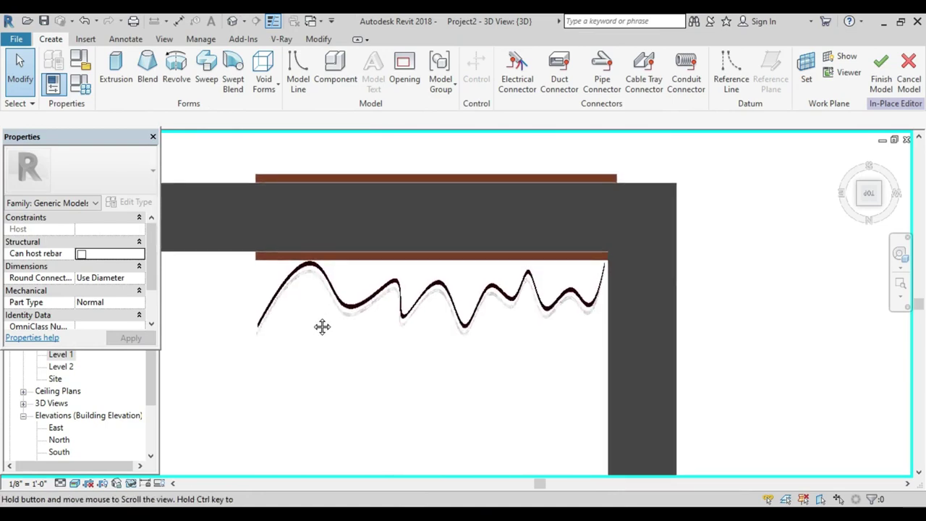
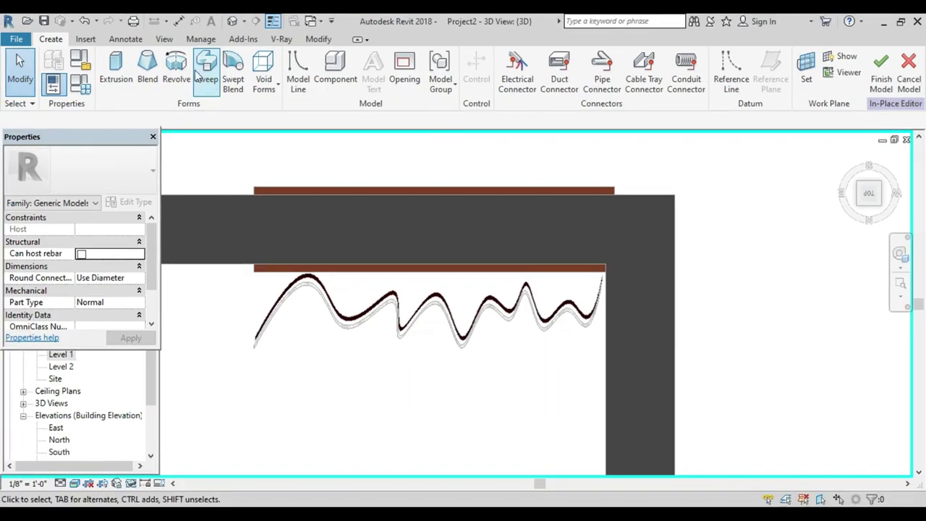
Step: Start a new sweep in path-sketching mode and open the Work Plane settings to pick a plane
{"action": "left_click", "coordinate": [207, 73]}
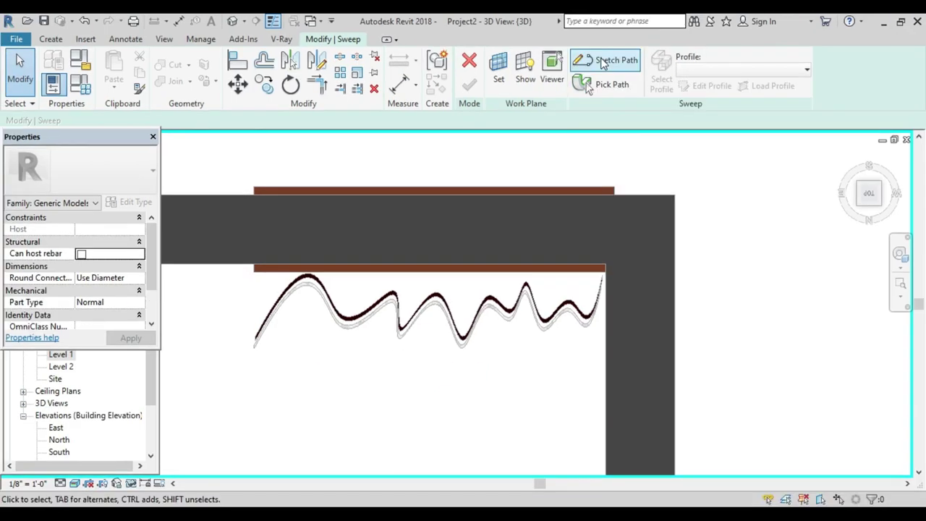
{"action": "left_click", "coordinate": [606, 59]}
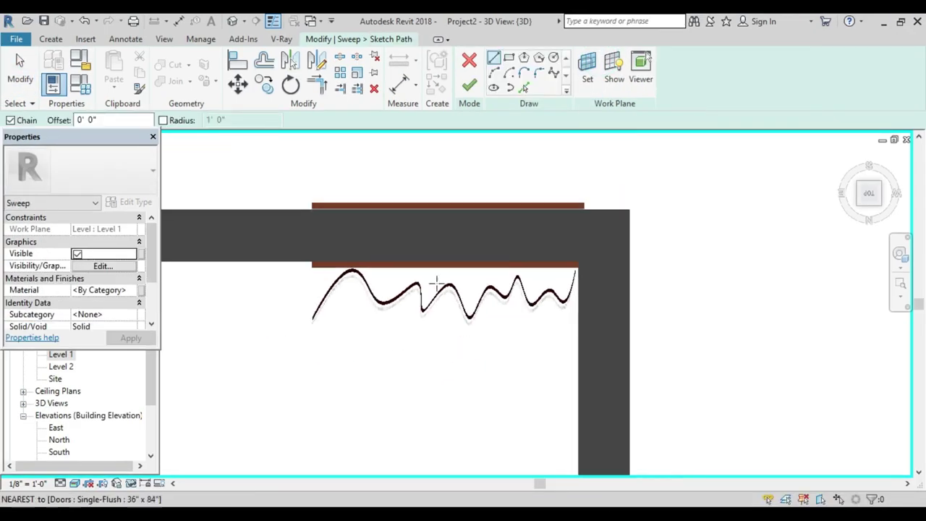
{"action": "mouse_move", "coordinate": [348, 310]}
{"action": "middle_mouse_down"}
{"action": "mouse_move", "coordinate": [351, 262]}
{"action": "mouse_move", "coordinate": [374, 319]}
{"action": "middle_mouse_up"}
{"action": "scroll", "coordinate": [341, 256], "scroll_direction": "up", "scroll_amount": 2}
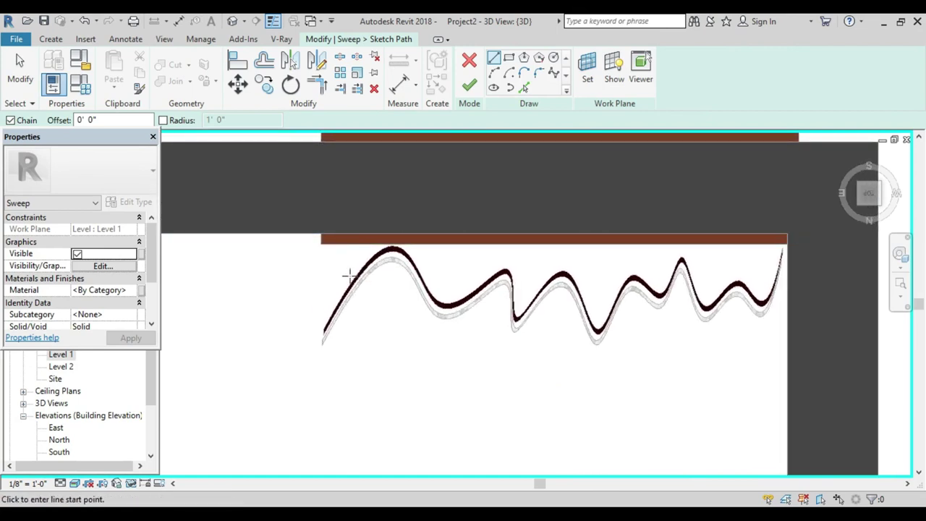
{"action": "mouse_move", "coordinate": [343, 272]}
{"action": "middle_mouse_down"}
{"action": "mouse_move", "coordinate": [366, 324]}
{"action": "mouse_move", "coordinate": [357, 317]}
{"action": "middle_mouse_up"}
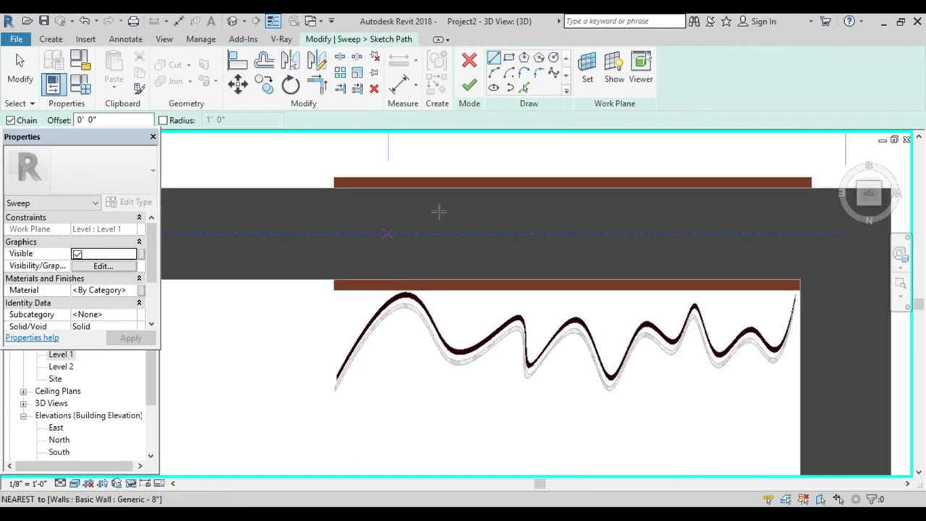
{"action": "left_click", "coordinate": [587, 81]}
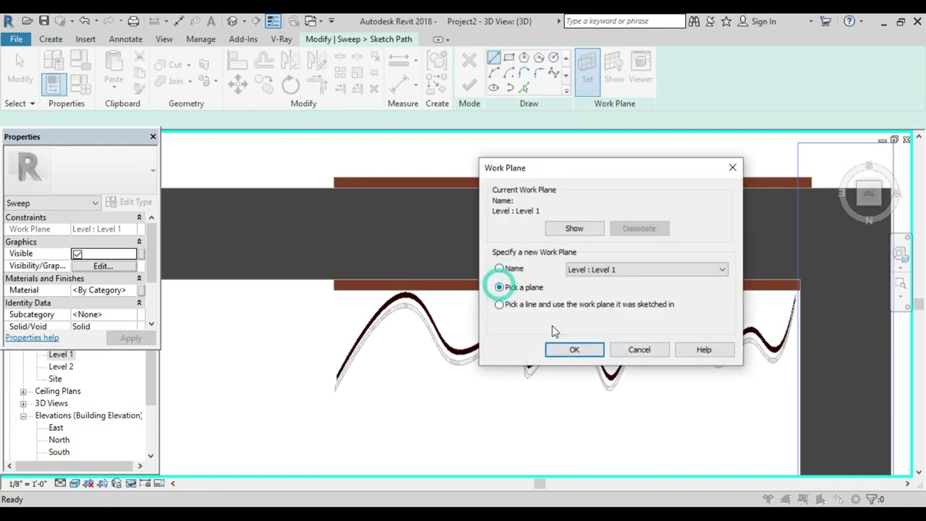
Step: Set the sketch work plane to the wall face
{"action": "left_click", "coordinate": [574, 351]}
{"action": "left_click", "coordinate": [409, 258]}
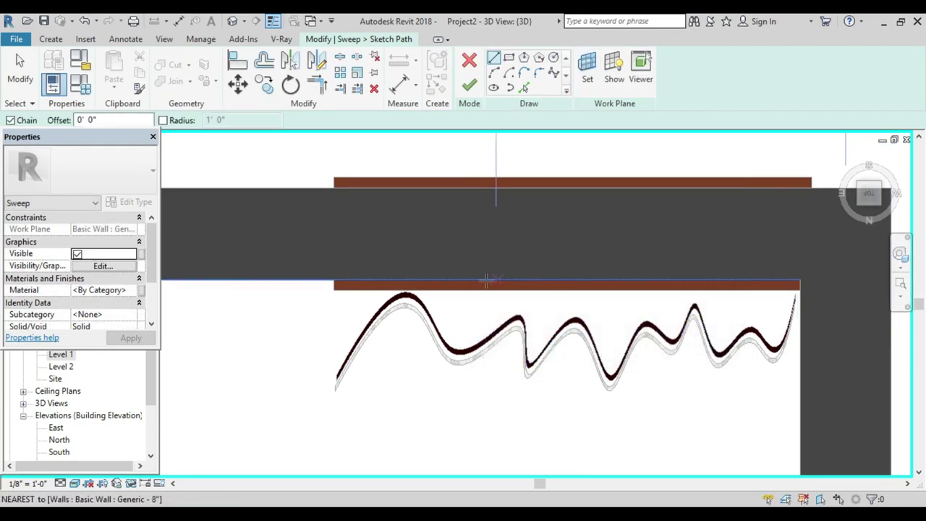
{"action": "middle_click_drag", "start_coordinate": [469, 252], "coordinate": [441, 182]}
{"action": "scroll", "coordinate": [434, 304], "scroll_direction": "down", "scroll_amount": 2}
{"action": "middle_click_drag", "start_coordinate": [438, 313], "coordinate": [436, 255]}
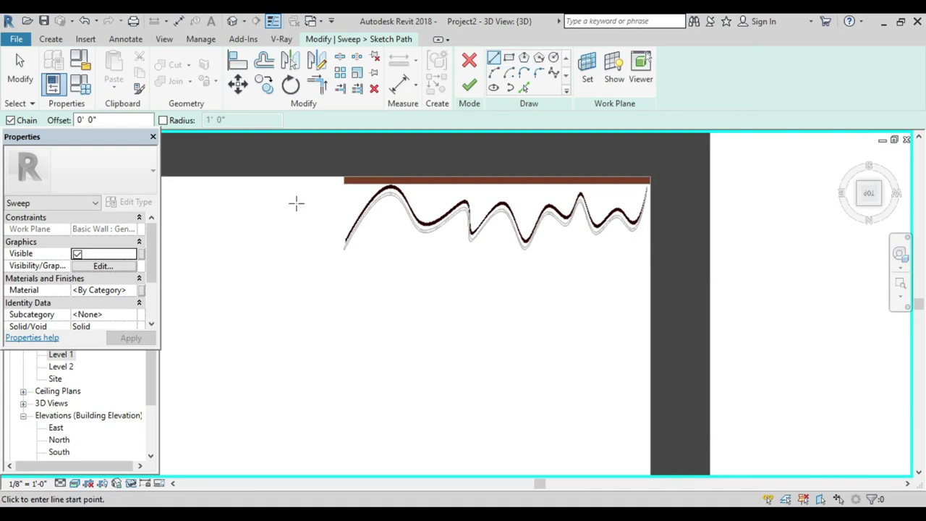
Step: Sketch a short vertical path line, then a horizontal line spanning past the wavy curves
{"action": "left_click", "coordinate": [325, 178]}
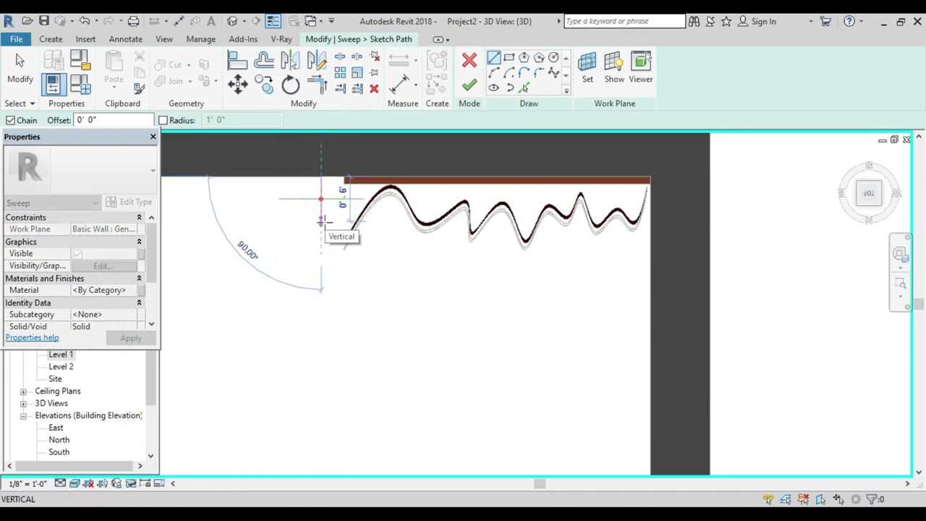
{"action": "left_click", "coordinate": [321, 220]}
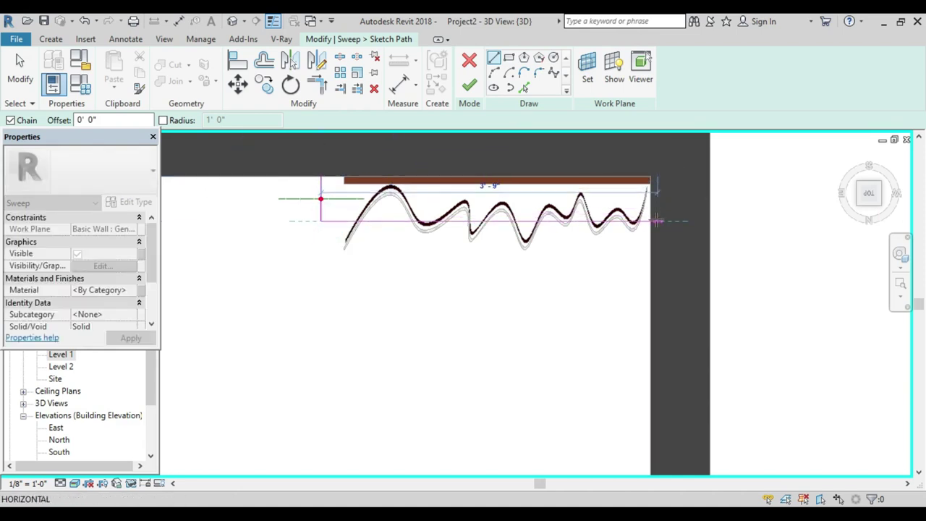
{"action": "left_click", "coordinate": [649, 221]}
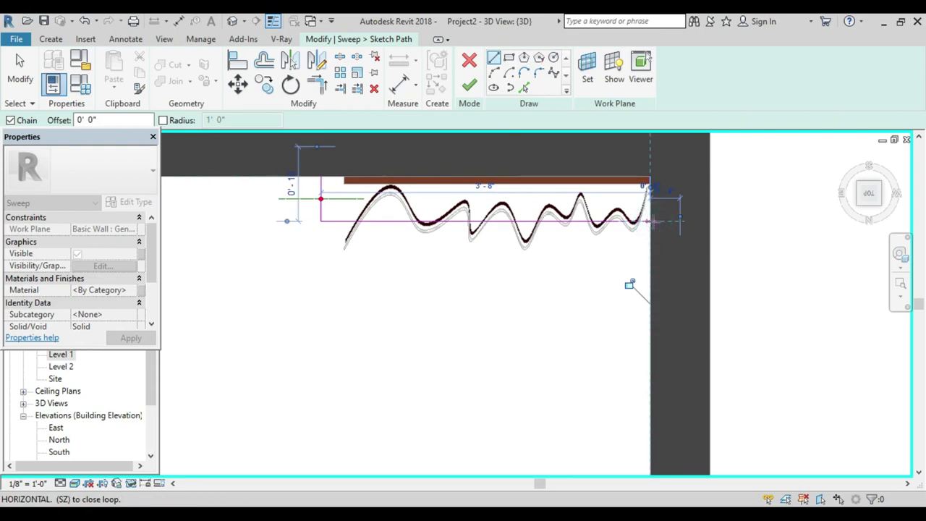
{"action": "key", "text": "Escape"}
{"action": "key", "text": "Escape"}
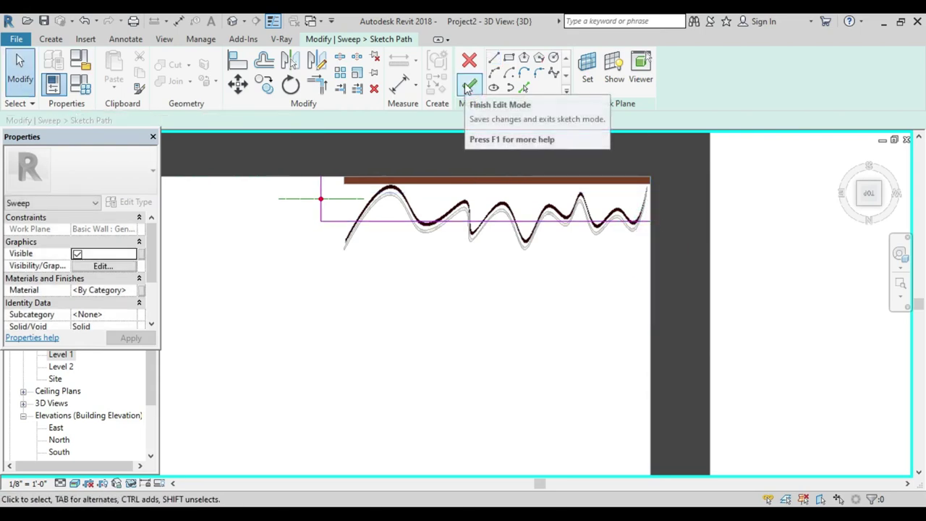
Step: Finish the sweep path and switch to editing the sweep's profile
{"action": "left_click", "coordinate": [468, 86]}
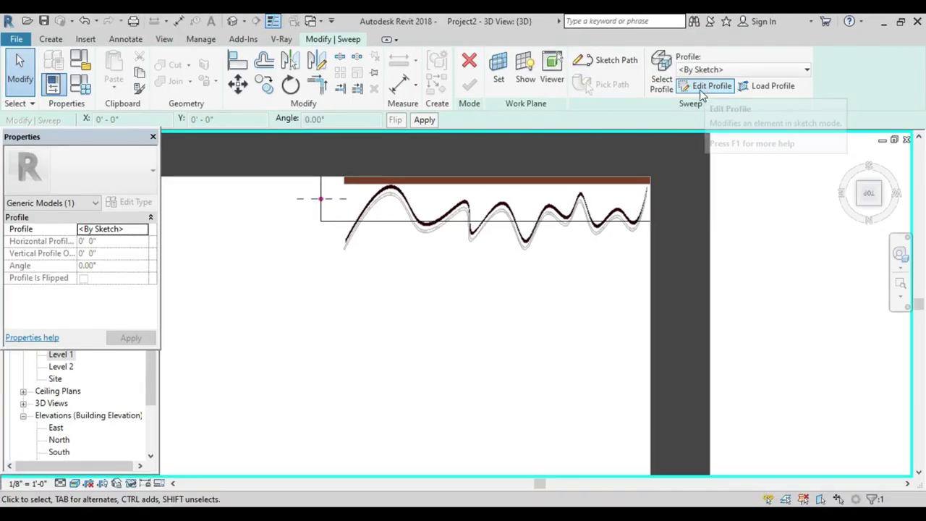
{"action": "left_click", "coordinate": [701, 87]}
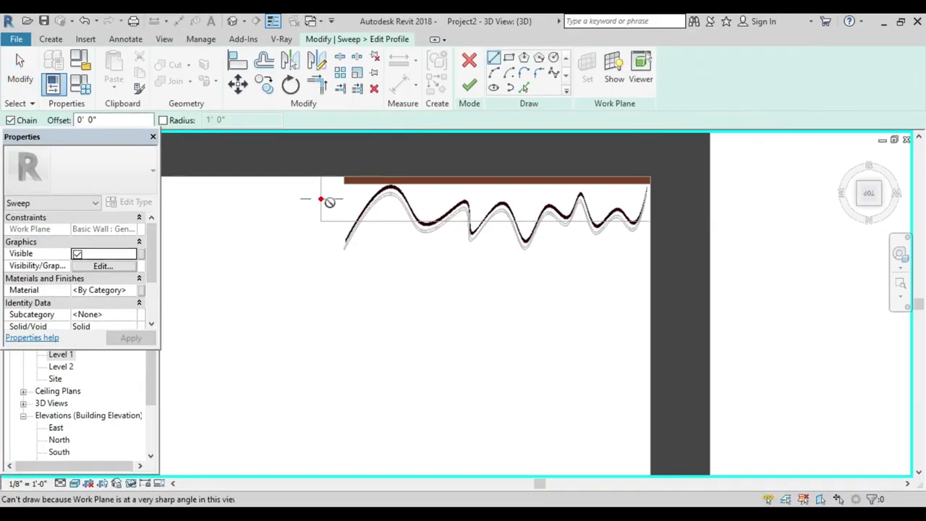
{"action": "scroll", "coordinate": [322, 202], "scroll_direction": "up", "scroll_amount": 3}
{"action": "scroll", "coordinate": [320, 197], "scroll_direction": "up", "scroll_amount": 3}
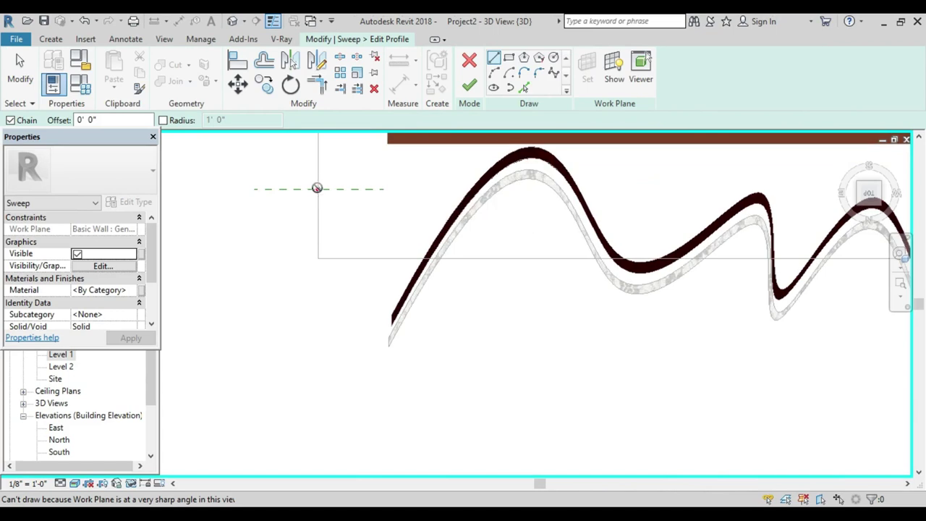
{"action": "mouse_move", "coordinate": [869, 193]}
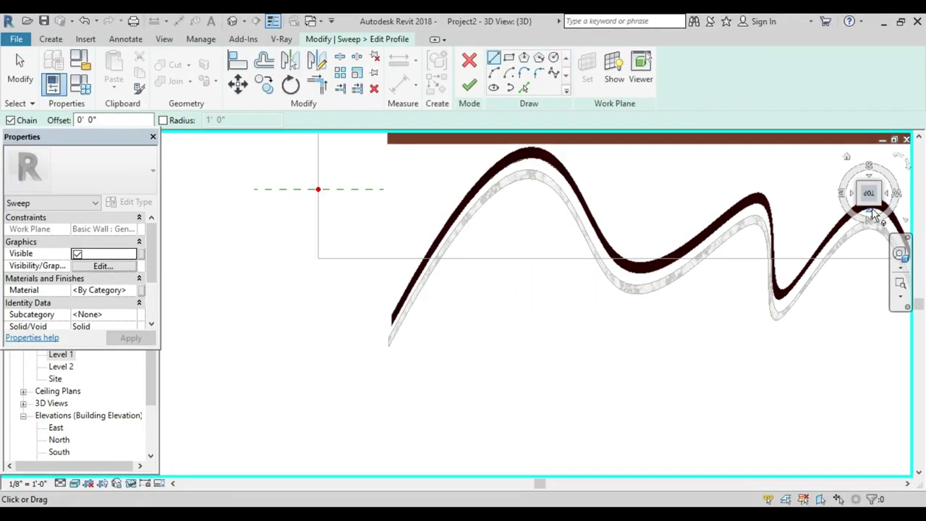
Step: Face the model from the BACK and set the visual style to Hidden Line
{"action": "left_click", "coordinate": [830, 212]}
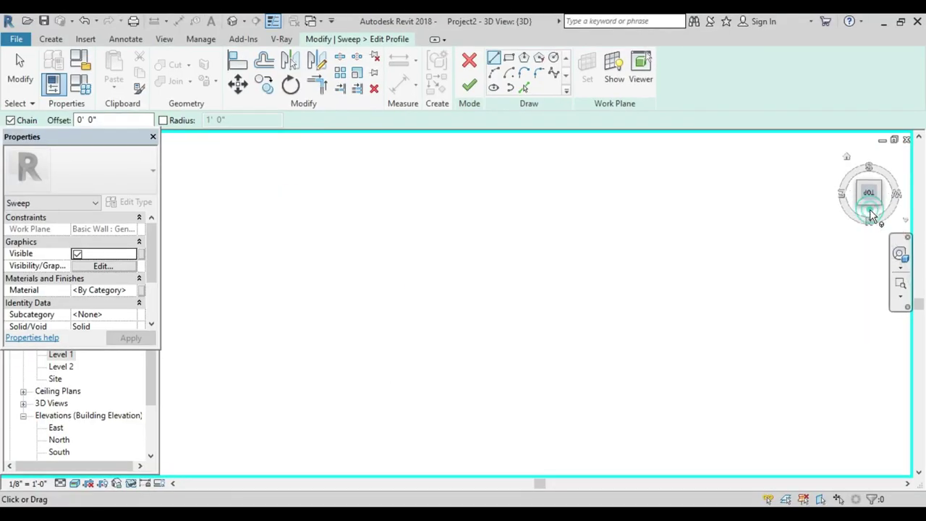
{"action": "scroll", "coordinate": [521, 289], "scroll_direction": "up", "scroll_amount": 2}
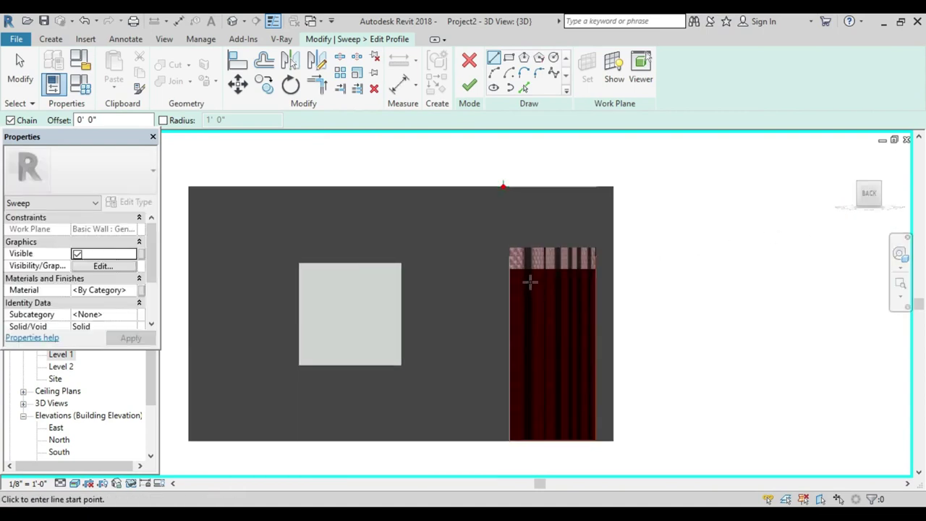
{"action": "scroll", "coordinate": [521, 254], "scroll_direction": "up", "scroll_amount": 3}
{"action": "mouse_move", "coordinate": [516, 229]}
{"action": "middle_mouse_down"}
{"action": "mouse_move", "coordinate": [427, 275]}
{"action": "mouse_move", "coordinate": [406, 269]}
{"action": "middle_mouse_up"}
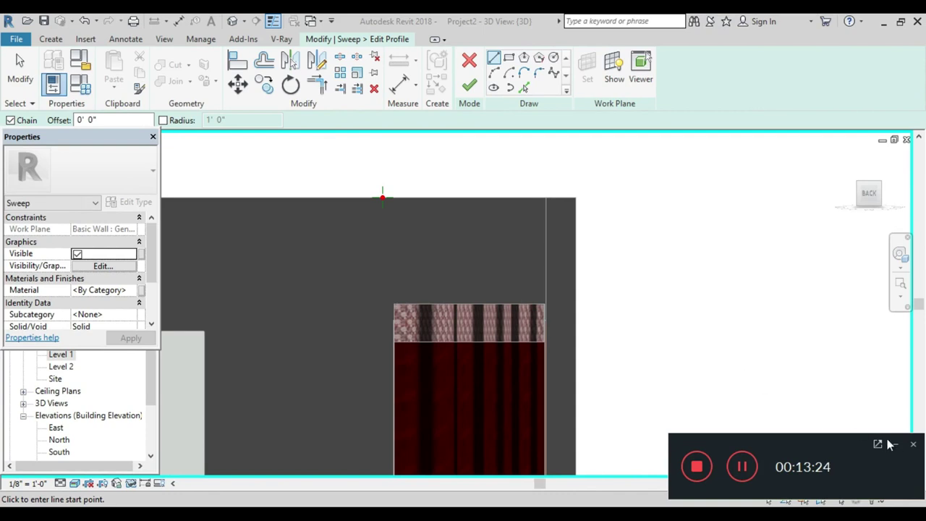
{"action": "left_click", "coordinate": [894, 447]}
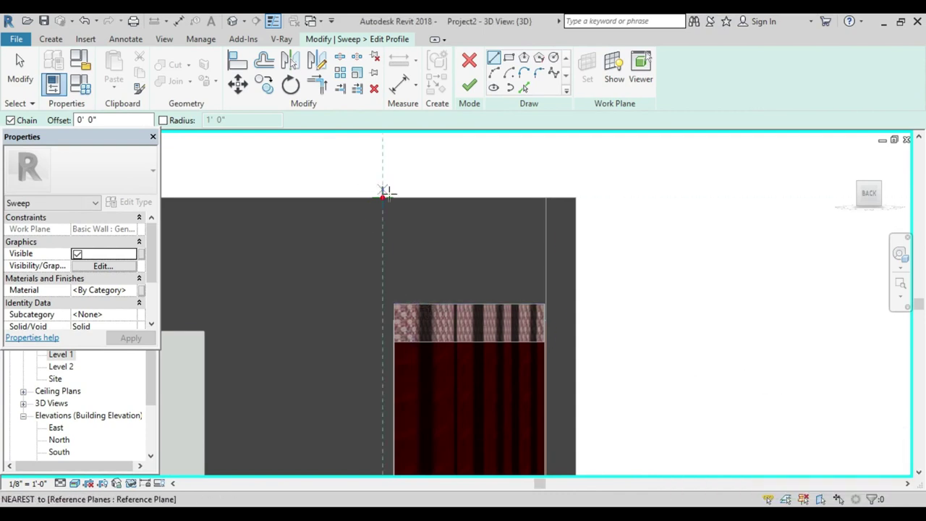
{"action": "scroll", "coordinate": [384, 192], "scroll_direction": "up", "scroll_amount": 2}
{"action": "scroll", "coordinate": [381, 189], "scroll_direction": "up", "scroll_amount": 3}
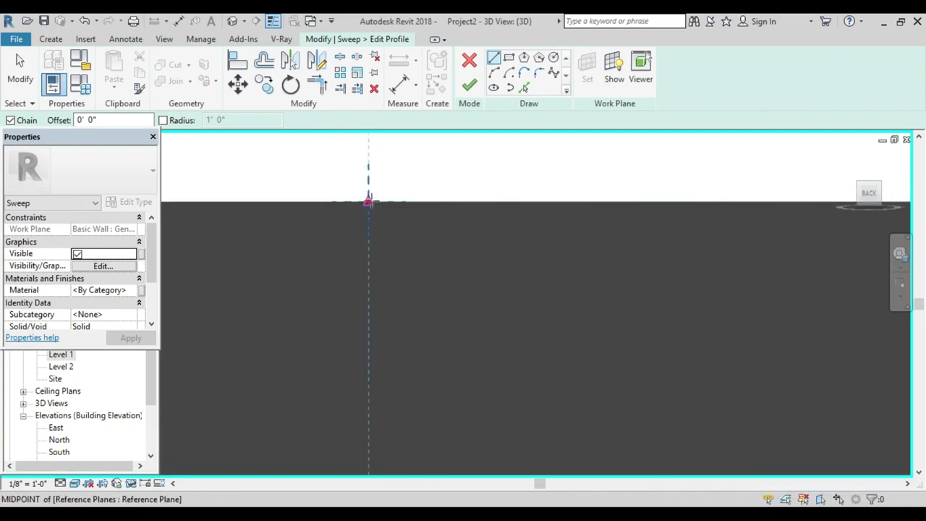
{"action": "scroll", "coordinate": [368, 200], "scroll_direction": "down", "scroll_amount": 2}
{"action": "mouse_move", "coordinate": [368, 200]}
{"action": "middle_mouse_down"}
{"action": "mouse_move", "coordinate": [389, 192]}
{"action": "mouse_move", "coordinate": [358, 172]}
{"action": "middle_mouse_up"}
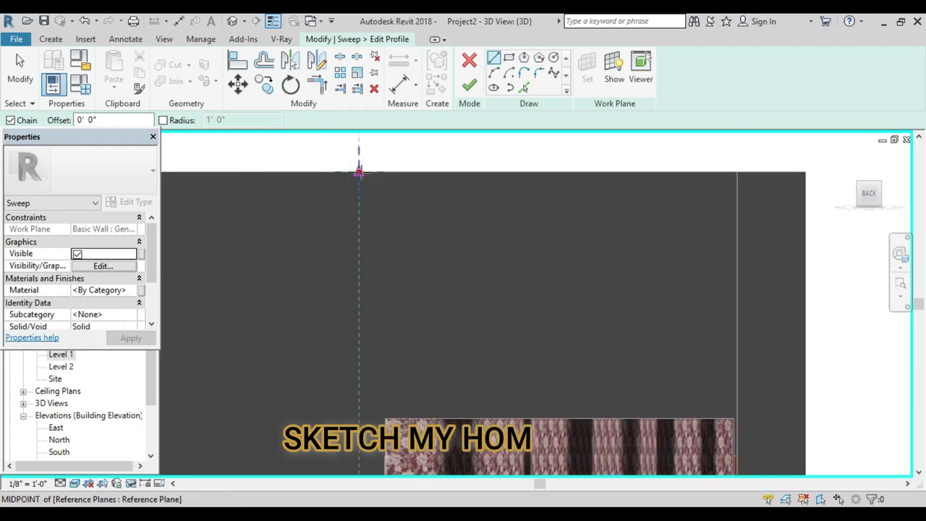
{"action": "scroll", "coordinate": [481, 227], "scroll_direction": "down", "scroll_amount": 2}
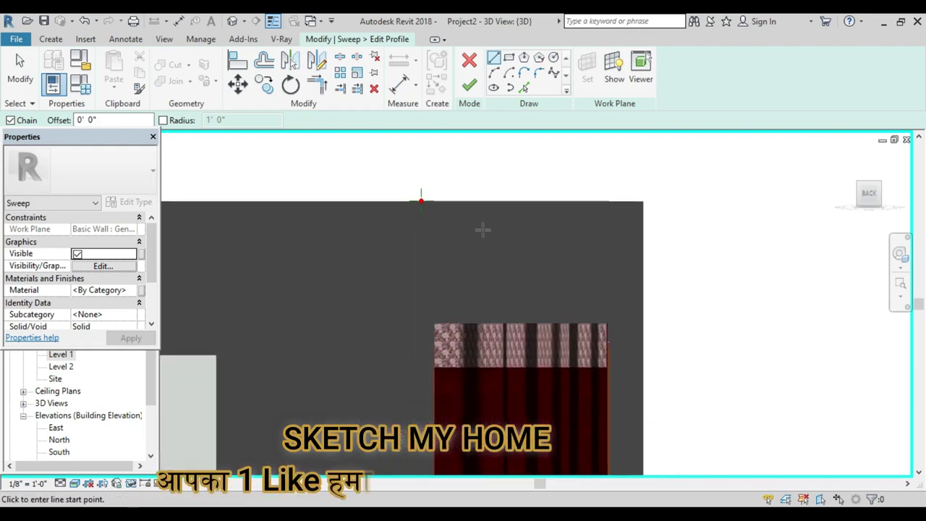
{"action": "middle_click_drag", "start_coordinate": [484, 265], "coordinate": [536, 184]}
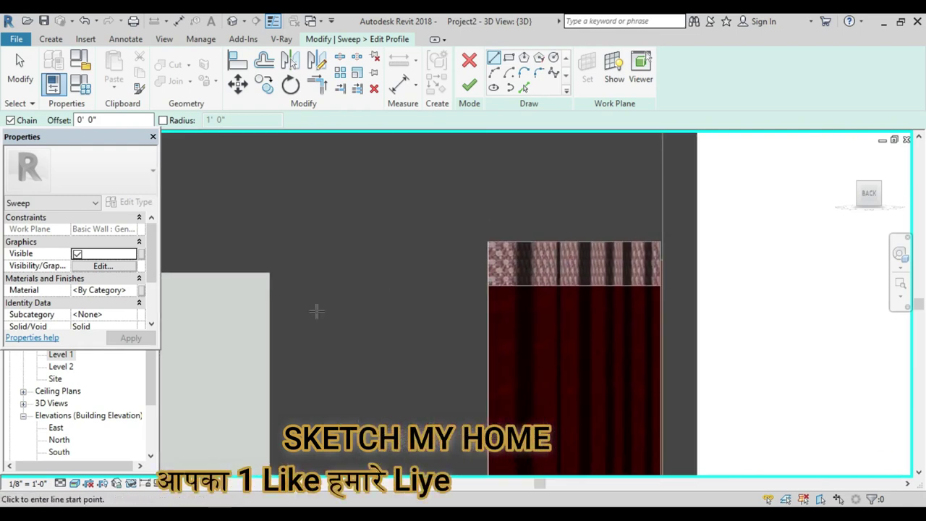
{"action": "left_click", "coordinate": [73, 483]}
{"action": "left_click", "coordinate": [101, 414]}
{"action": "scroll", "coordinate": [399, 348], "scroll_direction": "down", "scroll_amount": 1}
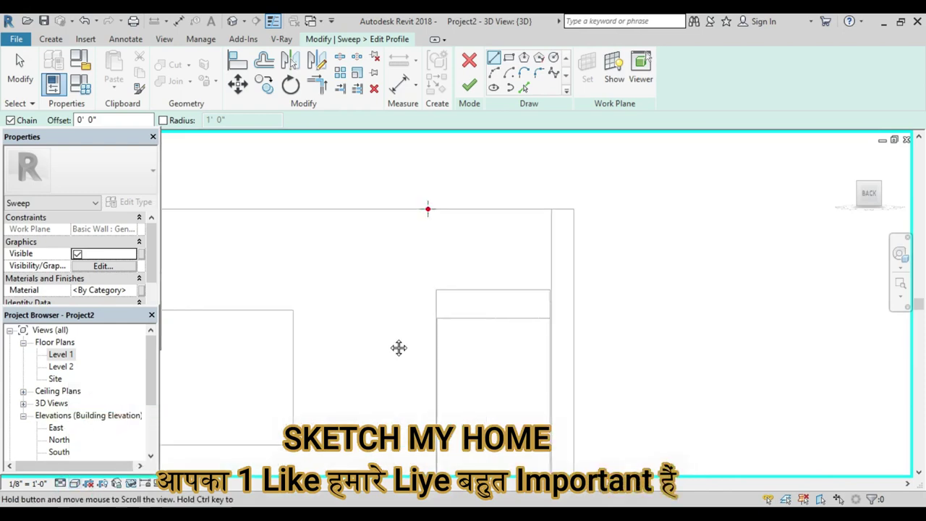
{"action": "scroll", "coordinate": [372, 313], "scroll_direction": "down", "scroll_amount": 1}
{"action": "scroll", "coordinate": [391, 239], "scroll_direction": "up", "scroll_amount": 3}
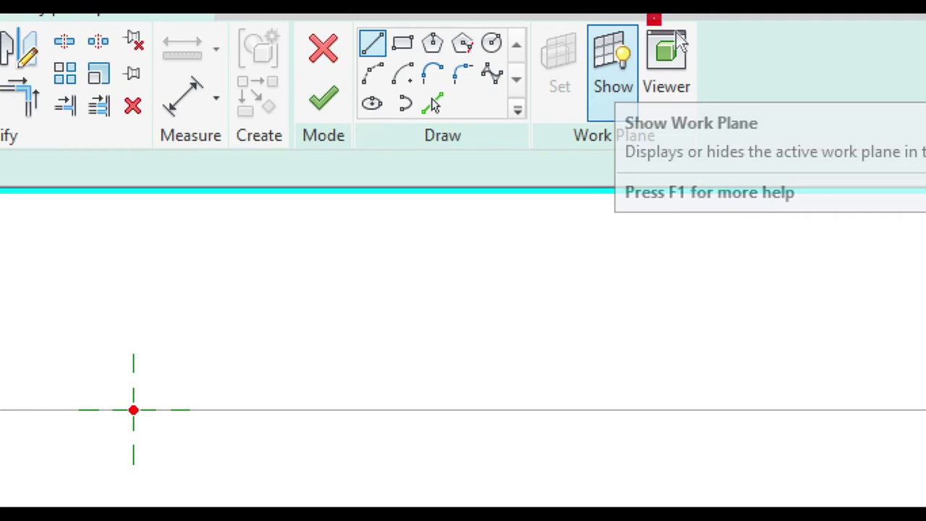
Step: Show the work plane and check it from the TOP view before returning to BACK
{"action": "left_click", "coordinate": [613, 65]}
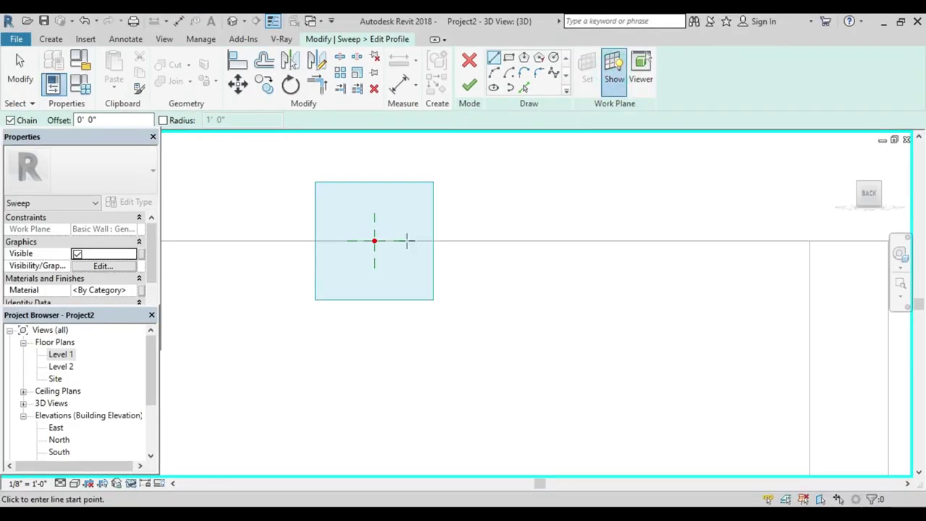
{"action": "mouse_move", "coordinate": [870, 189]}
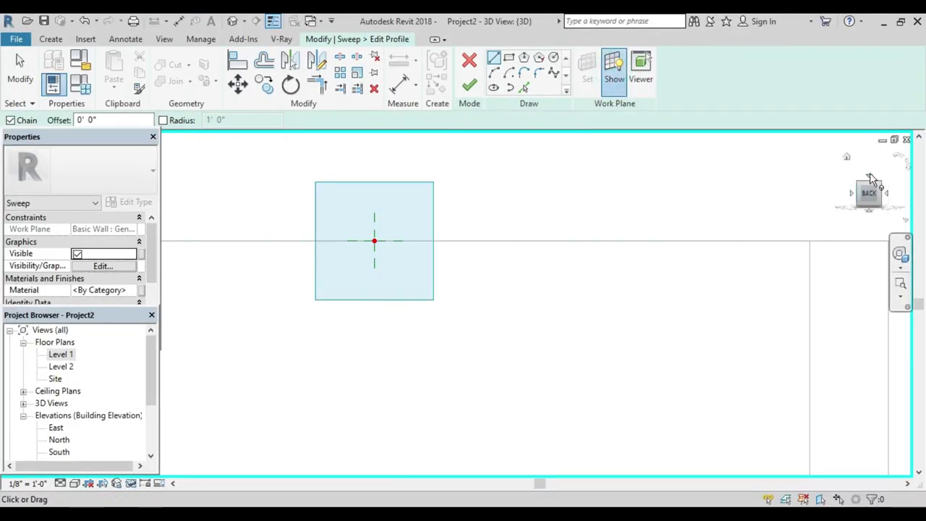
{"action": "left_click", "coordinate": [871, 178]}
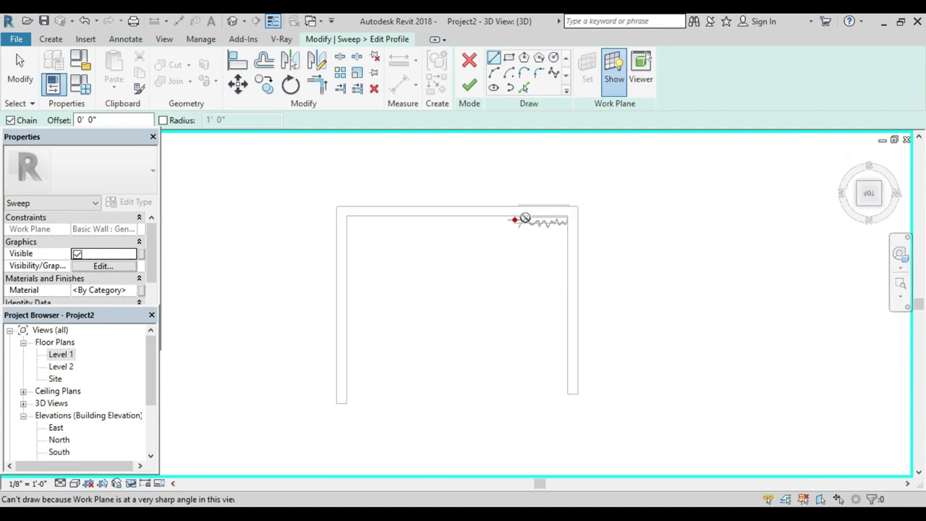
{"action": "scroll", "coordinate": [524, 218], "scroll_direction": "up", "scroll_amount": 3}
{"action": "scroll", "coordinate": [518, 209], "scroll_direction": "up", "scroll_amount": 3}
{"action": "mouse_move", "coordinate": [868, 194]}
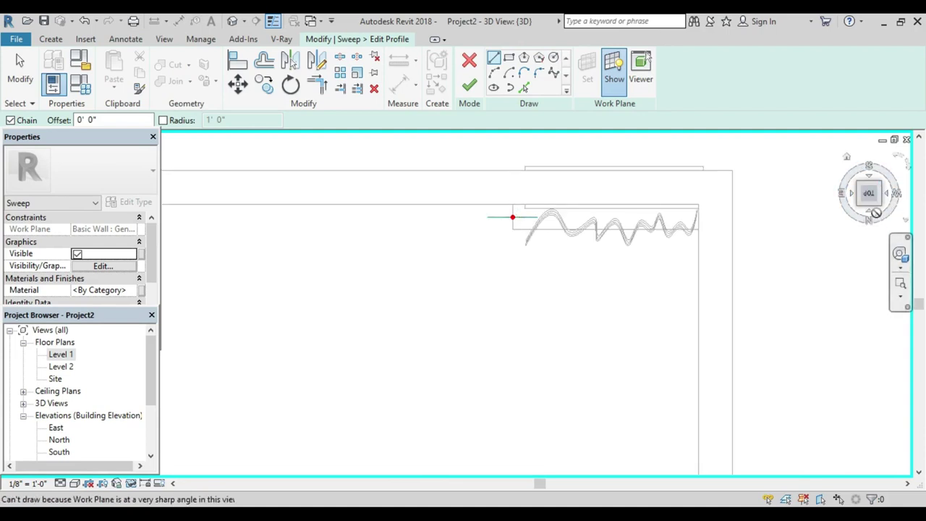
{"action": "left_click", "coordinate": [871, 216]}
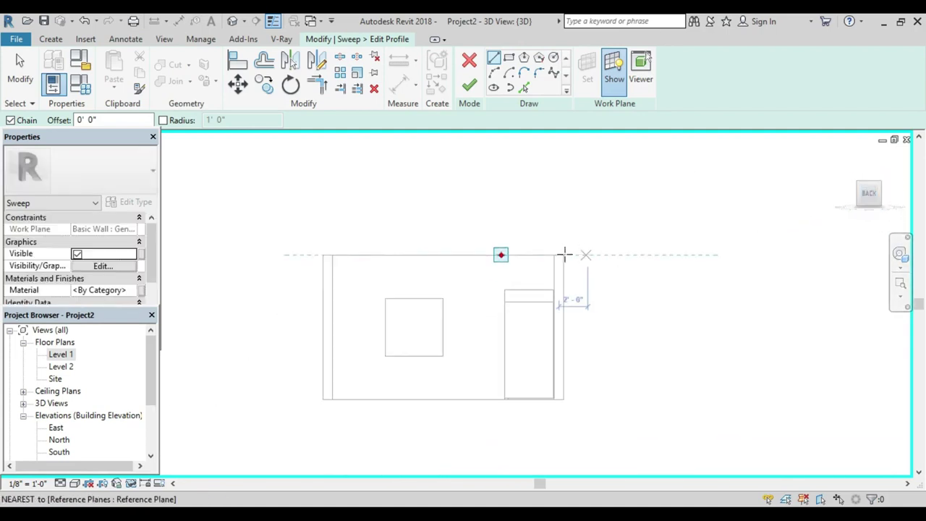
{"action": "scroll", "coordinate": [521, 219], "scroll_direction": "up", "scroll_amount": 2}
{"action": "scroll", "coordinate": [557, 217], "scroll_direction": "up", "scroll_amount": 2}
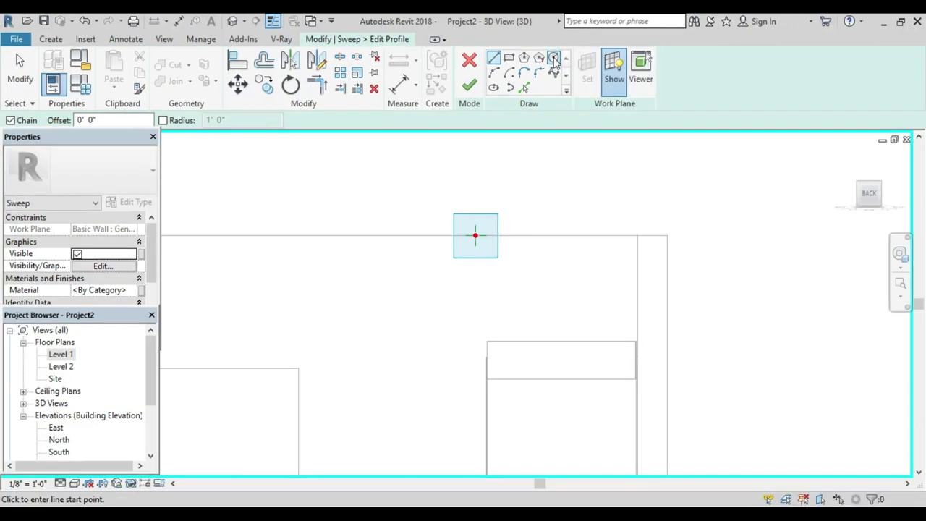
Step: Draw a small circle profile centred on the reference plane midpoint
{"action": "left_click", "coordinate": [553, 57]}
{"action": "middle_click_drag", "start_coordinate": [516, 311], "coordinate": [480, 233]}
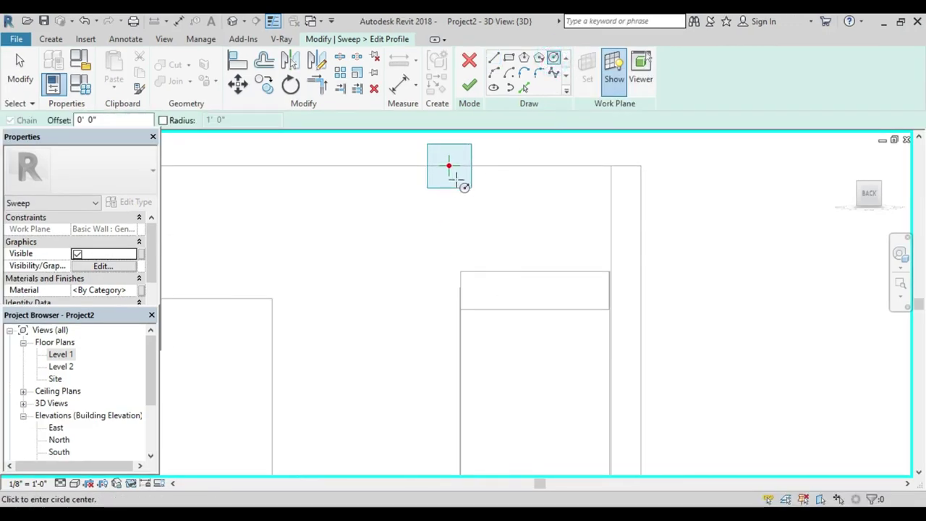
{"action": "scroll", "coordinate": [448, 167], "scroll_direction": "up", "scroll_amount": 2}
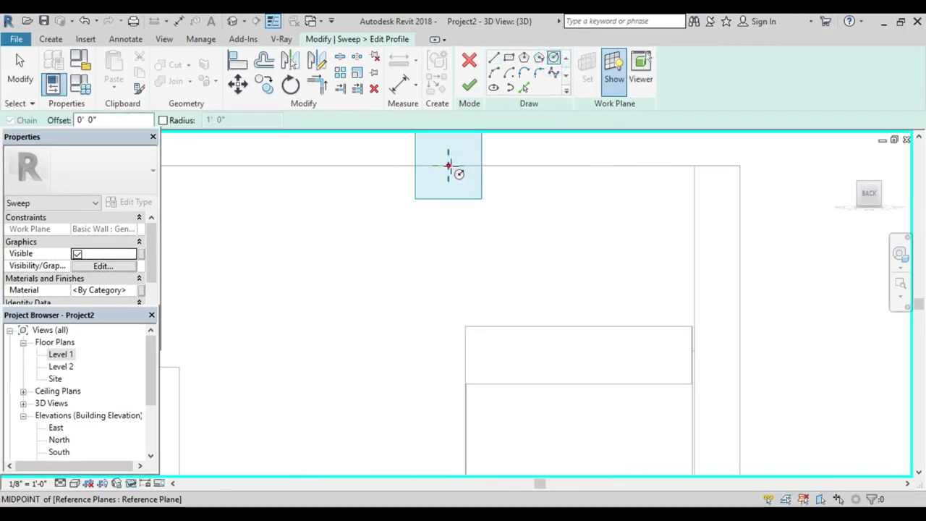
{"action": "left_click", "coordinate": [449, 166]}
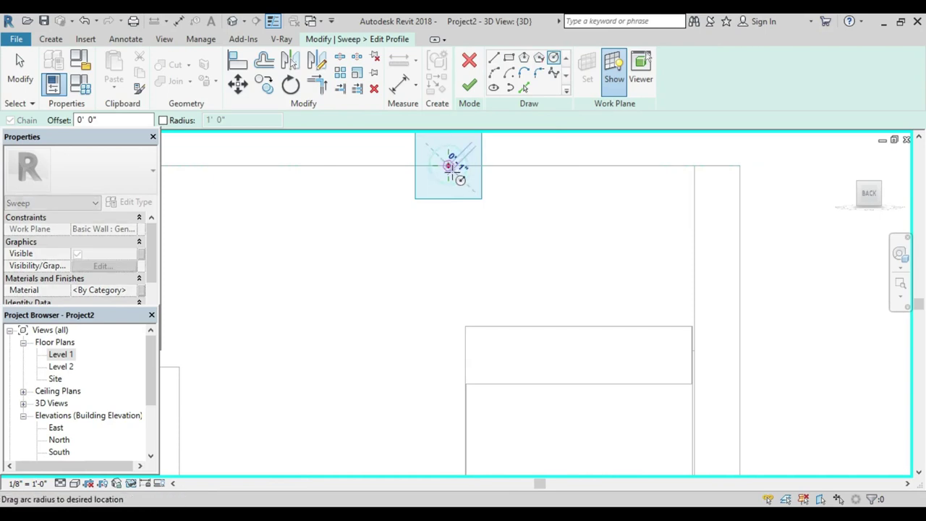
{"action": "scroll", "coordinate": [453, 170], "scroll_direction": "up", "scroll_amount": 2}
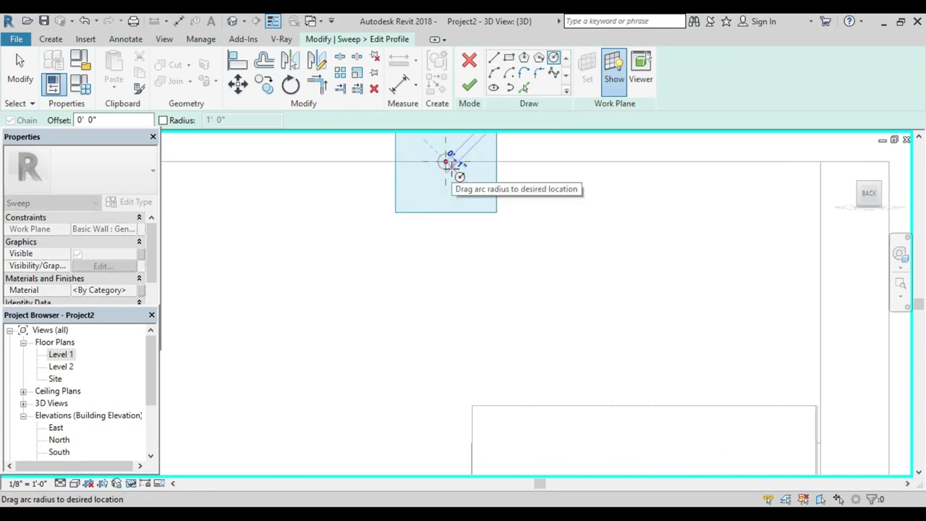
{"action": "scroll", "coordinate": [452, 166], "scroll_direction": "up", "scroll_amount": 3}
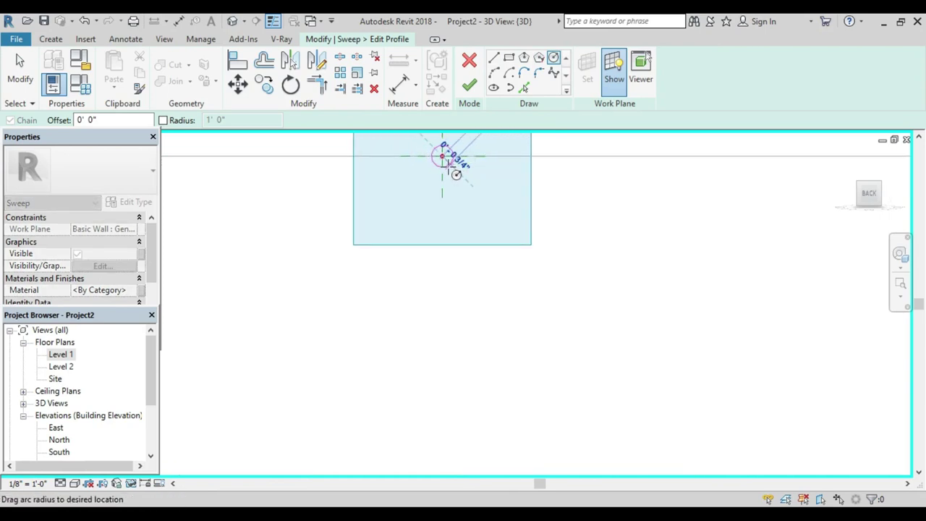
{"action": "left_click", "coordinate": [451, 162]}
{"action": "key", "text": "Escape"}
{"action": "key", "text": "Escape"}
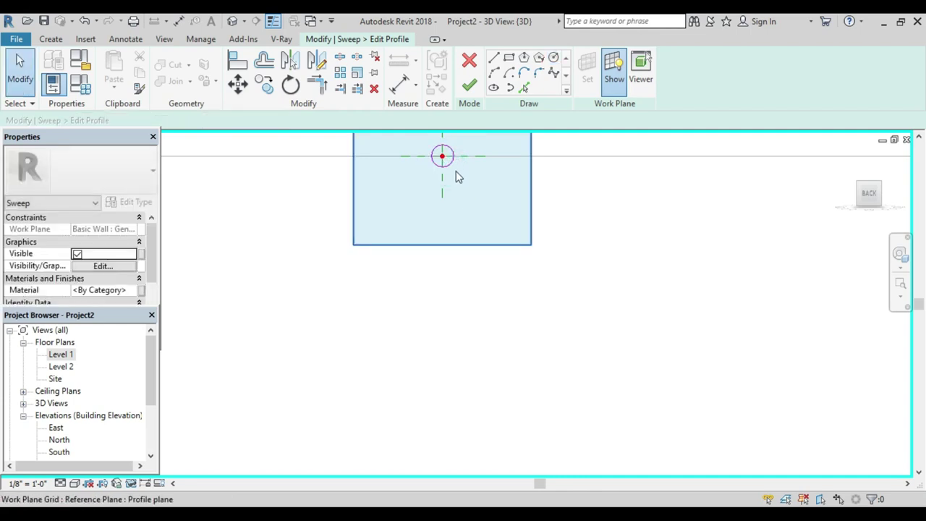
Step: Move the circle down to the top of the window opening
{"action": "left_click", "coordinate": [452, 165]}
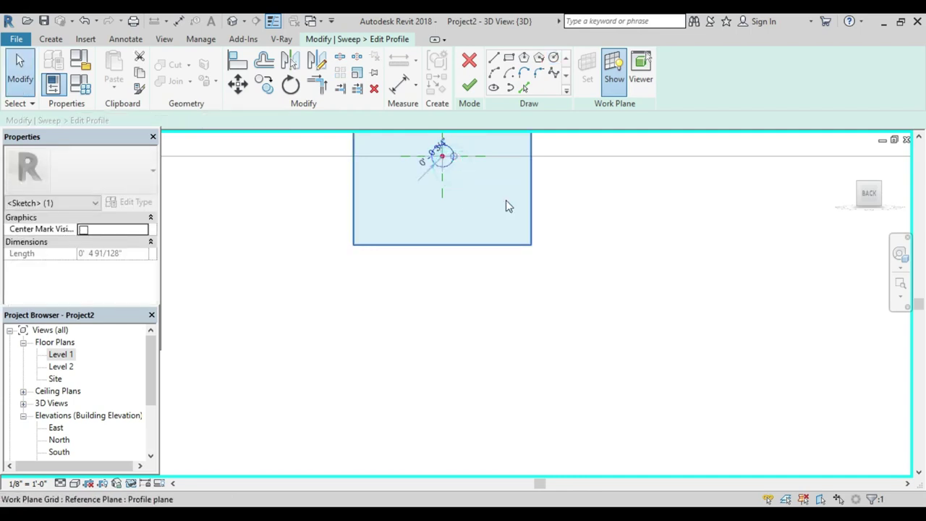
{"action": "left_click", "coordinate": [237, 87]}
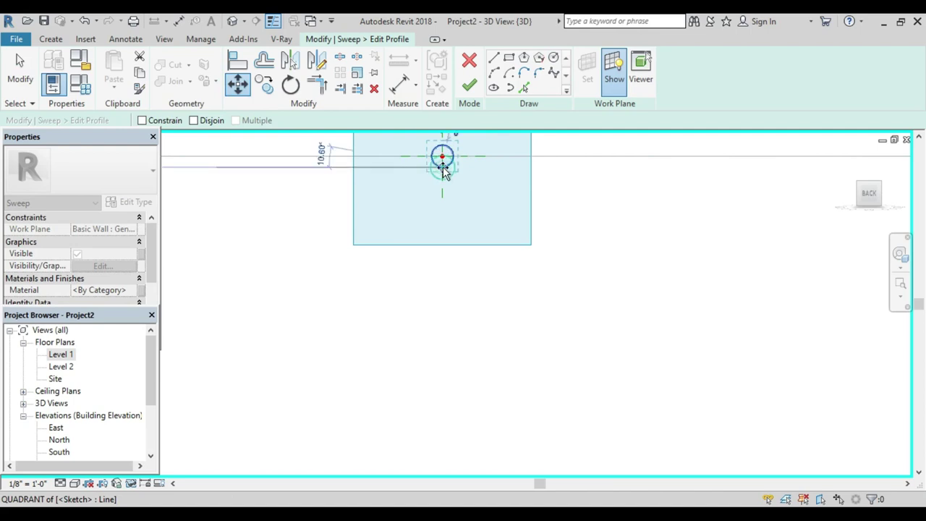
{"action": "middle_click_drag", "start_coordinate": [443, 167], "coordinate": [439, 289]}
{"action": "scroll", "coordinate": [439, 293], "scroll_direction": "down", "scroll_amount": 3}
{"action": "scroll", "coordinate": [439, 354], "scroll_direction": "down", "scroll_amount": 1}
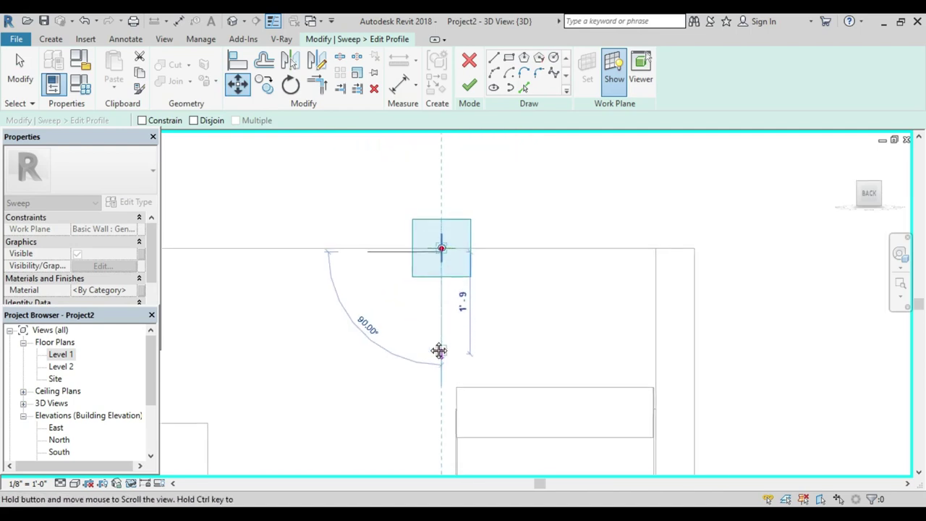
{"action": "middle_click_drag", "start_coordinate": [439, 351], "coordinate": [382, 275]}
{"action": "scroll", "coordinate": [382, 278], "scroll_direction": "up", "scroll_amount": 2}
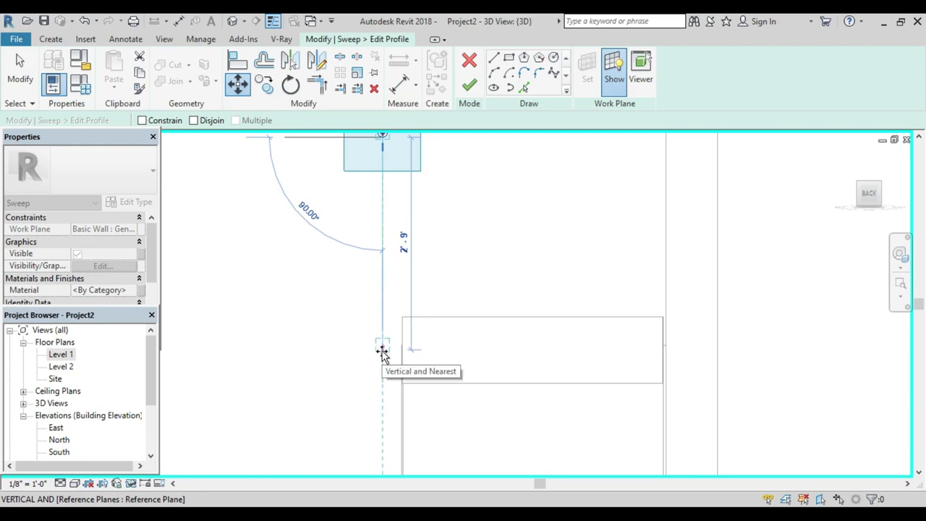
{"action": "scroll", "coordinate": [382, 352], "scroll_direction": "up", "scroll_amount": 1}
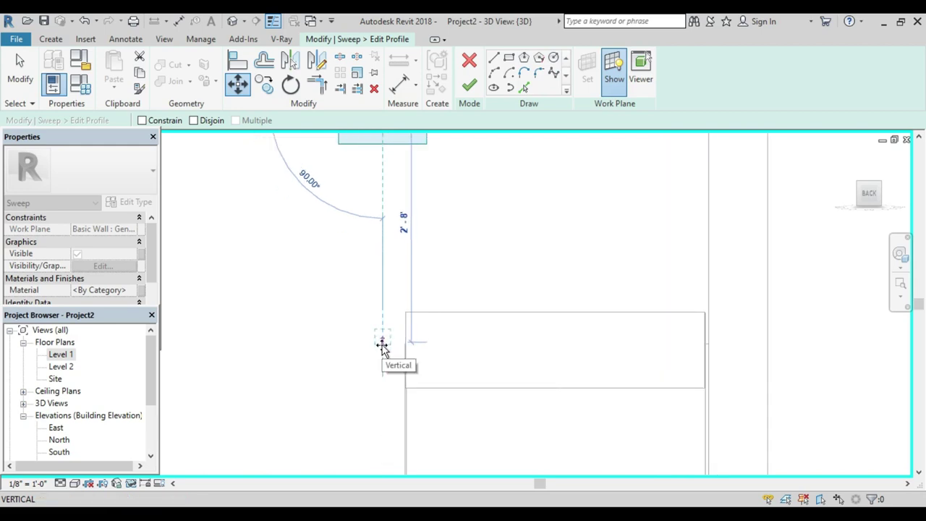
{"action": "left_click", "coordinate": [382, 352]}
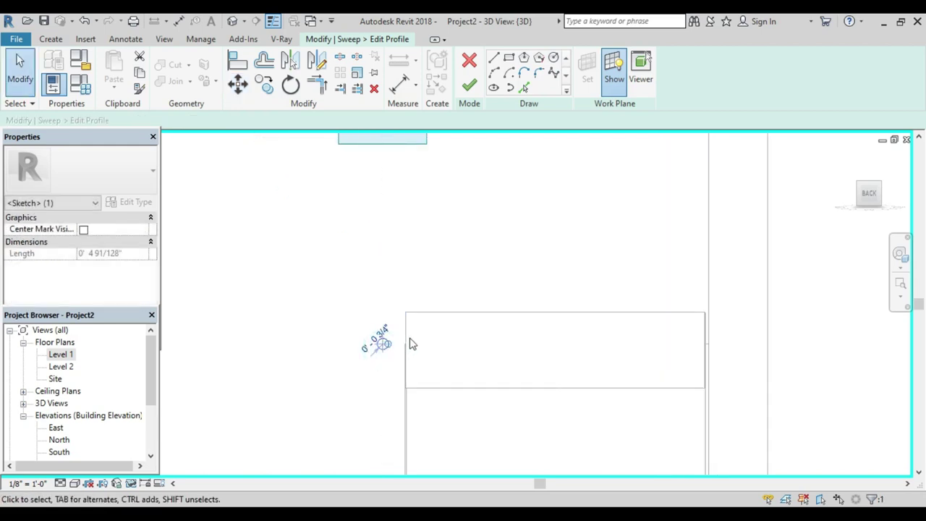
{"action": "left_click", "coordinate": [402, 347]}
Step: Finish the profile and sweep edits, then finish the in-place model
{"action": "scroll", "coordinate": [389, 348], "scroll_direction": "down", "scroll_amount": 2}
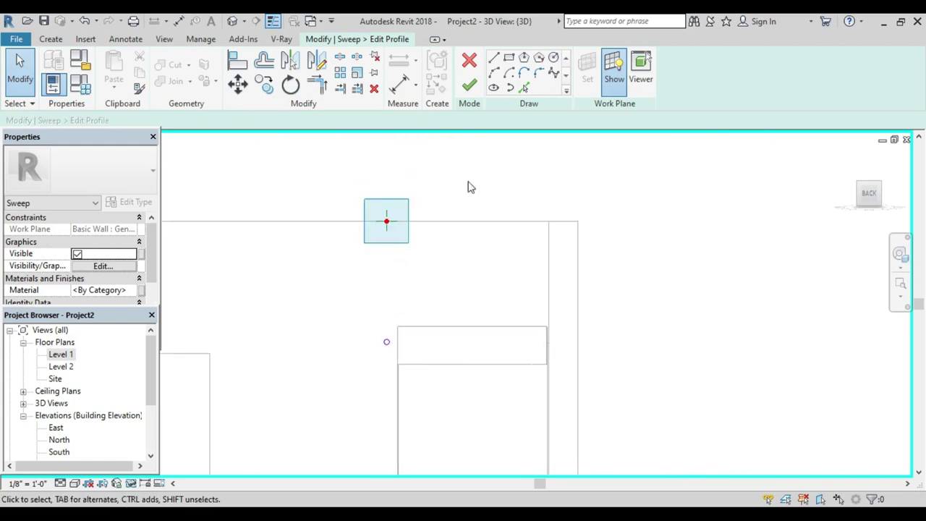
{"action": "left_click", "coordinate": [468, 87]}
{"action": "left_click", "coordinate": [468, 86]}
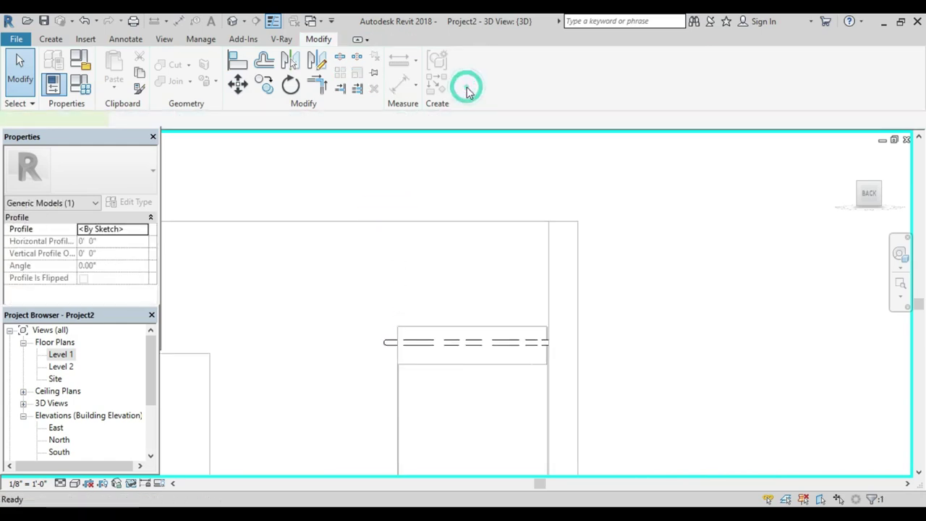
{"action": "scroll", "coordinate": [504, 263], "scroll_direction": "down", "scroll_amount": 2}
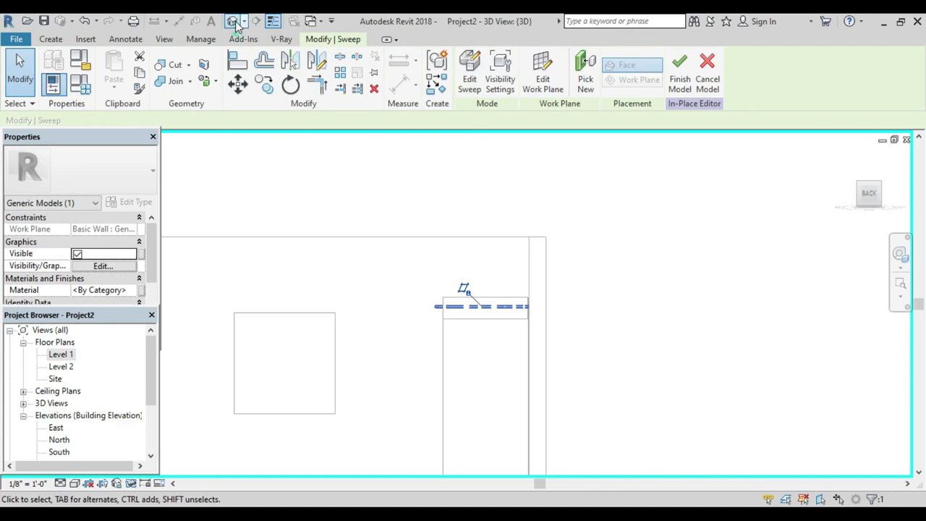
{"action": "key", "text": "Escape"}
{"action": "left_click", "coordinate": [469, 80]}
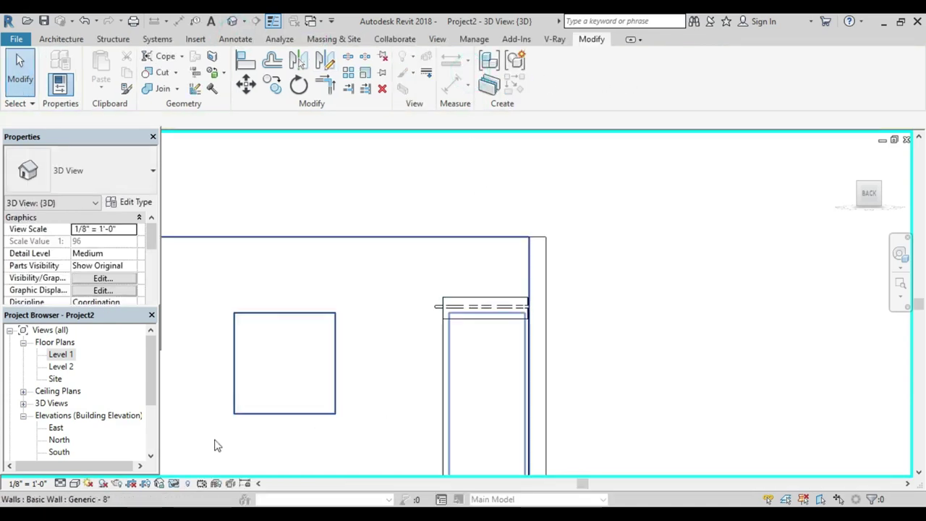
{"action": "left_click", "coordinate": [75, 483]}
Step: Switch to Realistic shading and orbit around the curtain and window wall
{"action": "left_click", "coordinate": [120, 453]}
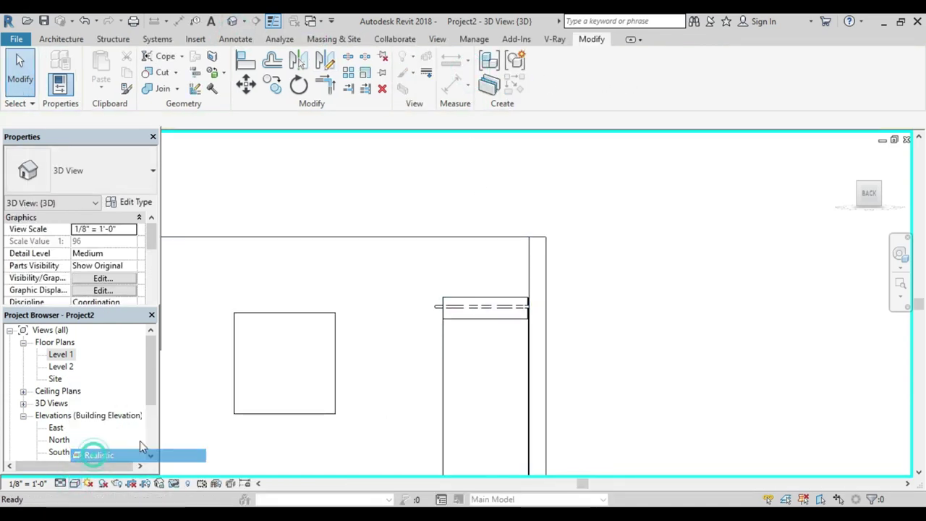
{"action": "mouse_move", "coordinate": [572, 303]}
{"action": "middle_mouse_down", "text": "shift"}
{"action": "mouse_move", "coordinate": [591, 297]}
{"action": "mouse_move", "coordinate": [580, 382]}
{"action": "mouse_move", "coordinate": [606, 412]}
{"action": "middle_mouse_up", "text": "shift"}
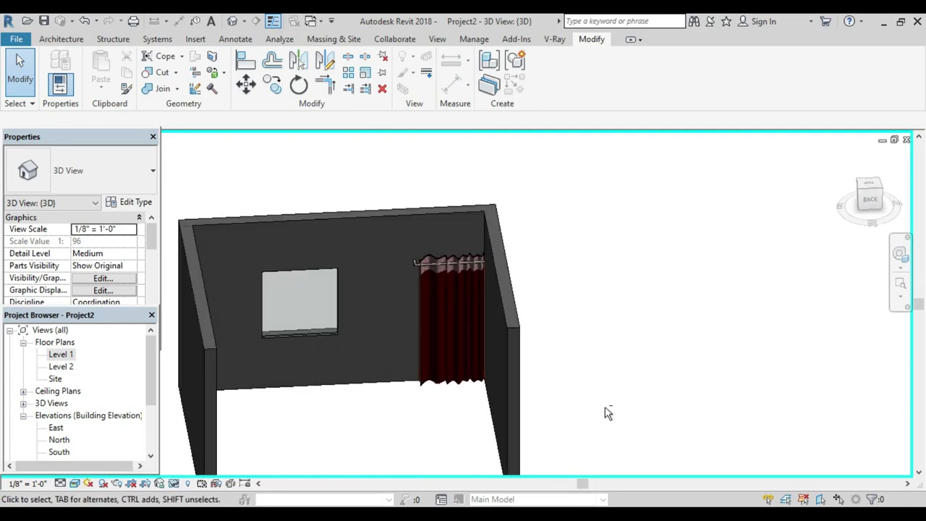
{"action": "scroll", "coordinate": [416, 265], "scroll_direction": "up", "scroll_amount": 3}
{"action": "mouse_move", "coordinate": [409, 340]}
{"action": "middle_mouse_down", "text": "shift"}
{"action": "mouse_move", "coordinate": [455, 306]}
{"action": "mouse_move", "coordinate": [453, 246]}
{"action": "mouse_move", "coordinate": [434, 248]}
{"action": "mouse_move", "coordinate": [465, 265]}
{"action": "mouse_move", "coordinate": [478, 248]}
{"action": "middle_mouse_up", "text": "shift"}
{"action": "scroll", "coordinate": [436, 245], "scroll_direction": "up", "scroll_amount": 3}
{"action": "scroll", "coordinate": [454, 272], "scroll_direction": "up", "scroll_amount": 2}
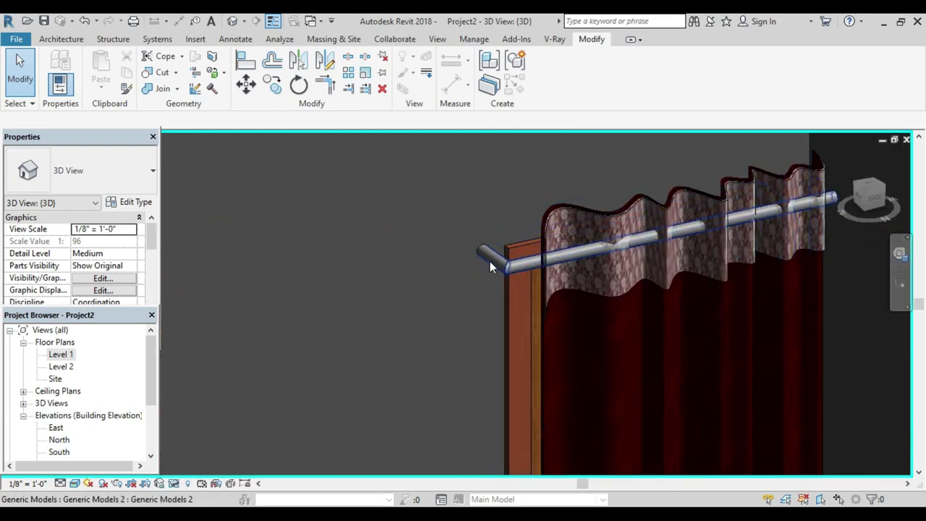
{"action": "scroll", "coordinate": [496, 269], "scroll_direction": "down", "scroll_amount": 2}
{"action": "scroll", "coordinate": [505, 297], "scroll_direction": "down", "scroll_amount": 3}
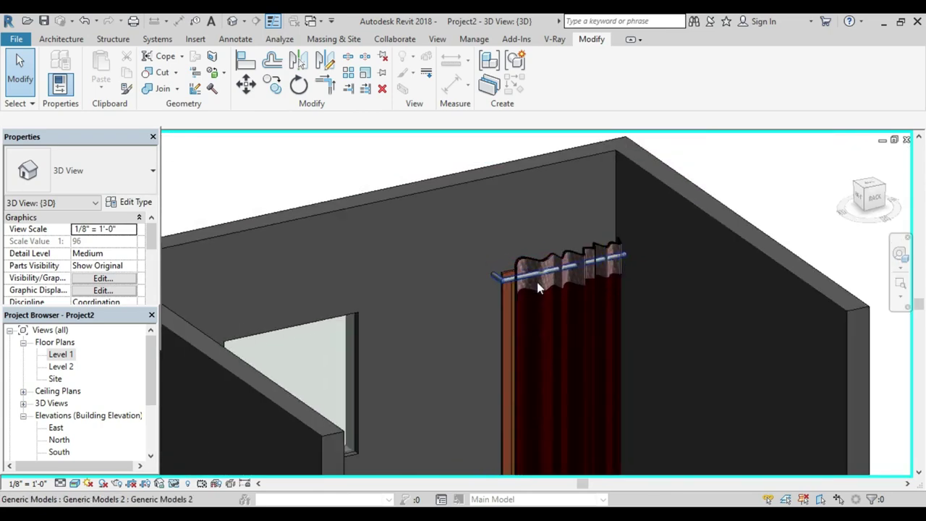
{"action": "mouse_move", "coordinate": [536, 287]}
{"action": "middle_mouse_down", "text": "shift"}
{"action": "mouse_move", "coordinate": [513, 304]}
{"action": "mouse_move", "coordinate": [718, 289]}
{"action": "mouse_move", "coordinate": [682, 293]}
{"action": "middle_mouse_up", "text": "shift"}
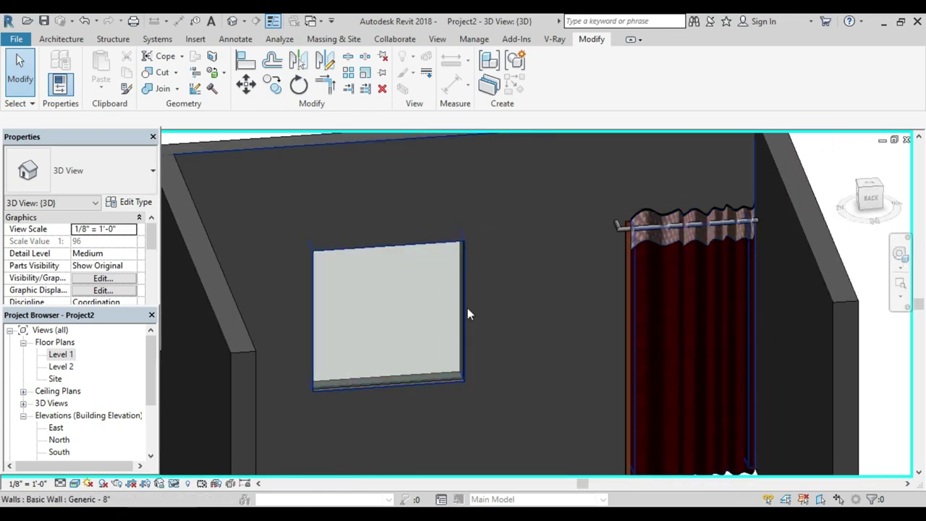
{"action": "scroll", "coordinate": [495, 301], "scroll_direction": "down", "scroll_amount": 1}
{"action": "scroll", "coordinate": [494, 302], "scroll_direction": "down", "scroll_amount": 2}
{"action": "mouse_move", "coordinate": [540, 299]}
{"action": "middle_mouse_down", "text": "shift"}
{"action": "mouse_move", "coordinate": [539, 273]}
{"action": "mouse_move", "coordinate": [551, 297]}
{"action": "mouse_move", "coordinate": [405, 271]}
{"action": "middle_mouse_up", "text": "shift"}
{"action": "scroll", "coordinate": [508, 288], "scroll_direction": "up", "scroll_amount": 2}
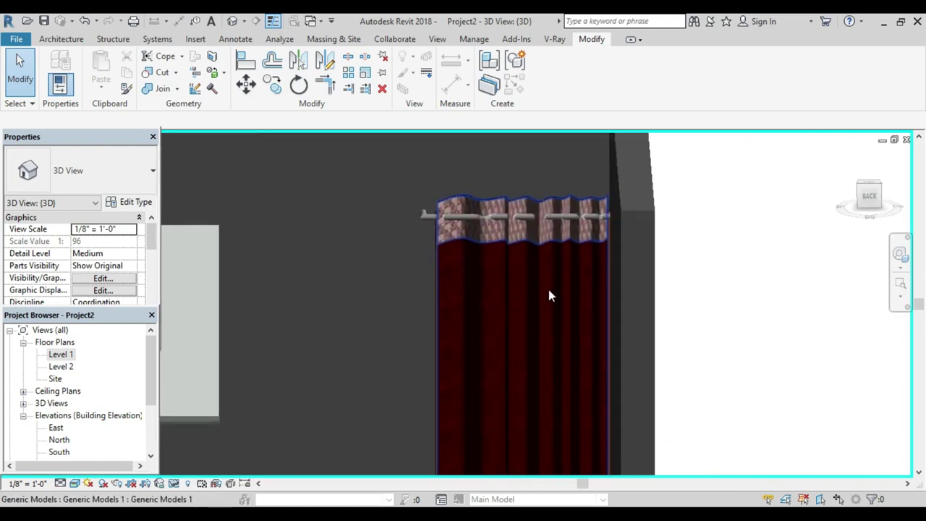
{"action": "middle_click_drag", "start_coordinate": [547, 298], "coordinate": [434, 289]}
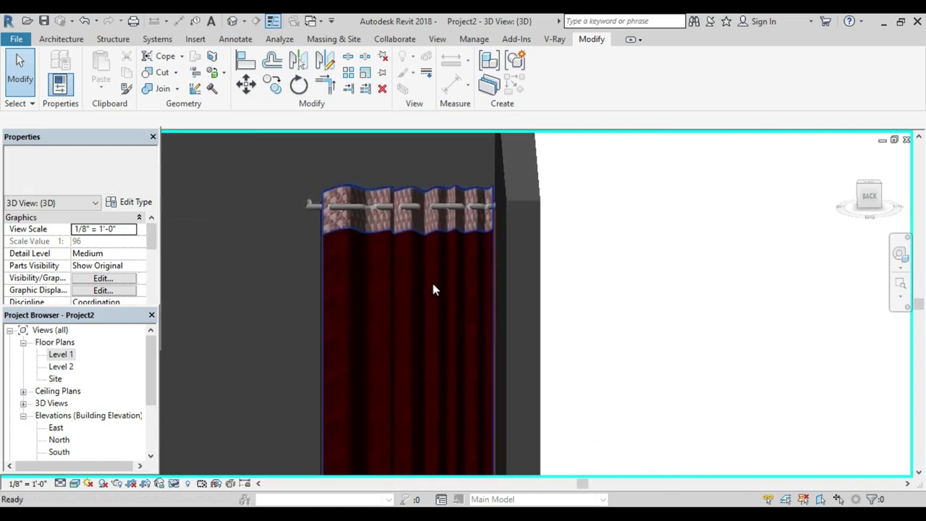
Step: Turn to the BACK view, centre the curtain, and select it
{"action": "left_click", "coordinate": [872, 199]}
{"action": "scroll", "coordinate": [561, 334], "scroll_direction": "up", "scroll_amount": 2}
{"action": "scroll", "coordinate": [563, 335], "scroll_direction": "up", "scroll_amount": 1}
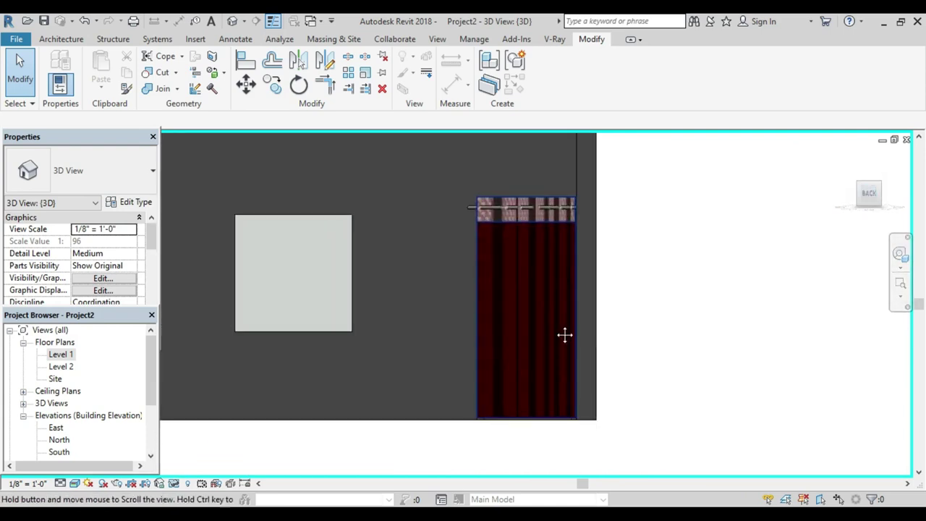
{"action": "middle_click_drag", "start_coordinate": [564, 334], "coordinate": [392, 326]}
{"action": "left_click", "coordinate": [380, 314]}
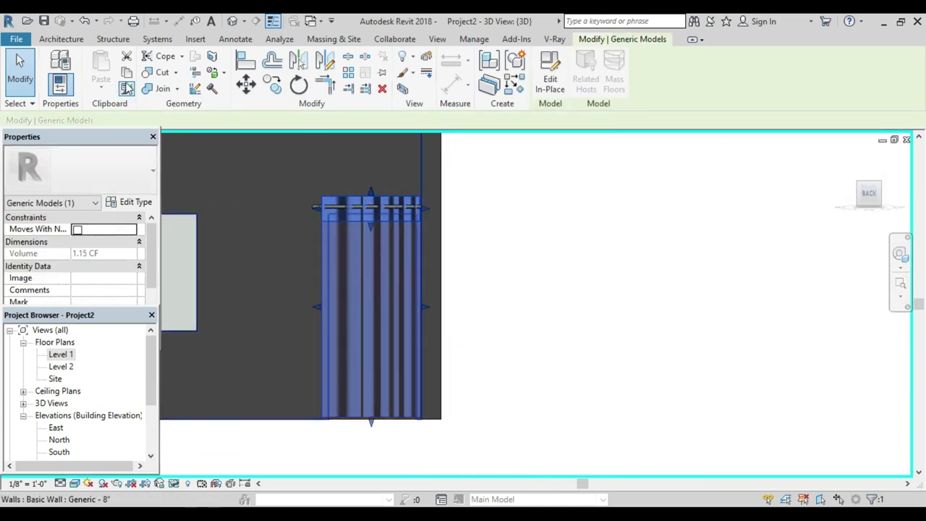
Step: Edit the curtain in place and select its two extrusion elements
{"action": "left_click", "coordinate": [547, 72]}
{"action": "left_click", "coordinate": [379, 266]}
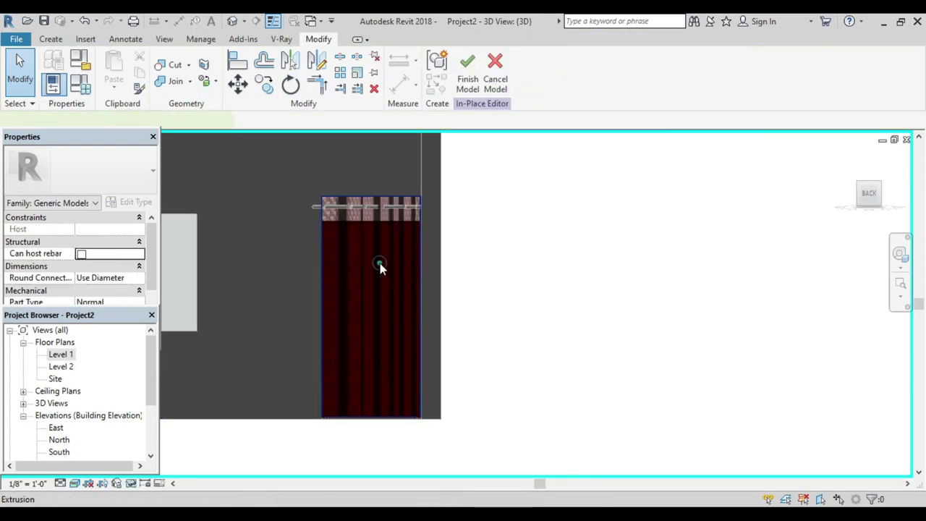
{"action": "scroll", "coordinate": [381, 214], "scroll_direction": "up", "scroll_amount": 3}
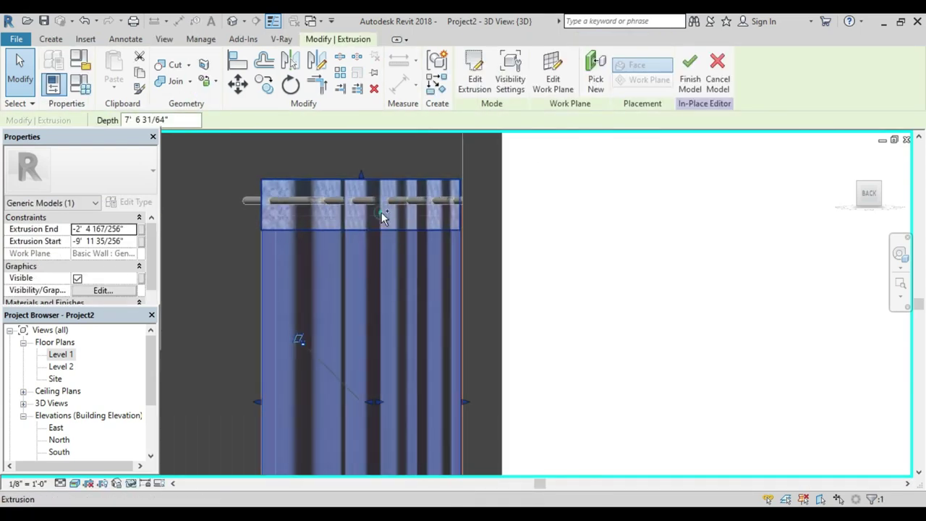
{"action": "left_click", "coordinate": [381, 212], "text": "ctrl"}
{"action": "scroll", "coordinate": [413, 265], "scroll_direction": "down", "scroll_amount": 2}
{"action": "middle_click_drag", "start_coordinate": [413, 262], "coordinate": [407, 242]}
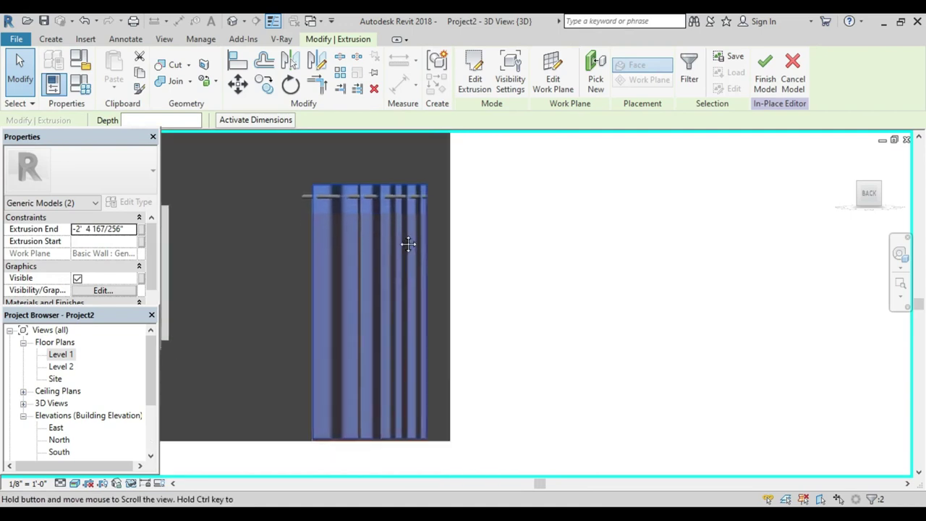
Step: Start a void extrusion with its sketch plane set to the wall face
{"action": "left_click", "coordinate": [51, 39]}
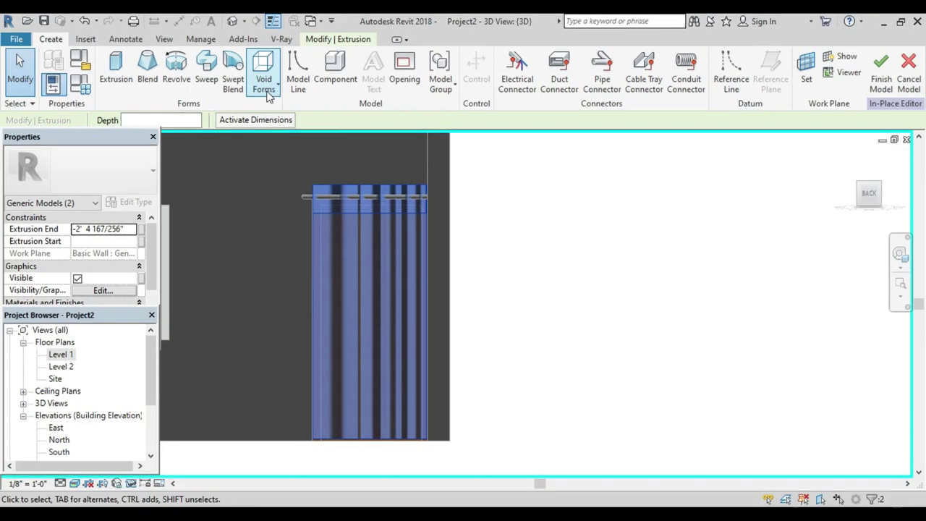
{"action": "left_click", "coordinate": [266, 86]}
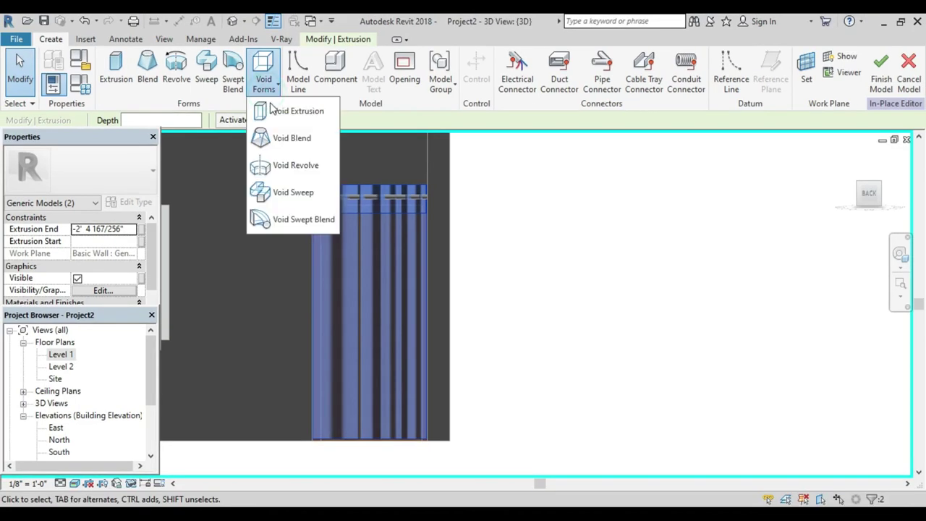
{"action": "left_click", "coordinate": [276, 112]}
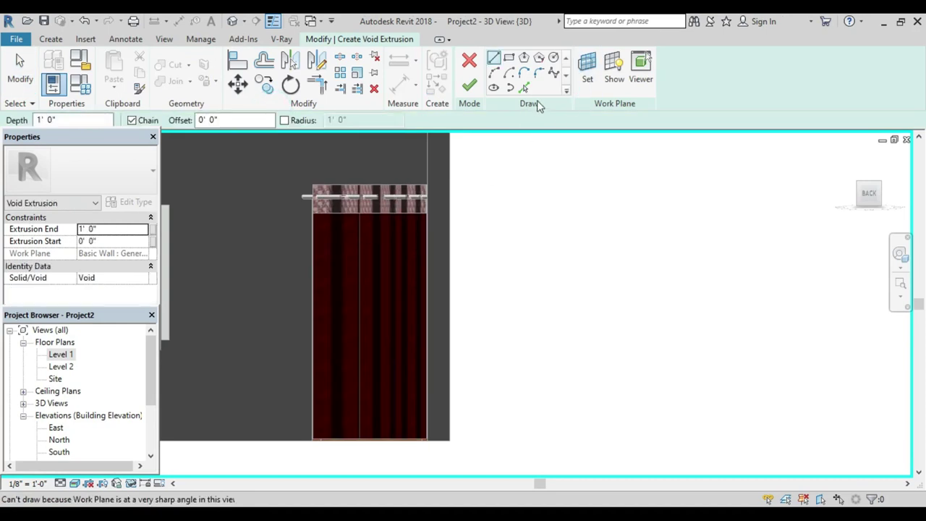
{"action": "left_click", "coordinate": [591, 85]}
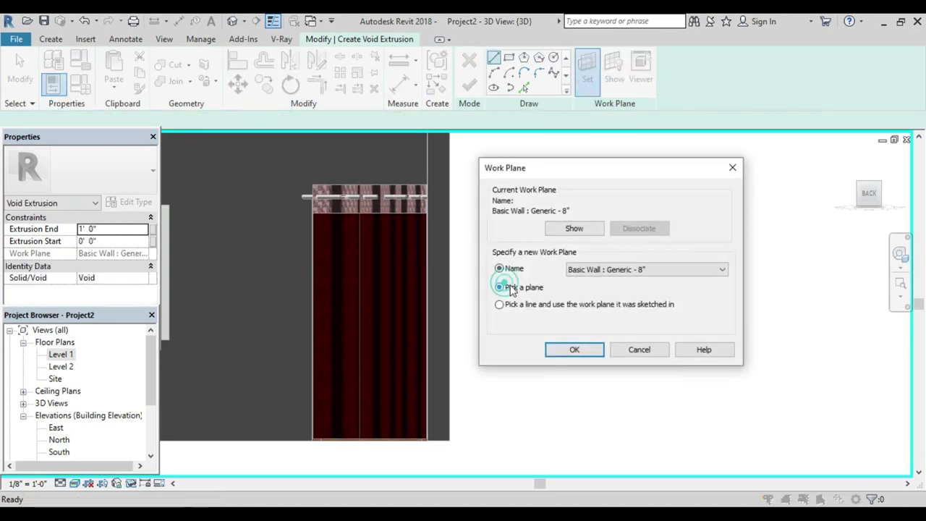
{"action": "left_click", "coordinate": [571, 351]}
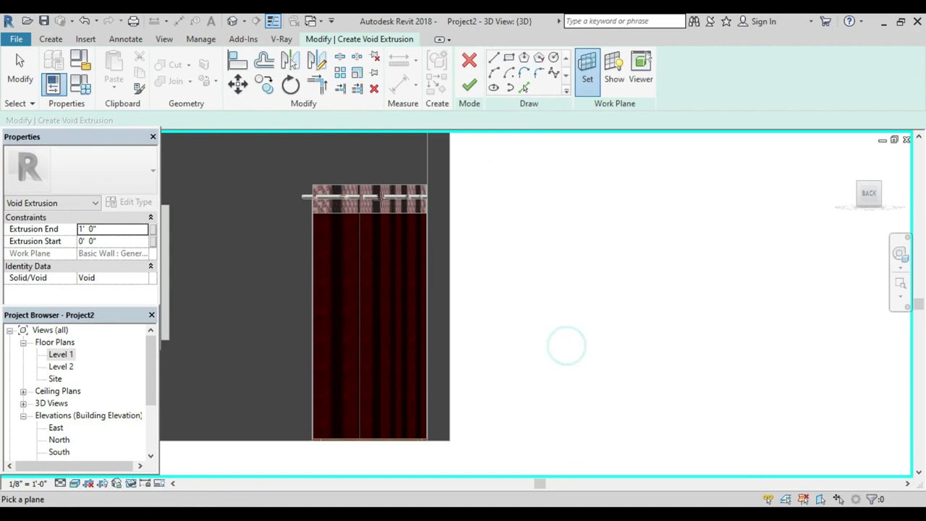
{"action": "left_click", "coordinate": [318, 160]}
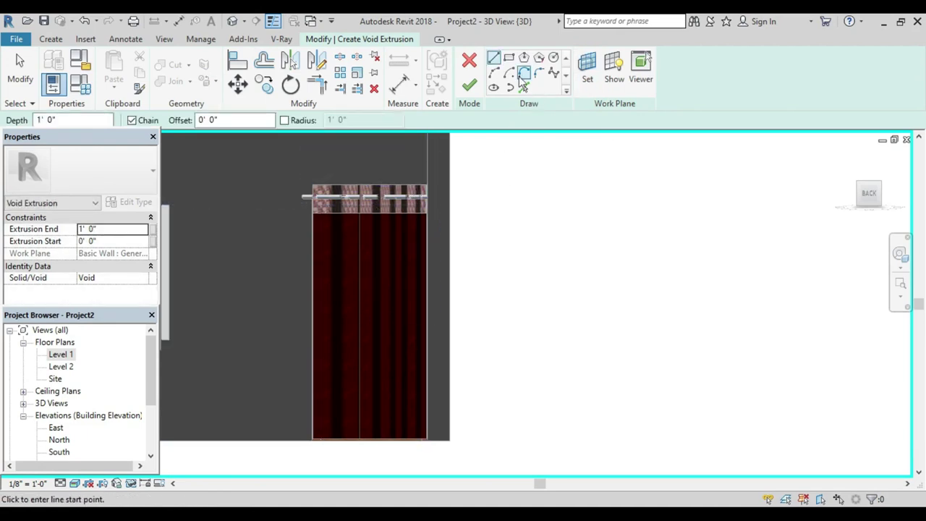
Step: Sketch a rectangle from the curtain's top to its bottom edge and finish the void
{"action": "left_click", "coordinate": [509, 58]}
{"action": "scroll", "coordinate": [370, 201], "scroll_direction": "up", "scroll_amount": 2}
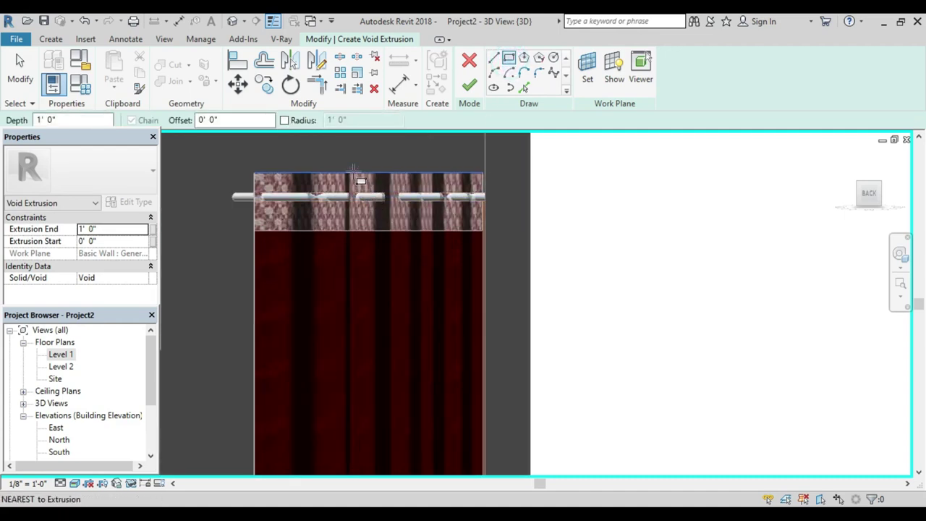
{"action": "left_click", "coordinate": [353, 171]}
{"action": "scroll", "coordinate": [367, 402], "scroll_direction": "down", "scroll_amount": 2}
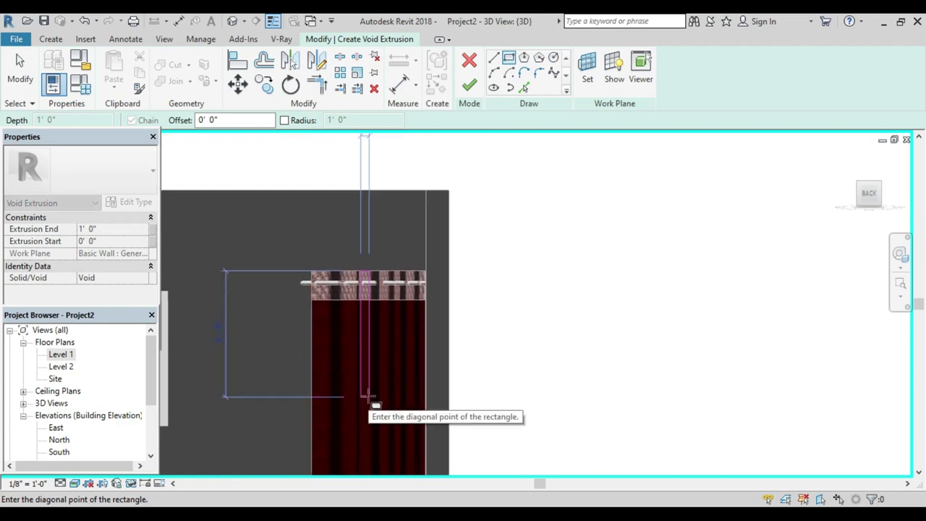
{"action": "middle_click_drag", "start_coordinate": [367, 403], "coordinate": [320, 223]}
{"action": "scroll", "coordinate": [322, 345], "scroll_direction": "up", "scroll_amount": 2}
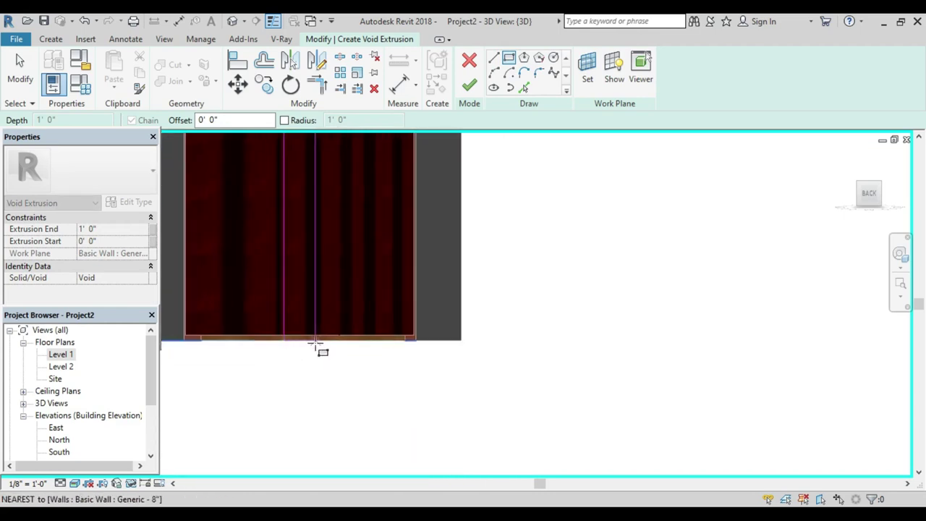
{"action": "scroll", "coordinate": [293, 345], "scroll_direction": "up", "scroll_amount": 2}
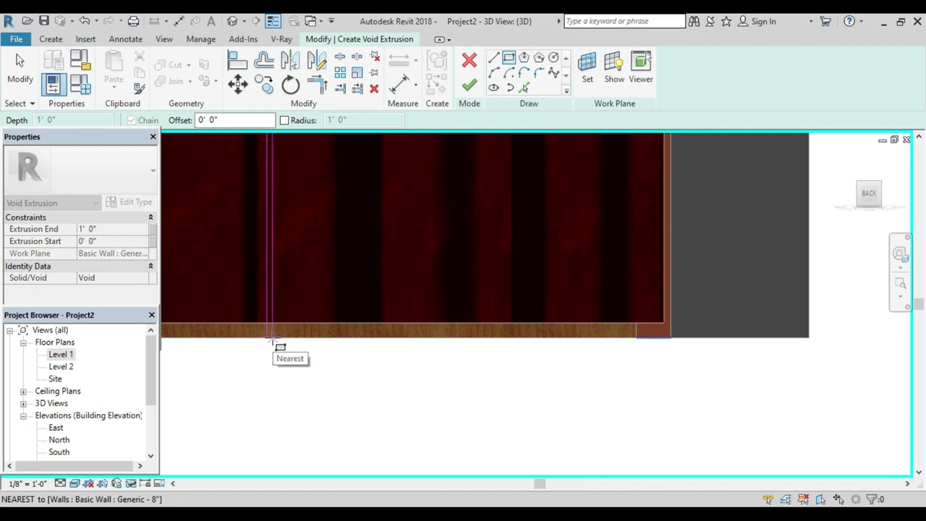
{"action": "left_click", "coordinate": [277, 336]}
{"action": "scroll", "coordinate": [293, 365], "scroll_direction": "down", "scroll_amount": 4}
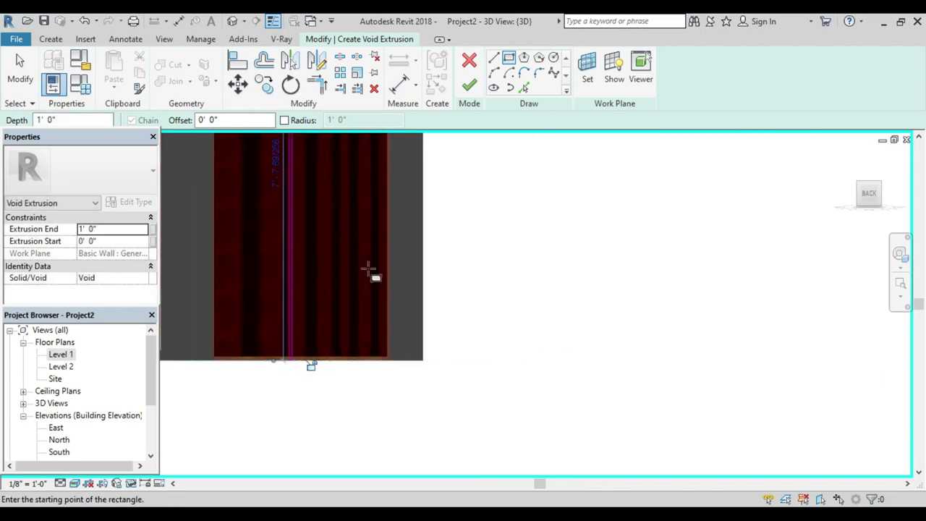
{"action": "left_click", "coordinate": [469, 85]}
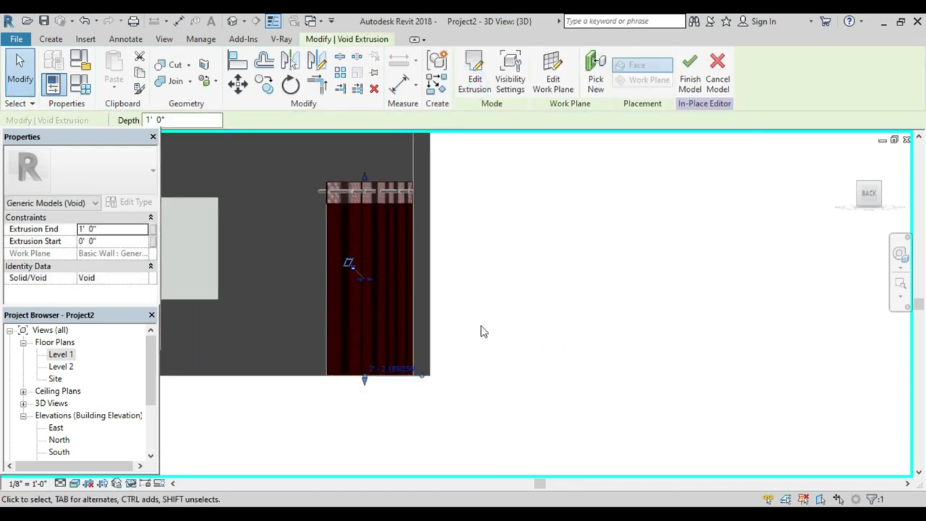
Step: Select the void and drag its depth handle so it extends to -1' 1 101/128" through the curtain
{"action": "mouse_move", "coordinate": [482, 330]}
{"action": "middle_mouse_down", "text": "shift"}
{"action": "mouse_move", "coordinate": [436, 434]}
{"action": "mouse_move", "coordinate": [585, 451]}
{"action": "mouse_move", "coordinate": [442, 266]}
{"action": "middle_mouse_up", "text": "shift"}
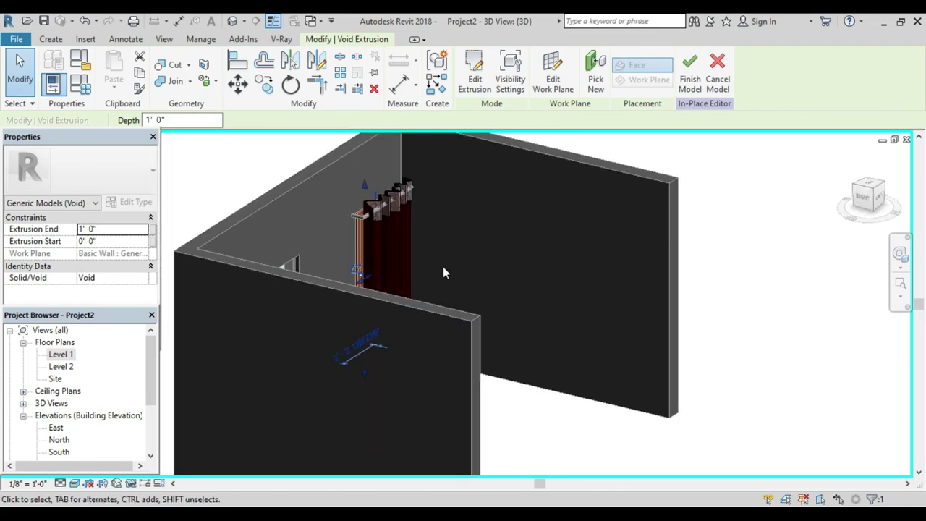
{"action": "scroll", "coordinate": [442, 266], "scroll_direction": "up", "scroll_amount": 3}
{"action": "scroll", "coordinate": [384, 215], "scroll_direction": "up", "scroll_amount": 2}
{"action": "mouse_move", "coordinate": [368, 202]}
{"action": "middle_mouse_down", "text": "shift"}
{"action": "mouse_move", "coordinate": [390, 261]}
{"action": "mouse_move", "coordinate": [395, 344]}
{"action": "middle_mouse_up", "text": "shift"}
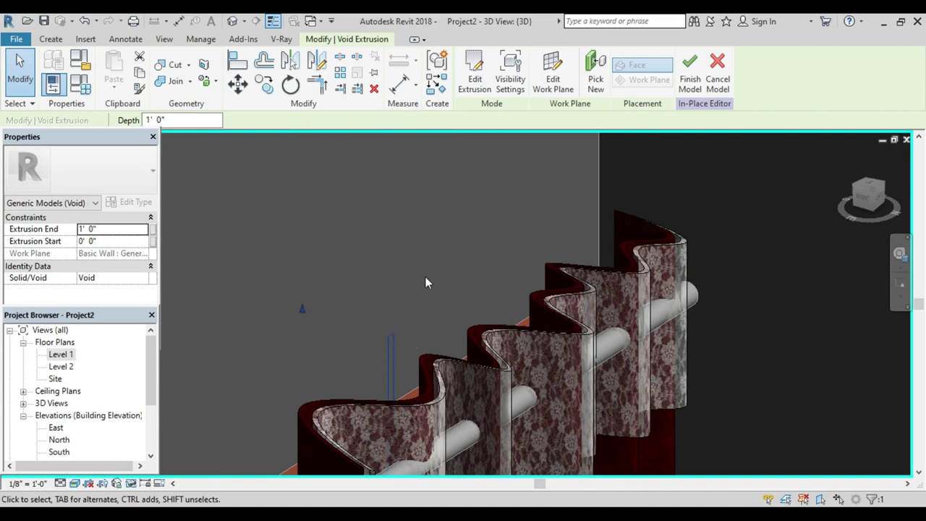
{"action": "scroll", "coordinate": [405, 300], "scroll_direction": "down", "scroll_amount": 2}
{"action": "scroll", "coordinate": [376, 318], "scroll_direction": "down", "scroll_amount": 2}
{"action": "middle_click_drag", "start_coordinate": [348, 307], "coordinate": [393, 271], "text": "shift"}
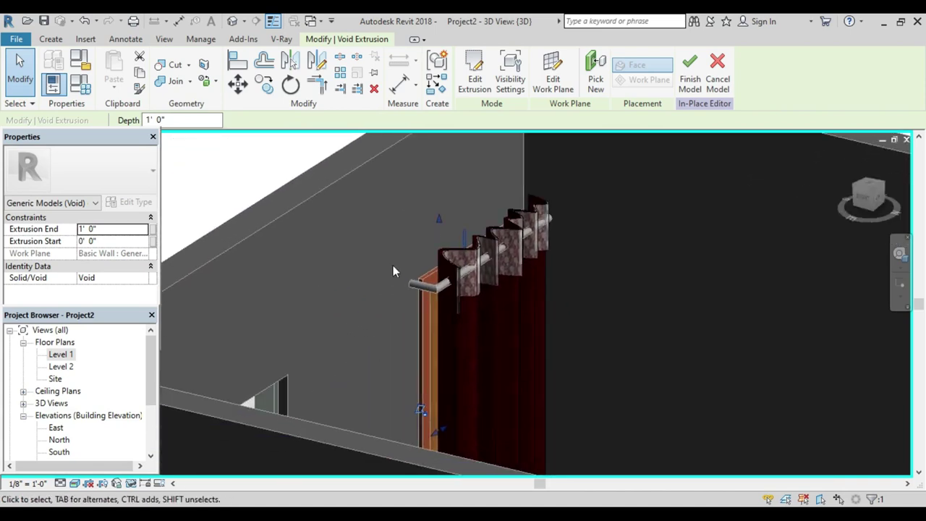
{"action": "key", "text": "Escape"}
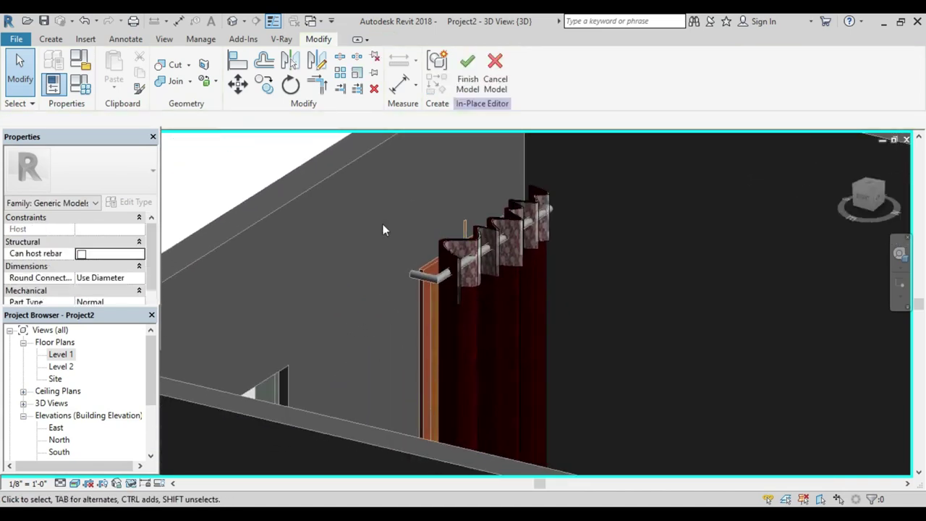
{"action": "scroll", "coordinate": [470, 231], "scroll_direction": "up", "scroll_amount": 2}
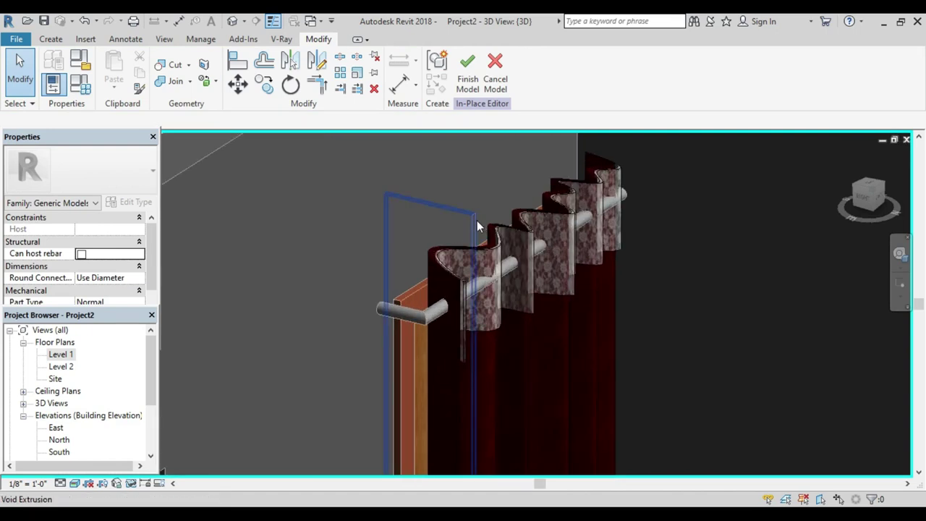
{"action": "left_click", "coordinate": [475, 226]}
{"action": "scroll", "coordinate": [470, 215], "scroll_direction": "down", "scroll_amount": 3}
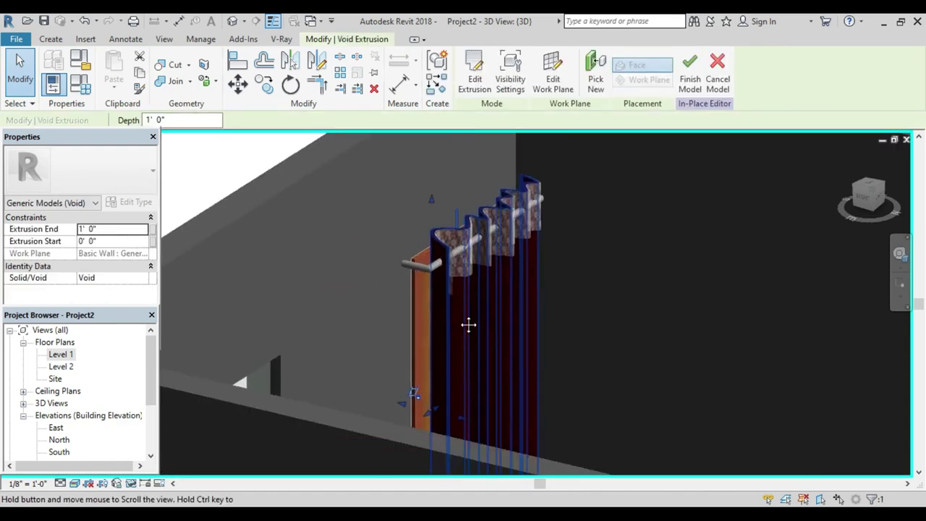
{"action": "scroll", "coordinate": [410, 320], "scroll_direction": "up", "scroll_amount": 3}
{"action": "left_click", "coordinate": [422, 311]}
{"action": "left_click_drag", "start_coordinate": [423, 311], "coordinate": [470, 327]}
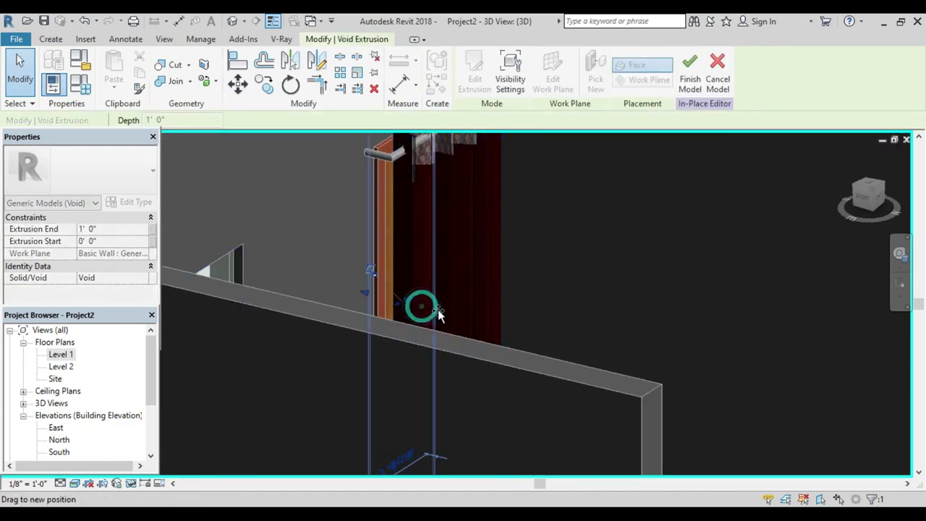
Step: Try to finish the in-place model, then cancel the void-form error to keep editing
{"action": "scroll", "coordinate": [503, 311], "scroll_direction": "down", "scroll_amount": 3}
{"action": "middle_click_drag", "start_coordinate": [503, 311], "coordinate": [437, 368]}
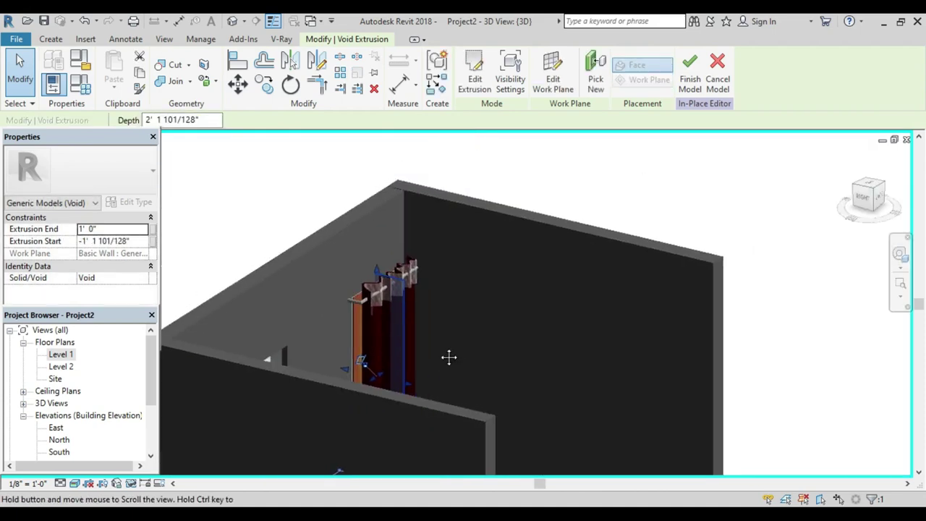
{"action": "left_click", "coordinate": [689, 85]}
{"action": "left_click", "coordinate": [561, 317]}
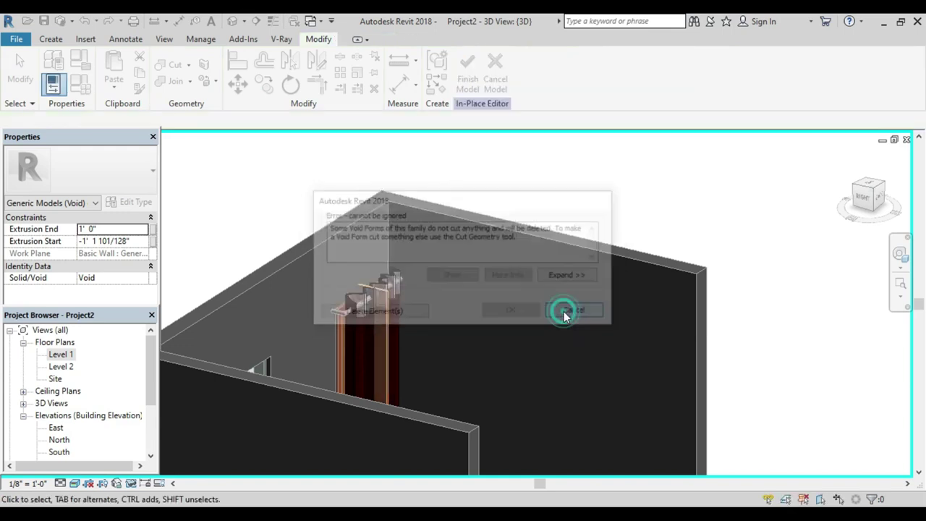
{"action": "scroll", "coordinate": [455, 302], "scroll_direction": "up", "scroll_amount": 3}
{"action": "middle_click_drag", "start_coordinate": [455, 302], "coordinate": [402, 299]}
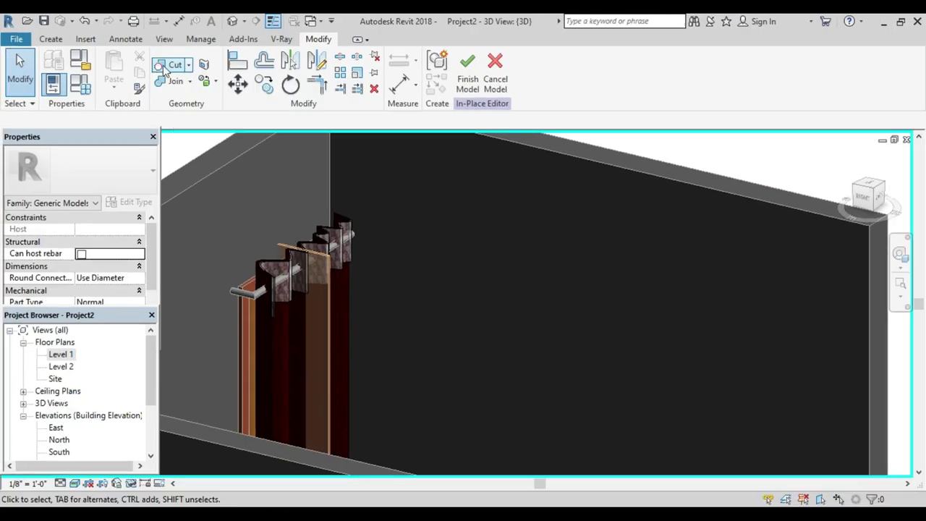
Step: Cut the curtain solid with the void using Cut Geometry and finish the model
{"action": "left_click", "coordinate": [165, 68]}
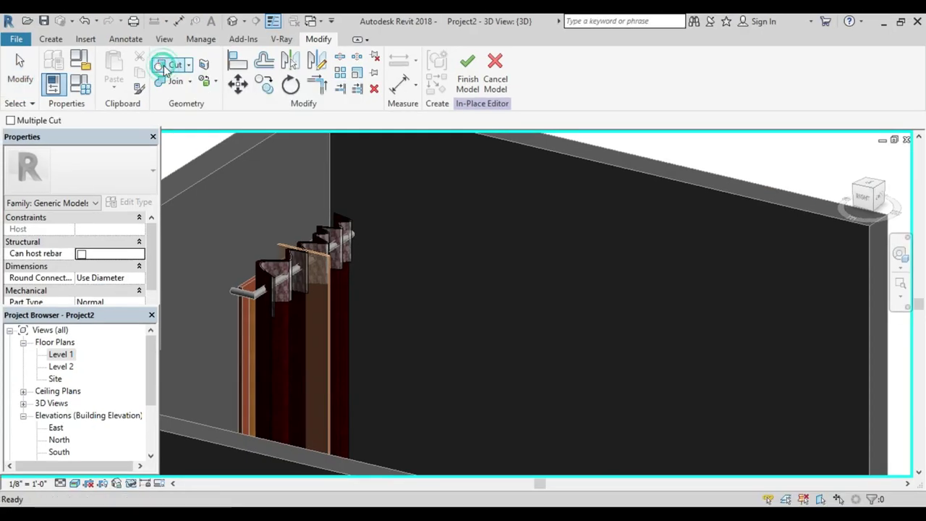
{"action": "left_click", "coordinate": [324, 261]}
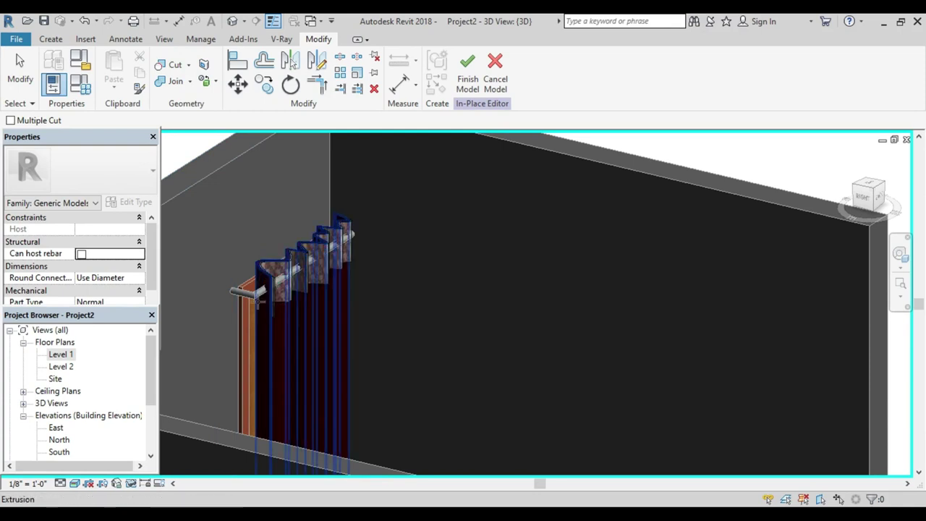
{"action": "left_click", "coordinate": [258, 301]}
{"action": "scroll", "coordinate": [326, 278], "scroll_direction": "up", "scroll_amount": 2}
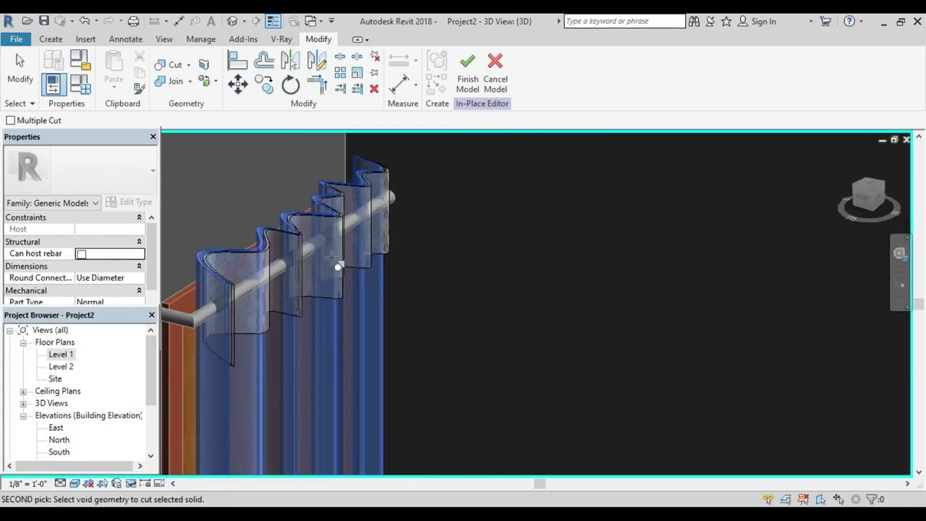
{"action": "middle_click_drag", "start_coordinate": [337, 265], "coordinate": [452, 203], "text": "shift"}
{"action": "left_click", "coordinate": [457, 81]}
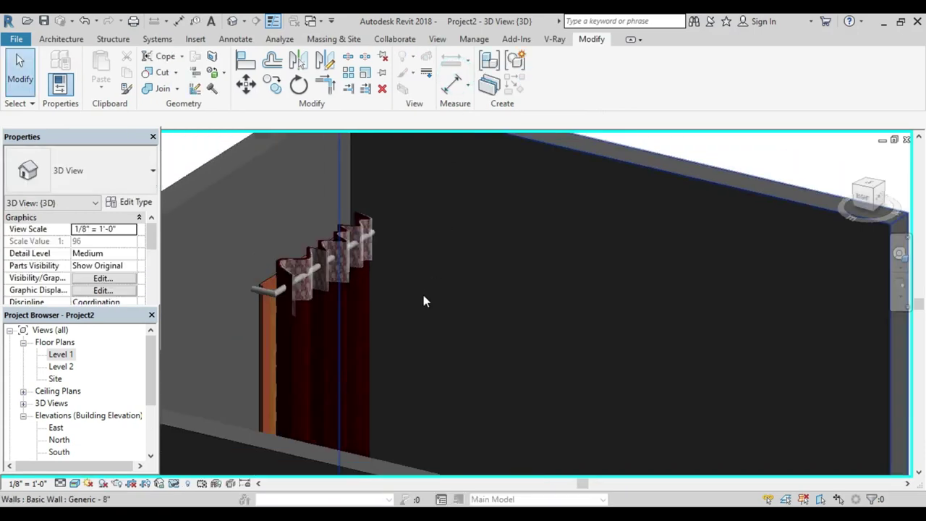
Step: Orbit and zoom around the finished curtain to inspect the cut from several angles
{"action": "mouse_move", "coordinate": [422, 291]}
{"action": "middle_mouse_down", "text": "shift"}
{"action": "mouse_move", "coordinate": [486, 250]}
{"action": "mouse_move", "coordinate": [364, 290]}
{"action": "middle_mouse_up", "text": "shift"}
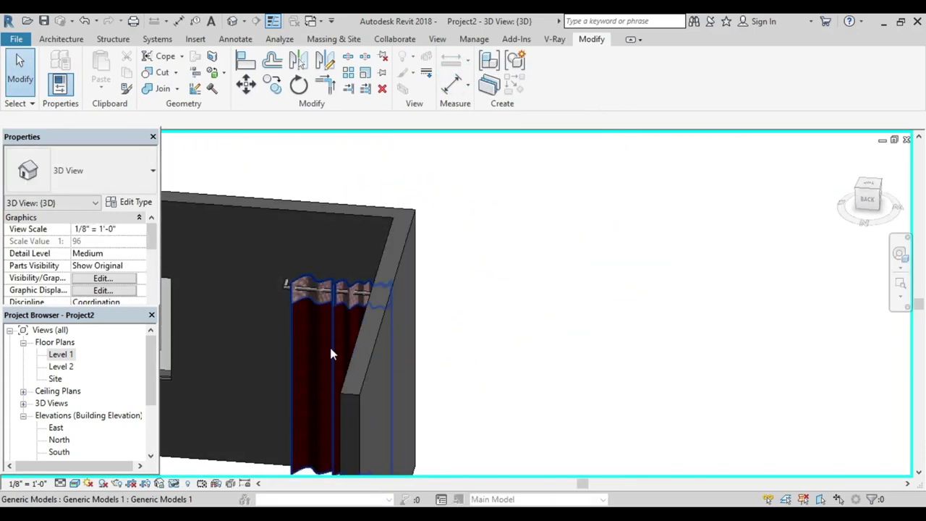
{"action": "middle_click_drag", "start_coordinate": [330, 351], "coordinate": [562, 237], "text": "shift"}
{"action": "middle_click_drag", "start_coordinate": [533, 299], "coordinate": [581, 167], "text": "shift"}
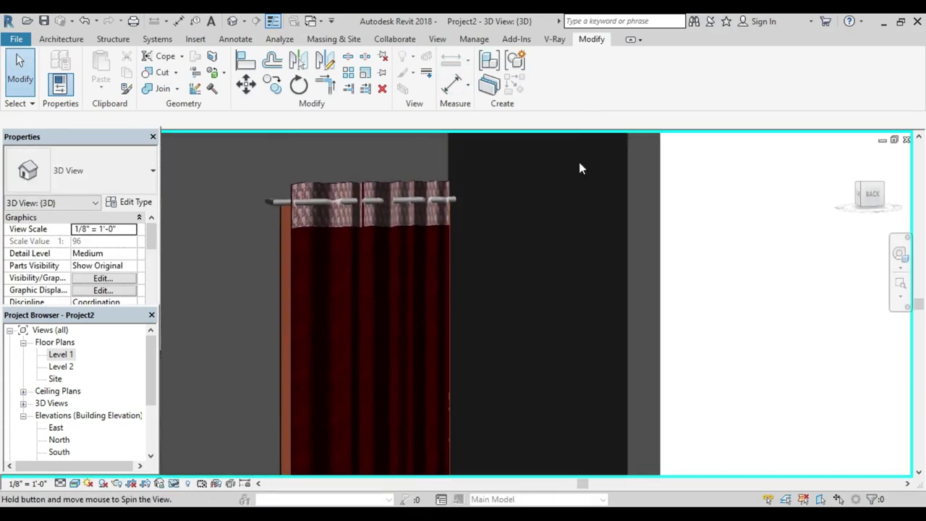
{"action": "mouse_move", "coordinate": [504, 314]}
{"action": "middle_mouse_down"}
{"action": "mouse_move", "coordinate": [442, 311]}
{"action": "mouse_move", "coordinate": [380, 374]}
{"action": "mouse_move", "coordinate": [321, 397]}
{"action": "mouse_move", "coordinate": [372, 379]}
{"action": "middle_mouse_up"}
{"action": "scroll", "coordinate": [441, 310], "scroll_direction": "down", "scroll_amount": 1}
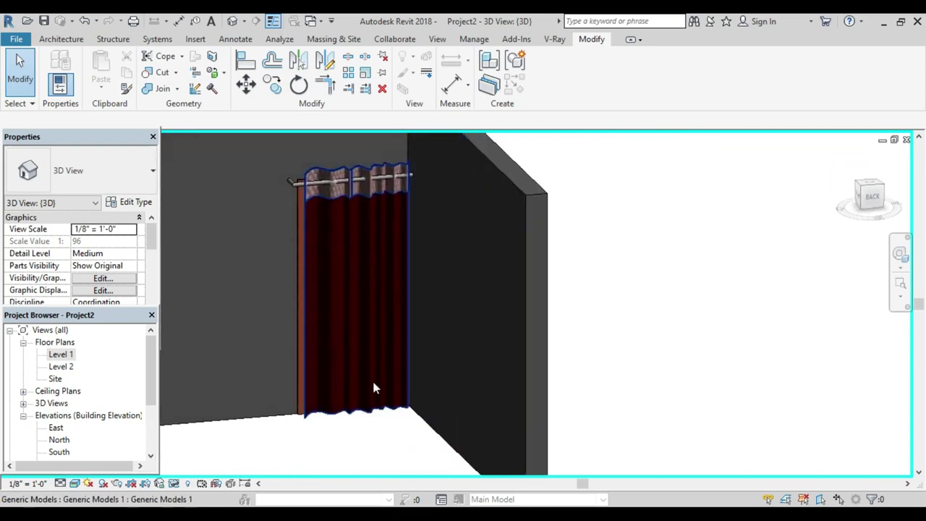
{"action": "scroll", "coordinate": [352, 390], "scroll_direction": "up", "scroll_amount": 2}
{"action": "scroll", "coordinate": [323, 390], "scroll_direction": "up", "scroll_amount": 2}
{"action": "scroll", "coordinate": [408, 293], "scroll_direction": "down", "scroll_amount": 3}
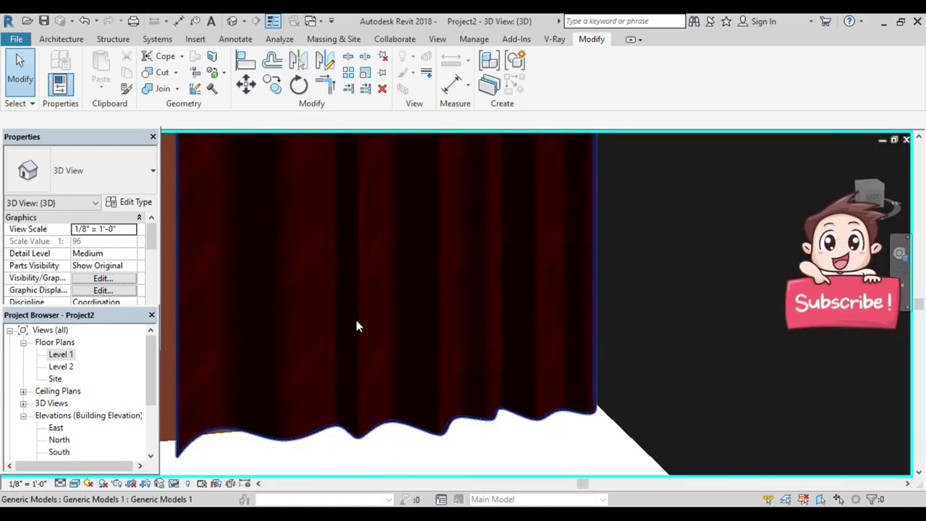
Step: Bring the curtain, rod and wall into view and select the curtain model
{"action": "mouse_move", "coordinate": [357, 325]}
{"action": "middle_mouse_down", "text": "shift"}
{"action": "mouse_move", "coordinate": [392, 241]}
{"action": "mouse_move", "coordinate": [362, 414]}
{"action": "middle_mouse_up", "text": "shift"}
{"action": "scroll", "coordinate": [362, 416], "scroll_direction": "down", "scroll_amount": 3}
{"action": "middle_click_drag", "start_coordinate": [370, 234], "coordinate": [347, 296], "text": "shift"}
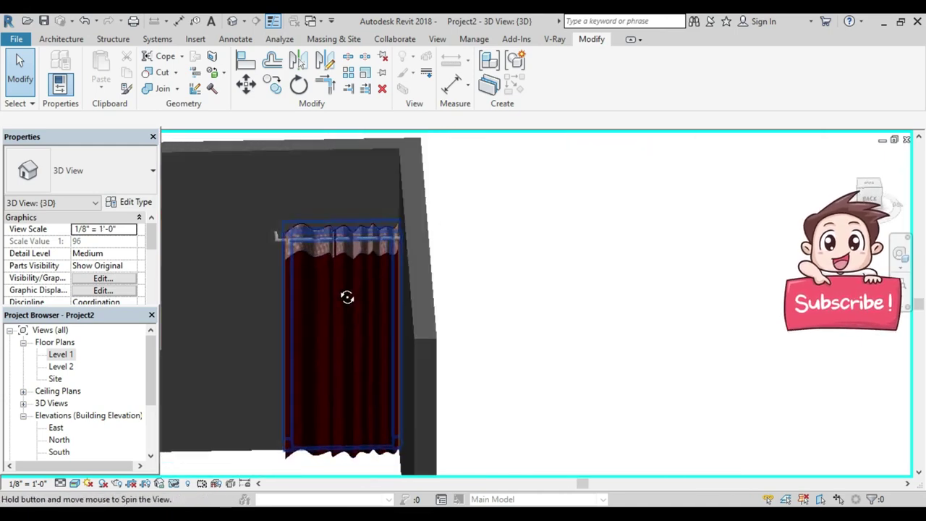
{"action": "scroll", "coordinate": [333, 248], "scroll_direction": "up", "scroll_amount": 3}
{"action": "scroll", "coordinate": [334, 210], "scroll_direction": "up", "scroll_amount": 2}
{"action": "scroll", "coordinate": [334, 210], "scroll_direction": "up", "scroll_amount": 2}
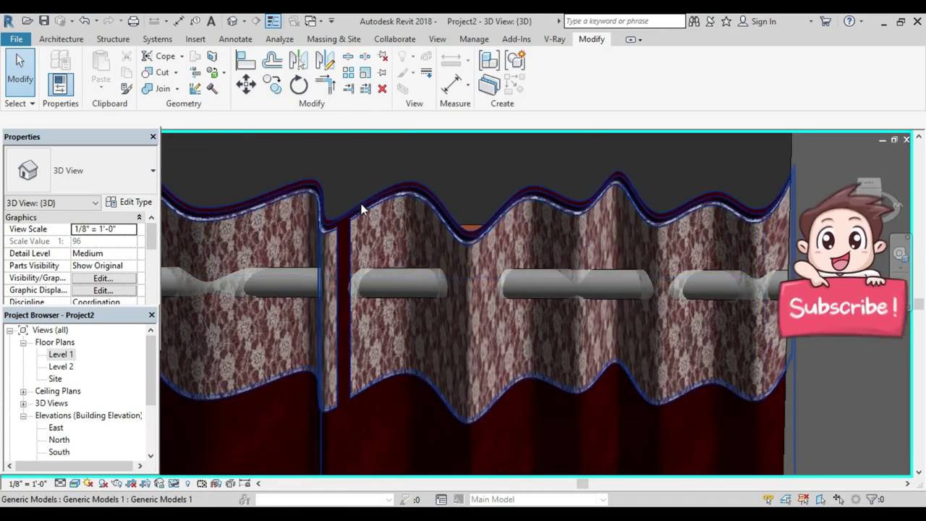
{"action": "scroll", "coordinate": [352, 231], "scroll_direction": "down", "scroll_amount": 3}
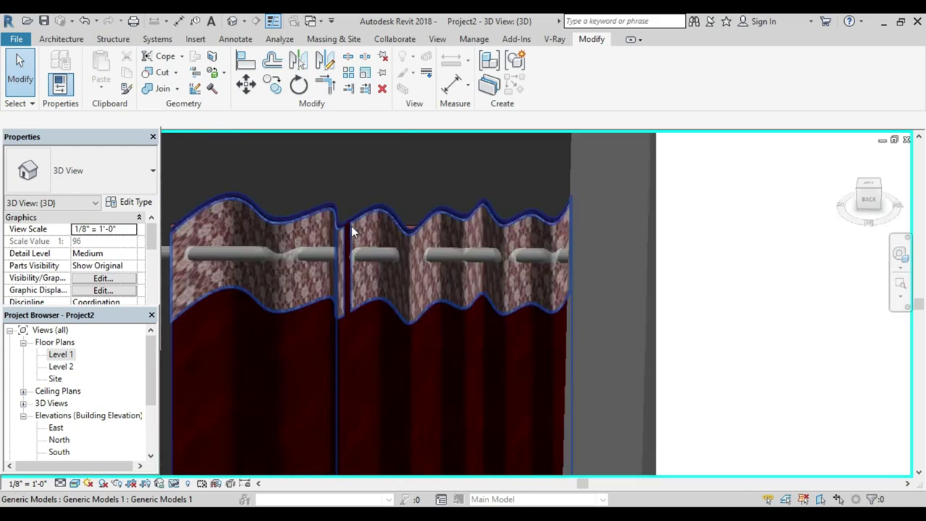
{"action": "left_click", "coordinate": [351, 225]}
Step: Reopen the curtain for in-place editing and orbit to an angled view of its top
{"action": "left_click", "coordinate": [550, 81]}
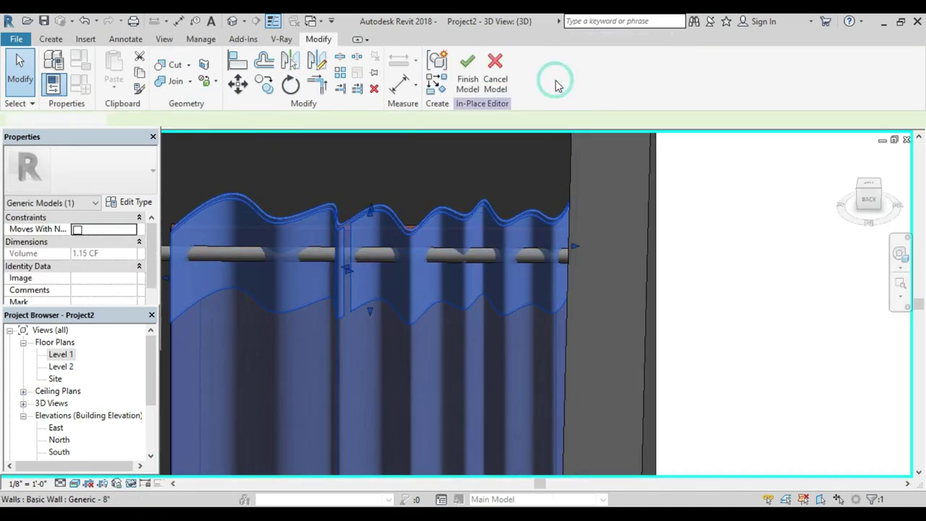
{"action": "left_click", "coordinate": [348, 237]}
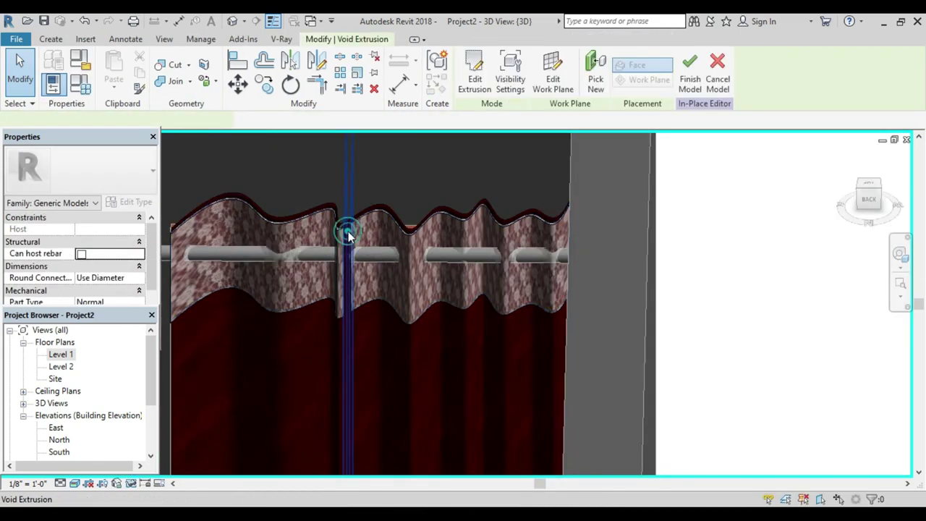
{"action": "scroll", "coordinate": [362, 235], "scroll_direction": "down", "scroll_amount": 2}
{"action": "mouse_move", "coordinate": [374, 236]}
{"action": "middle_mouse_down", "text": "shift"}
{"action": "mouse_move", "coordinate": [454, 286]}
{"action": "mouse_move", "coordinate": [420, 272]}
{"action": "middle_mouse_up", "text": "shift"}
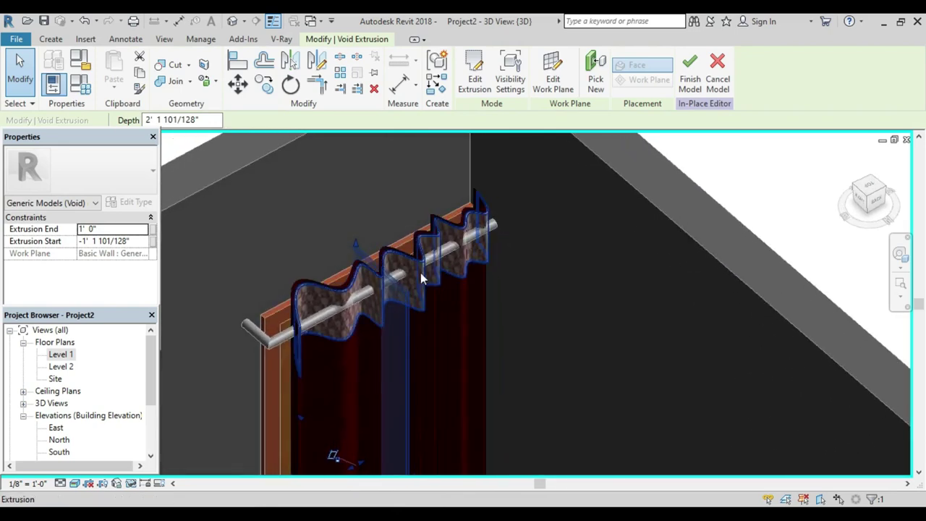
{"action": "scroll", "coordinate": [421, 273], "scroll_direction": "up", "scroll_amount": 3}
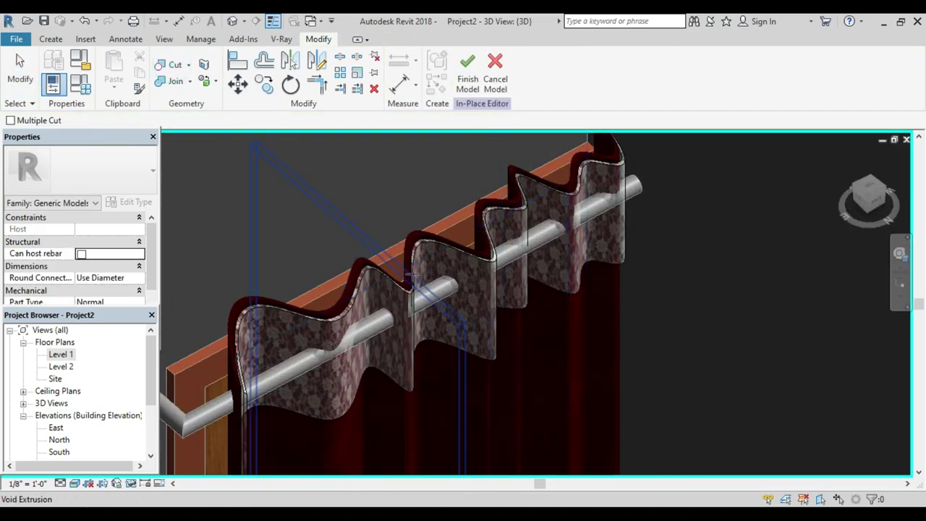
{"action": "scroll", "coordinate": [410, 274], "scroll_direction": "up", "scroll_amount": 3}
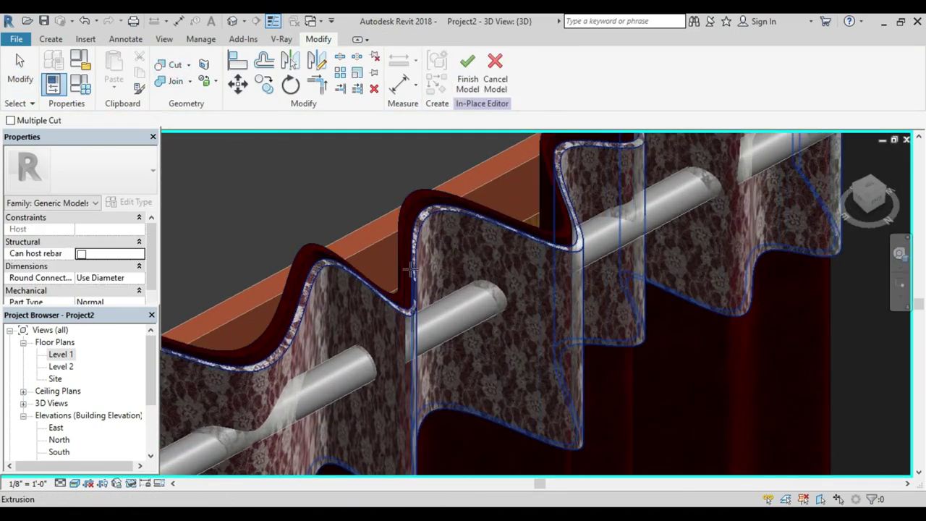
Step: Cut the curtain extrusion with the void extrusion and finish the in-place model
{"action": "left_click", "coordinate": [393, 291]}
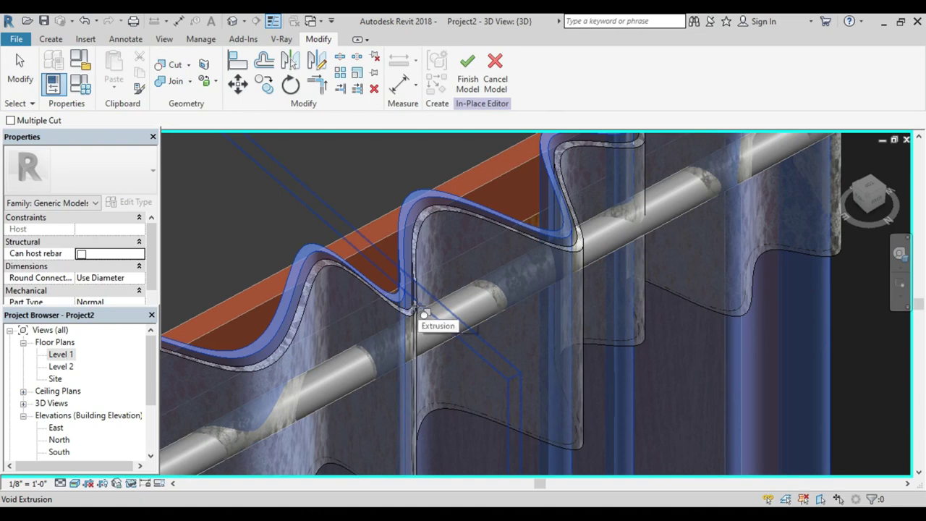
{"action": "left_click", "coordinate": [414, 308]}
{"action": "scroll", "coordinate": [430, 292], "scroll_direction": "down", "scroll_amount": 3}
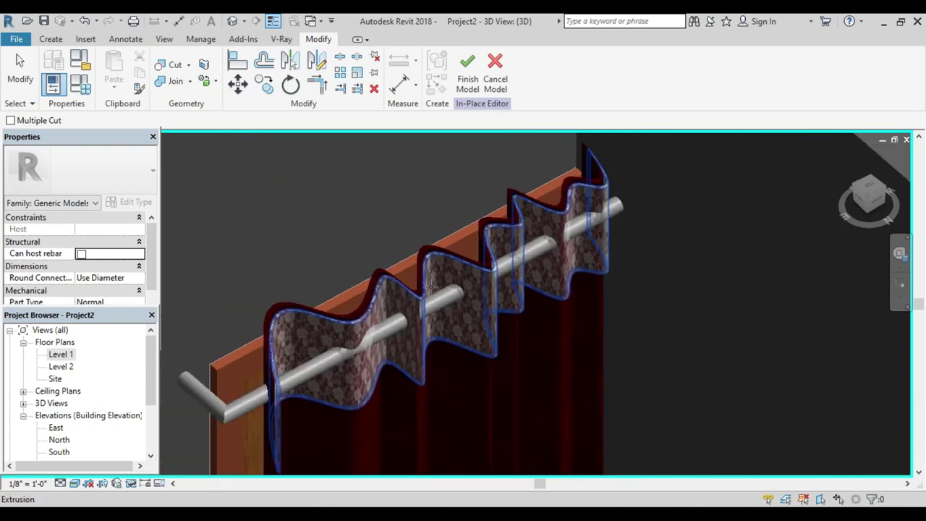
{"action": "scroll", "coordinate": [430, 293], "scroll_direction": "down", "scroll_amount": 3}
{"action": "left_click", "coordinate": [466, 81]}
Step: Orbit and zoom to inspect the finished curtain from the front and from below
{"action": "scroll", "coordinate": [463, 304], "scroll_direction": "down", "scroll_amount": 3}
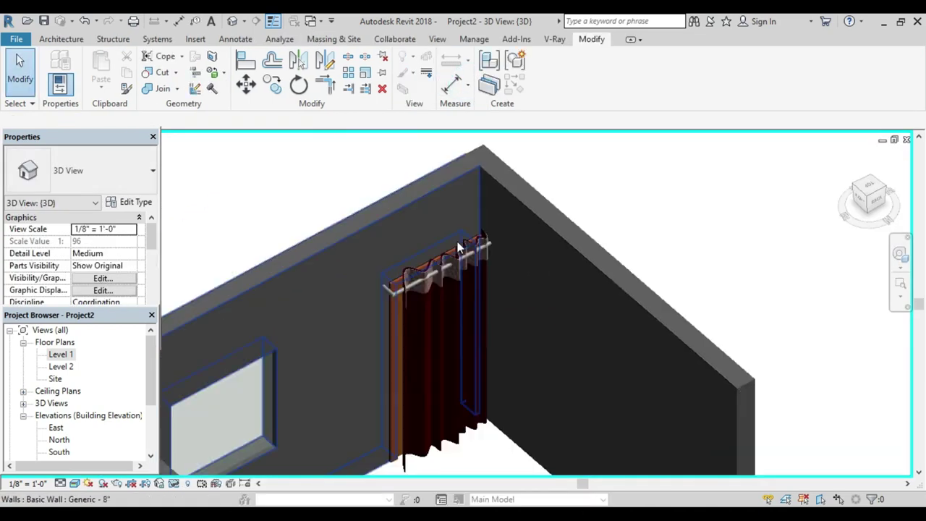
{"action": "mouse_move", "coordinate": [516, 248]}
{"action": "middle_mouse_down", "text": "shift"}
{"action": "mouse_move", "coordinate": [460, 207]}
{"action": "mouse_move", "coordinate": [434, 374]}
{"action": "mouse_move", "coordinate": [389, 264]}
{"action": "mouse_move", "coordinate": [570, 343]}
{"action": "mouse_move", "coordinate": [558, 275]}
{"action": "mouse_move", "coordinate": [532, 292]}
{"action": "middle_mouse_up", "text": "shift"}
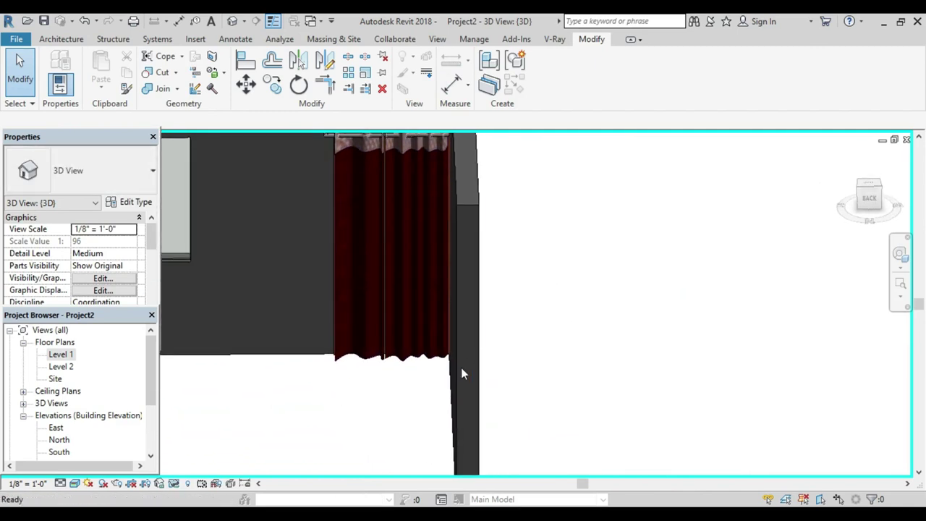
{"action": "mouse_move", "coordinate": [456, 395]}
{"action": "middle_mouse_down", "text": "shift"}
{"action": "mouse_move", "coordinate": [417, 374]}
{"action": "mouse_move", "coordinate": [382, 370]}
{"action": "mouse_move", "coordinate": [399, 351]}
{"action": "mouse_move", "coordinate": [393, 362]}
{"action": "middle_mouse_up", "text": "shift"}
{"action": "scroll", "coordinate": [372, 358], "scroll_direction": "up", "scroll_amount": 2}
{"action": "scroll", "coordinate": [398, 358], "scroll_direction": "down", "scroll_amount": 1}
{"action": "scroll", "coordinate": [367, 359], "scroll_direction": "down", "scroll_amount": 2}
{"action": "scroll", "coordinate": [354, 357], "scroll_direction": "up", "scroll_amount": 2}
{"action": "scroll", "coordinate": [394, 343], "scroll_direction": "up", "scroll_amount": 2}
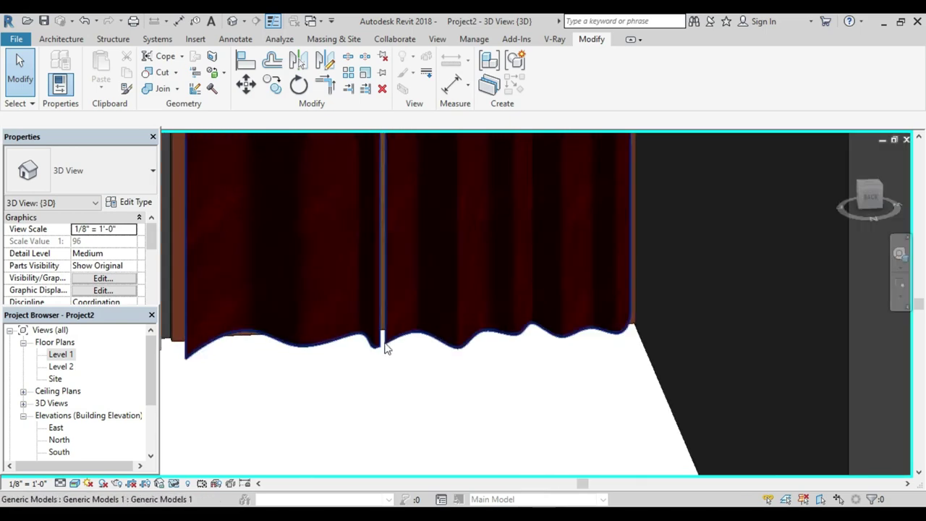
{"action": "scroll", "coordinate": [384, 347], "scroll_direction": "up", "scroll_amount": 1}
{"action": "scroll", "coordinate": [430, 353], "scroll_direction": "down", "scroll_amount": 1}
{"action": "scroll", "coordinate": [427, 355], "scroll_direction": "down", "scroll_amount": 2}
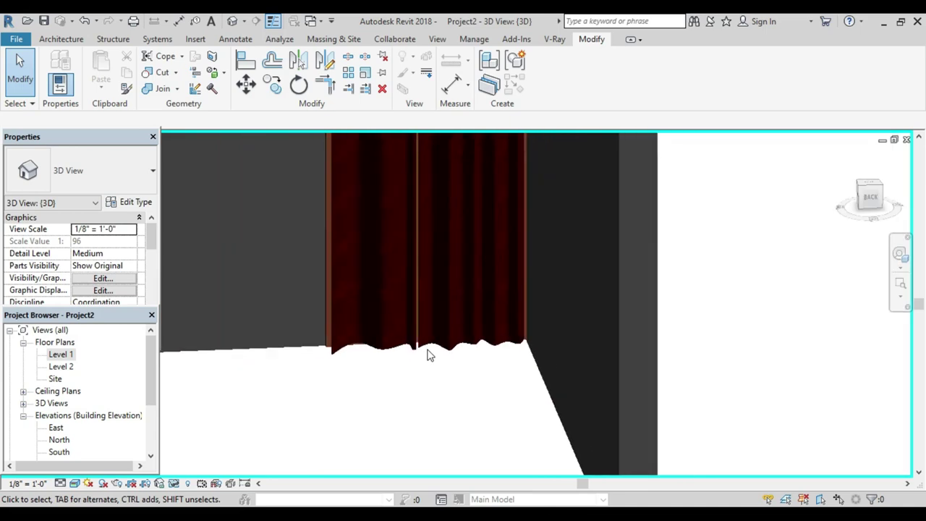
{"action": "scroll", "coordinate": [461, 321], "scroll_direction": "down", "scroll_amount": 2}
Step: Orbit the whole room to change the wall angles
{"action": "middle_click_drag", "start_coordinate": [461, 321], "coordinate": [467, 342], "text": "shift"}
{"action": "scroll", "coordinate": [438, 379], "scroll_direction": "down", "scroll_amount": 1}
{"action": "mouse_move", "coordinate": [438, 379]}
{"action": "middle_mouse_down", "text": "shift"}
{"action": "mouse_move", "coordinate": [427, 373]}
{"action": "mouse_move", "coordinate": [512, 297]}
{"action": "mouse_move", "coordinate": [481, 291]}
{"action": "middle_mouse_up", "text": "shift"}
{"action": "scroll", "coordinate": [484, 273], "scroll_direction": "up", "scroll_amount": 2}
{"action": "scroll", "coordinate": [484, 273], "scroll_direction": "down", "scroll_amount": 2}
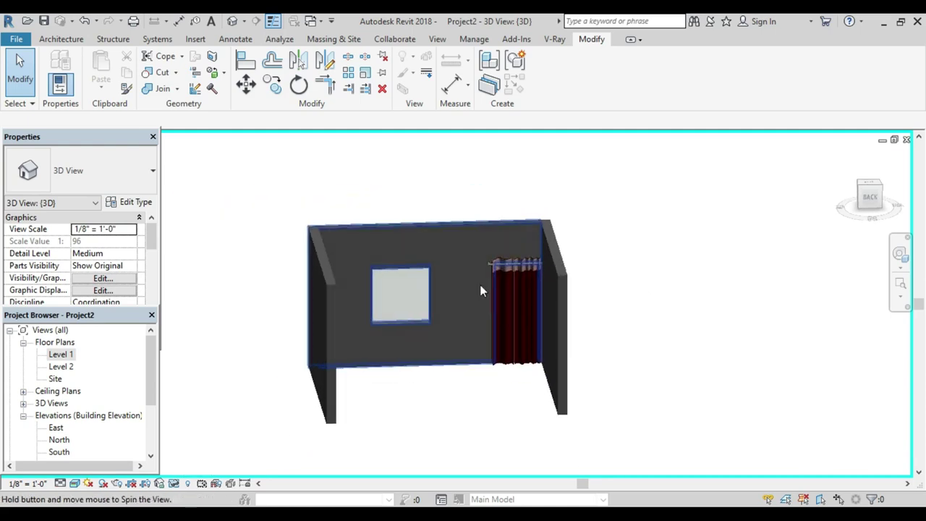
Step: View the room from the BACK ViewCube face, framing the wall, window and curtain
{"action": "left_click", "coordinate": [871, 196]}
{"action": "scroll", "coordinate": [420, 320], "scroll_direction": "up", "scroll_amount": 2}
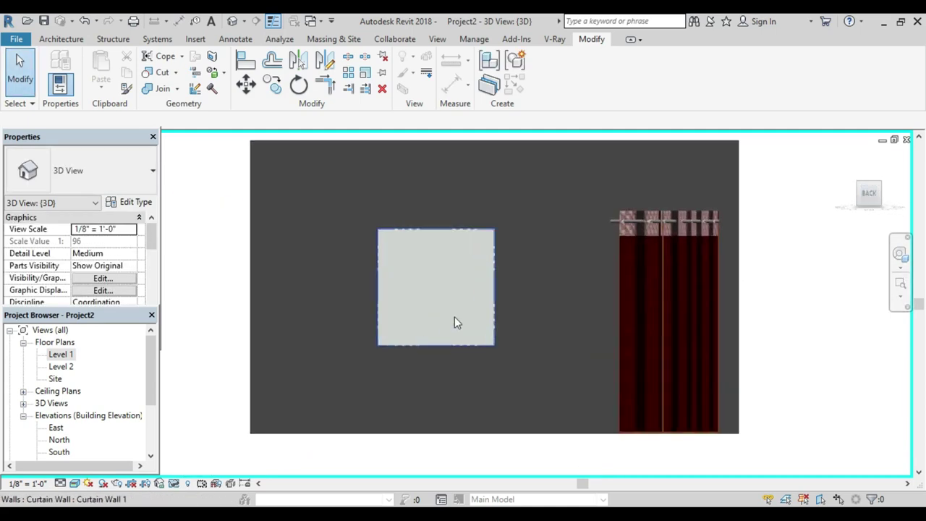
{"action": "middle_click_drag", "start_coordinate": [454, 316], "coordinate": [343, 295]}
{"action": "scroll", "coordinate": [324, 338], "scroll_direction": "down", "scroll_amount": 2}
{"action": "scroll", "coordinate": [322, 331], "scroll_direction": "down", "scroll_amount": 1}
{"action": "middle_click_drag", "start_coordinate": [322, 331], "coordinate": [384, 358]}
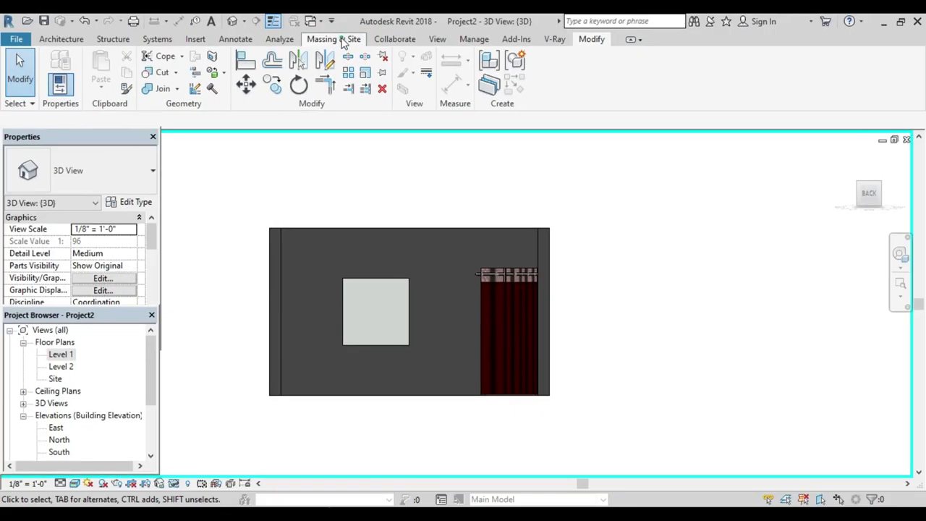
Step: Create an in-place mass from Massing & Site, dismissing the notice and keeping the name Mass 1
{"action": "left_click", "coordinate": [343, 39]}
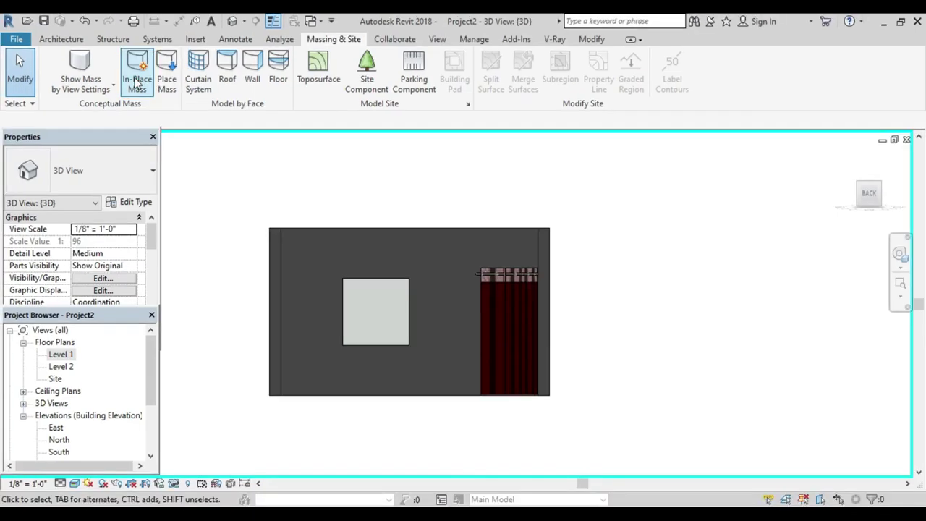
{"action": "left_click", "coordinate": [136, 83]}
{"action": "left_click", "coordinate": [545, 316]}
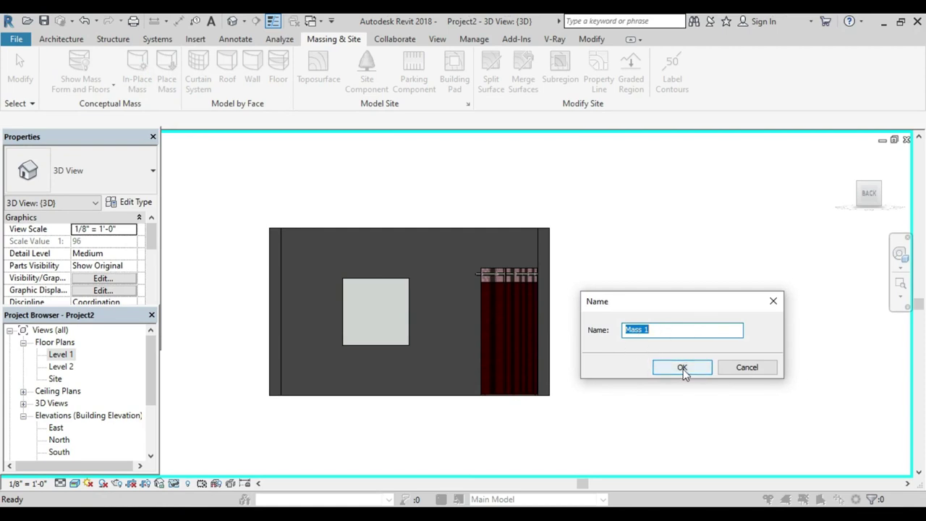
{"action": "left_click", "coordinate": [682, 367]}
{"action": "middle_click_drag", "start_coordinate": [498, 365], "coordinate": [504, 316]}
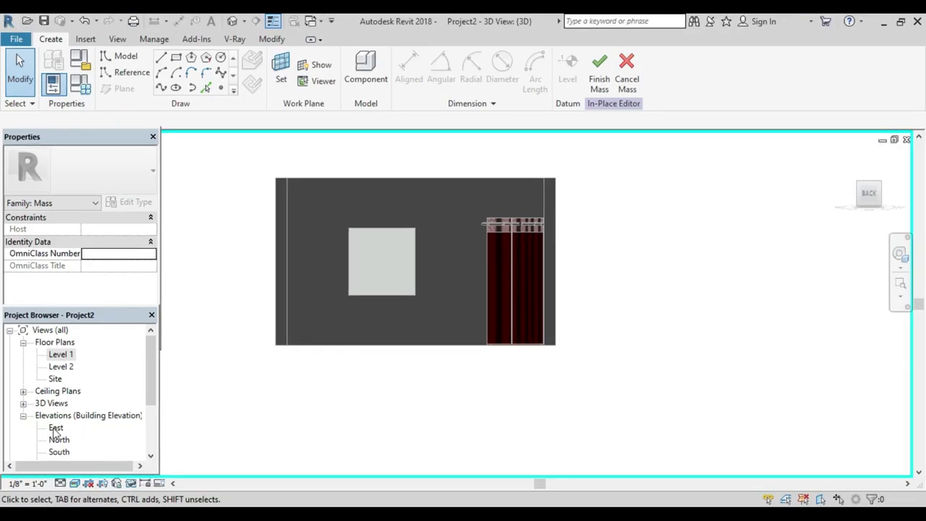
Step: Open the East elevation, change its visual style and set the detail level to Fine
{"action": "double_click", "coordinate": [56, 428]}
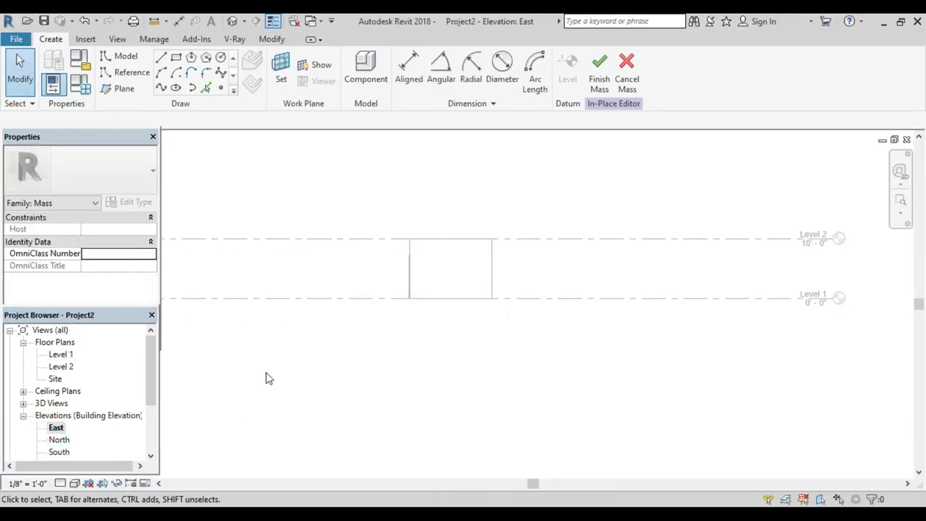
{"action": "left_click", "coordinate": [76, 484]}
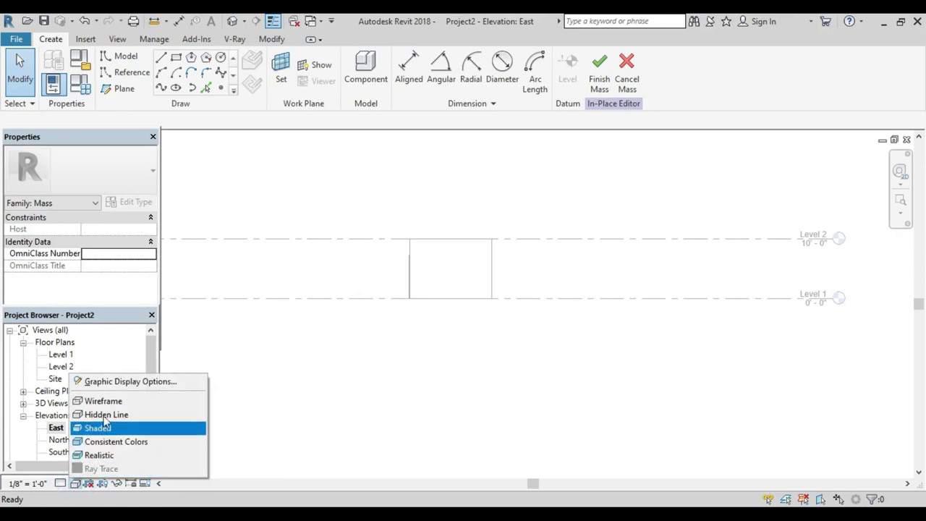
{"action": "left_click", "coordinate": [110, 402]}
{"action": "left_click", "coordinate": [60, 483]}
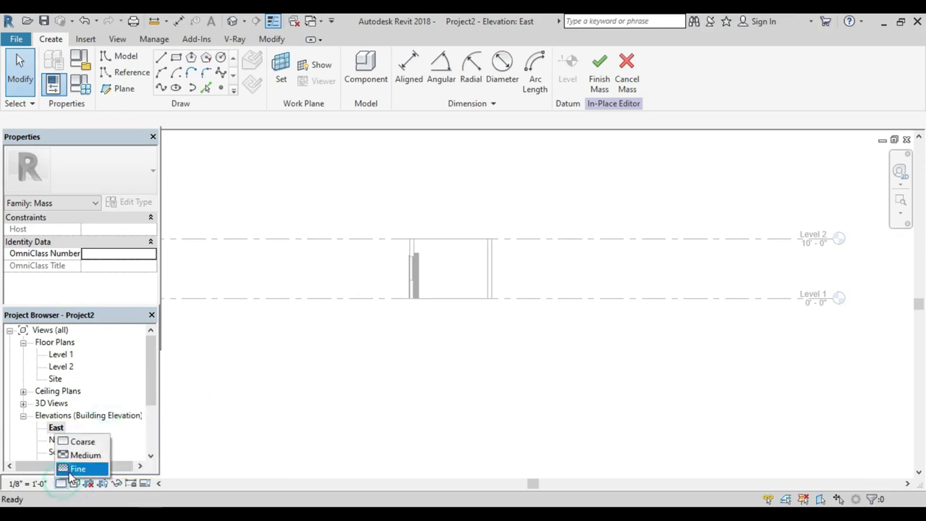
{"action": "left_click", "coordinate": [80, 469]}
{"action": "scroll", "coordinate": [437, 272], "scroll_direction": "up", "scroll_amount": 2}
{"action": "scroll", "coordinate": [440, 265], "scroll_direction": "up", "scroll_amount": 2}
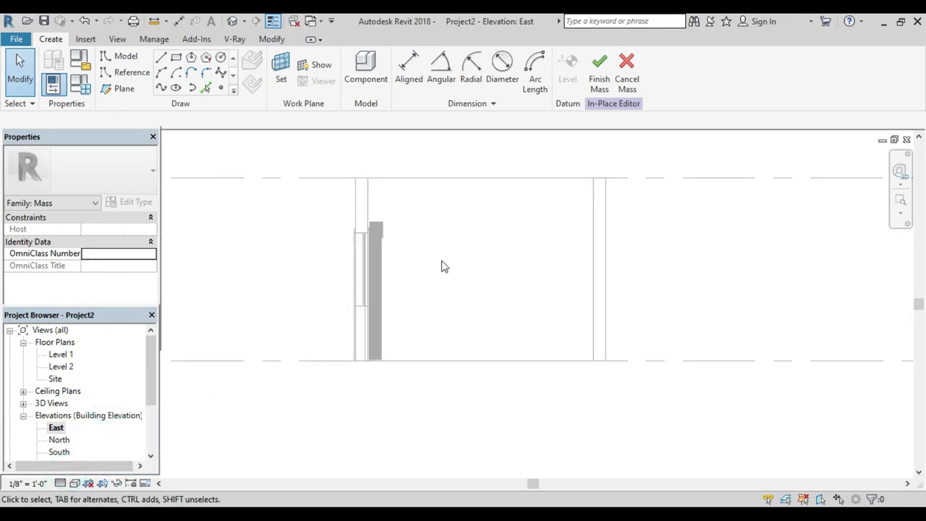
{"action": "middle_click_drag", "start_coordinate": [439, 264], "coordinate": [364, 273]}
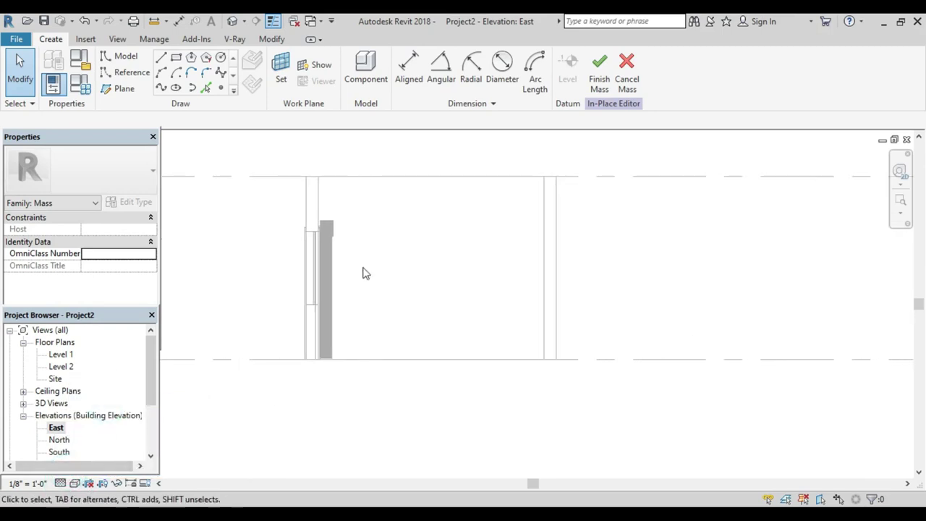
{"action": "left_click", "coordinate": [75, 483]}
{"action": "left_click", "coordinate": [311, 394]}
Step: Open the North elevation in wireframe, frame the wall, window and door, then shade it
{"action": "double_click", "coordinate": [60, 440]}
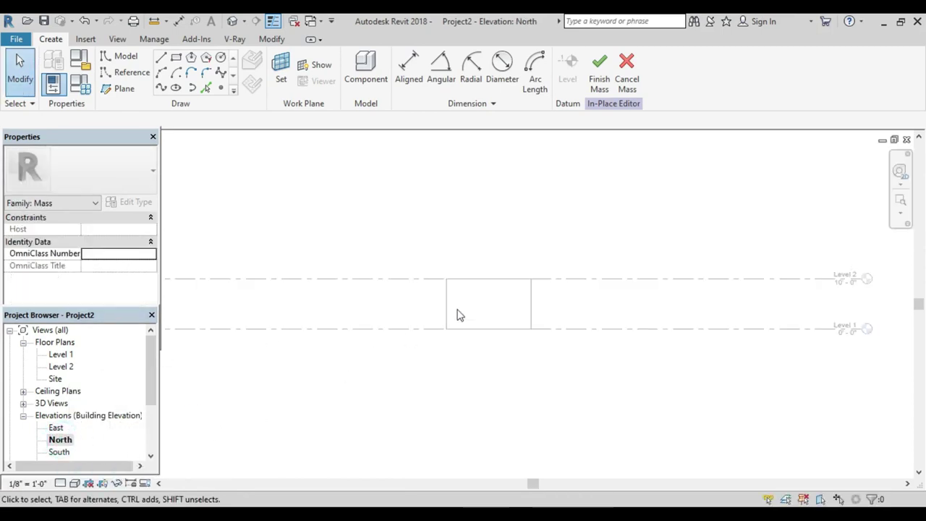
{"action": "left_click", "coordinate": [74, 483]}
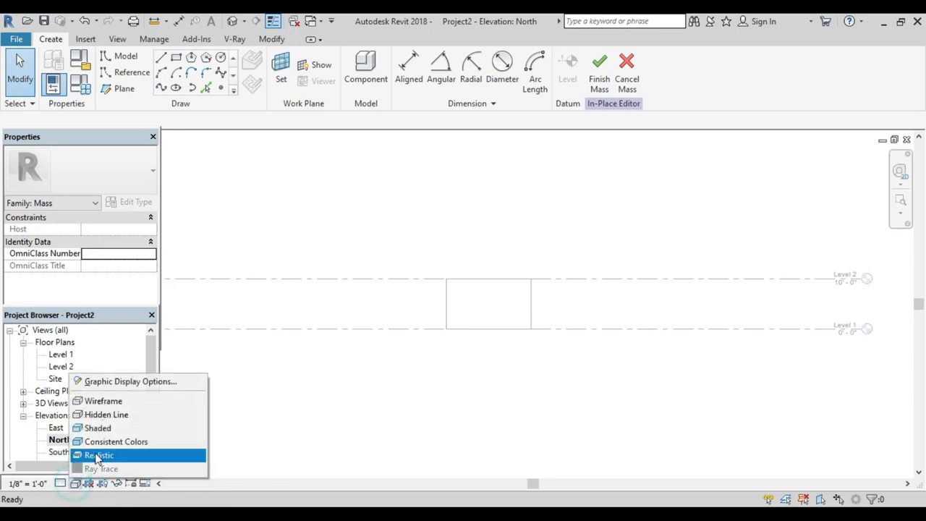
{"action": "left_click", "coordinate": [108, 399]}
{"action": "scroll", "coordinate": [470, 308], "scroll_direction": "up", "scroll_amount": 2}
{"action": "scroll", "coordinate": [500, 314], "scroll_direction": "up", "scroll_amount": 4}
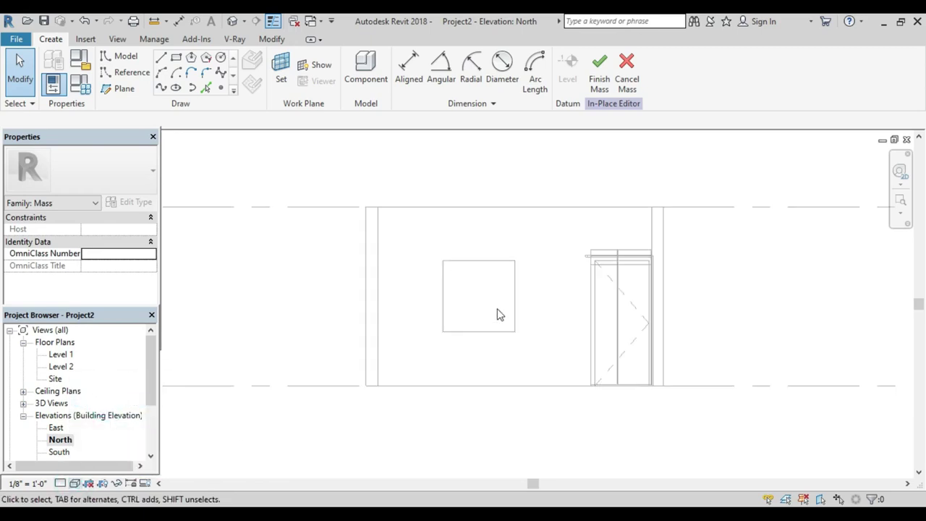
{"action": "middle_click_drag", "start_coordinate": [499, 314], "coordinate": [296, 342]}
{"action": "scroll", "coordinate": [365, 302], "scroll_direction": "up", "scroll_amount": 3}
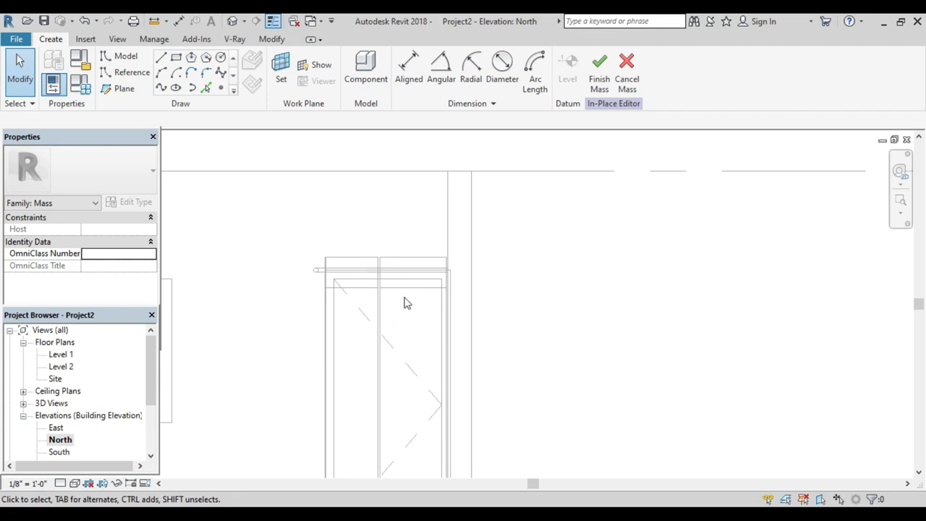
{"action": "scroll", "coordinate": [405, 302], "scroll_direction": "down", "scroll_amount": 3}
{"action": "middle_click_drag", "start_coordinate": [183, 391], "coordinate": [276, 372]}
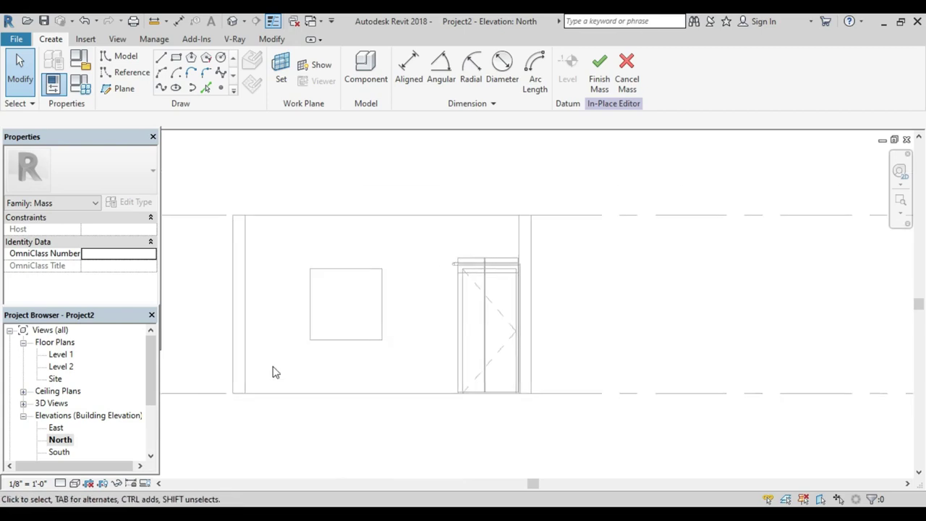
{"action": "left_click", "coordinate": [74, 483]}
{"action": "left_click", "coordinate": [102, 452]}
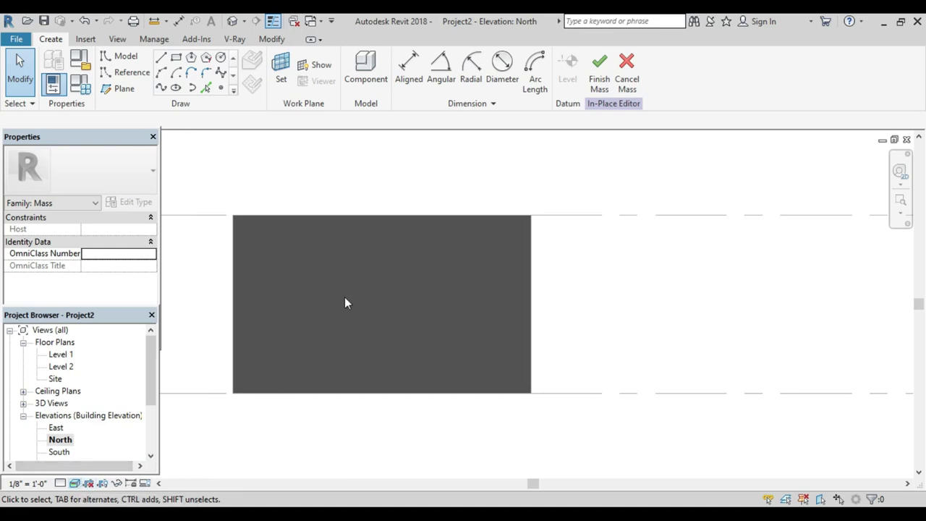
Step: Discard the empty mass: Finish Mass, choose No, then Cancel Mass
{"action": "scroll", "coordinate": [91, 431], "scroll_direction": "down", "scroll_amount": 1}
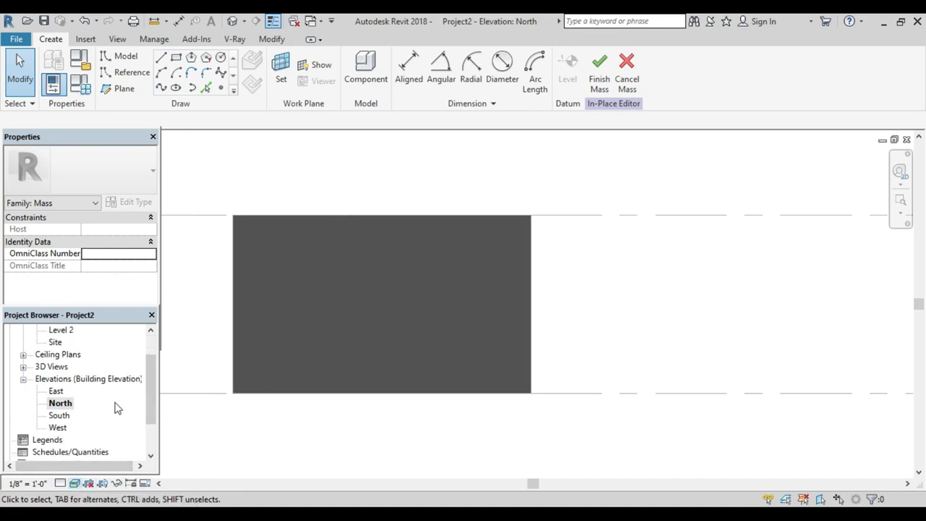
{"action": "left_click", "coordinate": [390, 235]}
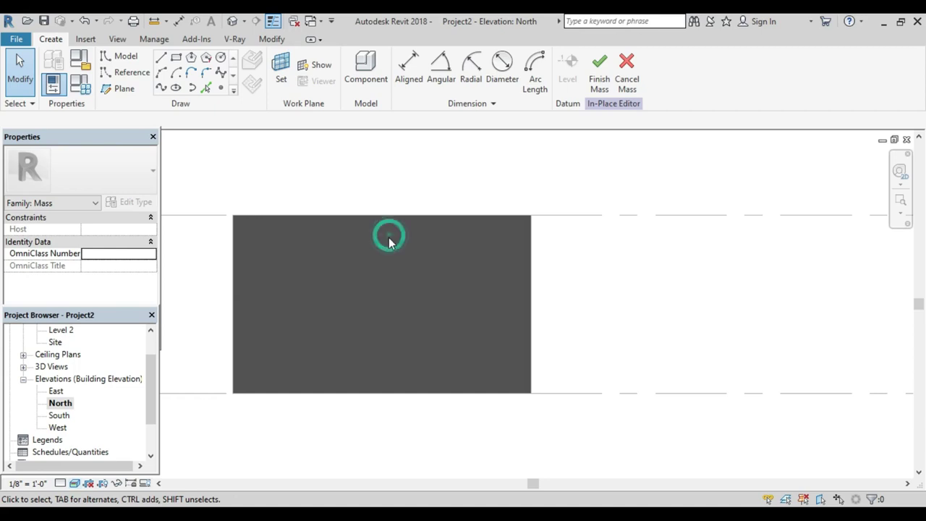
{"action": "left_click", "coordinate": [599, 87]}
{"action": "left_click", "coordinate": [546, 275]}
{"action": "left_click", "coordinate": [625, 83]}
Step: Confirm quitting the mass, zoom in on the window wall, then clear the selection
{"action": "left_click", "coordinate": [483, 287]}
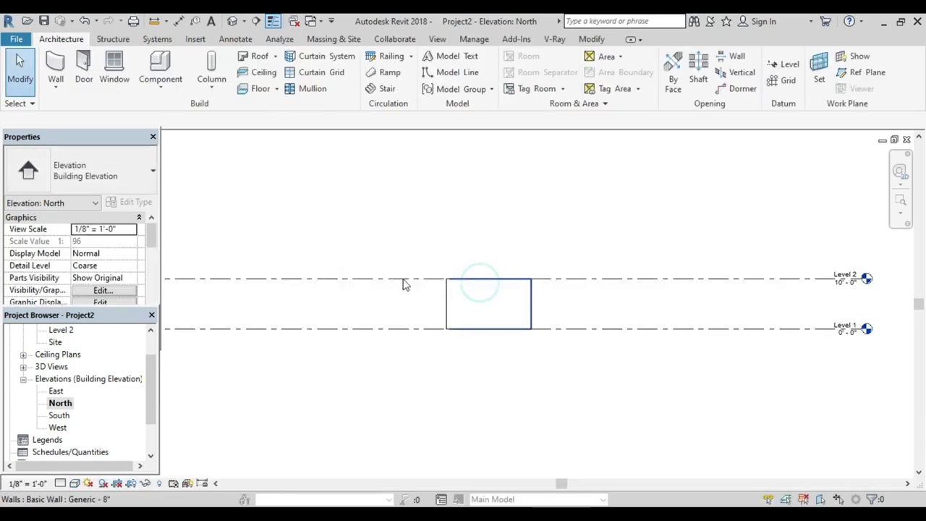
{"action": "left_click", "coordinate": [463, 298]}
{"action": "scroll", "coordinate": [316, 268], "scroll_direction": "up", "scroll_amount": 2}
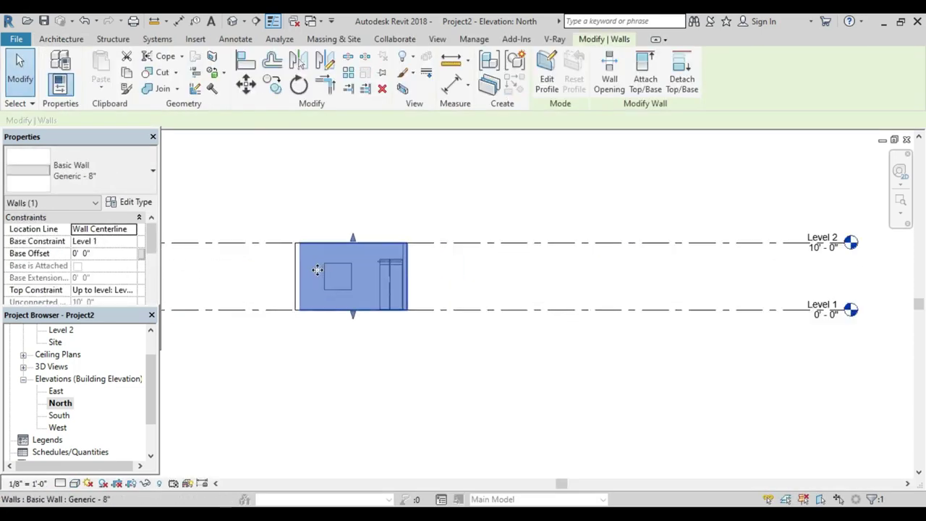
{"action": "scroll", "coordinate": [324, 270], "scroll_direction": "up", "scroll_amount": 3}
{"action": "mouse_move", "coordinate": [381, 279]}
{"action": "middle_mouse_down"}
{"action": "mouse_move", "coordinate": [309, 284]}
{"action": "mouse_move", "coordinate": [423, 330]}
{"action": "mouse_move", "coordinate": [398, 278]}
{"action": "middle_mouse_up"}
{"action": "scroll", "coordinate": [333, 294], "scroll_direction": "up", "scroll_amount": 3}
{"action": "scroll", "coordinate": [380, 294], "scroll_direction": "up", "scroll_amount": 2}
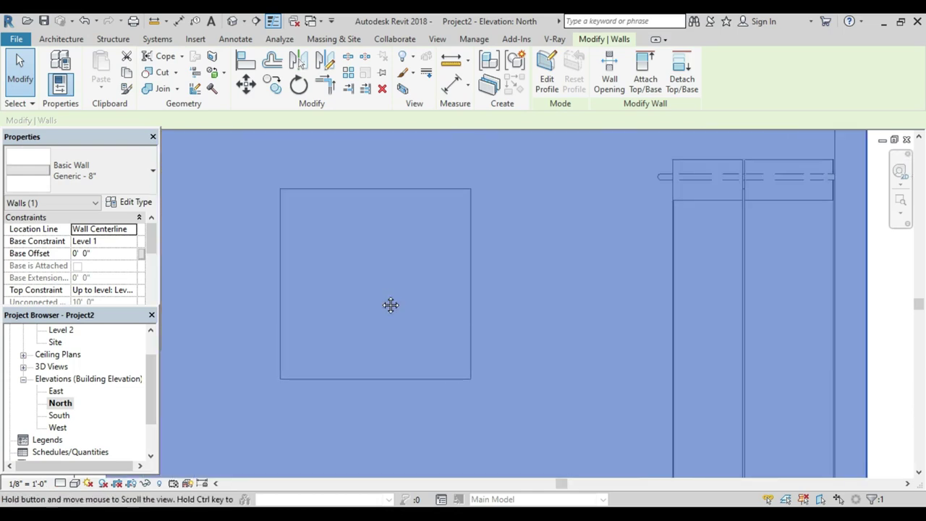
{"action": "scroll", "coordinate": [380, 294], "scroll_direction": "down", "scroll_amount": 4}
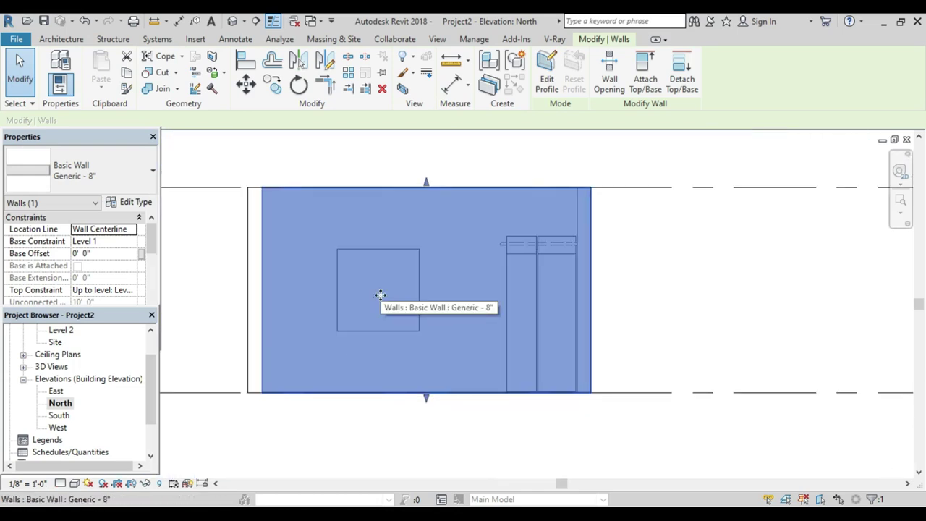
{"action": "key", "text": "Escape"}
{"action": "scroll", "coordinate": [374, 298], "scroll_direction": "down", "scroll_amount": 1}
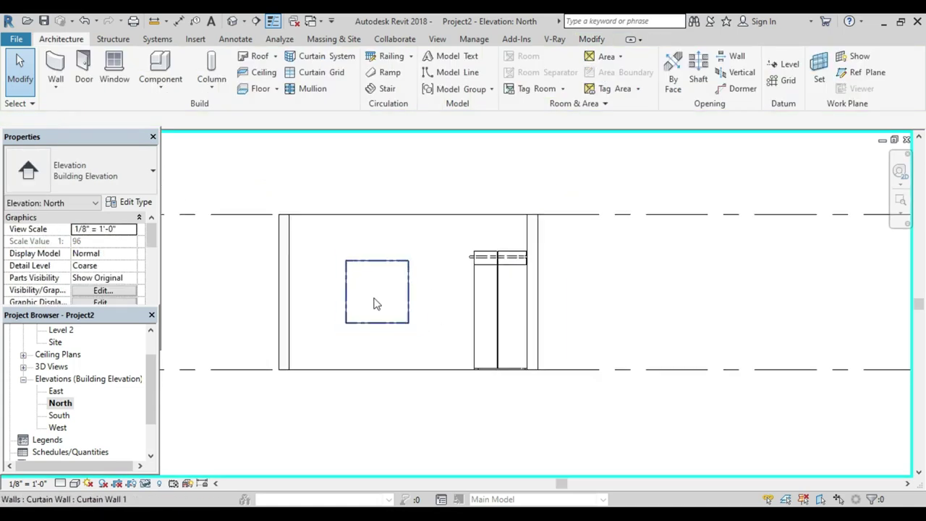
{"action": "scroll", "coordinate": [375, 304], "scroll_direction": "down", "scroll_amount": 2}
{"action": "mouse_move", "coordinate": [376, 304]}
{"action": "middle_mouse_down"}
{"action": "mouse_move", "coordinate": [395, 290]}
{"action": "mouse_move", "coordinate": [406, 315]}
{"action": "middle_mouse_up"}
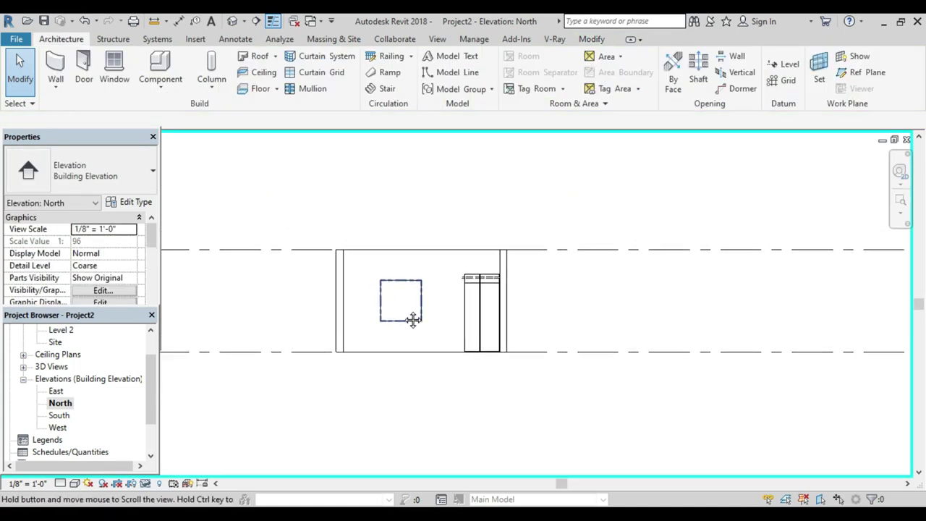
Step: Set the North elevation's visual style to Realistic and centre the wall and window
{"action": "left_click", "coordinate": [76, 483]}
{"action": "left_click", "coordinate": [87, 454]}
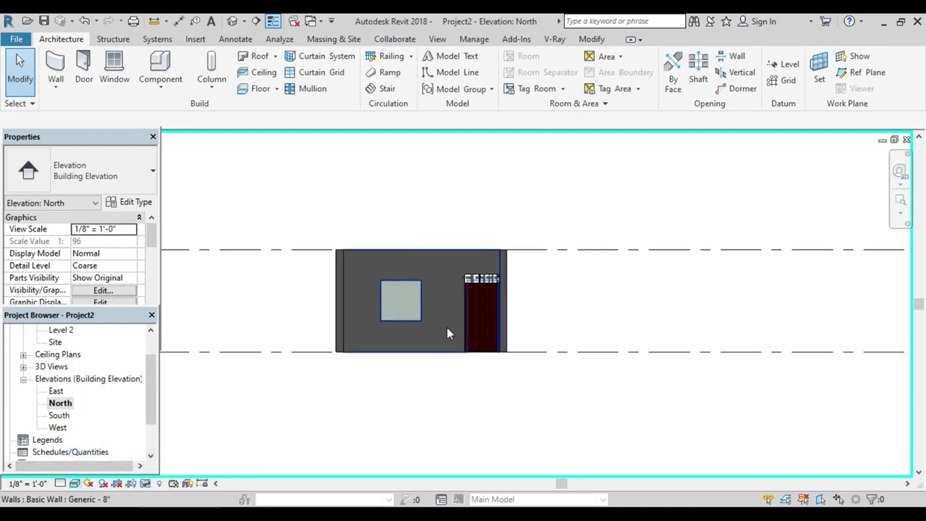
{"action": "scroll", "coordinate": [446, 326], "scroll_direction": "up", "scroll_amount": 2}
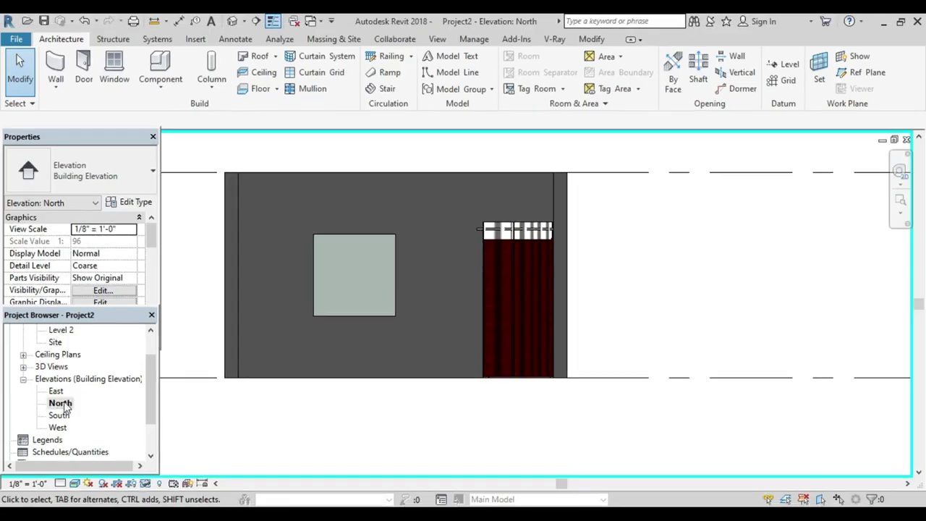
{"action": "scroll", "coordinate": [320, 403], "scroll_direction": "down", "scroll_amount": 2}
{"action": "scroll", "coordinate": [331, 392], "scroll_direction": "down", "scroll_amount": 1}
{"action": "middle_click_drag", "start_coordinate": [330, 393], "coordinate": [326, 357]}
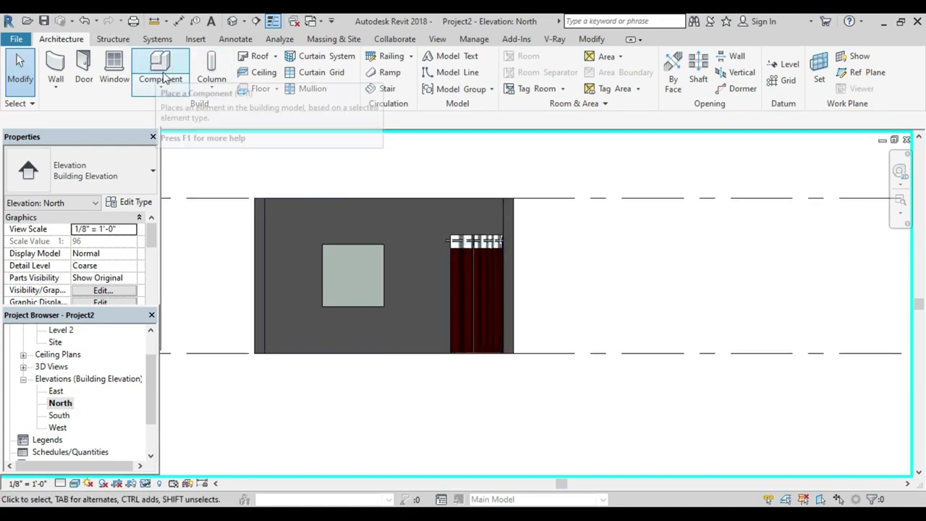
Step: Start a new in-place mass, keeping the default name Mass 1
{"action": "left_click", "coordinate": [333, 38]}
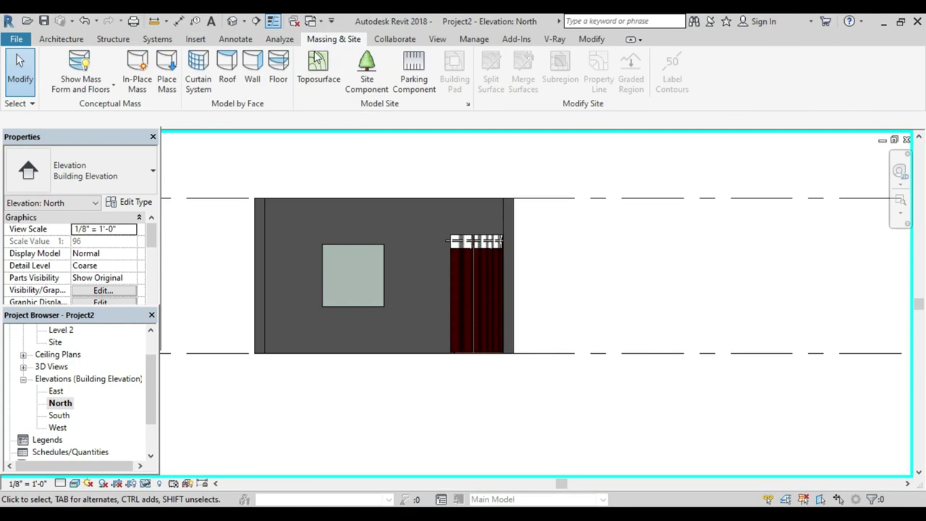
{"action": "left_click", "coordinate": [138, 85]}
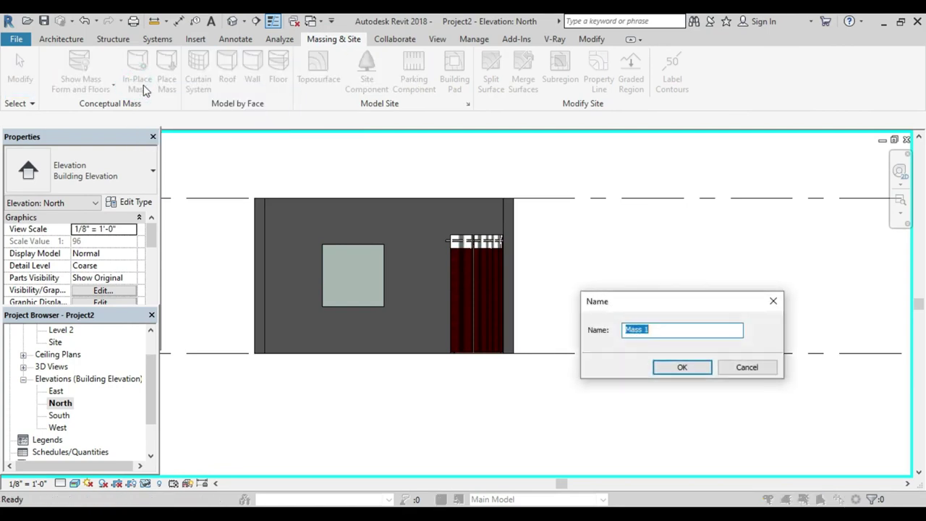
{"action": "left_click", "coordinate": [660, 368]}
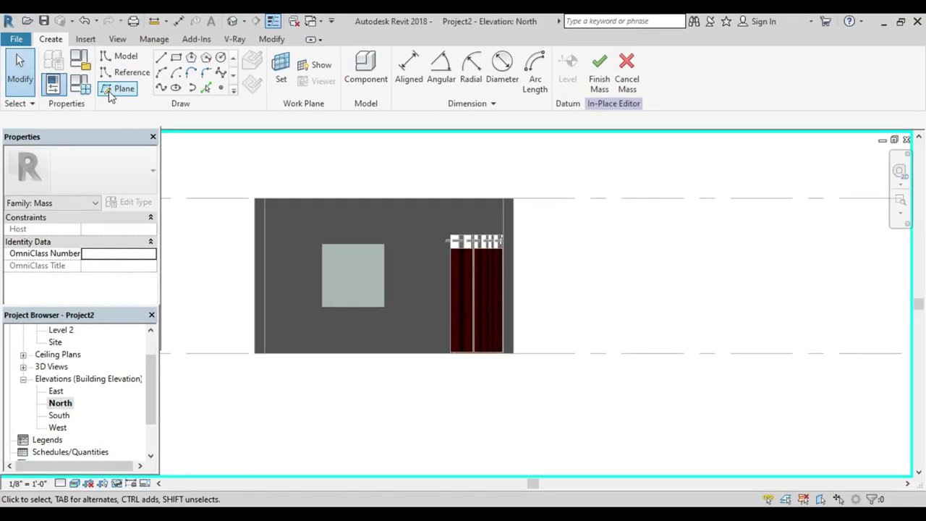
Step: Switch the view to Hidden Line and zoom in on the window area for reference planes
{"action": "left_click", "coordinate": [116, 88]}
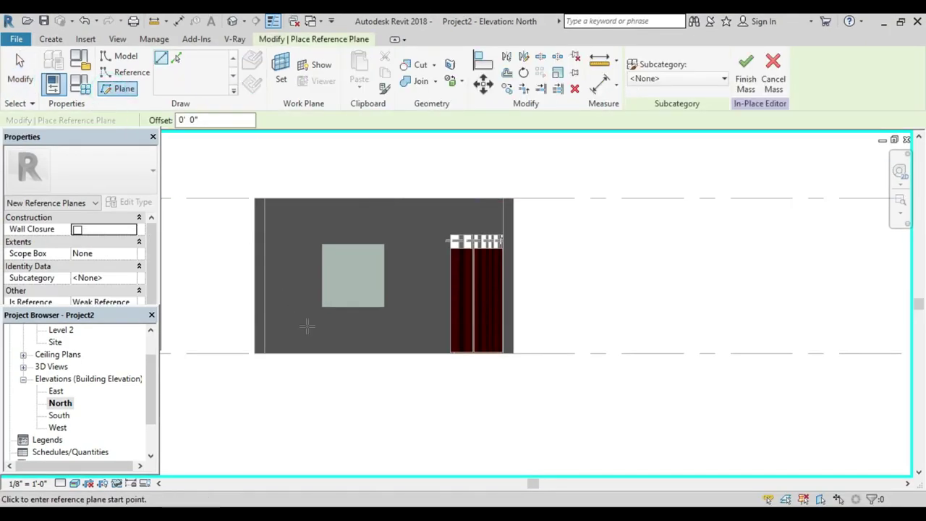
{"action": "mouse_move", "coordinate": [307, 326]}
{"action": "middle_mouse_down"}
{"action": "mouse_move", "coordinate": [244, 298]}
{"action": "mouse_move", "coordinate": [253, 331]}
{"action": "middle_mouse_up"}
{"action": "left_click", "coordinate": [75, 483]}
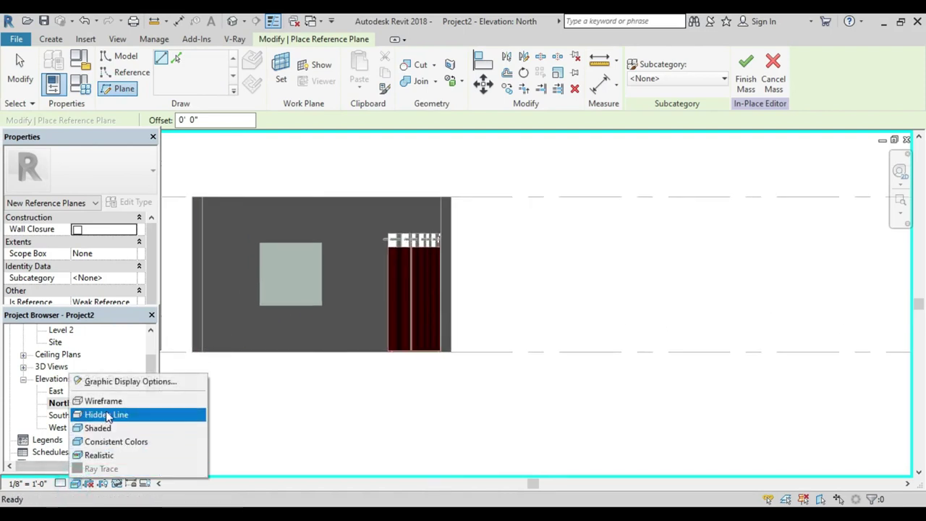
{"action": "left_click", "coordinate": [107, 414]}
{"action": "left_click", "coordinate": [259, 243]}
{"action": "middle_click_drag", "start_coordinate": [258, 303], "coordinate": [267, 348]}
{"action": "scroll", "coordinate": [267, 348], "scroll_direction": "up", "scroll_amount": 3}
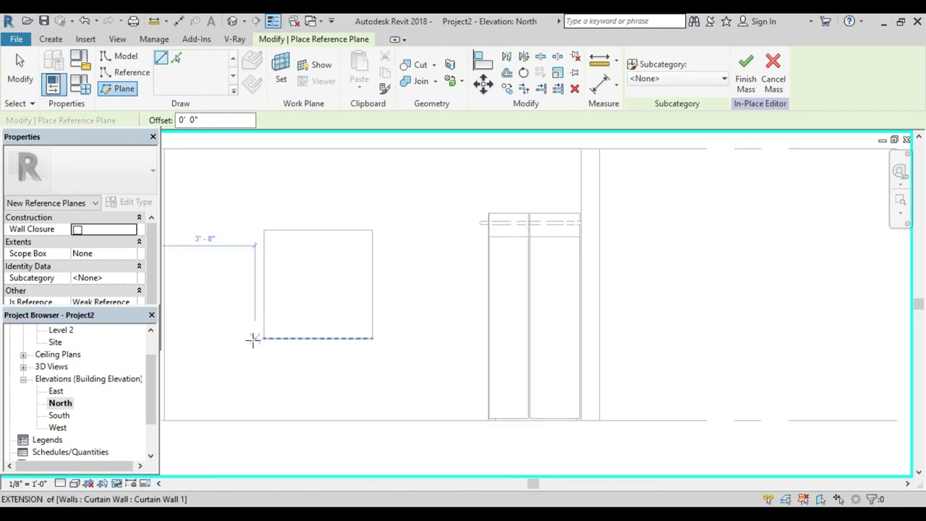
{"action": "key", "text": "Escape"}
Step: Draw five horizontal reference planes across the window, from below it to above its top
{"action": "left_click", "coordinate": [239, 350]}
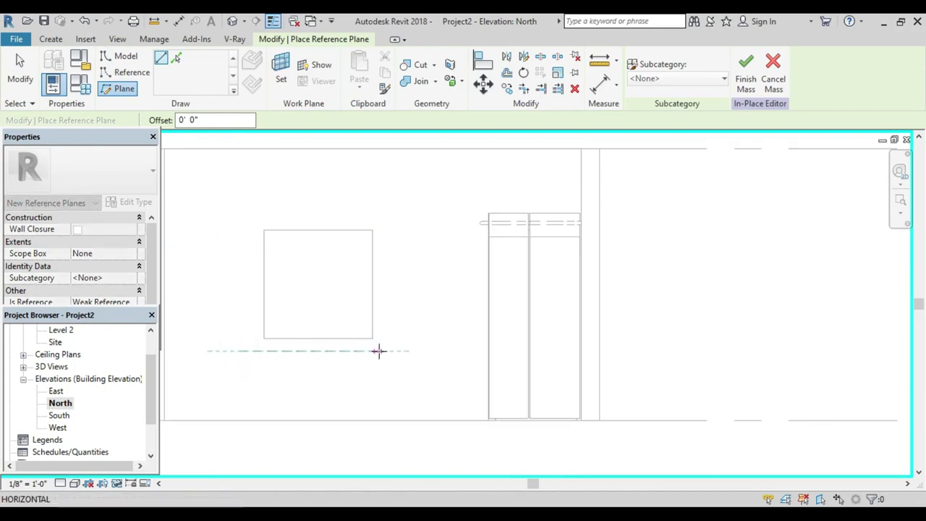
{"action": "left_click", "coordinate": [405, 350]}
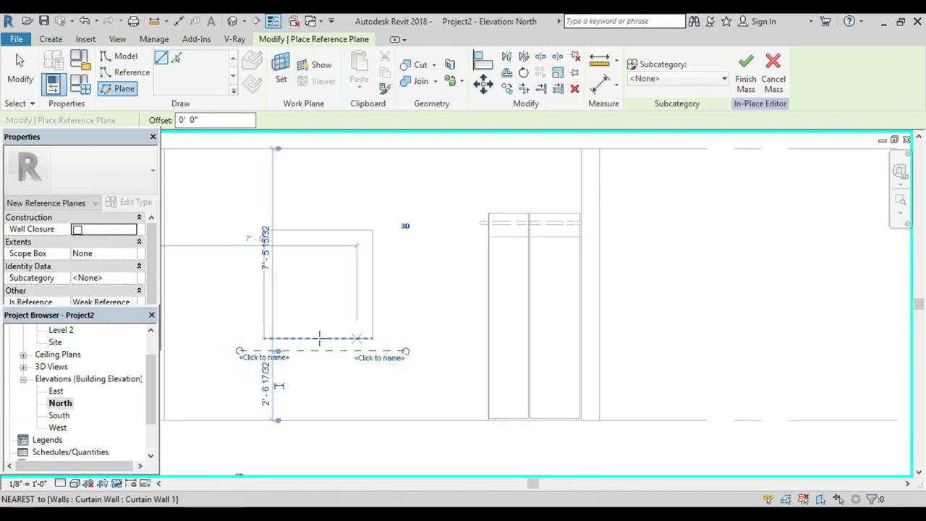
{"action": "left_click", "coordinate": [238, 317]}
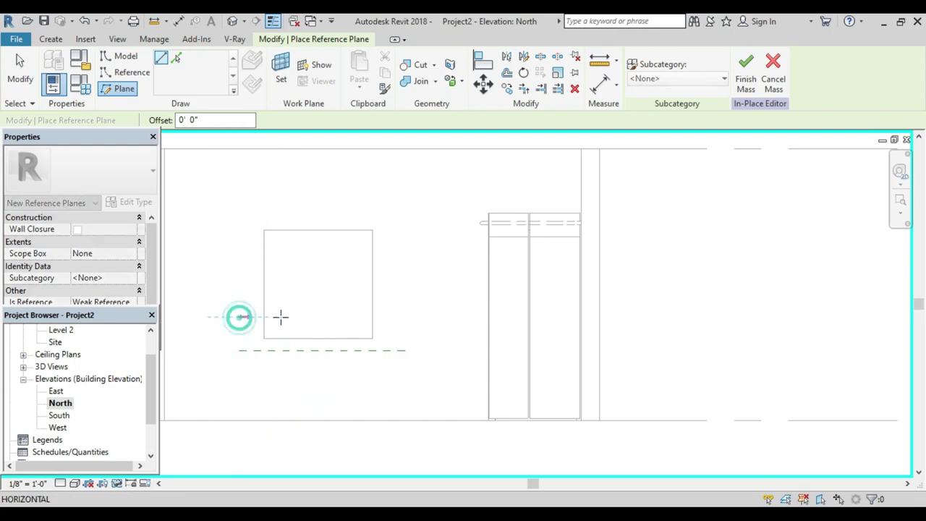
{"action": "left_click", "coordinate": [405, 317]}
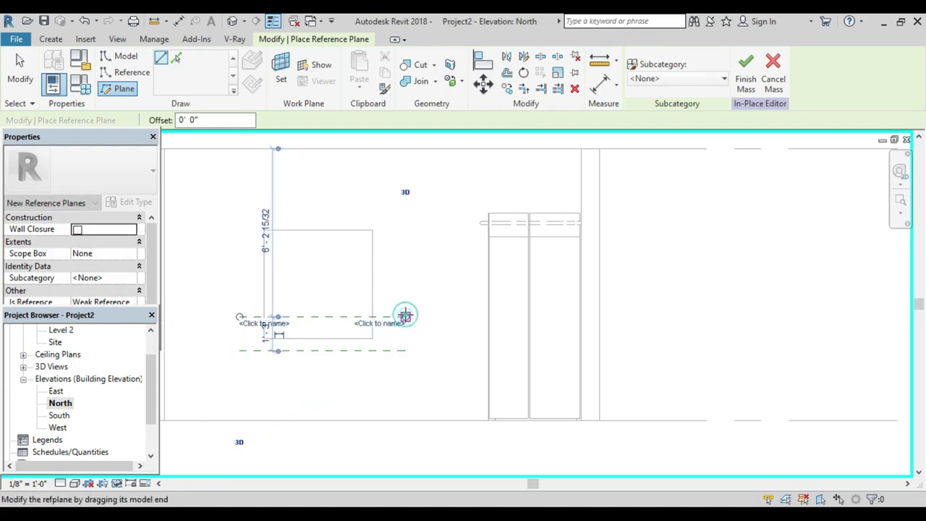
{"action": "left_click", "coordinate": [234, 281]}
{"action": "left_click", "coordinate": [403, 281]}
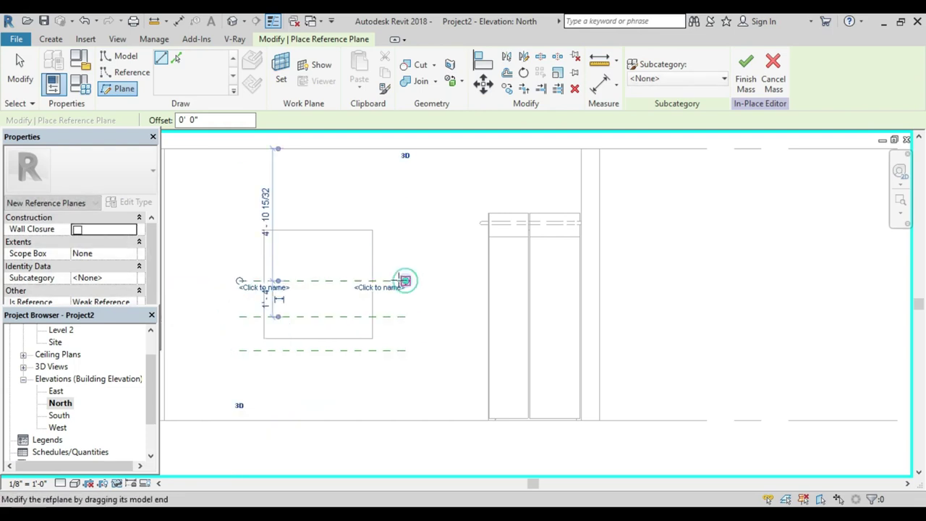
{"action": "left_click", "coordinate": [237, 248]}
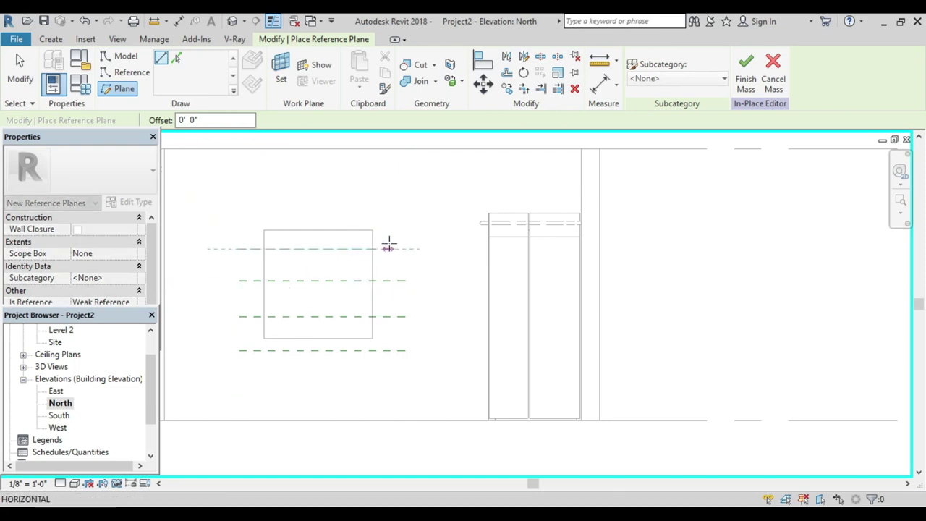
{"action": "left_click", "coordinate": [403, 248]}
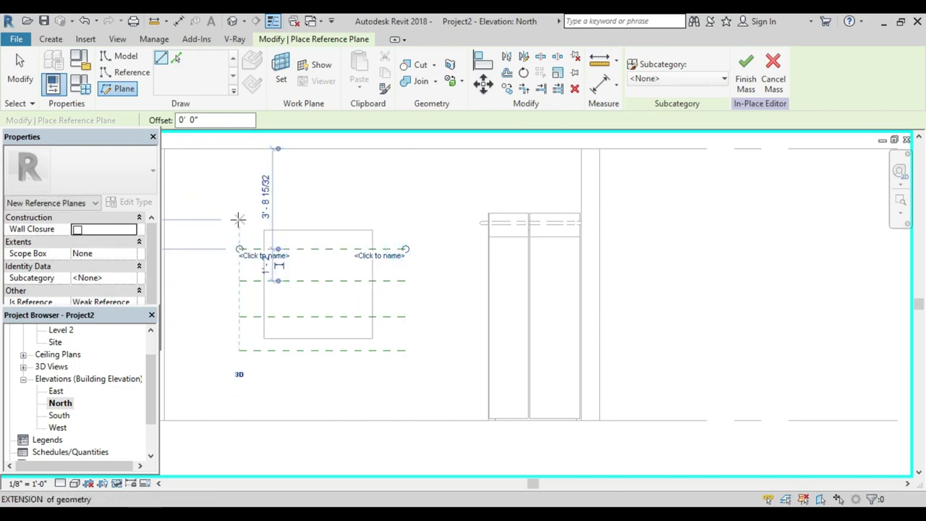
{"action": "left_click", "coordinate": [238, 219]}
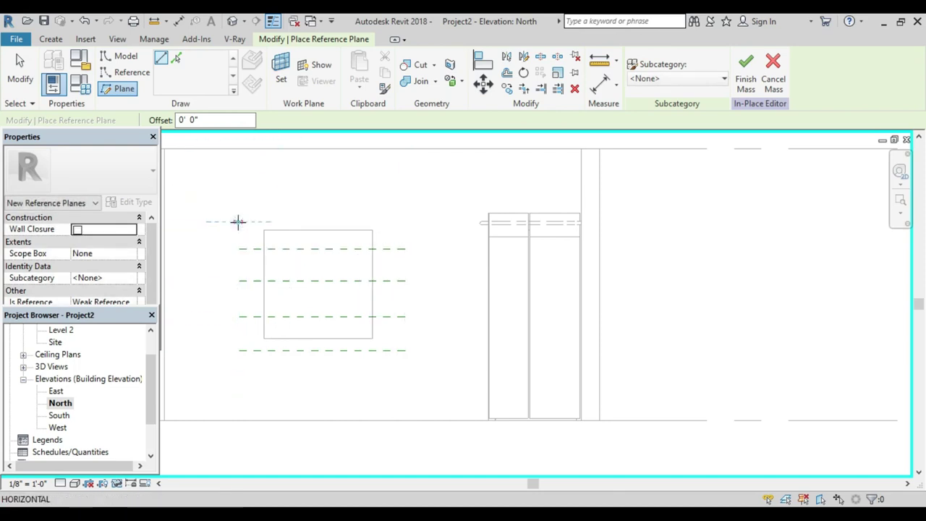
{"action": "left_click", "coordinate": [404, 221]}
{"action": "key", "text": "Escape"}
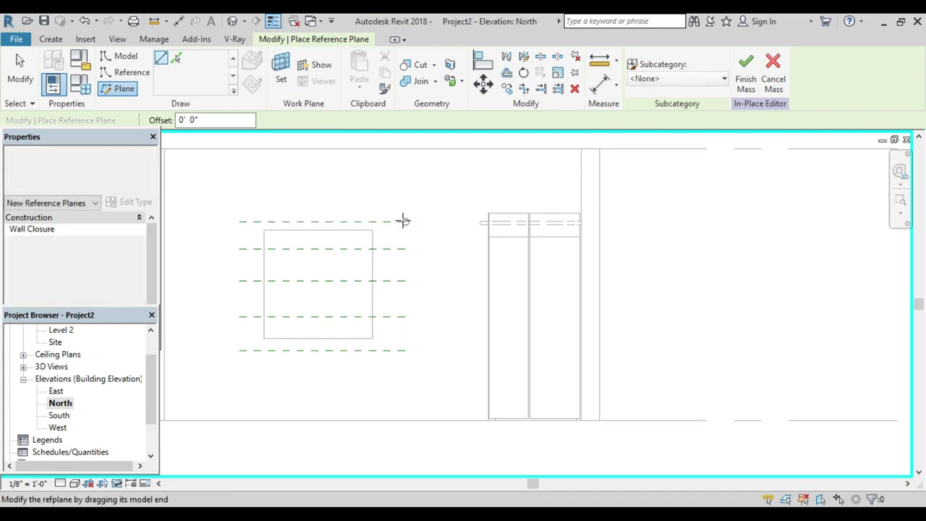
{"action": "key", "text": "Escape"}
{"action": "middle_click_drag", "start_coordinate": [387, 362], "coordinate": [409, 376]}
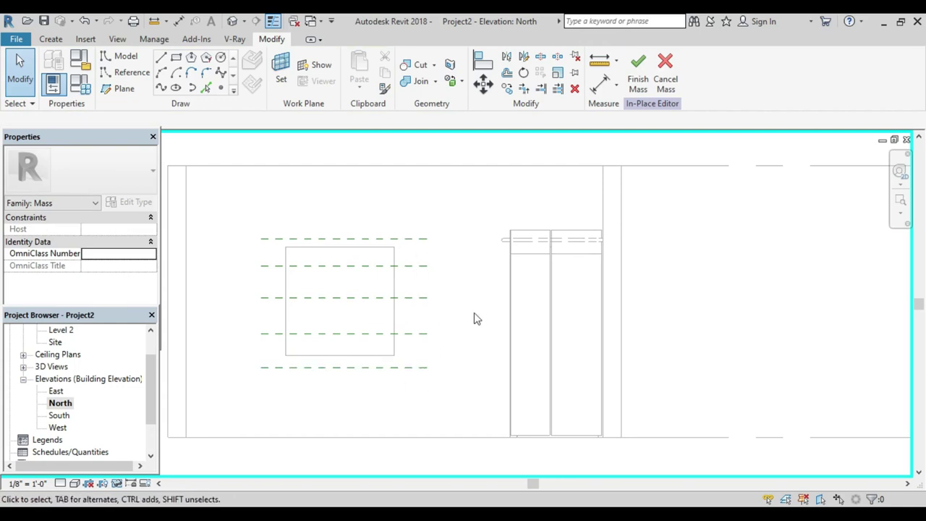
Step: Name the bottom reference plane over the window 1
{"action": "left_click", "coordinate": [408, 369]}
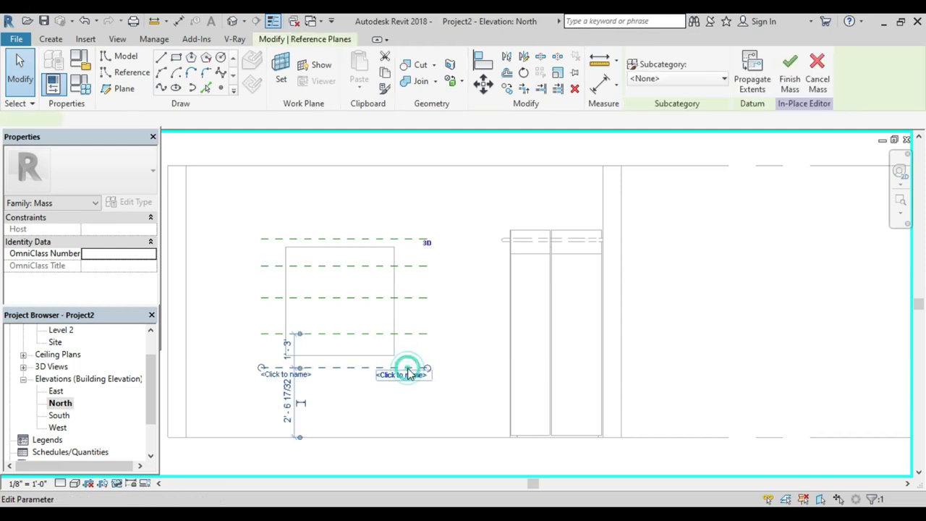
{"action": "scroll", "coordinate": [402, 381], "scroll_direction": "up", "scroll_amount": 2}
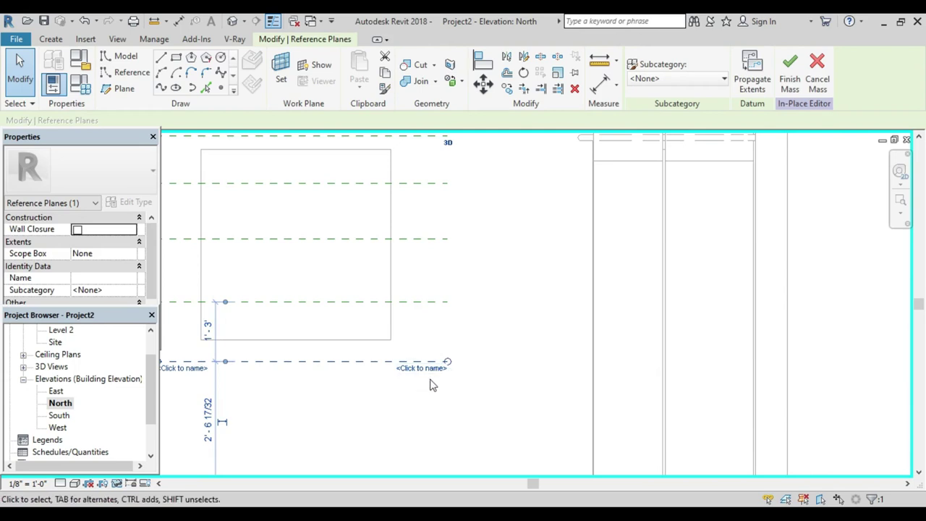
{"action": "scroll", "coordinate": [432, 355], "scroll_direction": "down", "scroll_amount": 2}
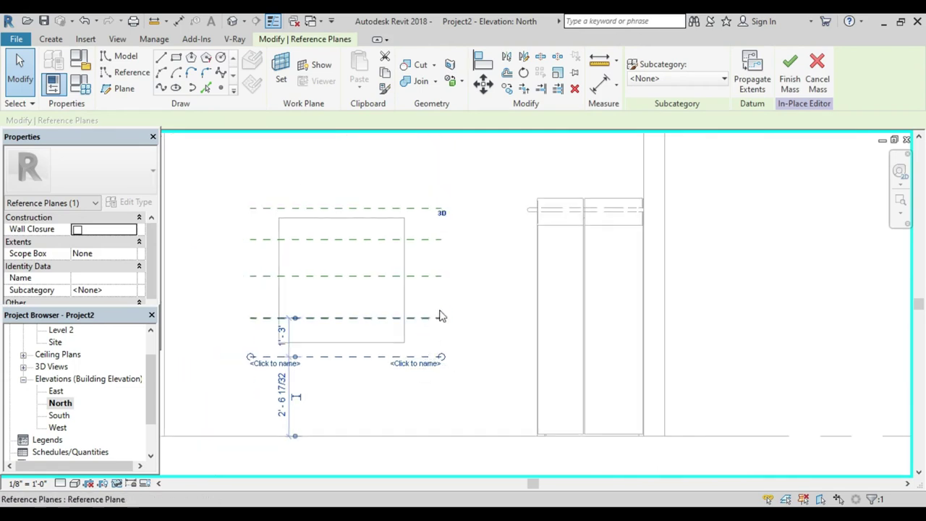
{"action": "scroll", "coordinate": [338, 318], "scroll_direction": "down", "scroll_amount": 1}
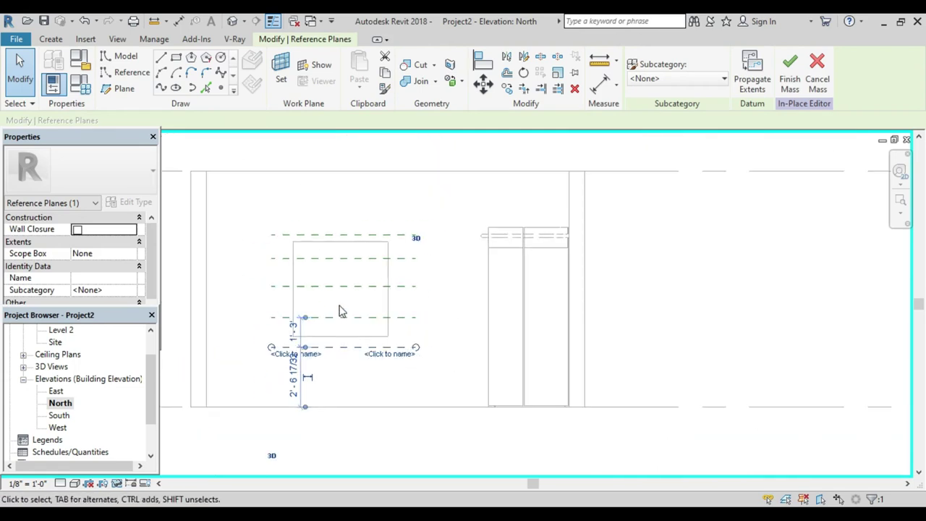
{"action": "scroll", "coordinate": [342, 310], "scroll_direction": "up", "scroll_amount": 1}
{"action": "scroll", "coordinate": [401, 353], "scroll_direction": "up", "scroll_amount": 1}
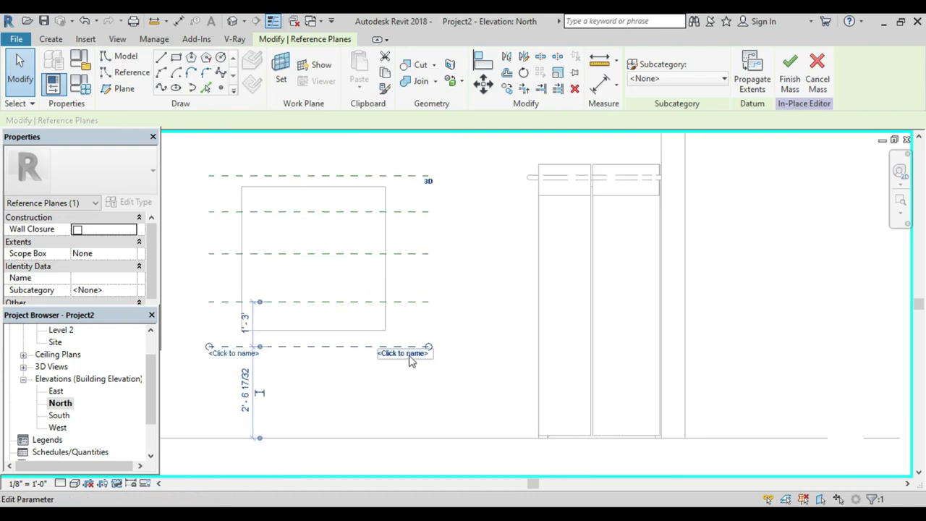
{"action": "left_click", "coordinate": [459, 305]}
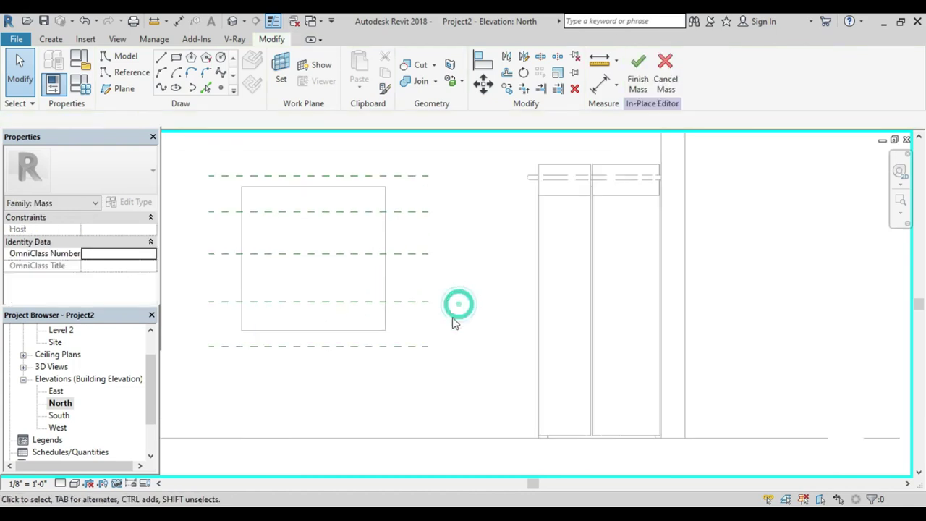
{"action": "left_click", "coordinate": [421, 347]}
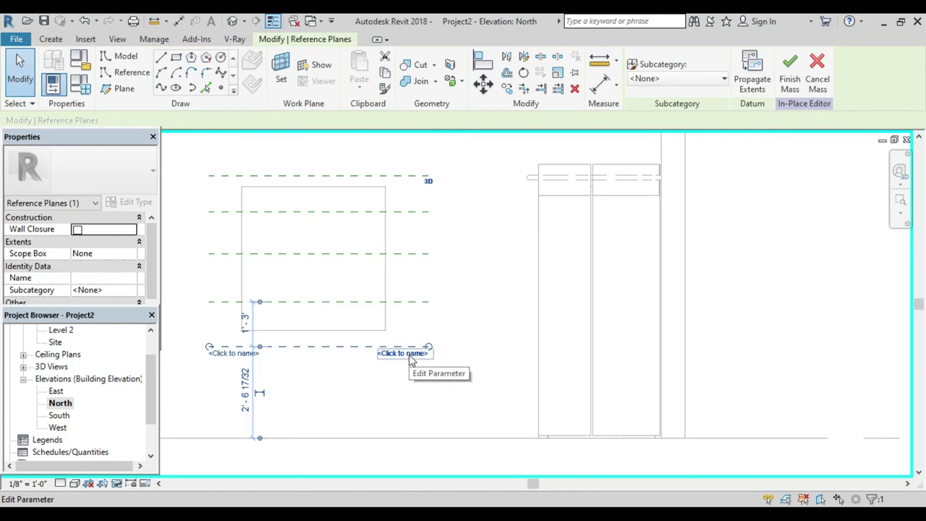
{"action": "left_click", "coordinate": [409, 353]}
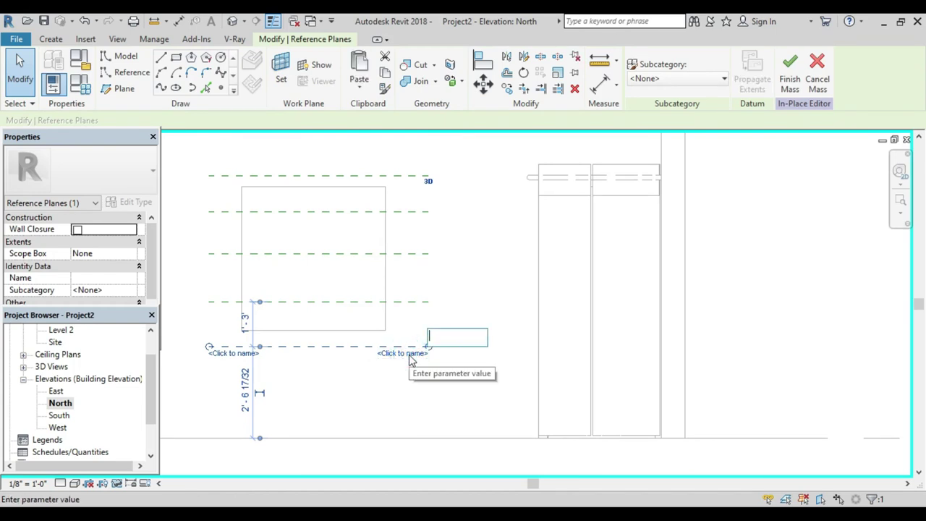
{"action": "type", "text": "1"}
{"action": "key", "text": "Return"}
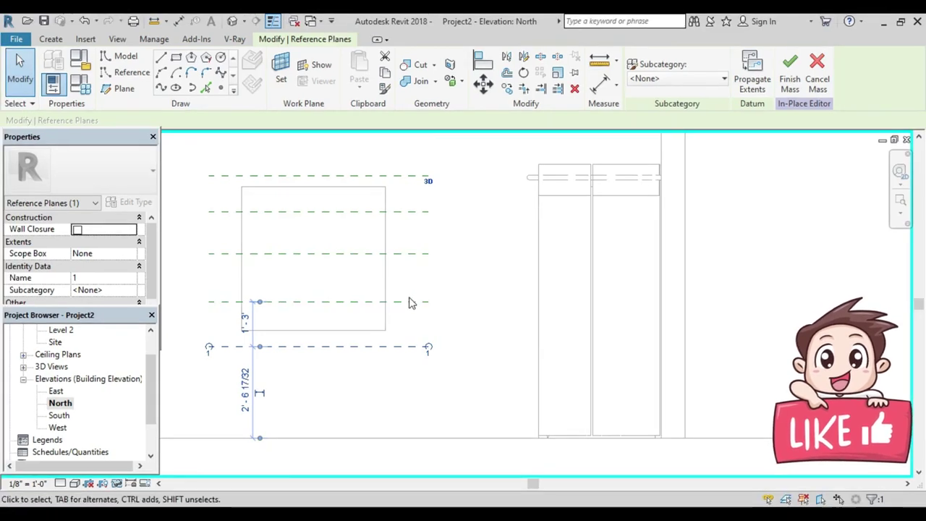
Step: Name the next two reference planes up 2 and 3
{"action": "left_click", "coordinate": [407, 302]}
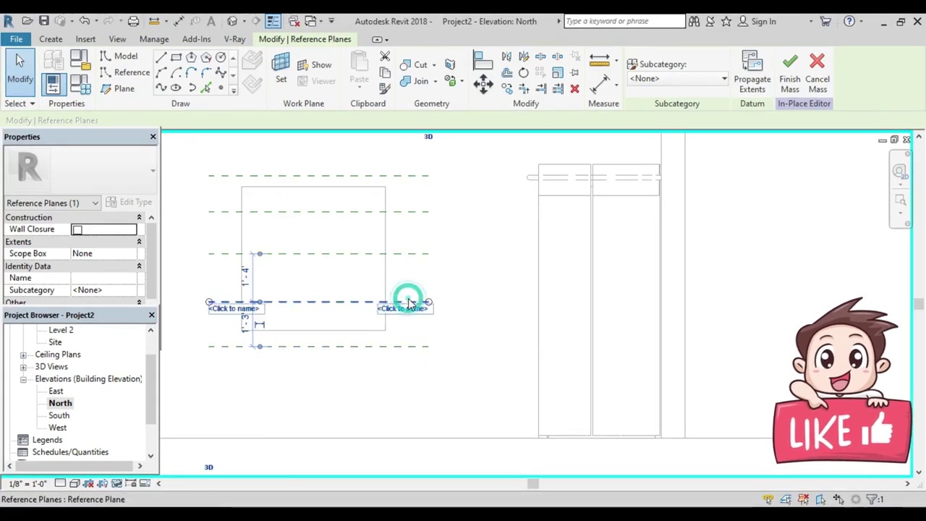
{"action": "left_click", "coordinate": [404, 308]}
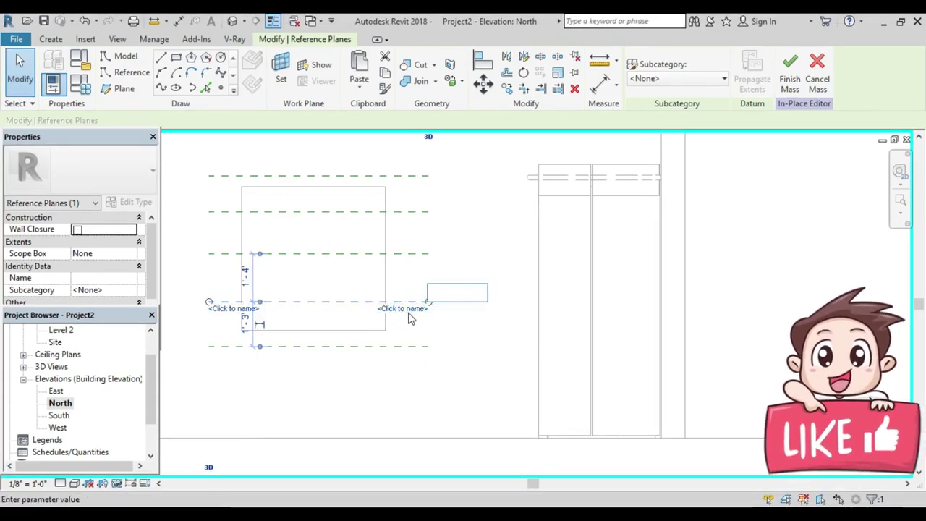
{"action": "type", "text": "2"}
{"action": "key", "text": "Return"}
{"action": "left_click", "coordinate": [409, 254]}
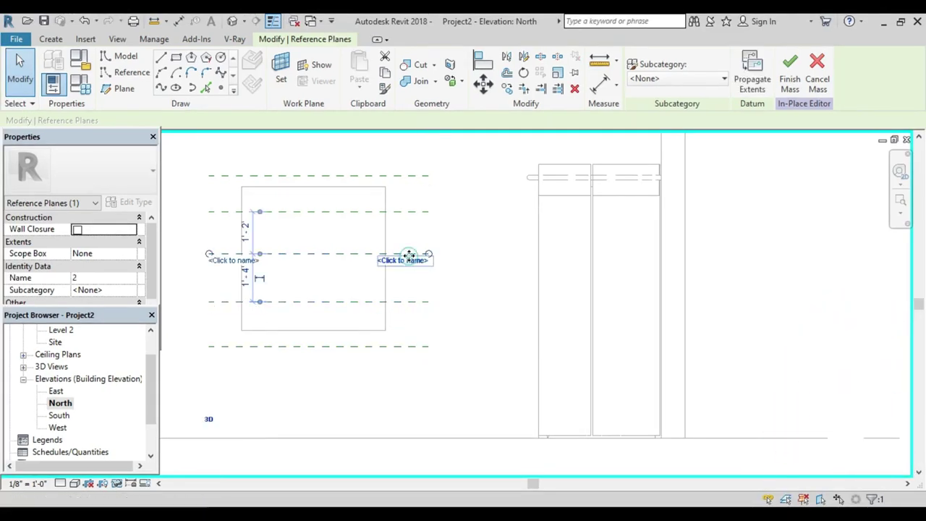
{"action": "left_click", "coordinate": [410, 261]}
{"action": "type", "text": "3"}
{"action": "key", "text": "Return"}
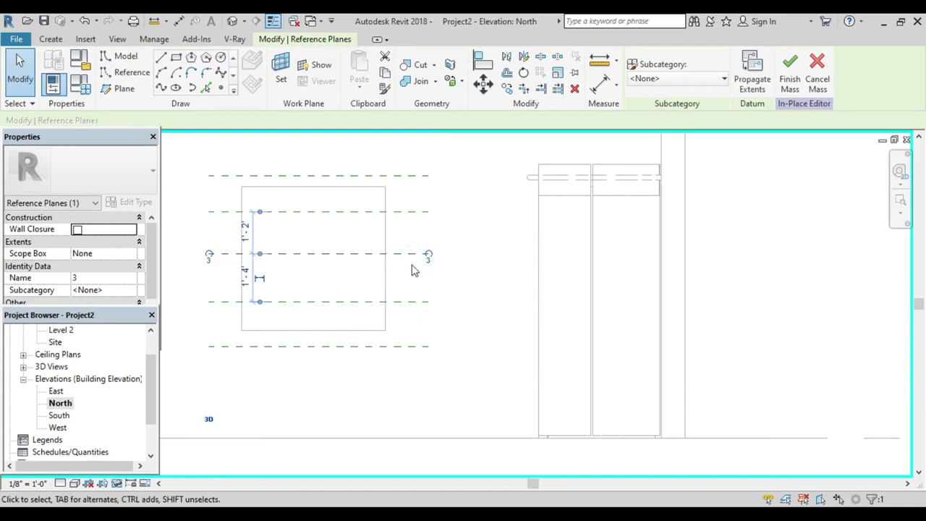
Step: Name the top two reference planes 4 and 5
{"action": "left_click", "coordinate": [394, 211]}
{"action": "left_click", "coordinate": [426, 217]}
{"action": "type", "text": "4"}
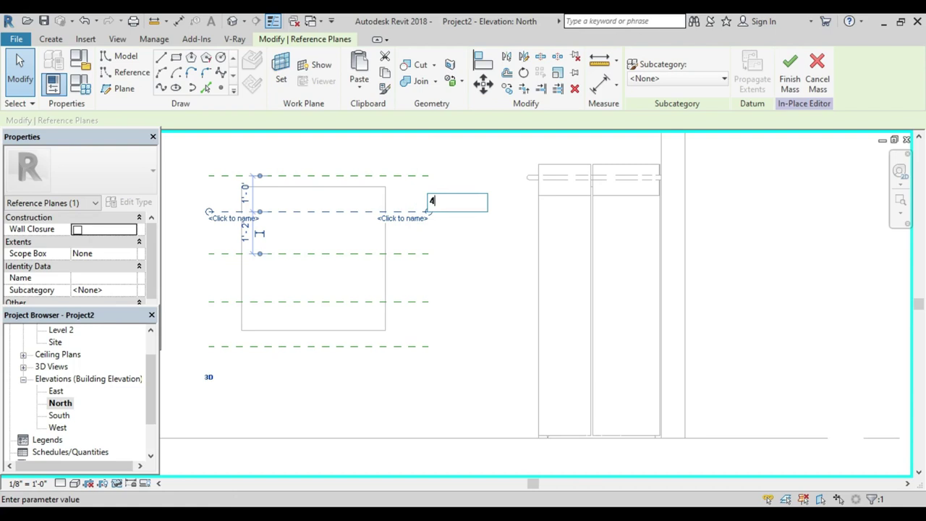
{"action": "key", "text": "Return"}
{"action": "left_click", "coordinate": [426, 176]}
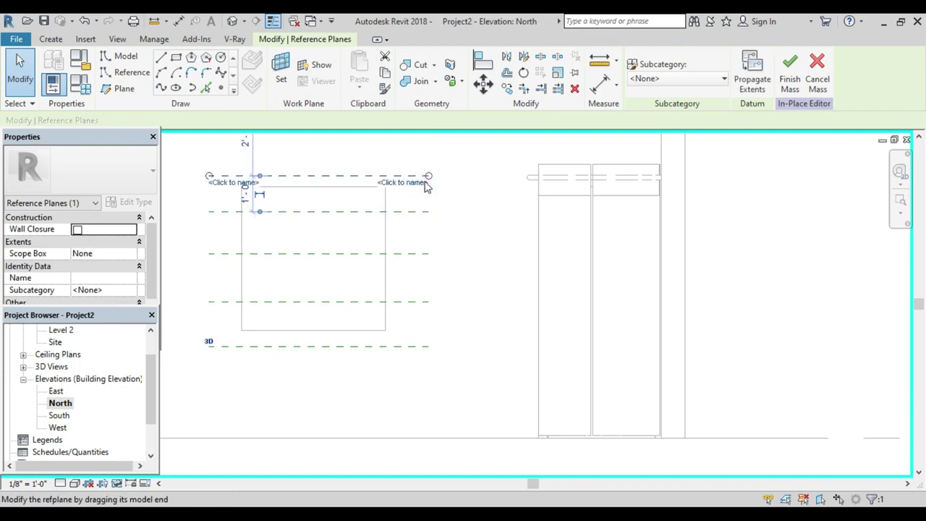
{"action": "left_click", "coordinate": [418, 182]}
{"action": "type", "text": "5"}
{"action": "key", "text": "Return"}
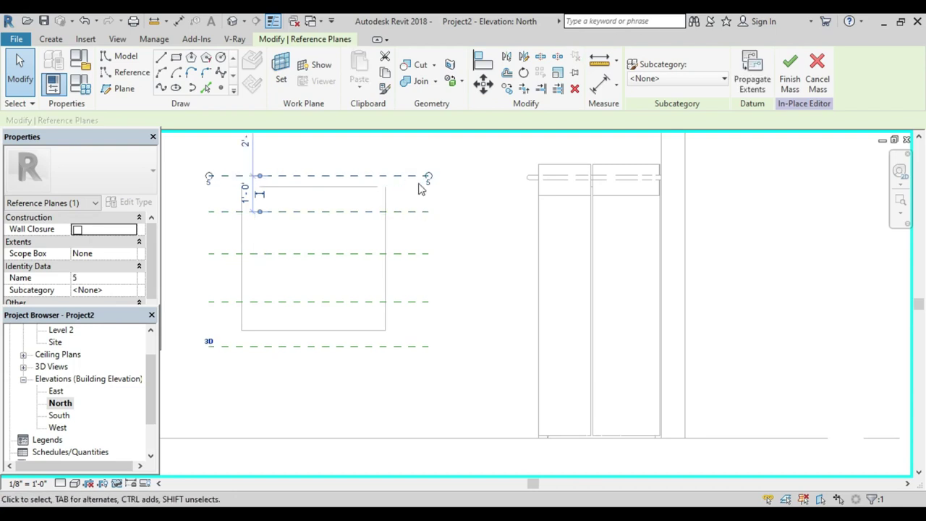
{"action": "scroll", "coordinate": [409, 239], "scroll_direction": "down", "scroll_amount": 2}
{"action": "scroll", "coordinate": [383, 289], "scroll_direction": "down", "scroll_amount": 2}
Step: Begin a Spline sketch set to Pick a plane, then cancel it
{"action": "left_click", "coordinate": [375, 300]}
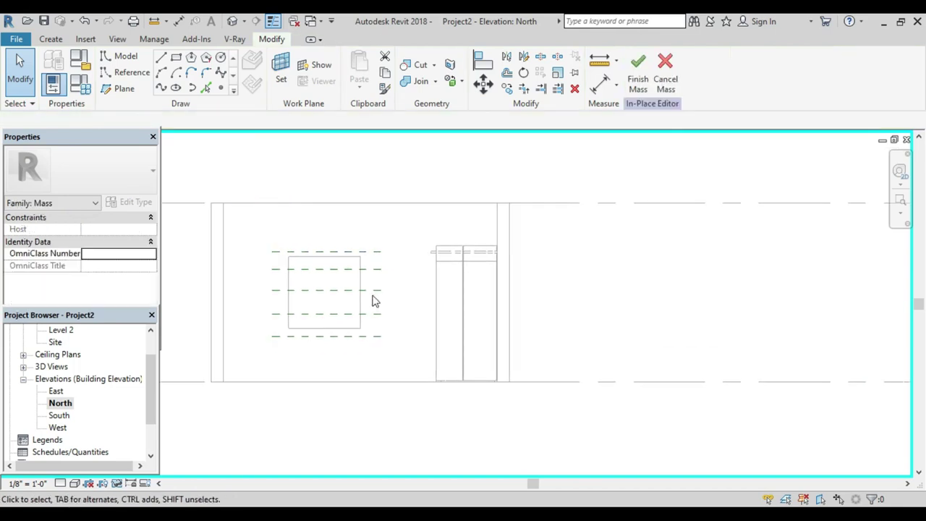
{"action": "scroll", "coordinate": [370, 269], "scroll_direction": "up", "scroll_amount": 1}
{"action": "scroll", "coordinate": [374, 262], "scroll_direction": "down", "scroll_amount": 1}
{"action": "middle_click_drag", "start_coordinate": [374, 261], "coordinate": [403, 281]}
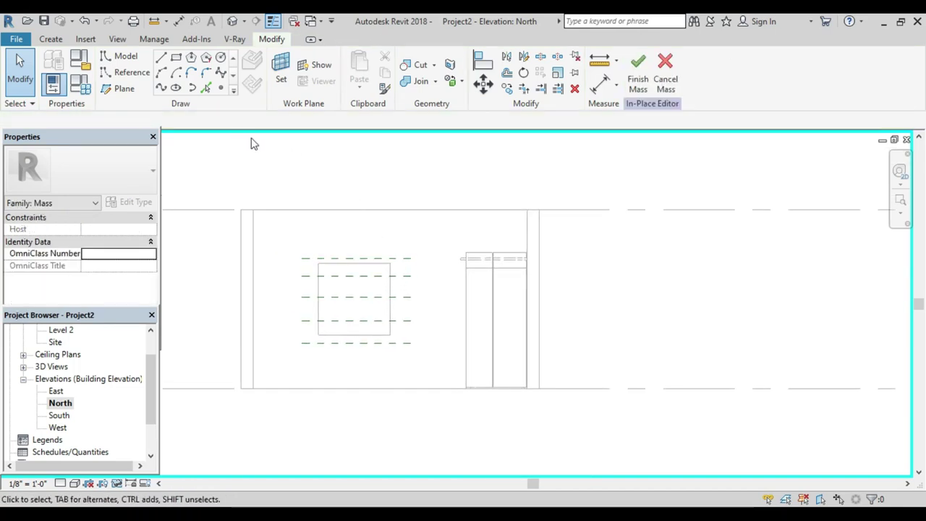
{"action": "left_click", "coordinate": [221, 75]}
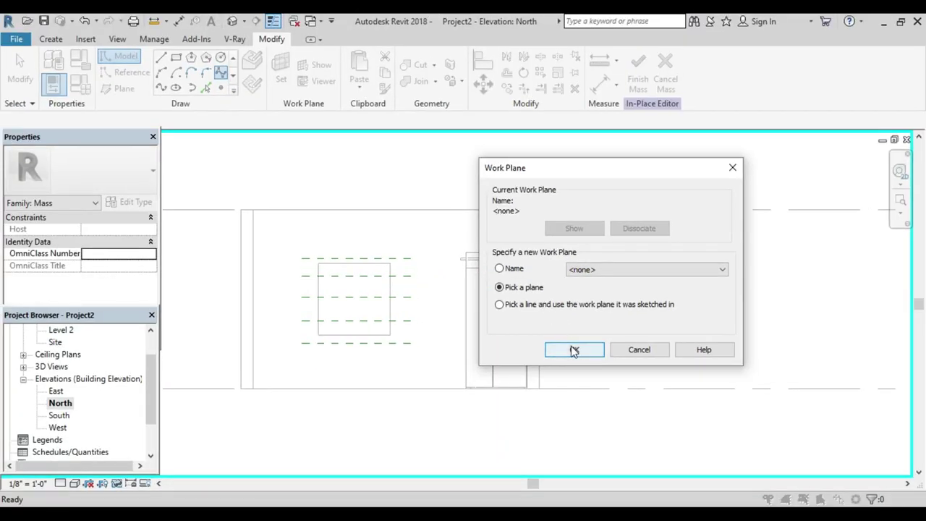
{"action": "left_click", "coordinate": [573, 350]}
{"action": "middle_click_drag", "start_coordinate": [412, 255], "coordinate": [426, 250]}
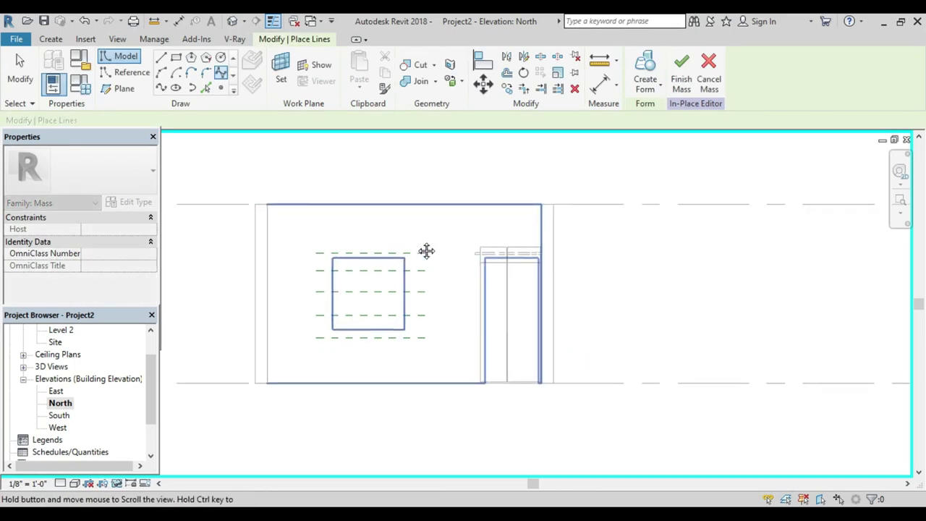
{"action": "scroll", "coordinate": [428, 239], "scroll_direction": "up", "scroll_amount": 2}
{"action": "scroll", "coordinate": [428, 246], "scroll_direction": "down", "scroll_amount": 1}
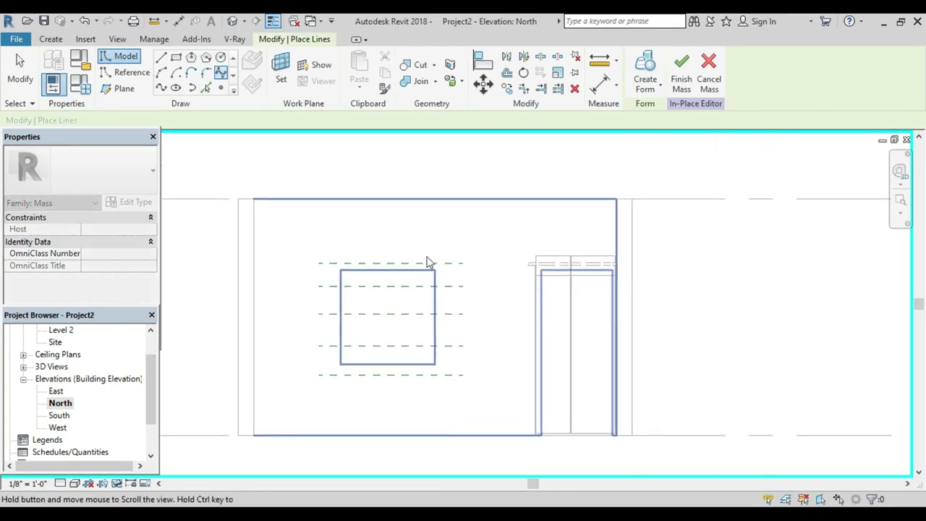
{"action": "scroll", "coordinate": [425, 260], "scroll_direction": "down", "scroll_amount": 1}
{"action": "key", "text": "Escape"}
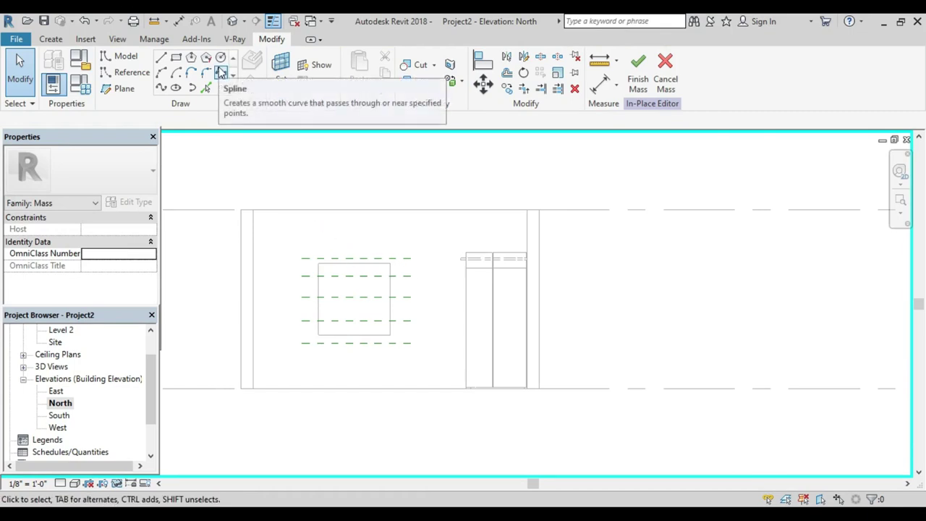
Step: Restart the Spline with Pick a plane and Tab-highlight Reference Plane 5
{"action": "left_click", "coordinate": [221, 72]}
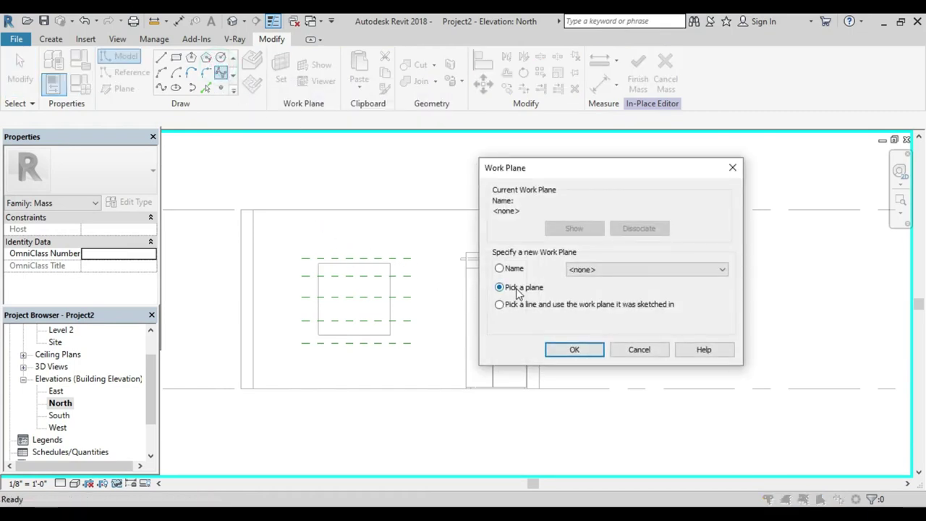
{"action": "left_click", "coordinate": [574, 350]}
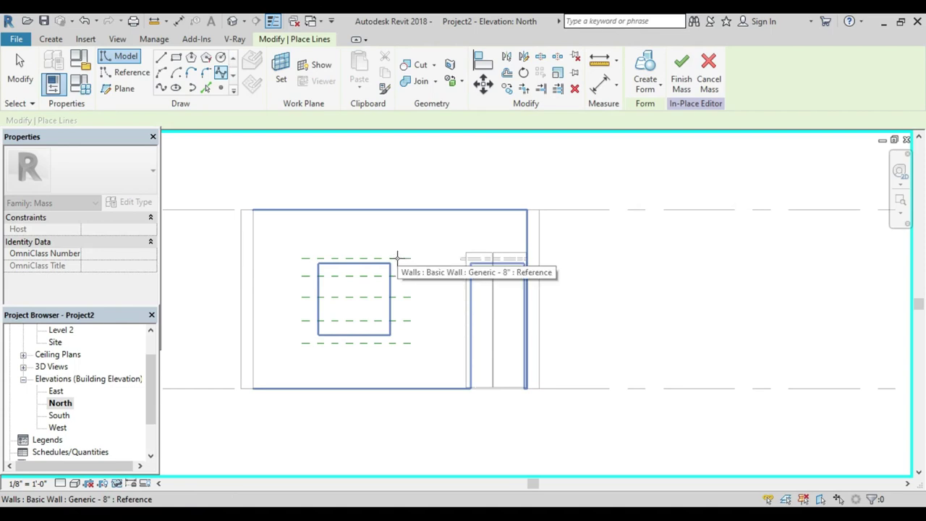
{"action": "key", "text": "Tab"}
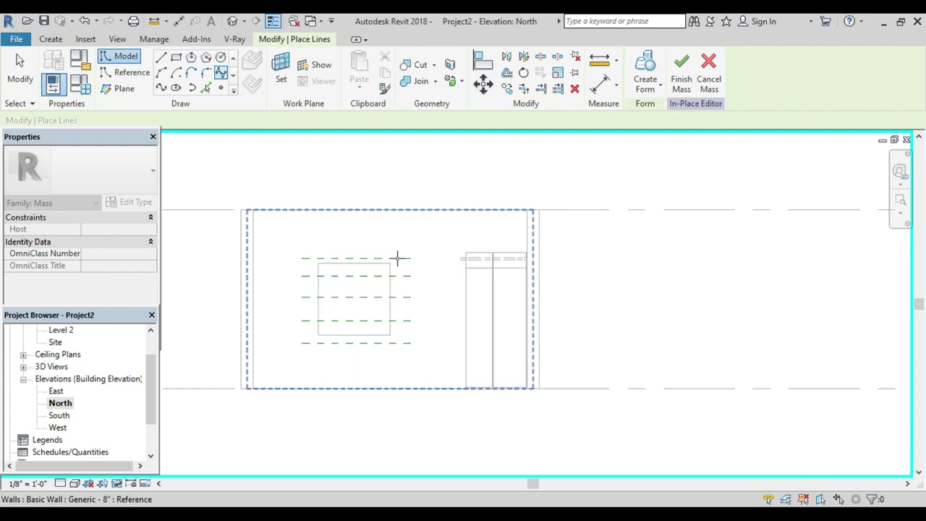
{"action": "key", "text": "Tab"}
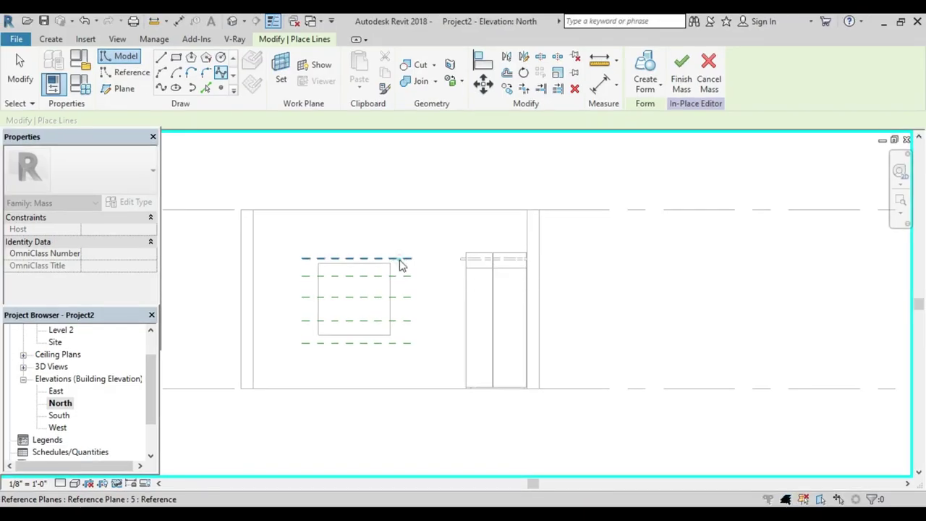
Step: Pick Reference Plane 5 as the work plane and open the {3D} view
{"action": "left_click", "coordinate": [402, 265]}
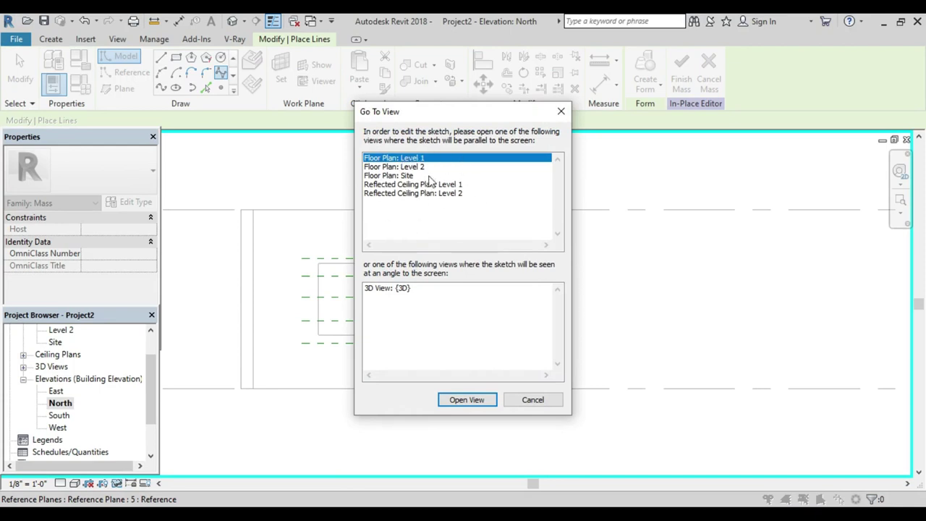
{"action": "left_click", "coordinate": [389, 290]}
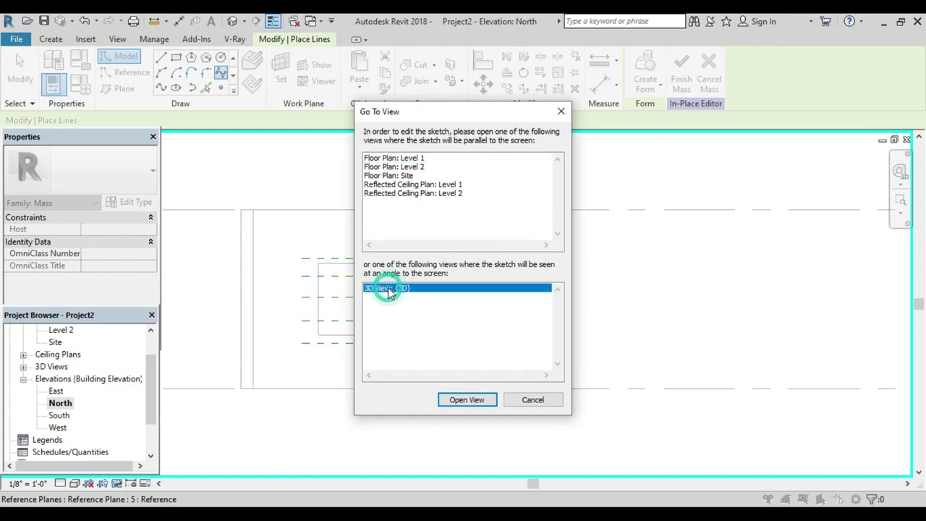
{"action": "left_click", "coordinate": [466, 400]}
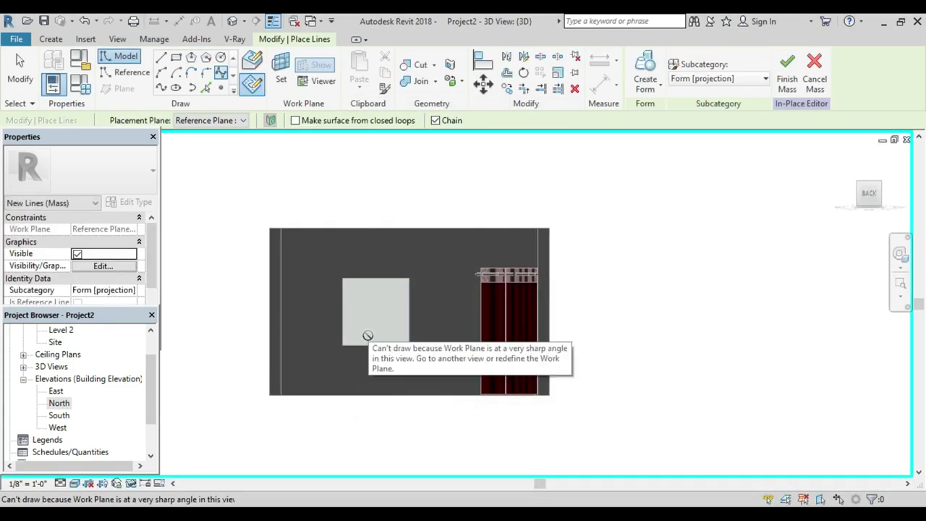
{"action": "mouse_move", "coordinate": [869, 189]}
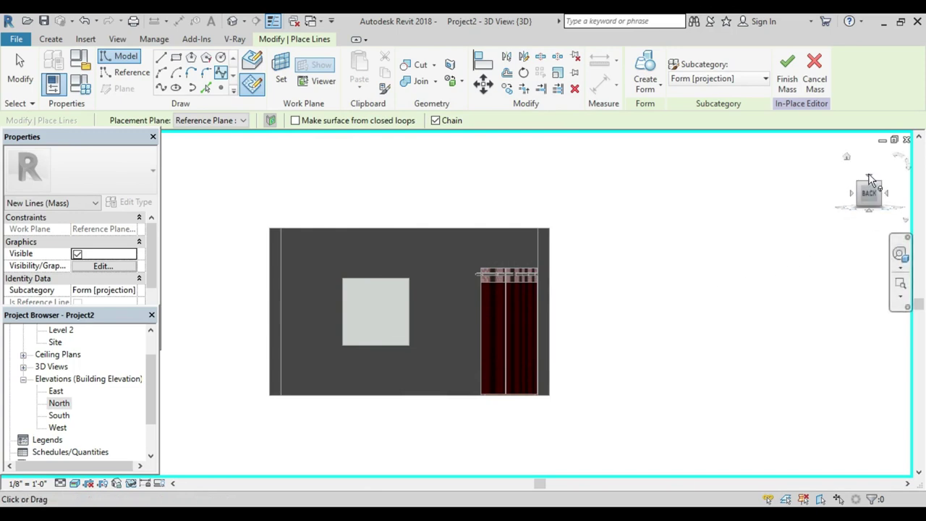
Step: View the model from the TOP in the Hidden Line visual style
{"action": "left_click", "coordinate": [870, 180]}
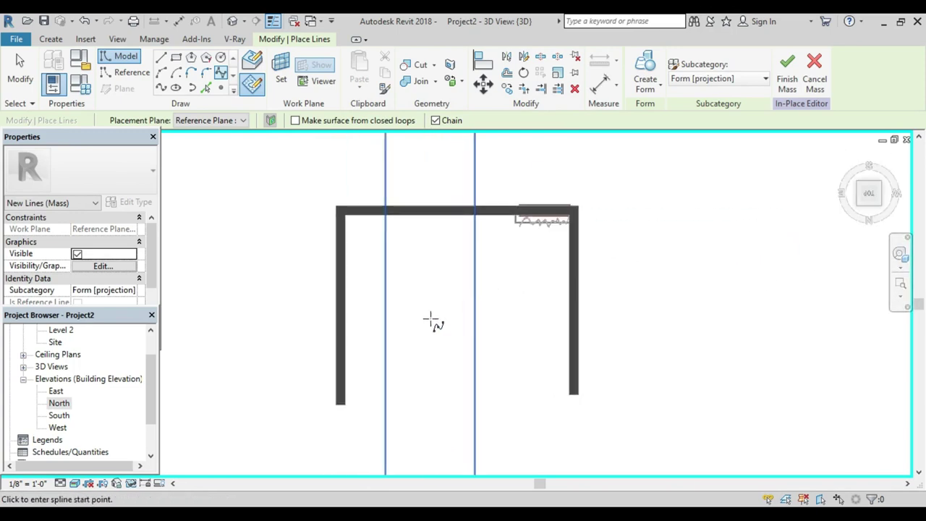
{"action": "left_click", "coordinate": [76, 486]}
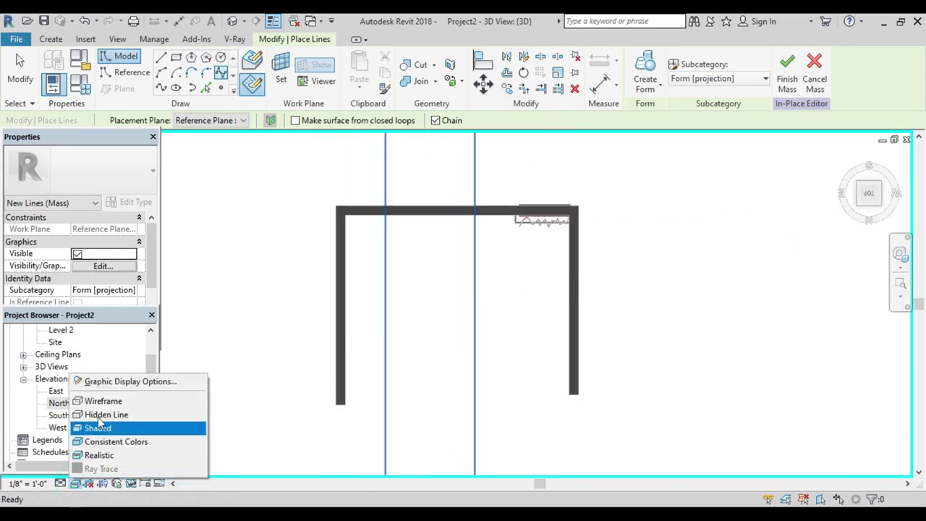
{"action": "left_click", "coordinate": [83, 413]}
{"action": "middle_click_drag", "start_coordinate": [383, 330], "coordinate": [242, 368]}
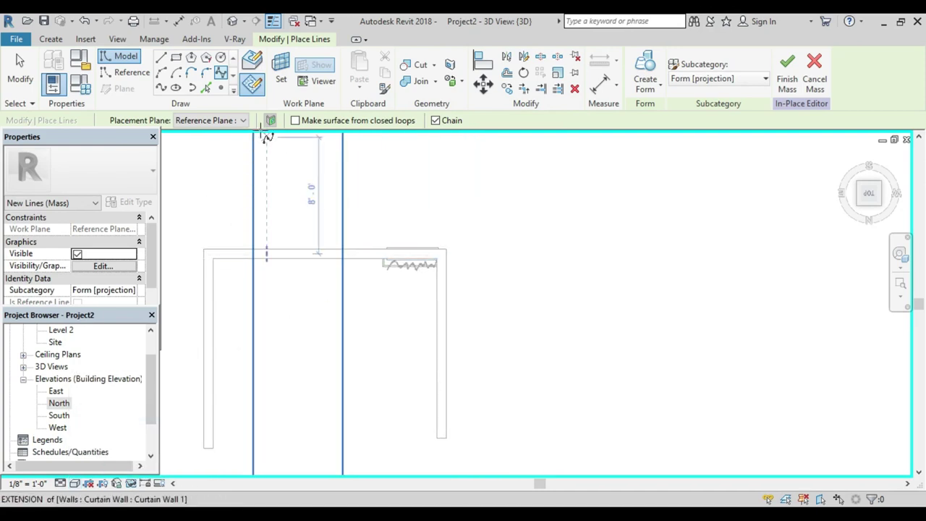
Step: Set the Placement Plane to Reference Plane : 5
{"action": "left_click", "coordinate": [243, 121]}
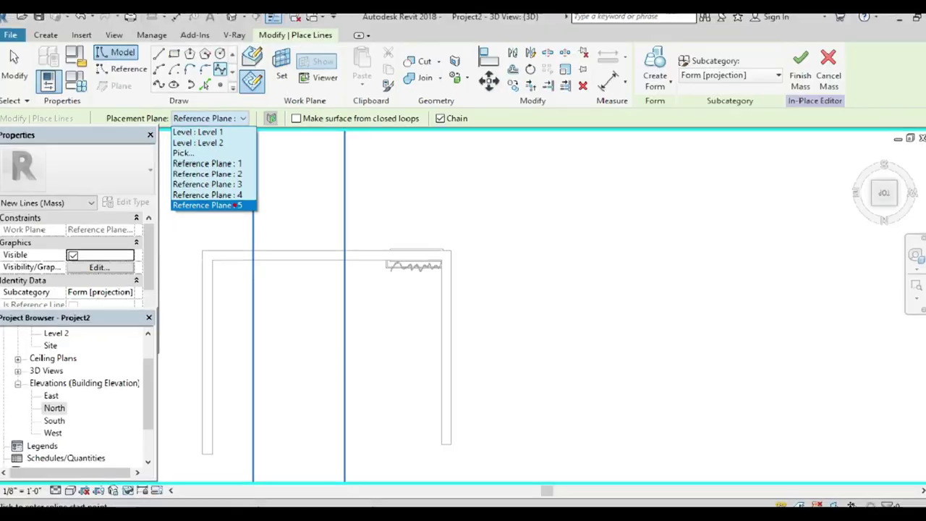
{"action": "left_click", "coordinate": [238, 205]}
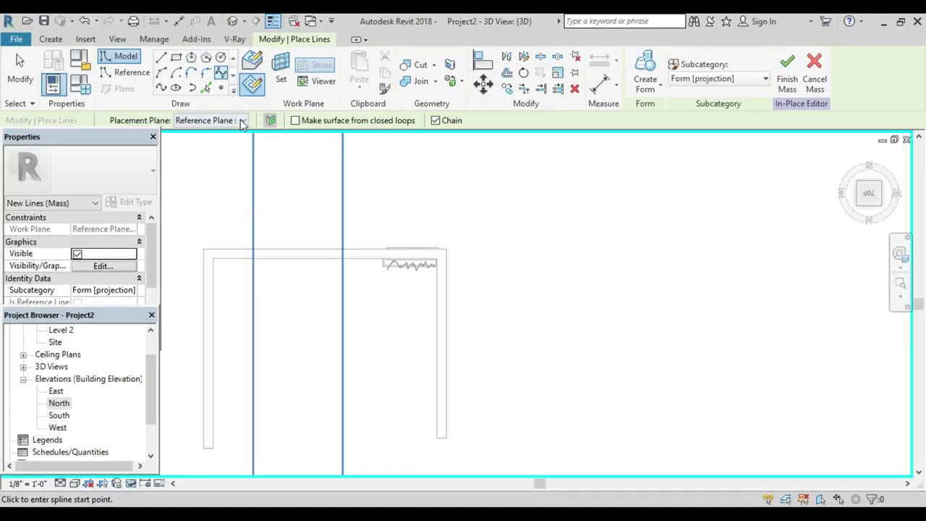
{"action": "left_click", "coordinate": [240, 119]}
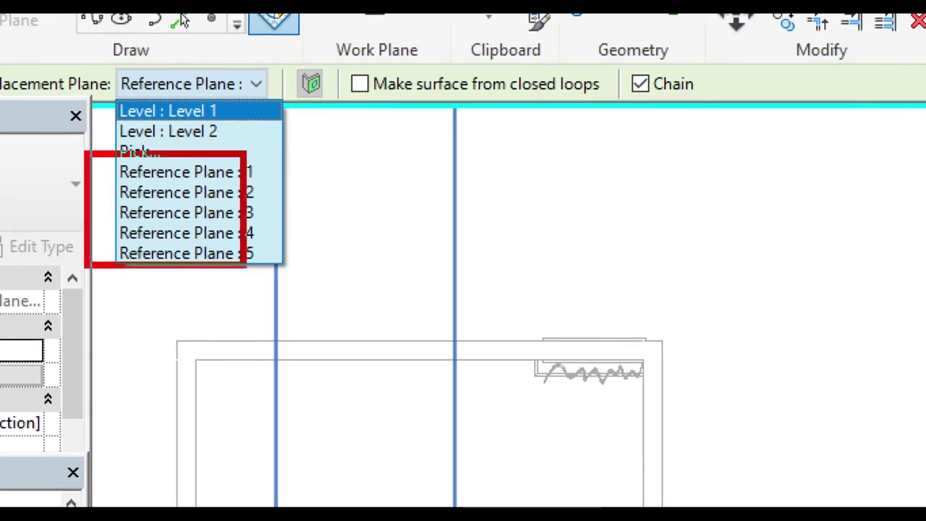
{"action": "left_click", "coordinate": [236, 181]}
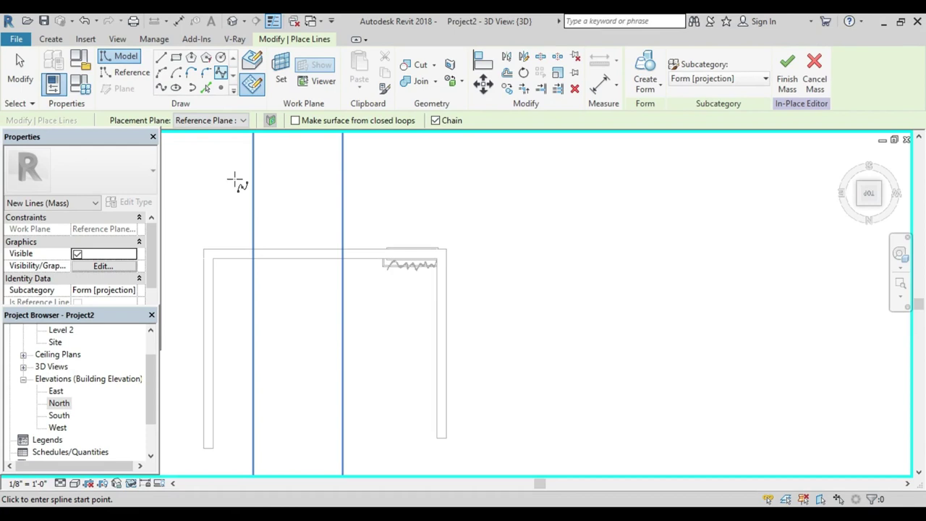
{"action": "left_click", "coordinate": [242, 120]}
{"action": "left_click", "coordinate": [231, 204]}
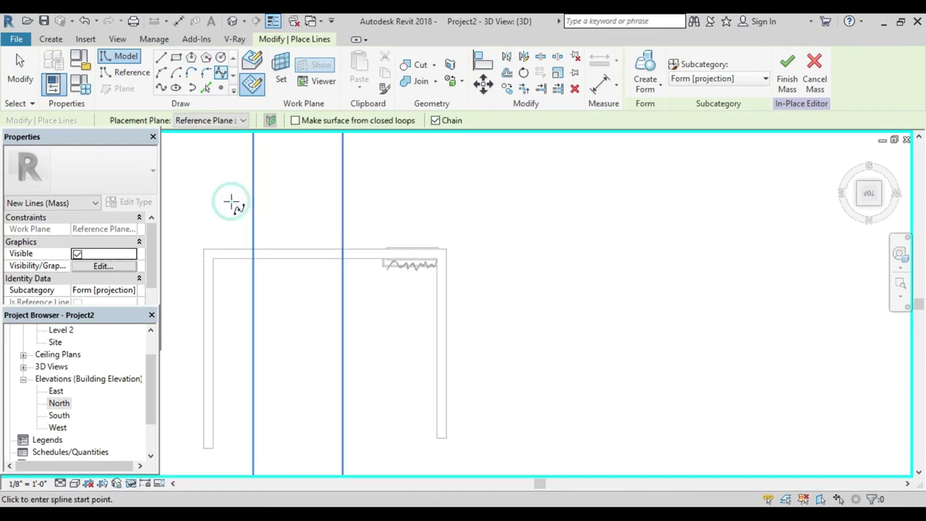
{"action": "scroll", "coordinate": [279, 299], "scroll_direction": "down", "scroll_amount": 2}
{"action": "scroll", "coordinate": [279, 299], "scroll_direction": "up", "scroll_amount": 2}
Step: Switch the view to Wireframe and zoom in on the left window
{"action": "scroll", "coordinate": [273, 283], "scroll_direction": "up", "scroll_amount": 3}
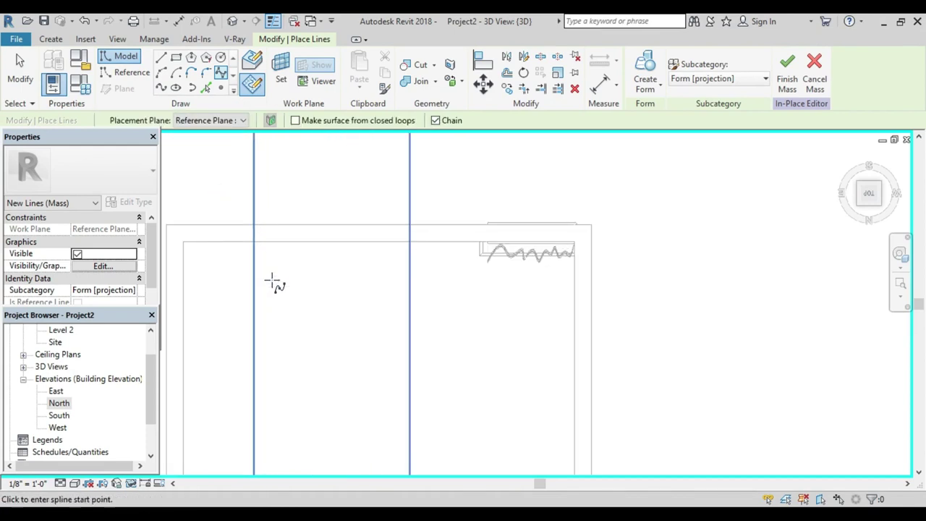
{"action": "middle_click_drag", "start_coordinate": [247, 293], "coordinate": [232, 304]}
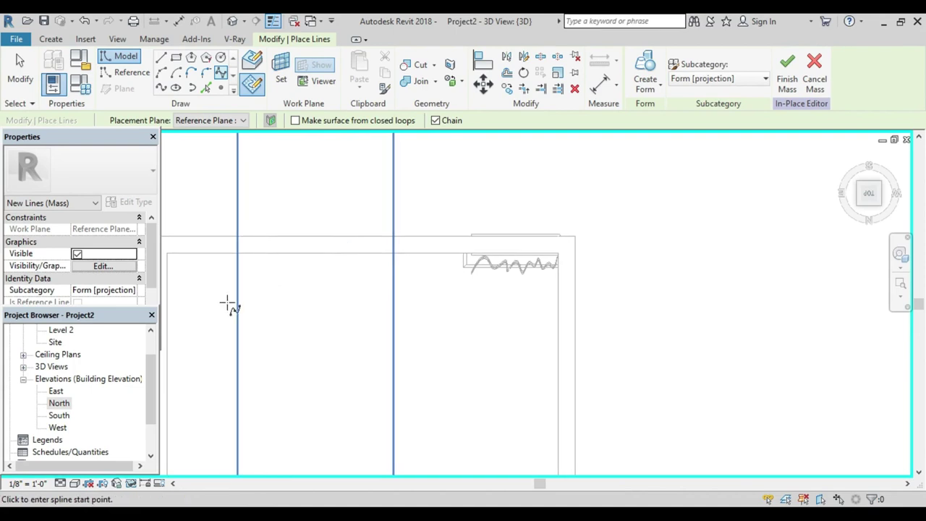
{"action": "left_click", "coordinate": [75, 484]}
{"action": "left_click", "coordinate": [100, 400]}
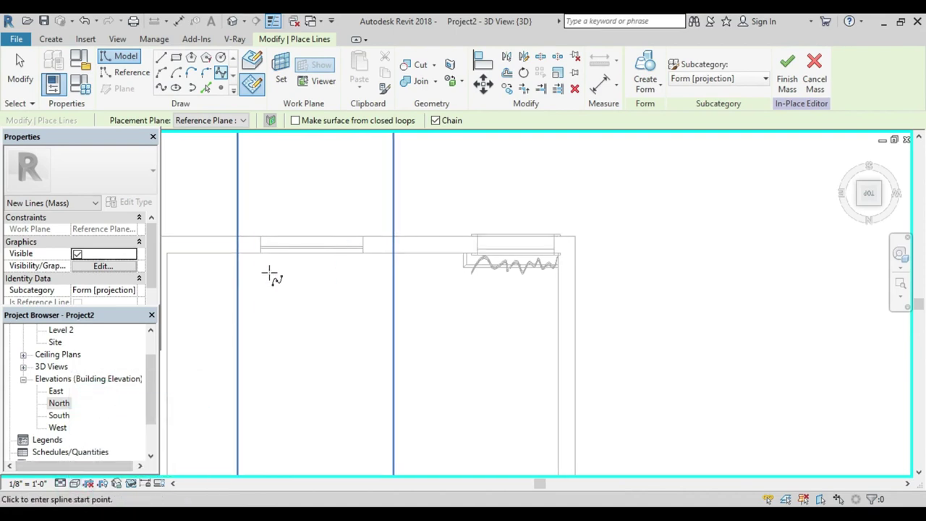
{"action": "scroll", "coordinate": [271, 277], "scroll_direction": "up", "scroll_amount": 2}
{"action": "middle_click_drag", "start_coordinate": [269, 270], "coordinate": [233, 324]}
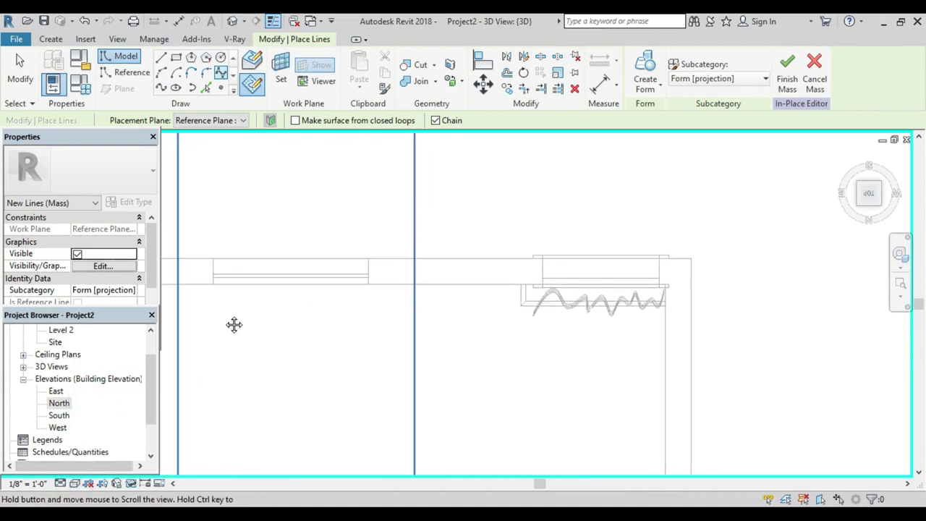
Step: Click a zigzag of spline points below the left window's head
{"action": "left_click", "coordinate": [186, 331]}
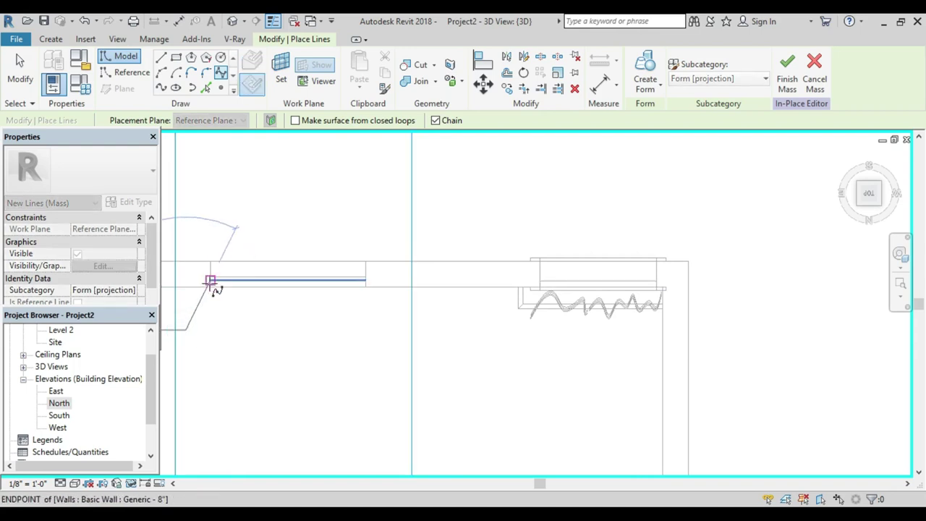
{"action": "left_click", "coordinate": [210, 281]}
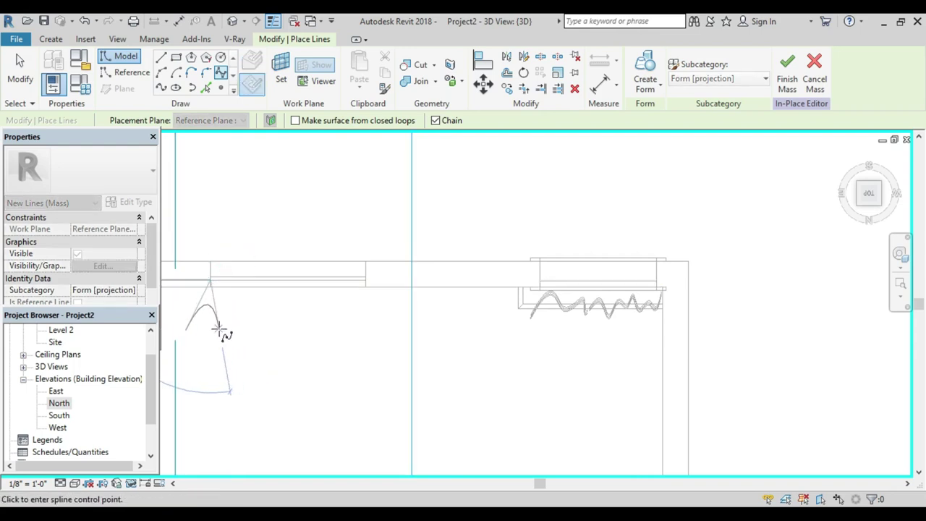
{"action": "left_click", "coordinate": [221, 332]}
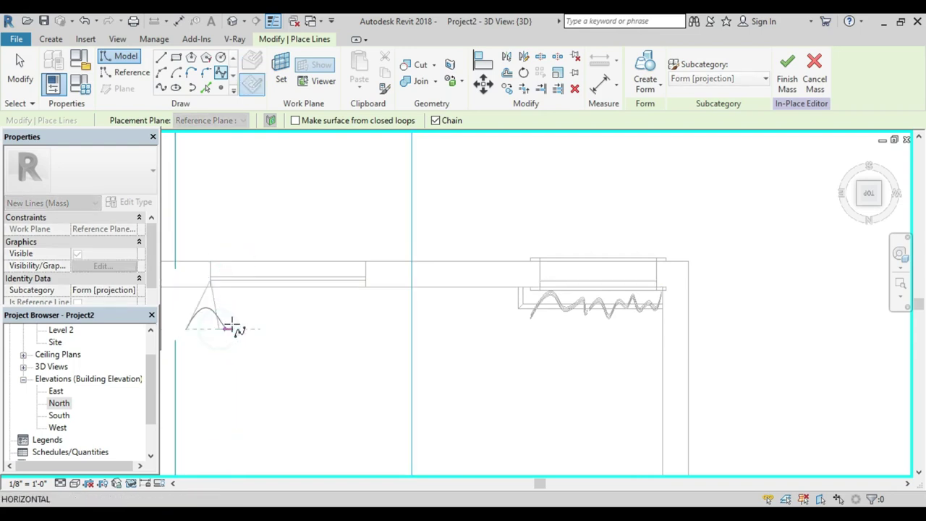
{"action": "left_click", "coordinate": [236, 292]}
{"action": "left_click", "coordinate": [245, 341]}
{"action": "left_click", "coordinate": [255, 294]}
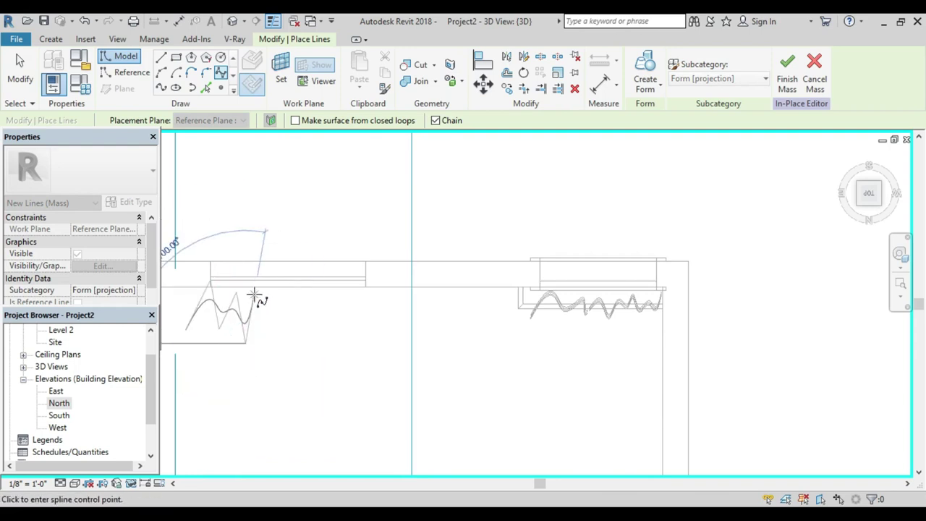
{"action": "left_click", "coordinate": [267, 341]}
{"action": "left_click", "coordinate": [282, 289]}
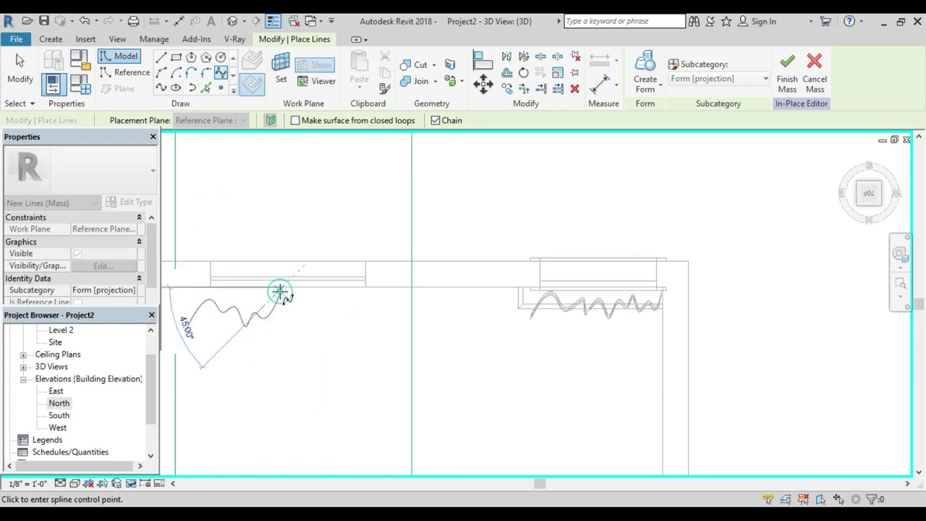
{"action": "left_click", "coordinate": [293, 335]}
{"action": "left_click", "coordinate": [303, 295]}
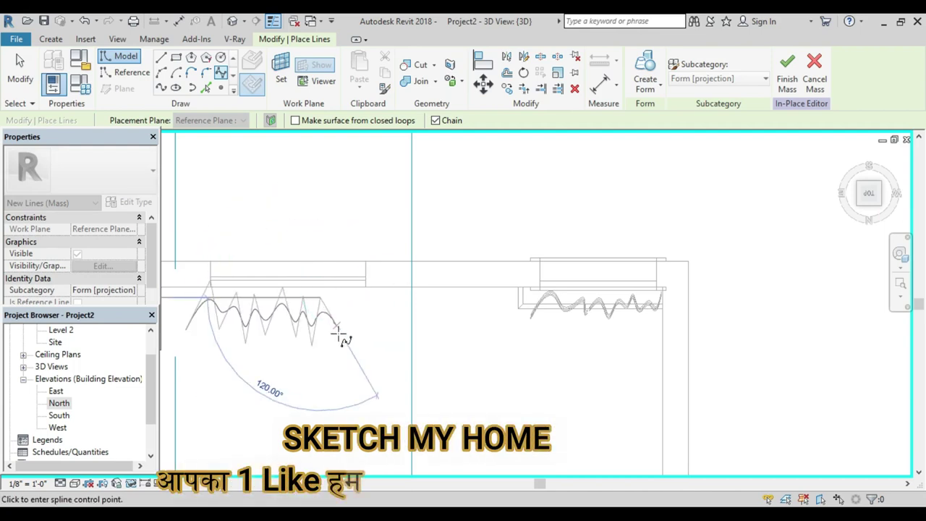
{"action": "key", "text": "Escape"}
Step: Extend the wave rightward with more peaks and dips and finish the spline
{"action": "left_click", "coordinate": [341, 295]}
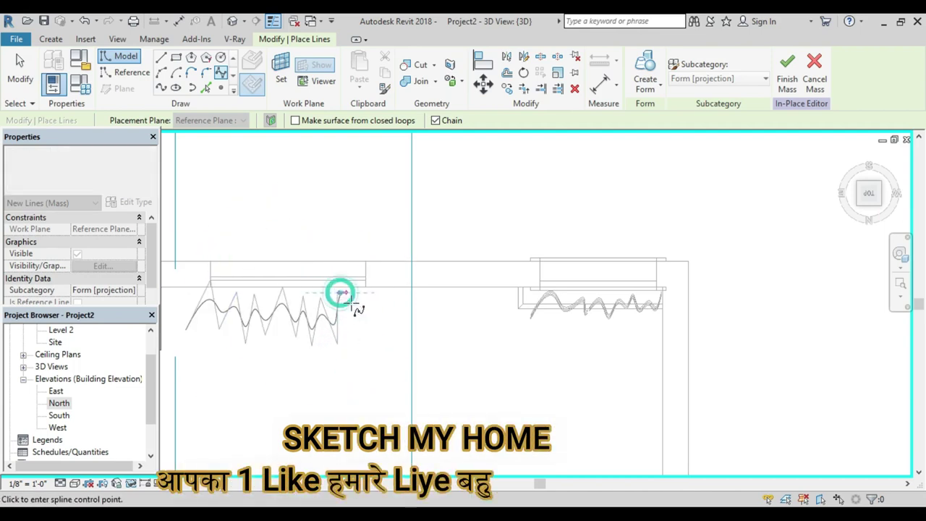
{"action": "left_click", "coordinate": [362, 342]}
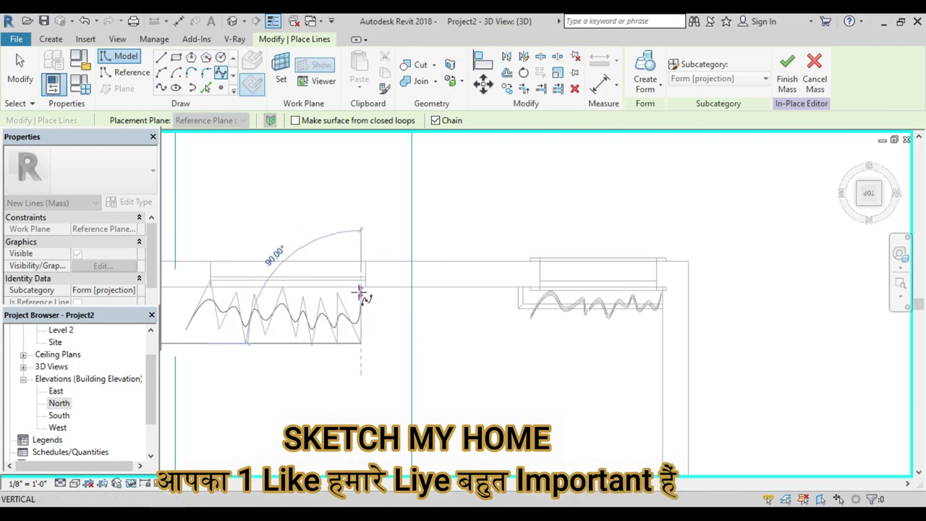
{"action": "left_click", "coordinate": [364, 293]}
{"action": "left_click", "coordinate": [367, 321]}
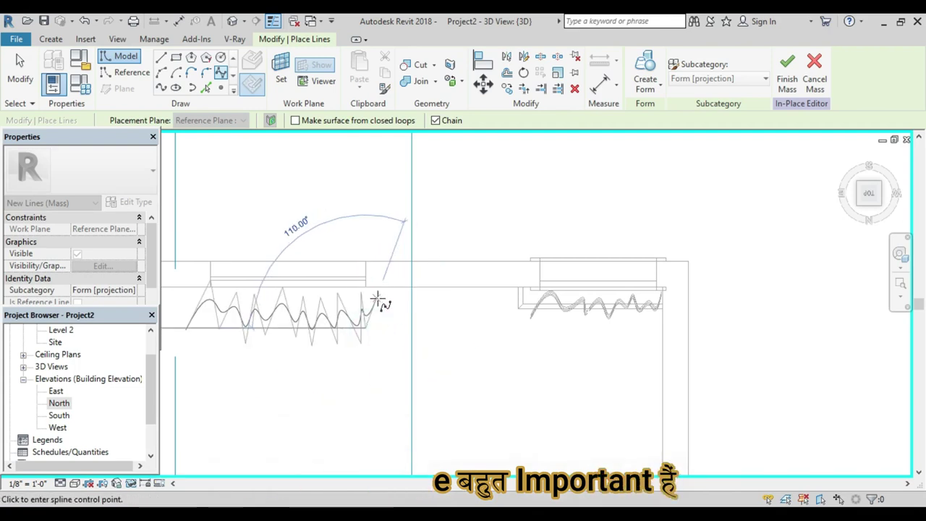
{"action": "left_click", "coordinate": [376, 297]}
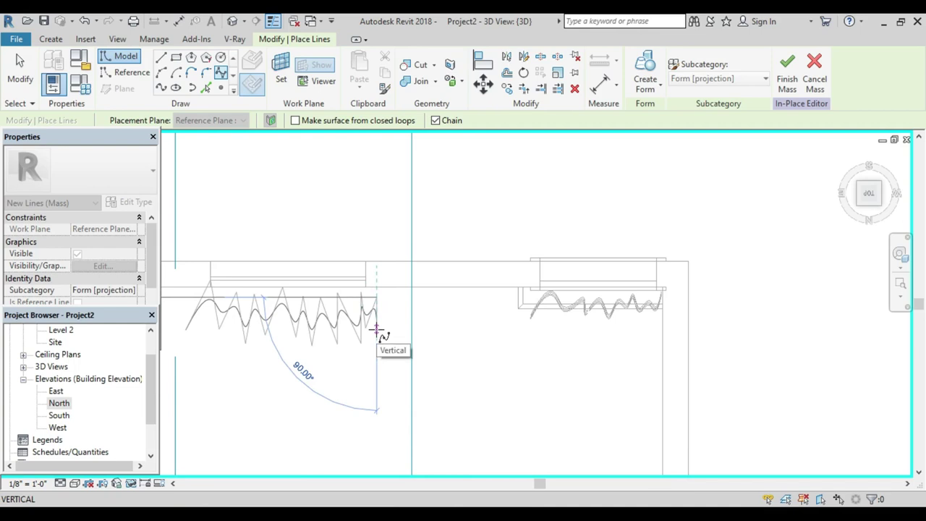
{"action": "left_click", "coordinate": [376, 329]}
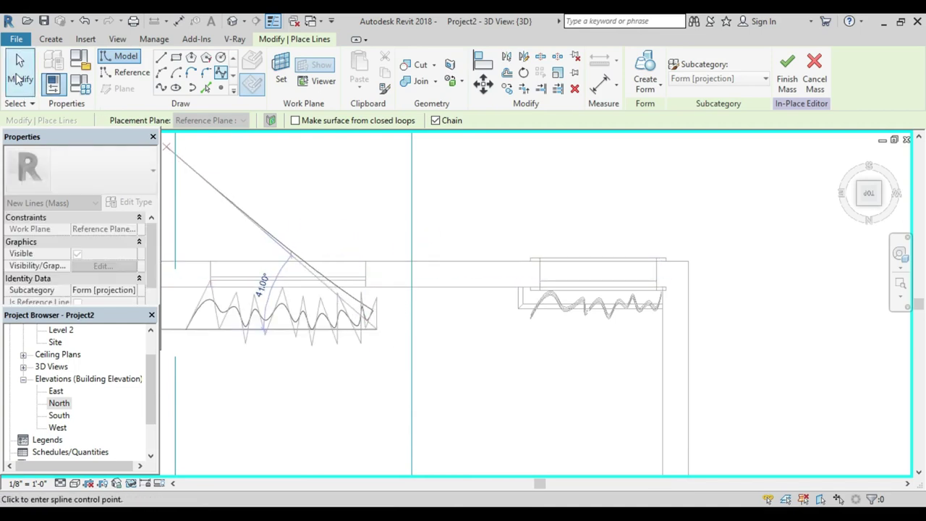
{"action": "left_click", "coordinate": [20, 78]}
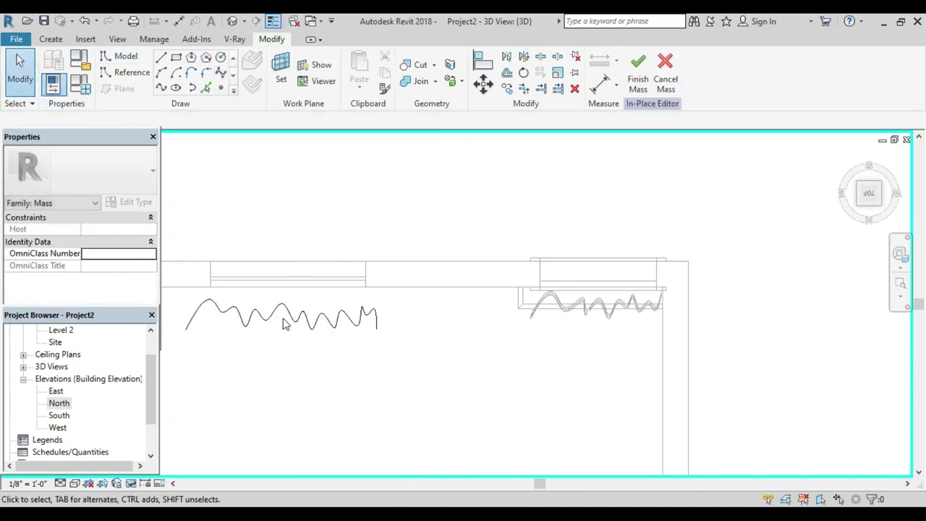
Step: Start a new spline with the Placement Plane set to Reference Plane : 4
{"action": "mouse_move", "coordinate": [316, 365]}
{"action": "middle_mouse_down"}
{"action": "mouse_move", "coordinate": [331, 308]}
{"action": "mouse_move", "coordinate": [323, 327]}
{"action": "middle_mouse_up"}
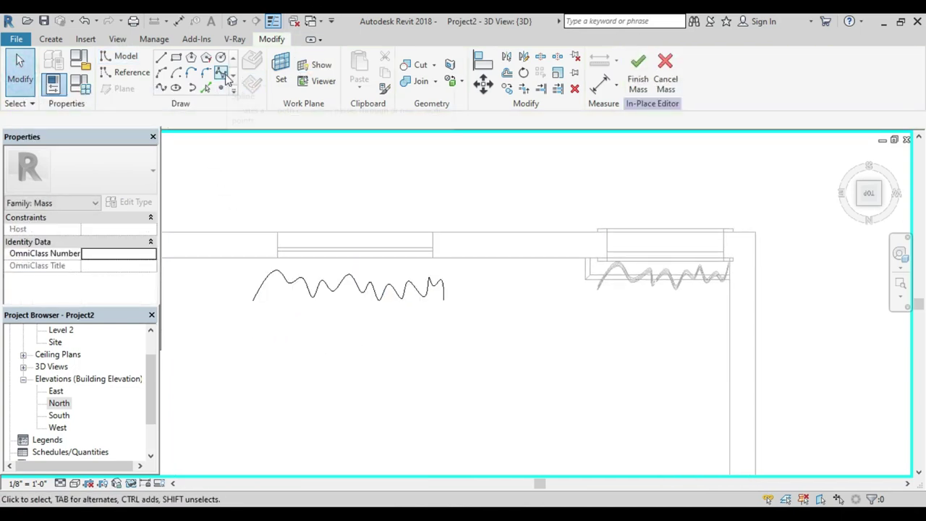
{"action": "left_click", "coordinate": [222, 73]}
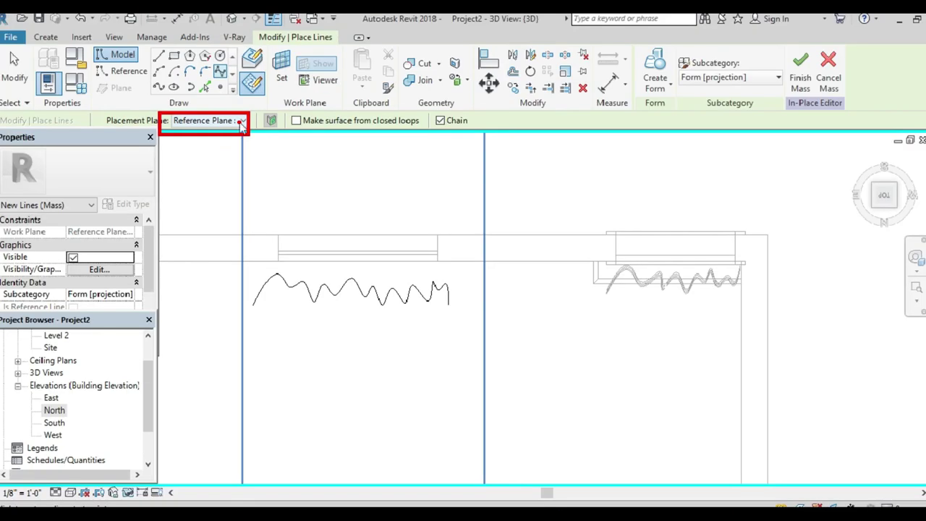
{"action": "left_click", "coordinate": [242, 121]}
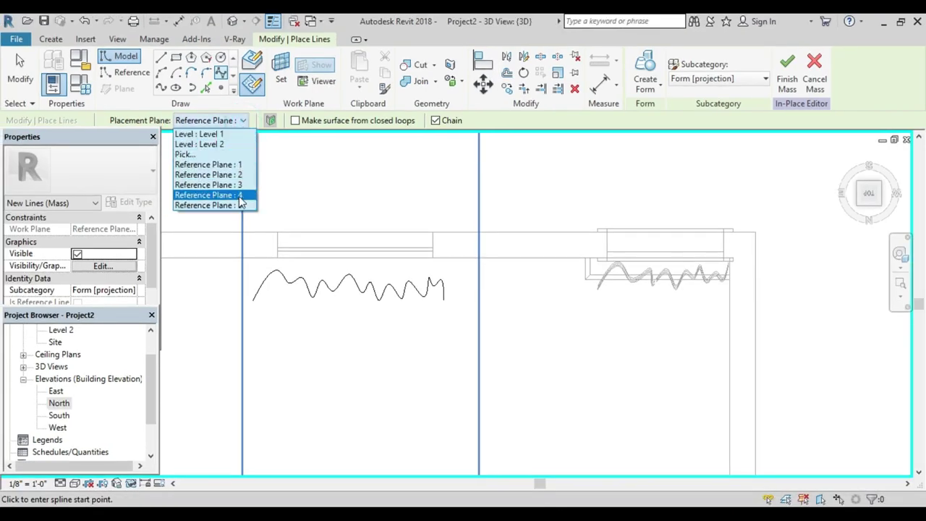
{"action": "left_click", "coordinate": [240, 195]}
{"action": "scroll", "coordinate": [259, 268], "scroll_direction": "up", "scroll_amount": 2}
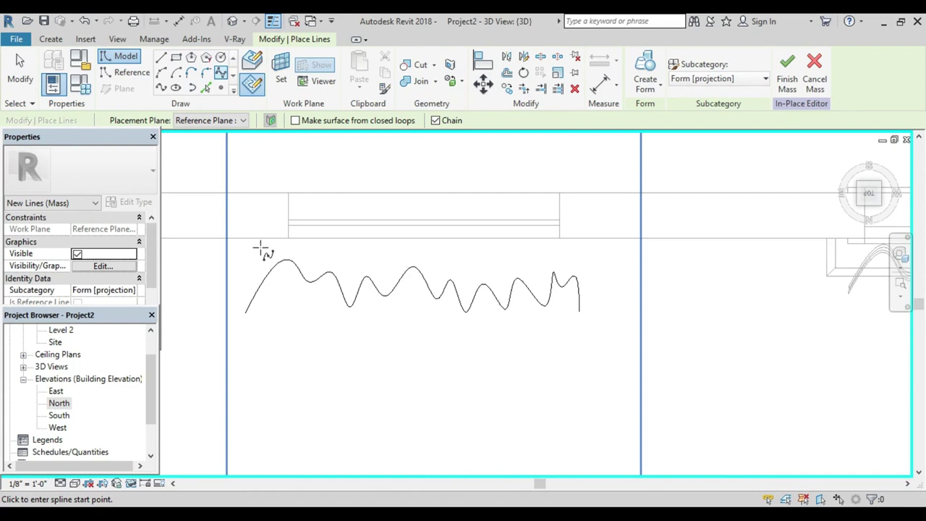
Step: Click a wavy chain of points crossing the first curve
{"action": "left_click", "coordinate": [261, 250]}
{"action": "left_click", "coordinate": [289, 283]}
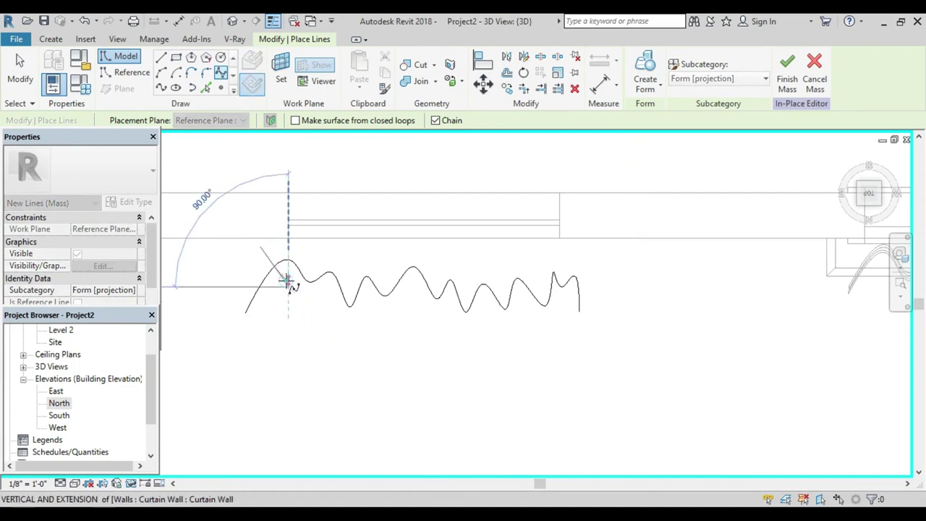
{"action": "left_click", "coordinate": [316, 251]}
{"action": "left_click", "coordinate": [338, 298]}
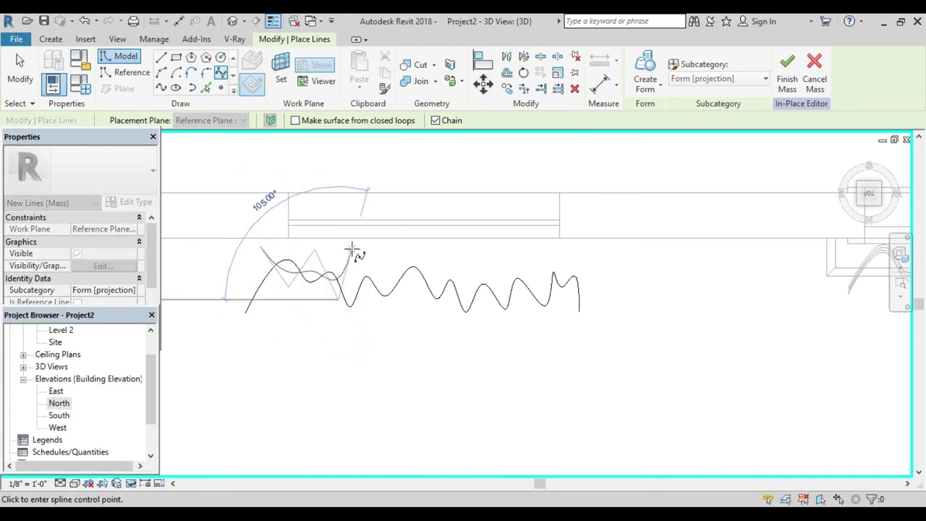
{"action": "left_click", "coordinate": [352, 250]}
{"action": "left_click", "coordinate": [368, 318]}
{"action": "left_click", "coordinate": [378, 258]}
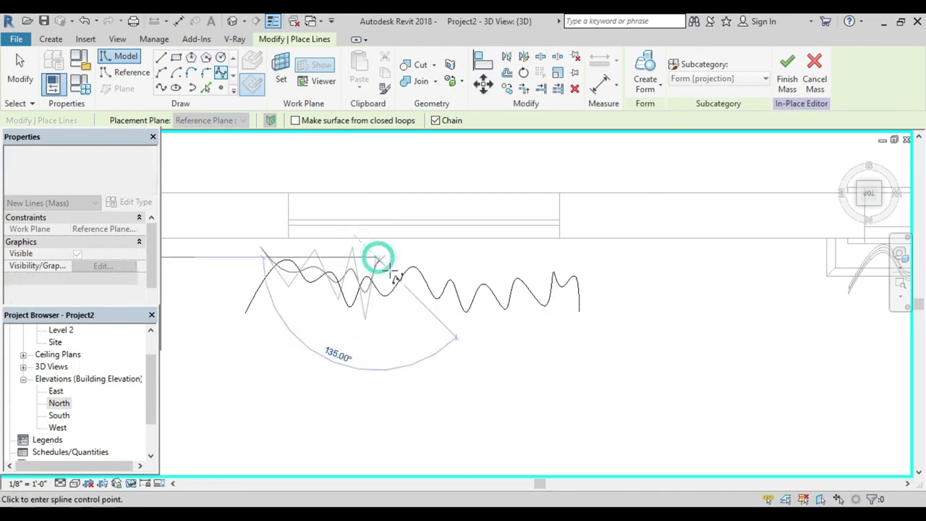
{"action": "left_click", "coordinate": [410, 298]}
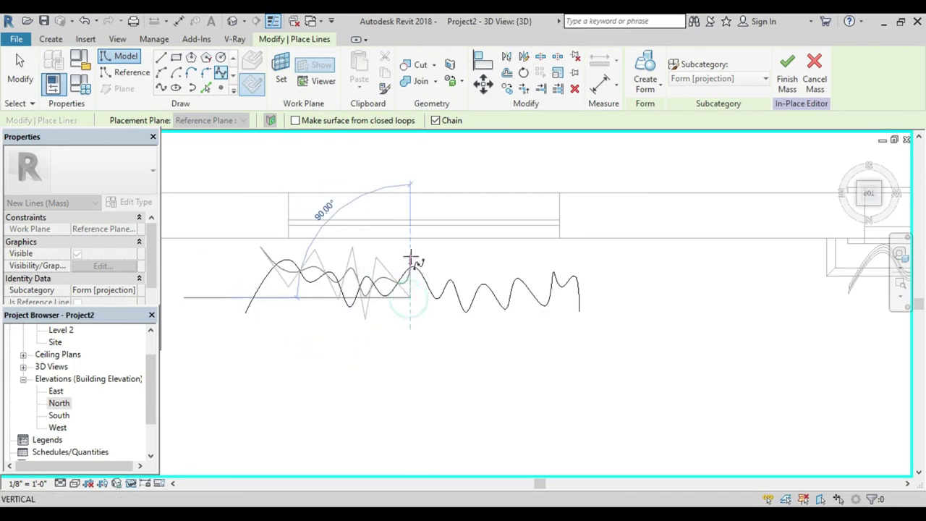
{"action": "left_click", "coordinate": [440, 308]}
{"action": "left_click", "coordinate": [446, 261]}
{"action": "key", "text": "Escape"}
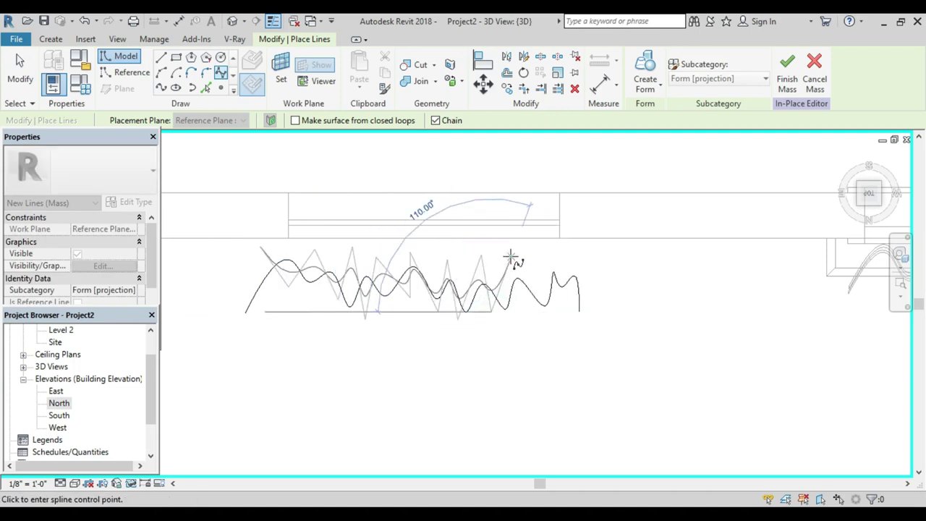
Step: Add one more point to the right, finish the second spline, and recenter the view
{"action": "left_click", "coordinate": [537, 259]}
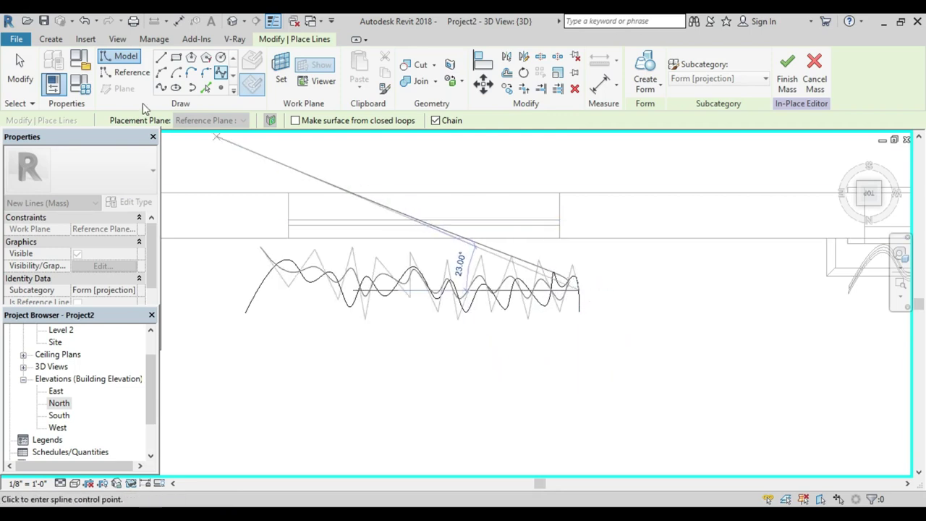
{"action": "left_click", "coordinate": [19, 72]}
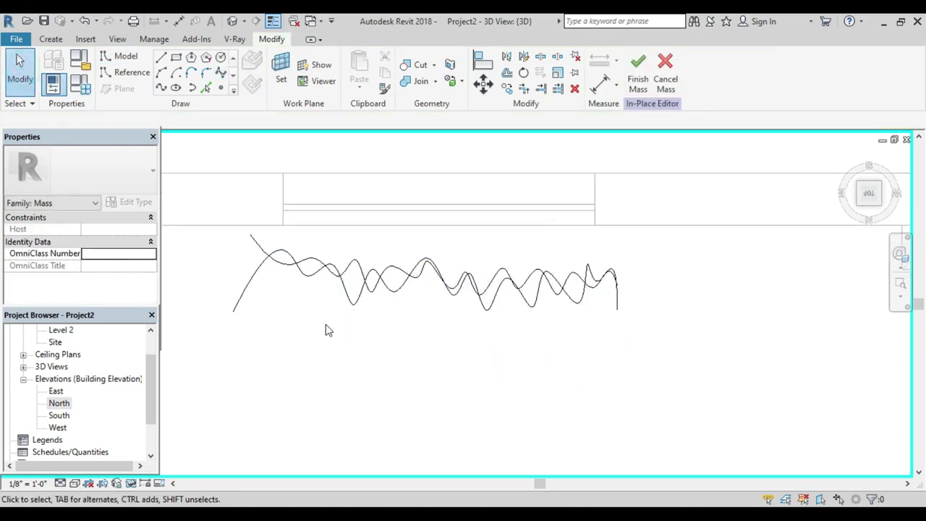
{"action": "scroll", "coordinate": [325, 326], "scroll_direction": "up", "scroll_amount": 2}
{"action": "middle_click_drag", "start_coordinate": [325, 326], "coordinate": [267, 343]}
{"action": "scroll", "coordinate": [251, 333], "scroll_direction": "down", "scroll_amount": 2}
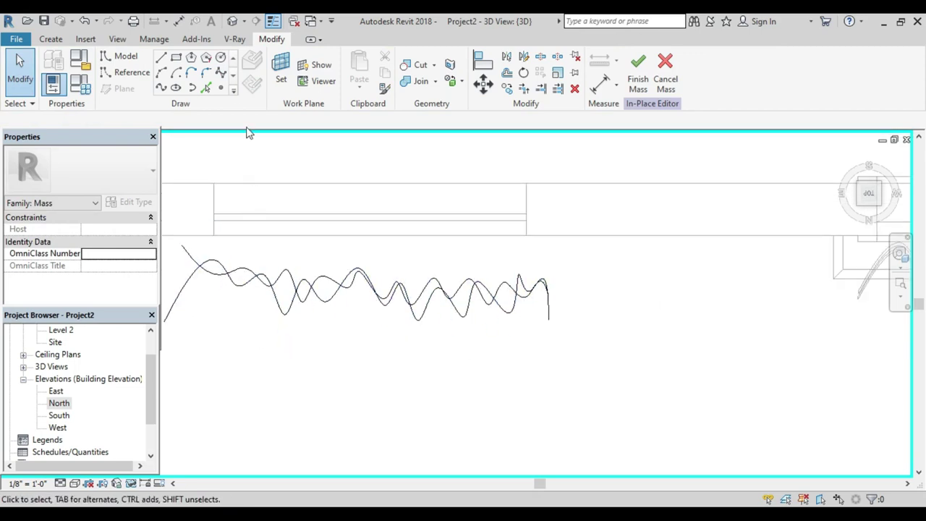
Step: Start a third spline on a chosen reference plane, discarding two false starts
{"action": "left_click", "coordinate": [220, 73]}
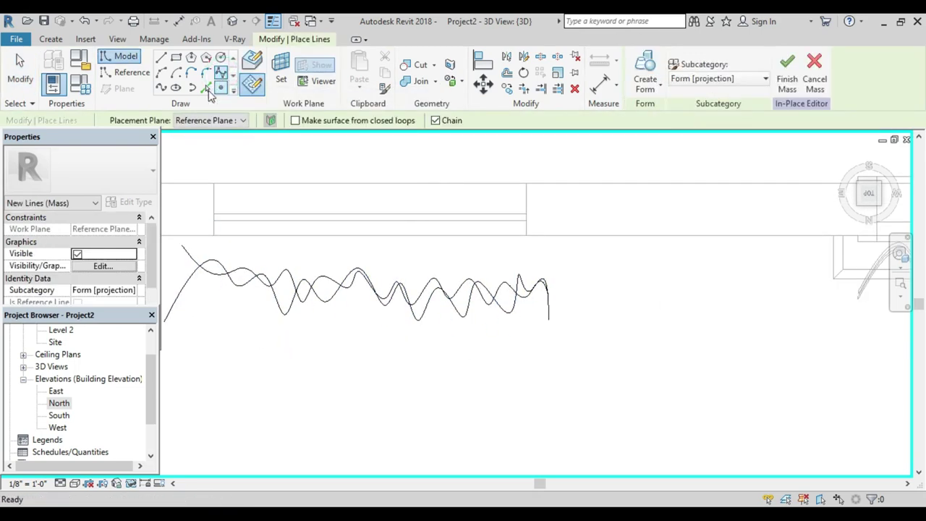
{"action": "left_click", "coordinate": [219, 122]}
{"action": "left_click", "coordinate": [227, 186]}
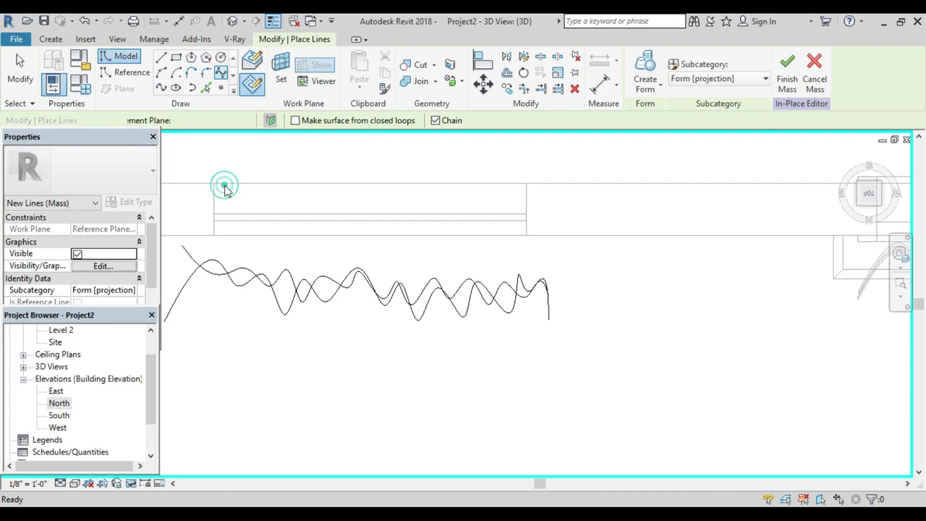
{"action": "left_click", "coordinate": [204, 305]}
{"action": "left_click", "coordinate": [234, 250]}
{"action": "key", "text": "Escape"}
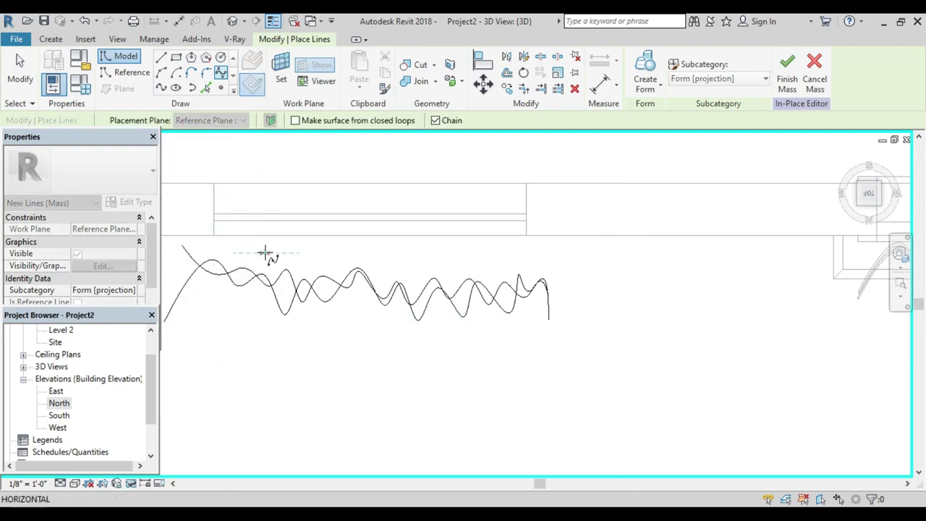
{"action": "left_click", "coordinate": [265, 253]}
{"action": "key", "text": "Escape"}
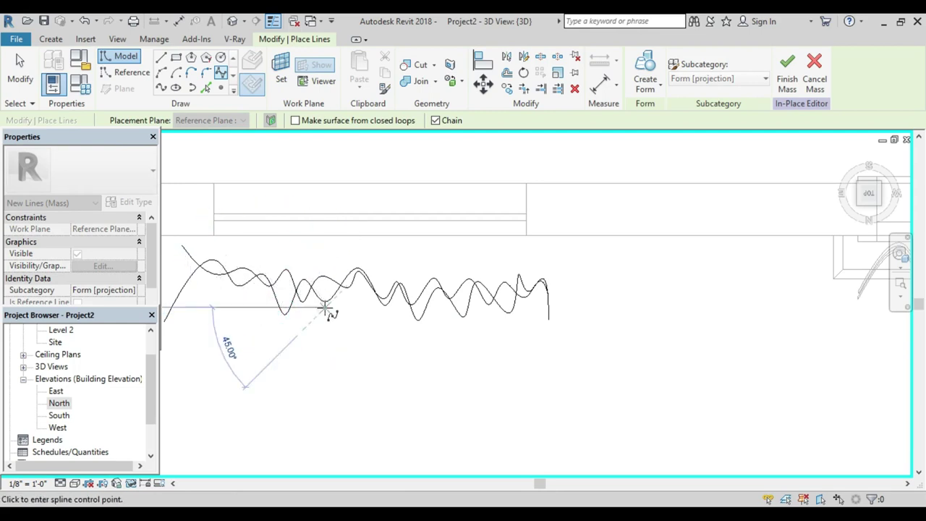
Step: Sketch the third spline's zigzag across the window and finish it
{"action": "left_click", "coordinate": [357, 306]}
{"action": "left_click", "coordinate": [370, 253]}
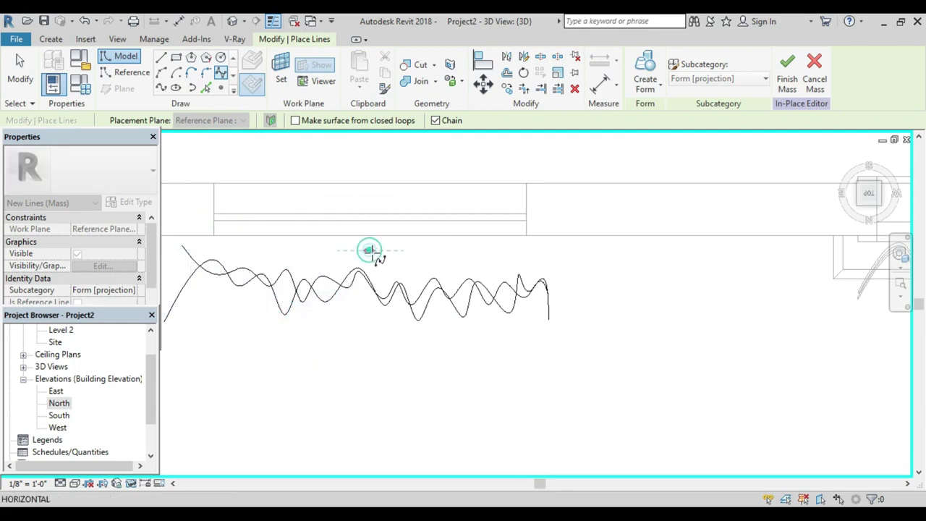
{"action": "left_click", "coordinate": [414, 260]}
{"action": "left_click", "coordinate": [440, 307]}
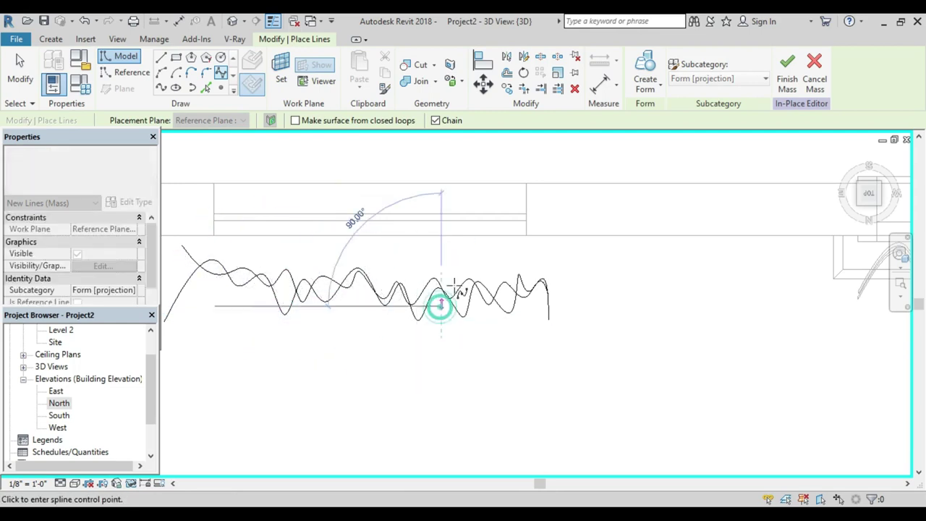
{"action": "left_click", "coordinate": [468, 265]}
{"action": "left_click", "coordinate": [490, 313]}
{"action": "left_click", "coordinate": [514, 265]}
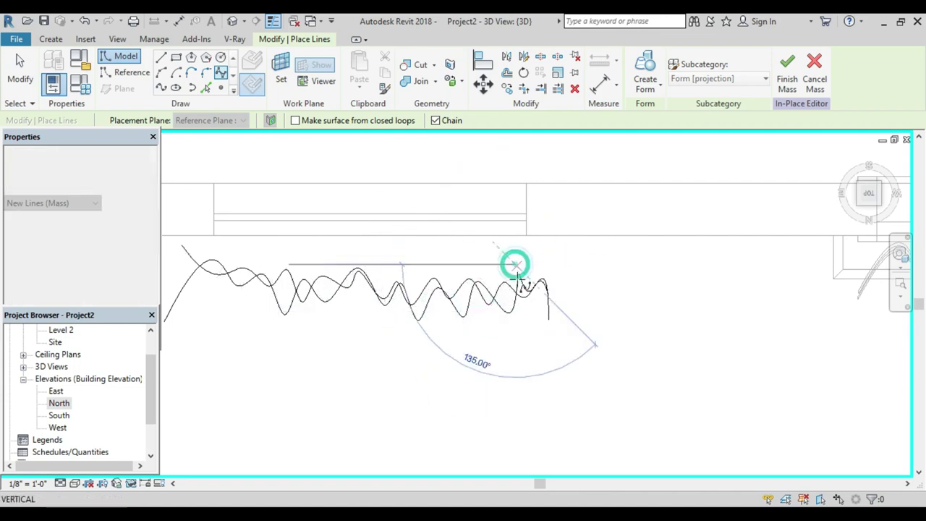
{"action": "left_click", "coordinate": [528, 317]}
{"action": "left_click", "coordinate": [540, 264]}
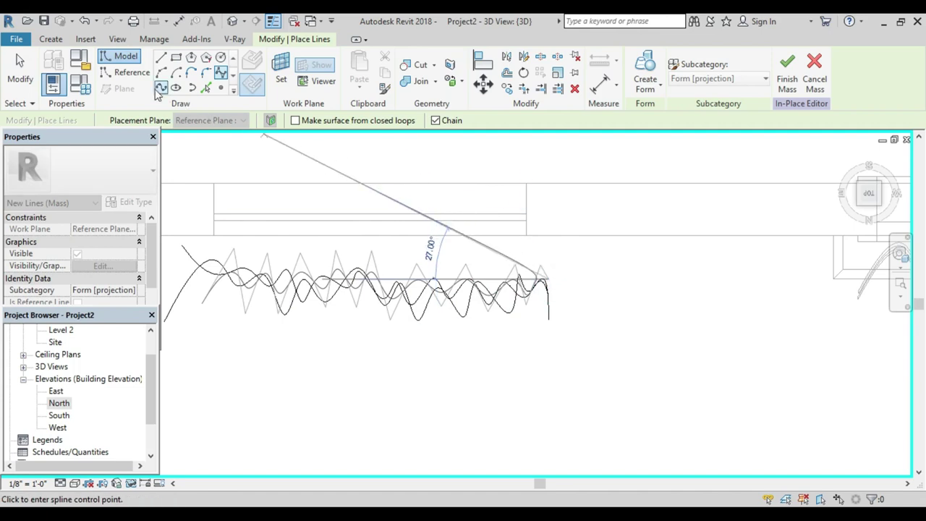
{"action": "left_click", "coordinate": [29, 74]}
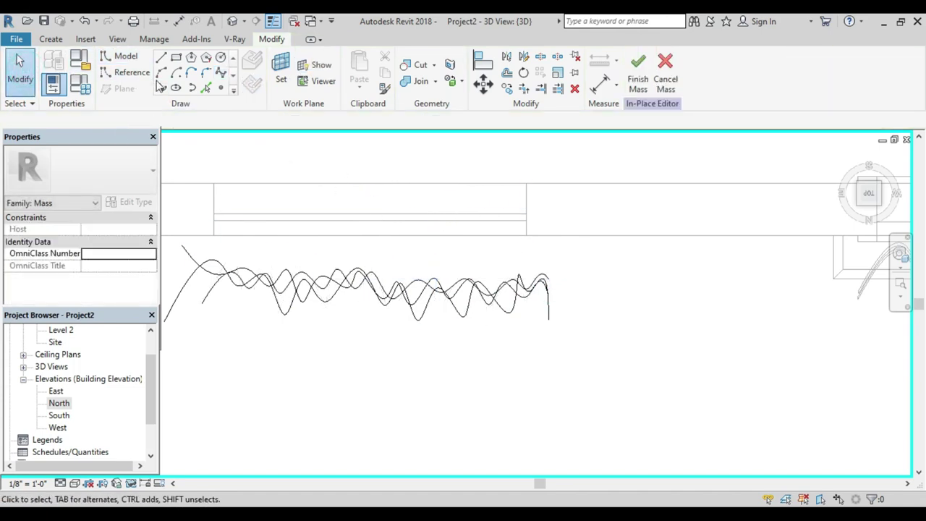
{"action": "left_click", "coordinate": [221, 74]}
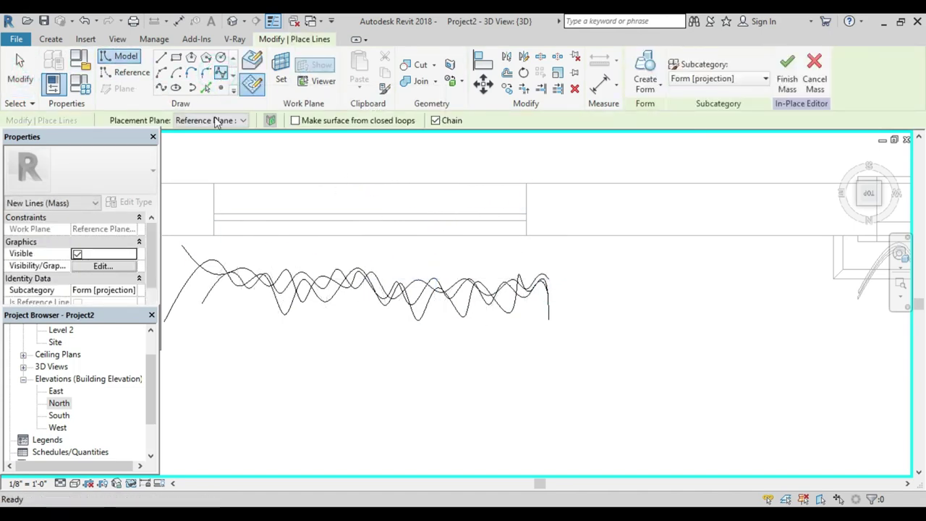
Step: Click a zigzag spline on Reference Plane : 2 over the window, then Esc
{"action": "left_click", "coordinate": [219, 120]}
{"action": "left_click", "coordinate": [222, 175]}
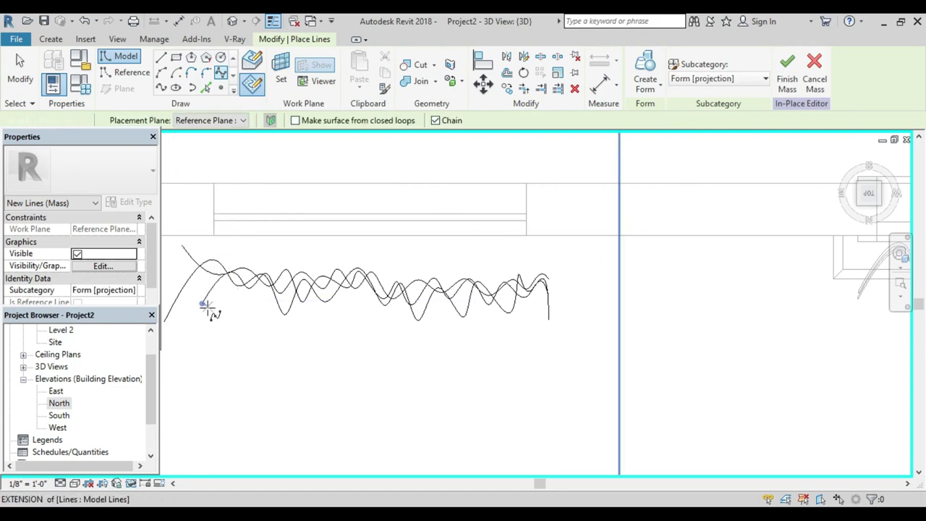
{"action": "left_click", "coordinate": [242, 237]}
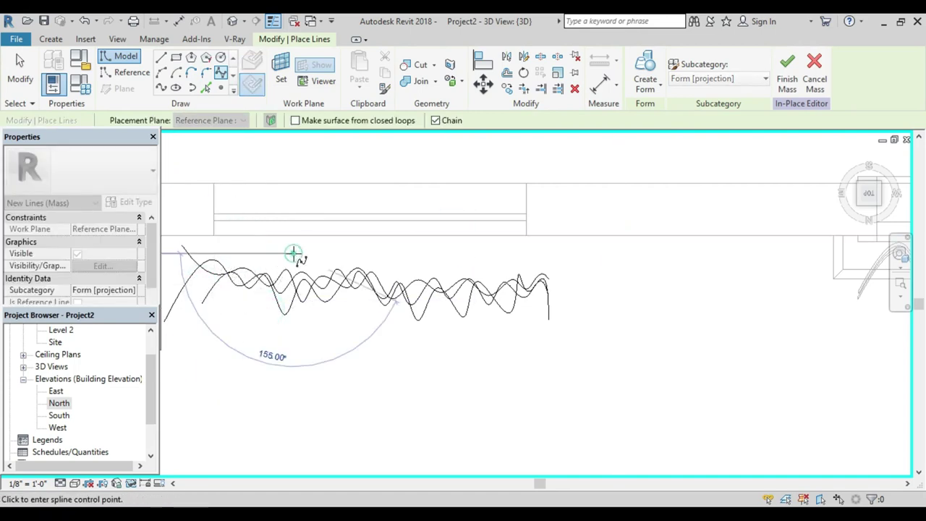
{"action": "left_click", "coordinate": [329, 258]}
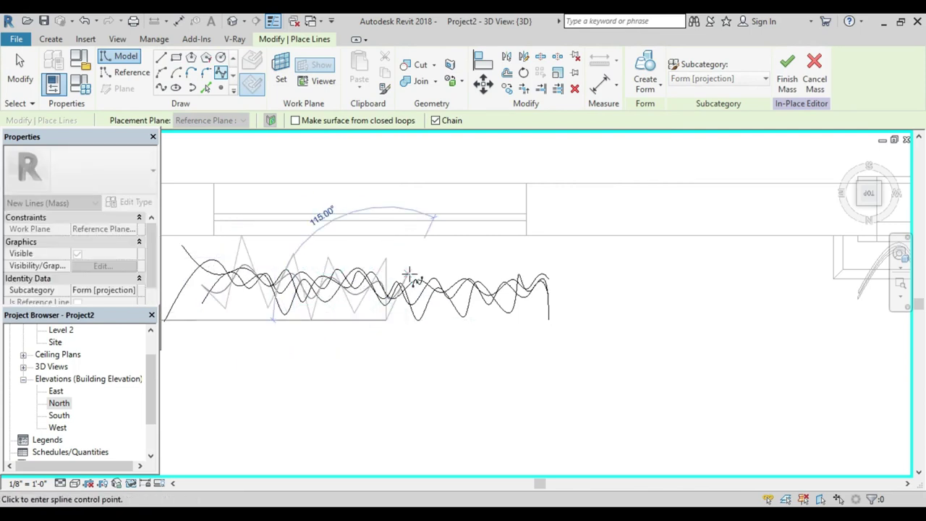
{"action": "left_click", "coordinate": [425, 318]}
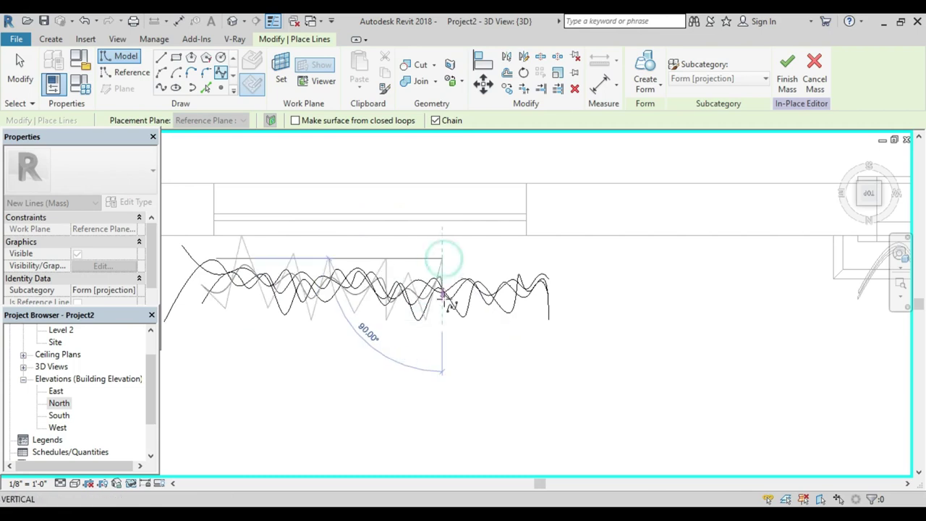
{"action": "left_click", "coordinate": [465, 257]}
{"action": "left_click", "coordinate": [490, 304]}
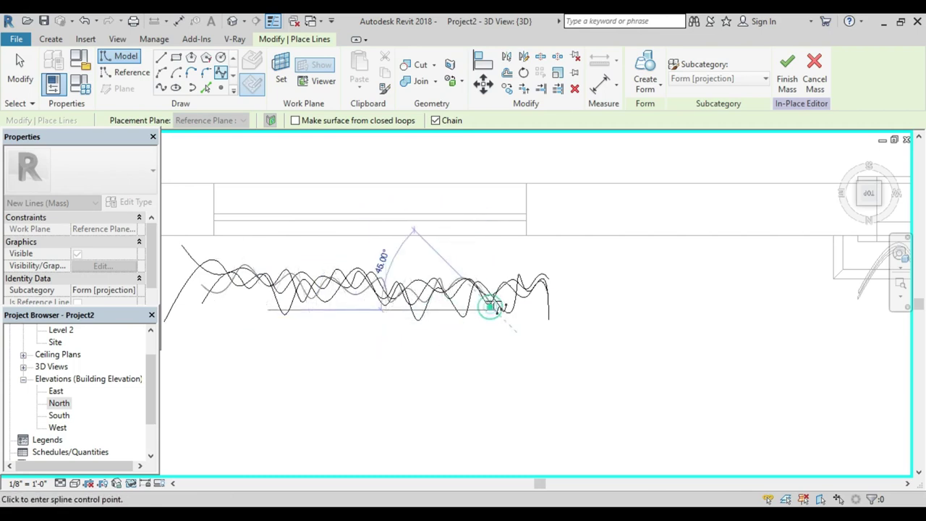
{"action": "left_click", "coordinate": [528, 311]}
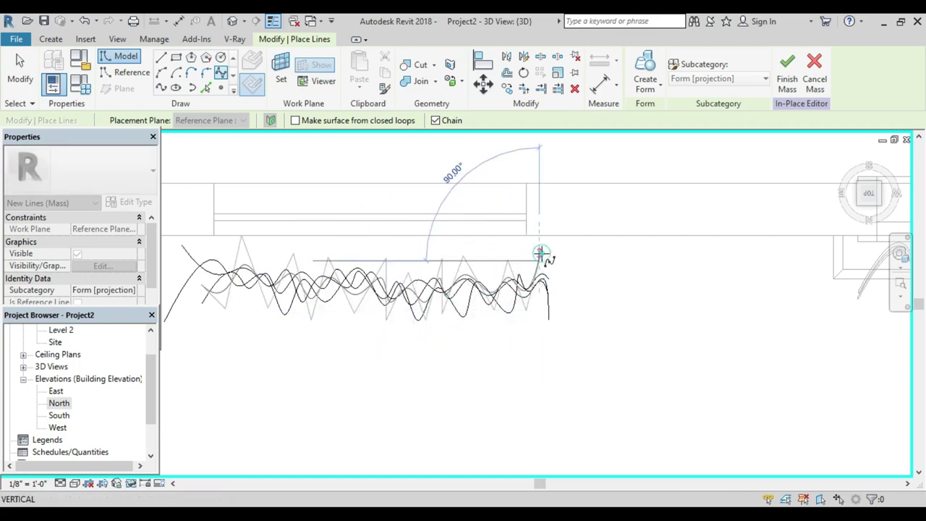
{"action": "left_click", "coordinate": [549, 304]}
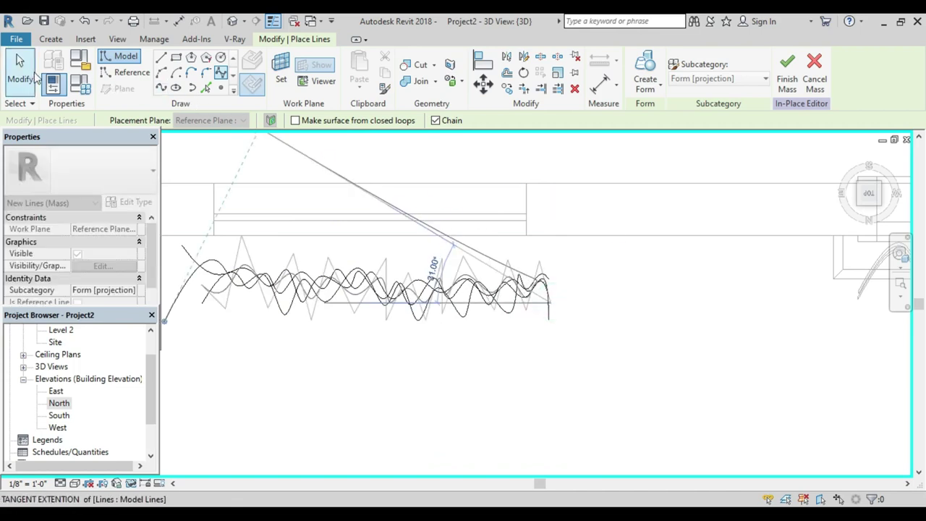
{"action": "key", "text": "Escape"}
{"action": "key", "text": "Escape"}
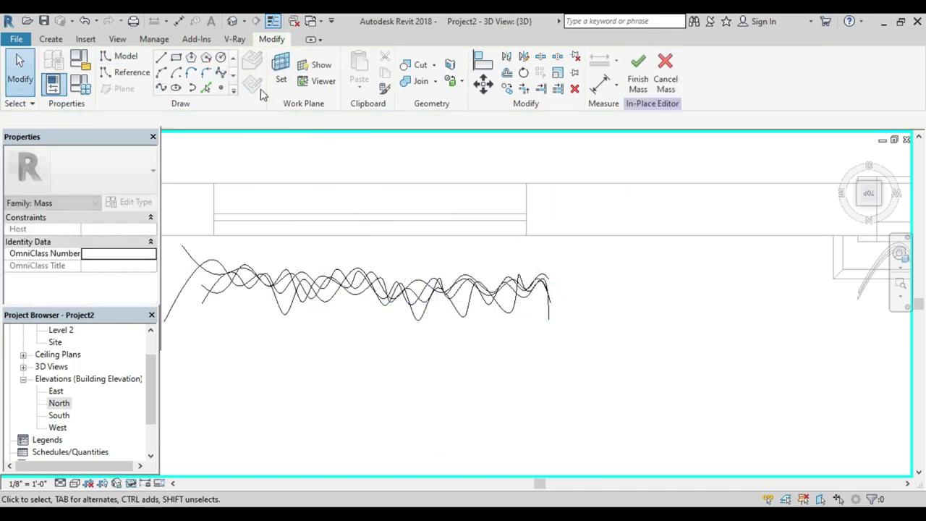
{"action": "left_click", "coordinate": [220, 74]}
Step: Set the placement plane to Reference Plane : 1 and zoom in
{"action": "left_click", "coordinate": [217, 120]}
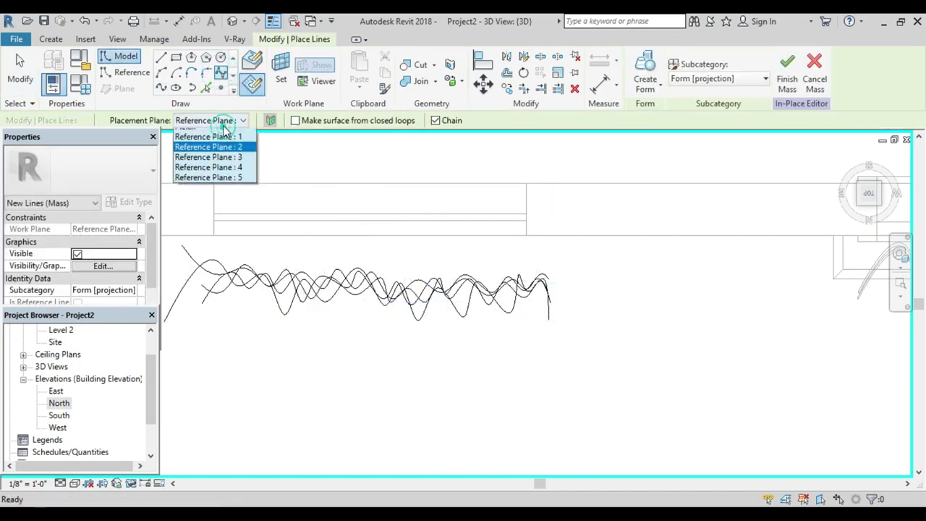
{"action": "left_click", "coordinate": [226, 165]}
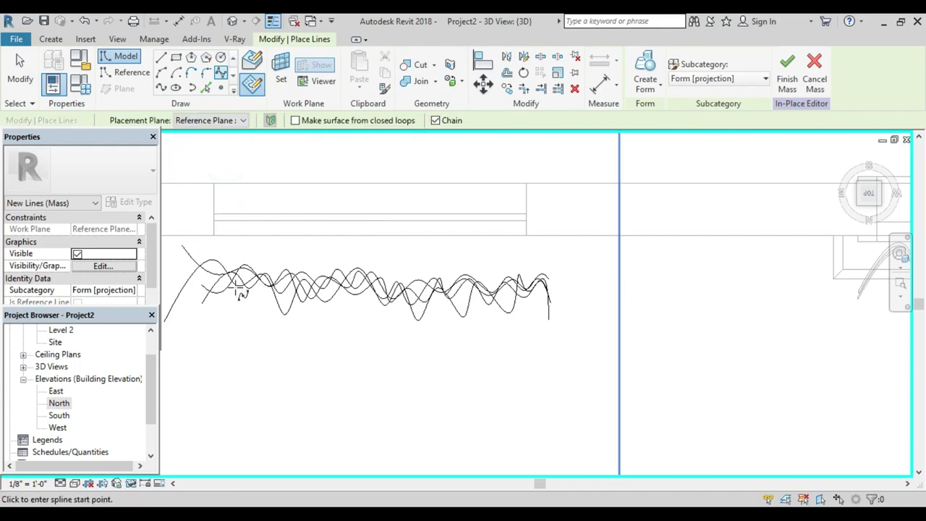
{"action": "scroll", "coordinate": [207, 312], "scroll_direction": "up", "scroll_amount": 2}
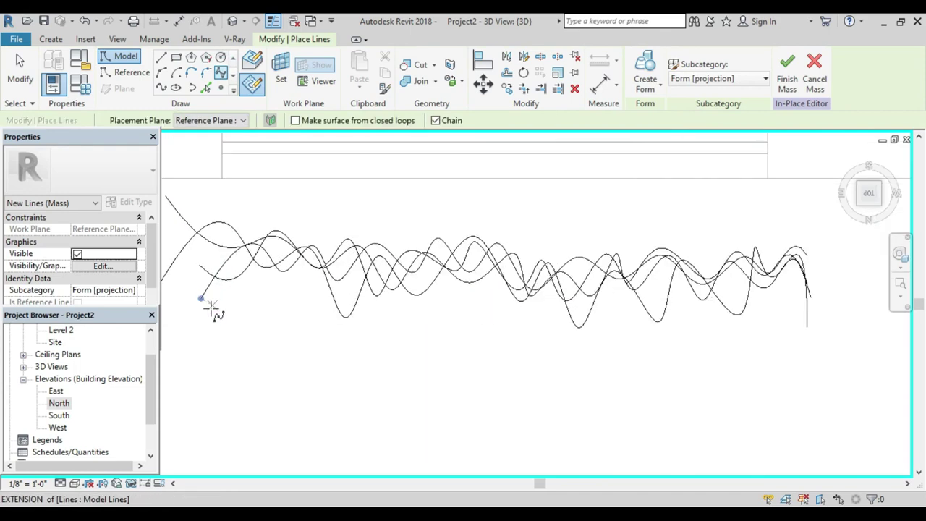
Step: Draw a spline of alternating peaks and lows from the lower-left curve end to the right end
{"action": "left_click", "coordinate": [209, 307]}
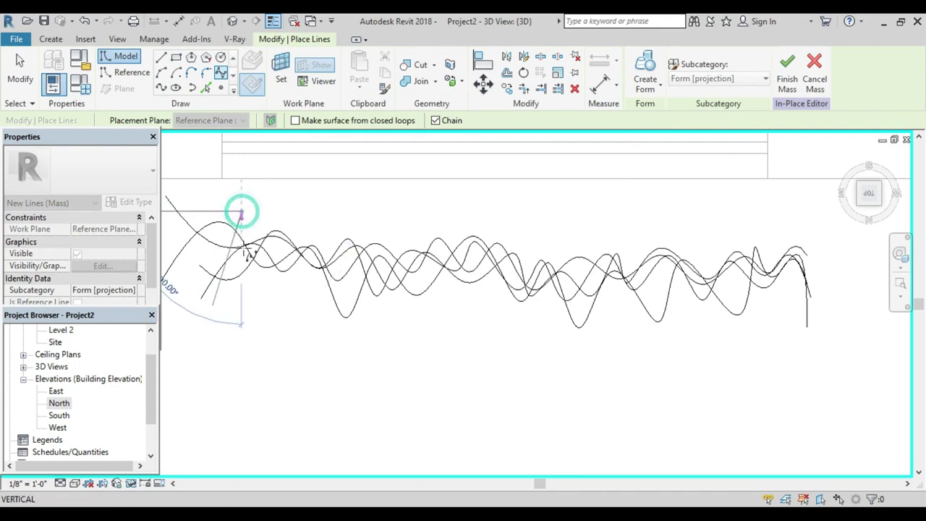
{"action": "left_click", "coordinate": [253, 298]}
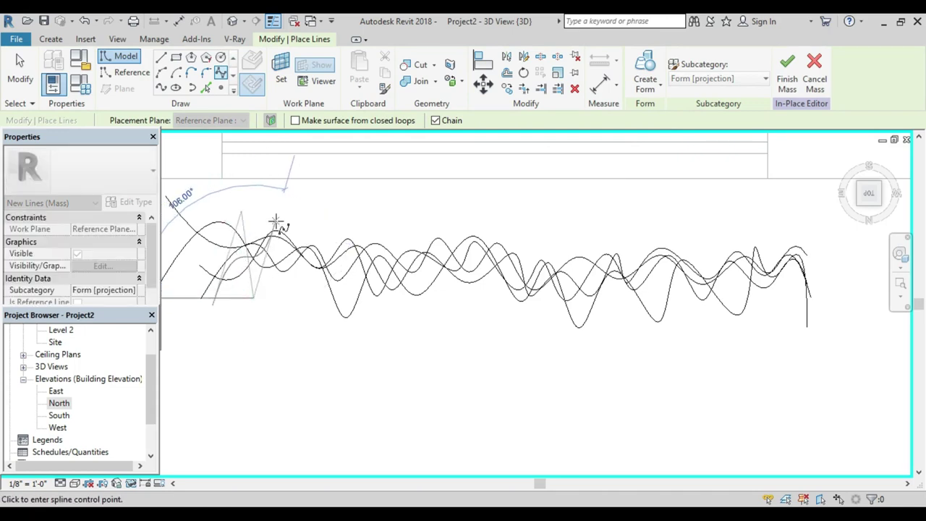
{"action": "left_click", "coordinate": [259, 334]}
{"action": "left_click", "coordinate": [287, 213]}
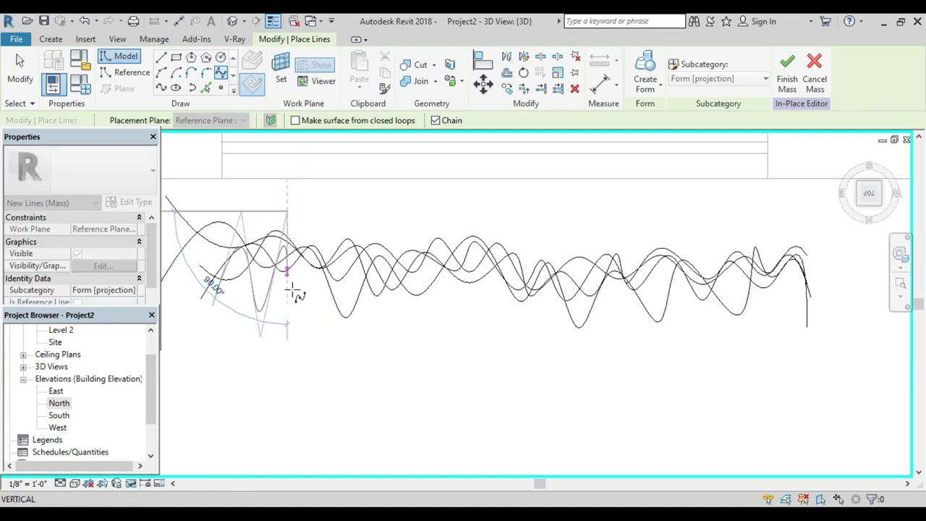
{"action": "left_click", "coordinate": [297, 316]}
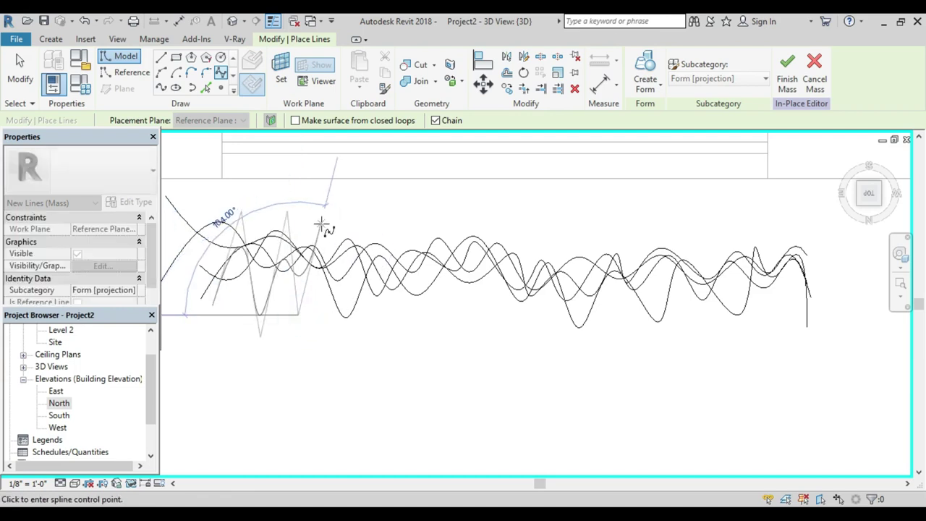
{"action": "left_click", "coordinate": [321, 224]}
{"action": "left_click", "coordinate": [339, 335]}
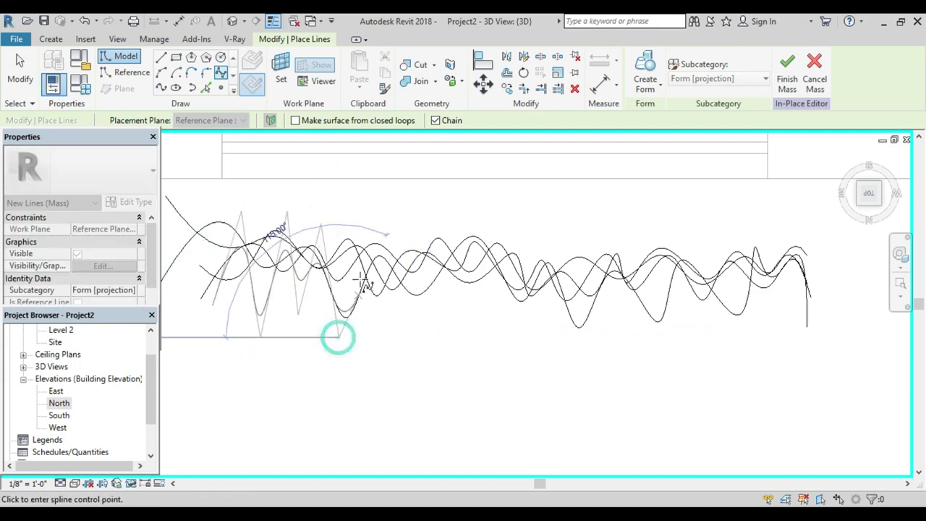
{"action": "left_click", "coordinate": [362, 219]}
{"action": "left_click", "coordinate": [392, 326]}
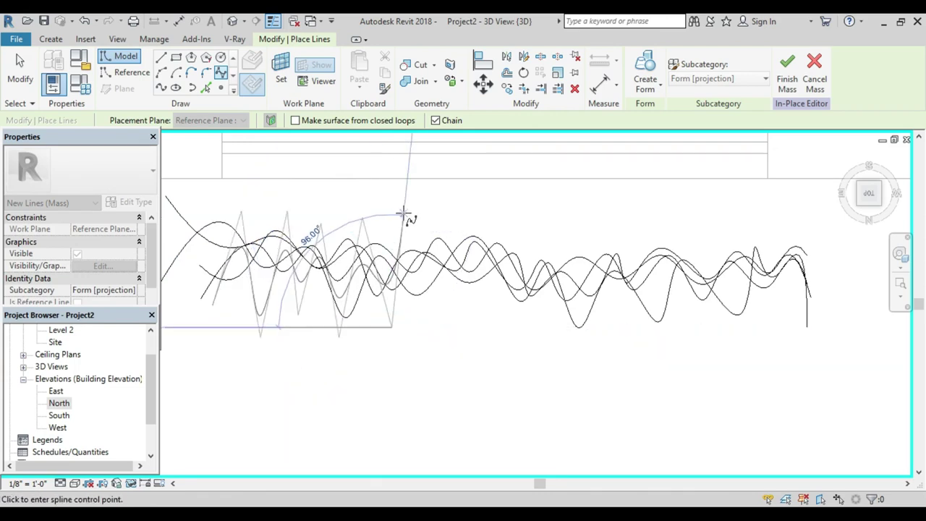
{"action": "left_click", "coordinate": [404, 212]}
{"action": "left_click", "coordinate": [437, 315]}
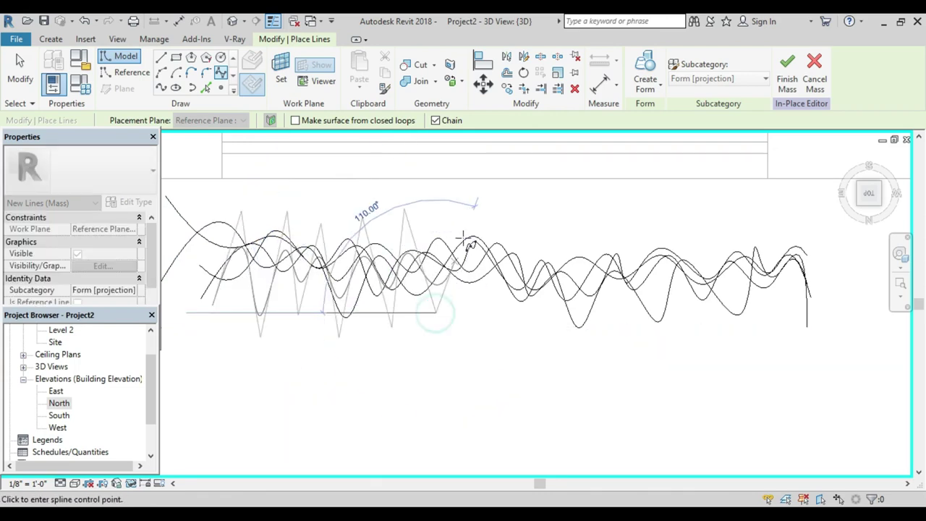
{"action": "left_click", "coordinate": [471, 202]}
{"action": "left_click", "coordinate": [487, 322]}
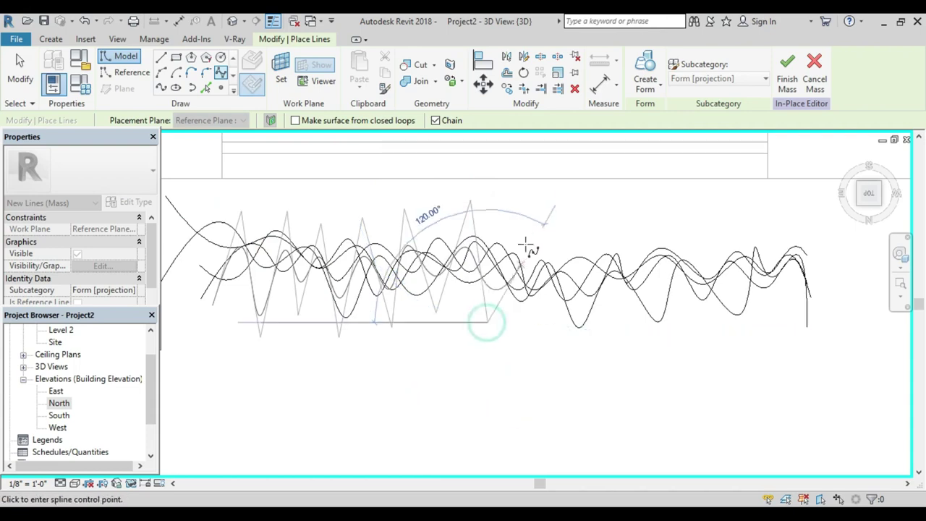
{"action": "left_click", "coordinate": [530, 200]}
{"action": "left_click", "coordinate": [546, 336]}
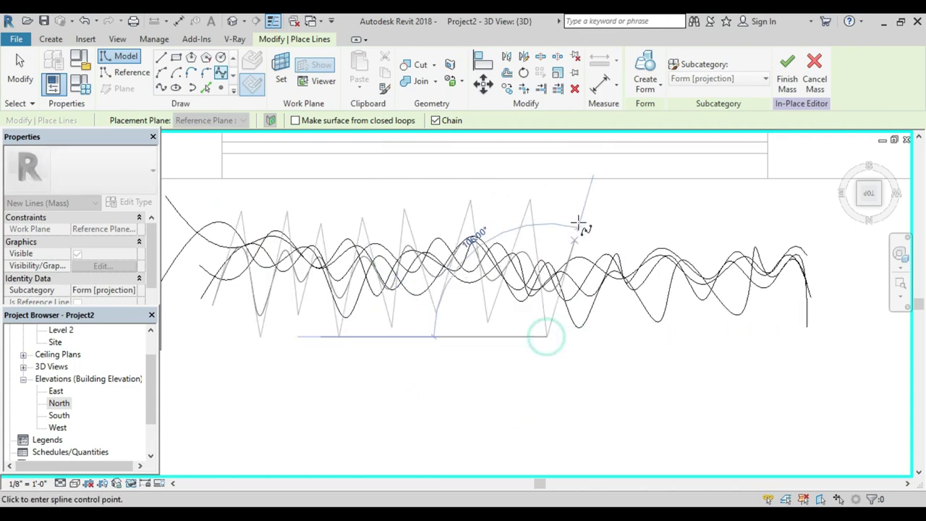
{"action": "left_click", "coordinate": [582, 210]}
{"action": "left_click", "coordinate": [610, 337]}
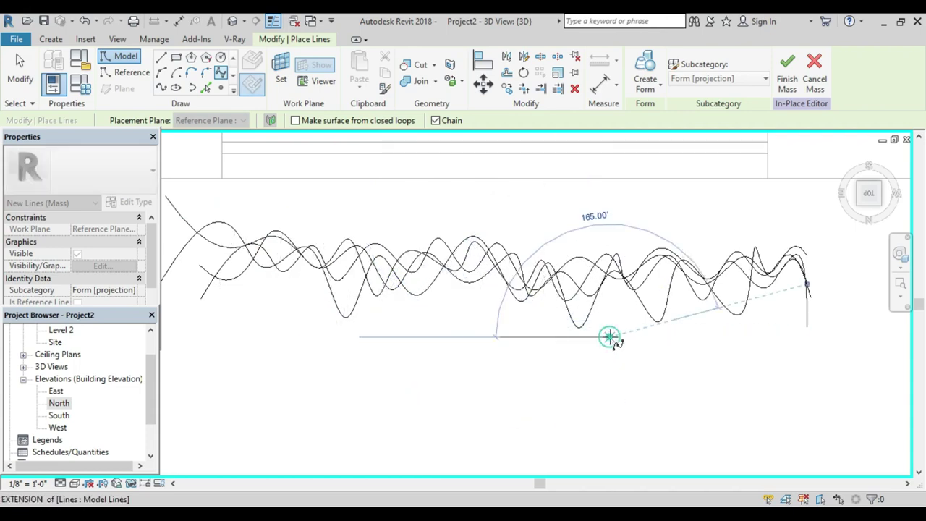
{"action": "left_click", "coordinate": [630, 213]}
{"action": "left_click", "coordinate": [654, 325]}
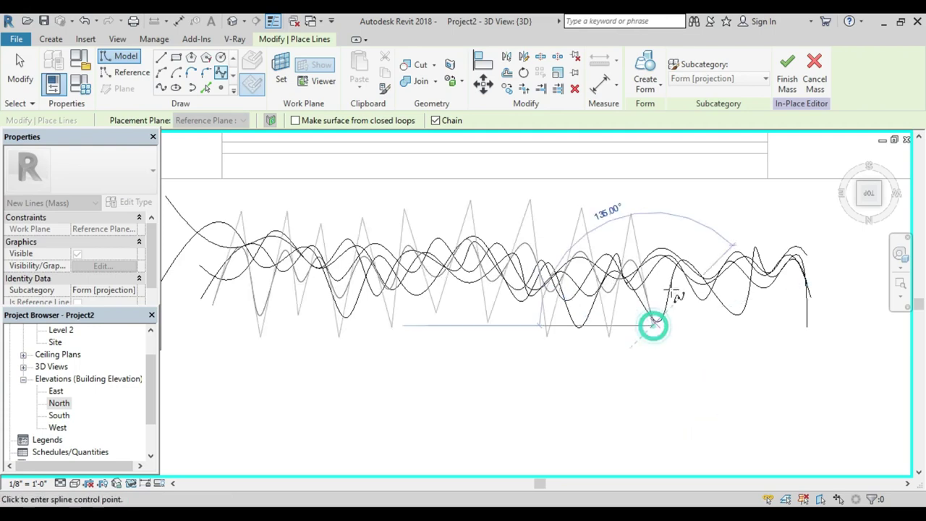
{"action": "left_click", "coordinate": [695, 205]}
{"action": "left_click", "coordinate": [727, 315]}
{"action": "left_click", "coordinate": [760, 208]}
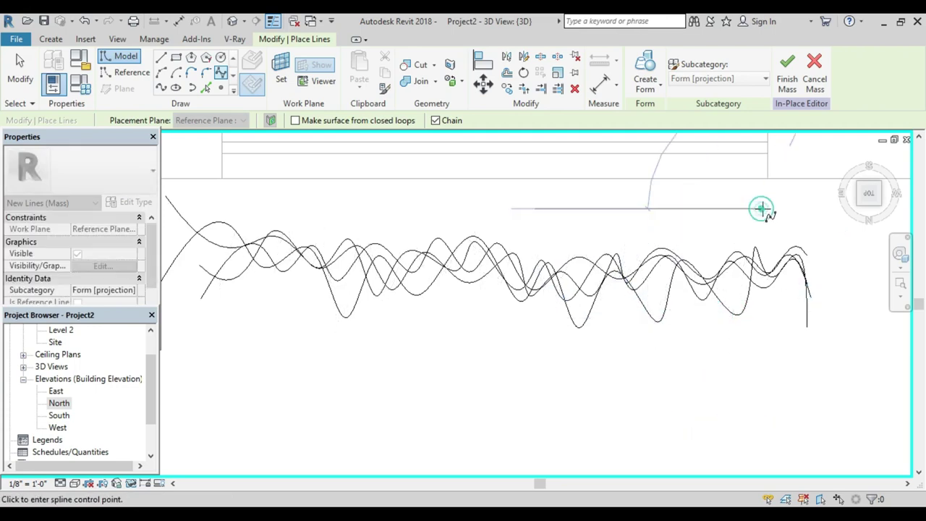
{"action": "left_click", "coordinate": [794, 316]}
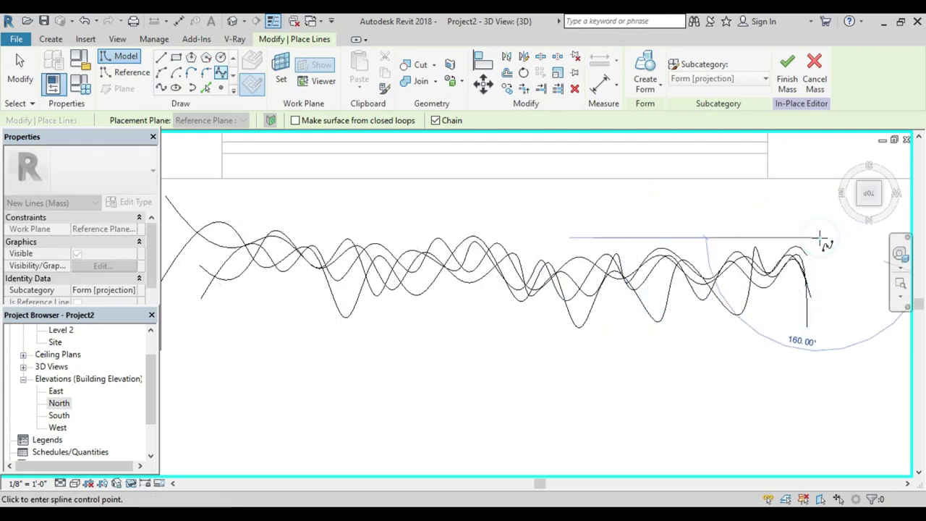
{"action": "key", "text": "Escape"}
{"action": "key", "text": "Escape"}
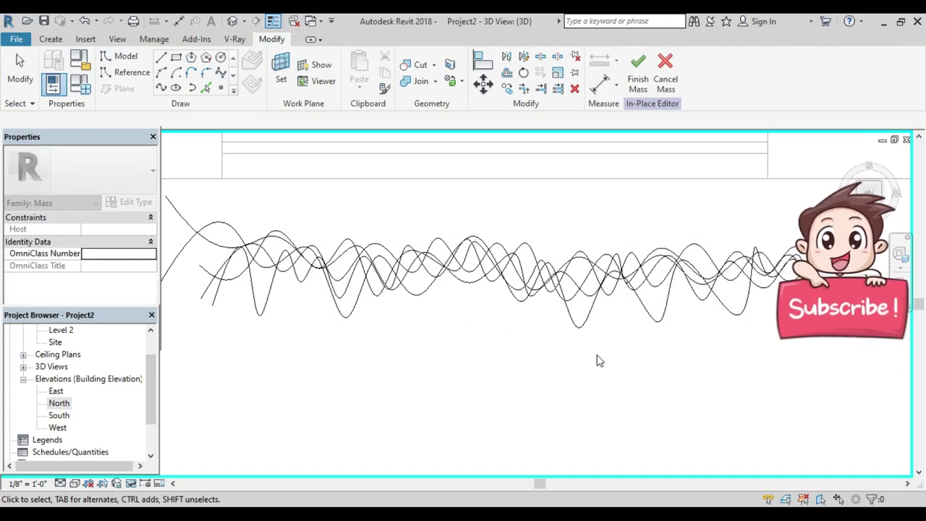
Step: Return to the Home 3D view and orbit the room to another side
{"action": "scroll", "coordinate": [550, 373], "scroll_direction": "down", "scroll_amount": 4}
{"action": "middle_click_drag", "start_coordinate": [549, 373], "coordinate": [352, 326]}
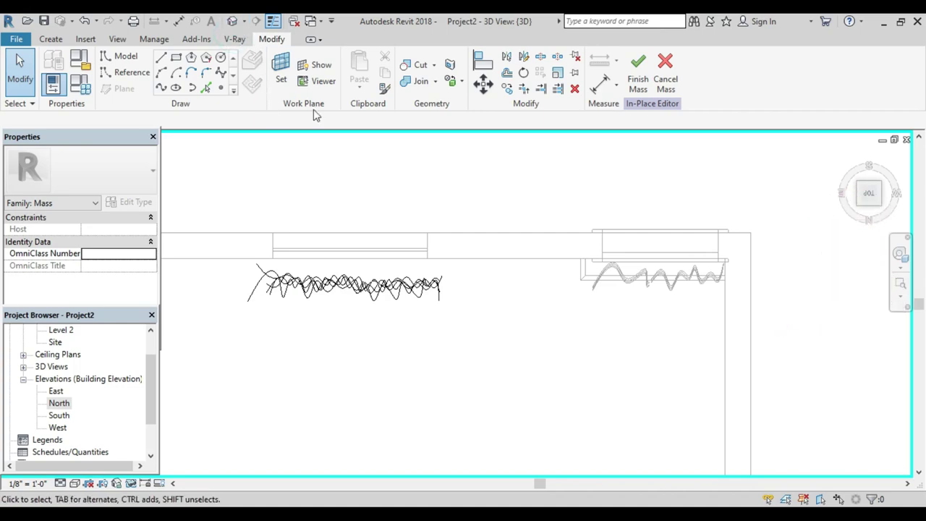
{"action": "mouse_move", "coordinate": [867, 193]}
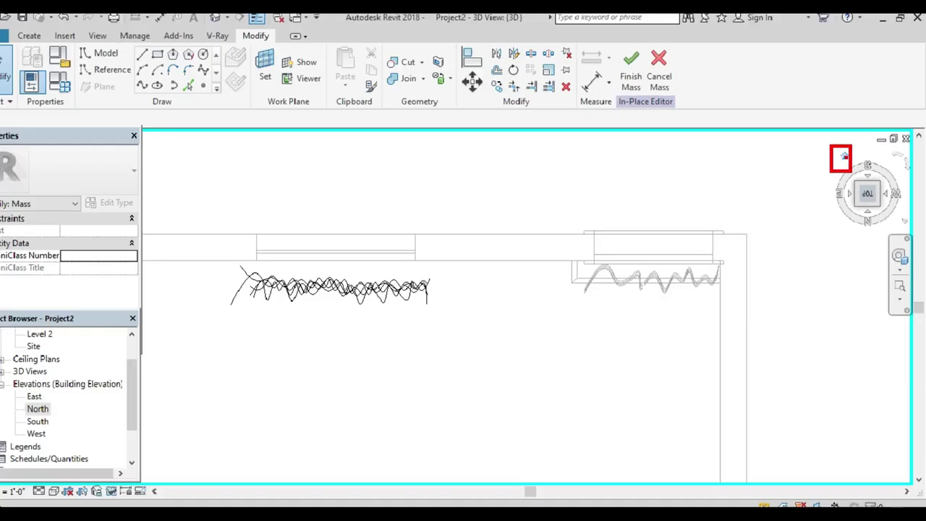
{"action": "left_click", "coordinate": [844, 154]}
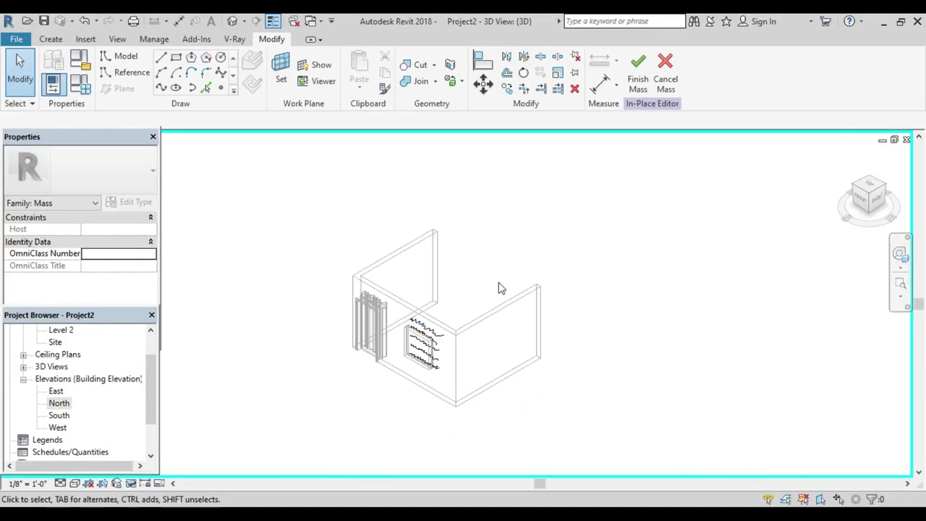
{"action": "middle_click_drag", "start_coordinate": [527, 275], "coordinate": [307, 337], "text": "shift"}
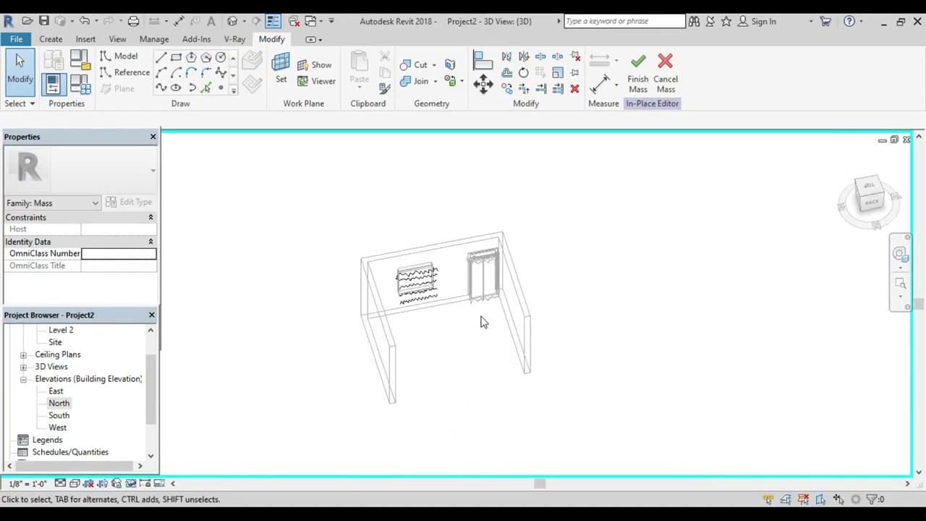
{"action": "scroll", "coordinate": [480, 320], "scroll_direction": "up", "scroll_amount": 2}
Step: Switch the visual style to Hidden Line and frame the wavy lines at the window wall
{"action": "left_click", "coordinate": [76, 484]}
{"action": "left_click", "coordinate": [108, 413]}
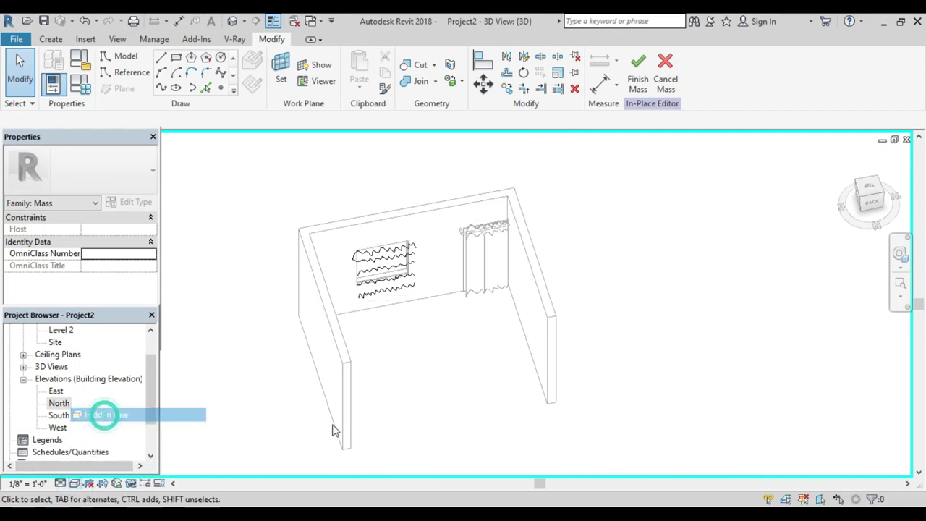
{"action": "middle_click_drag", "start_coordinate": [455, 412], "coordinate": [420, 317], "text": "shift"}
{"action": "scroll", "coordinate": [416, 322], "scroll_direction": "up", "scroll_amount": 2}
{"action": "scroll", "coordinate": [383, 354], "scroll_direction": "up", "scroll_amount": 2}
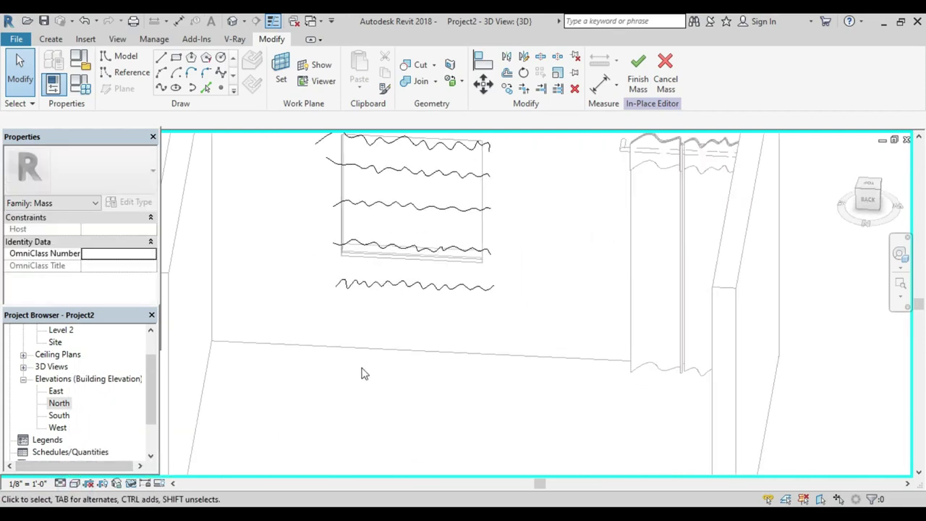
{"action": "scroll", "coordinate": [365, 376], "scroll_direction": "down", "scroll_amount": 1}
{"action": "middle_click_drag", "start_coordinate": [368, 380], "coordinate": [344, 407]}
{"action": "scroll", "coordinate": [345, 408], "scroll_direction": "up", "scroll_amount": 2}
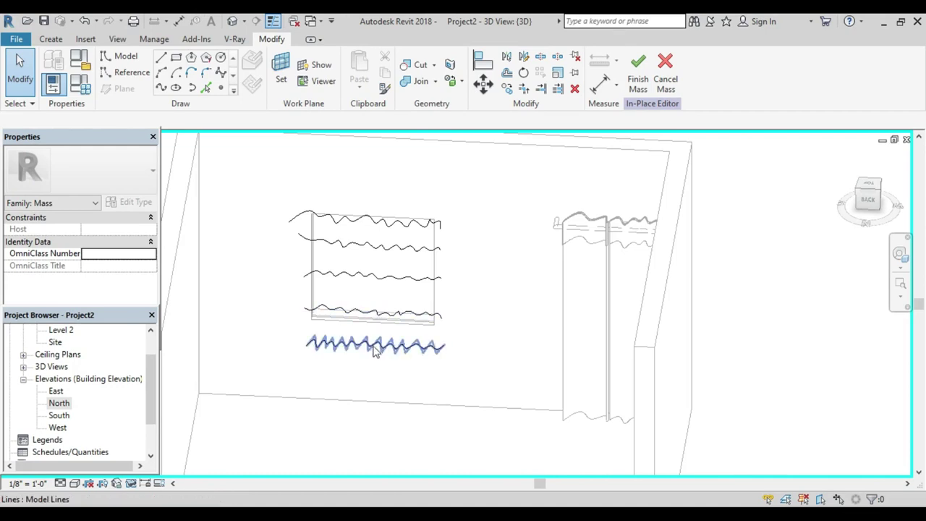
Step: Select all five stacked wavy lines, bottom to top
{"action": "left_click", "coordinate": [374, 347]}
{"action": "left_click", "coordinate": [390, 309]}
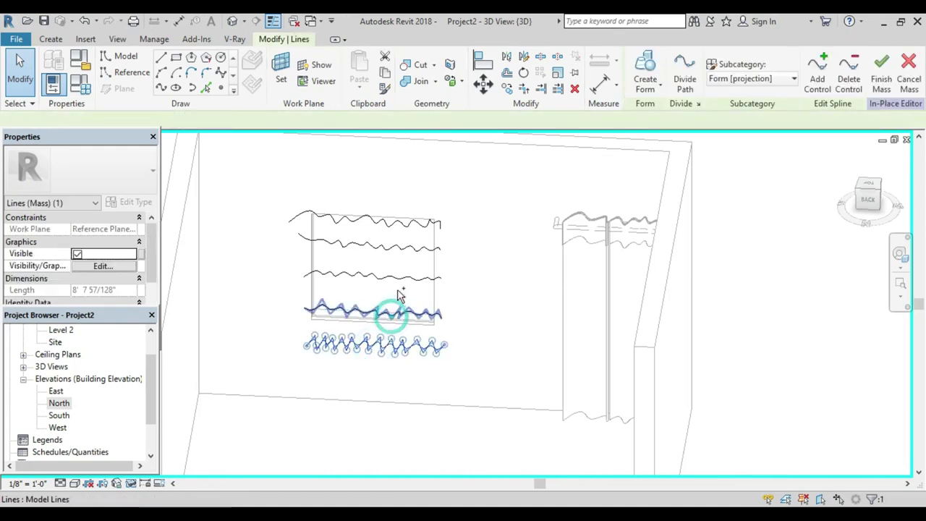
{"action": "left_click", "coordinate": [398, 278], "text": "ctrl"}
{"action": "left_click", "coordinate": [409, 247], "text": "ctrl"}
{"action": "left_click", "coordinate": [413, 222], "text": "ctrl"}
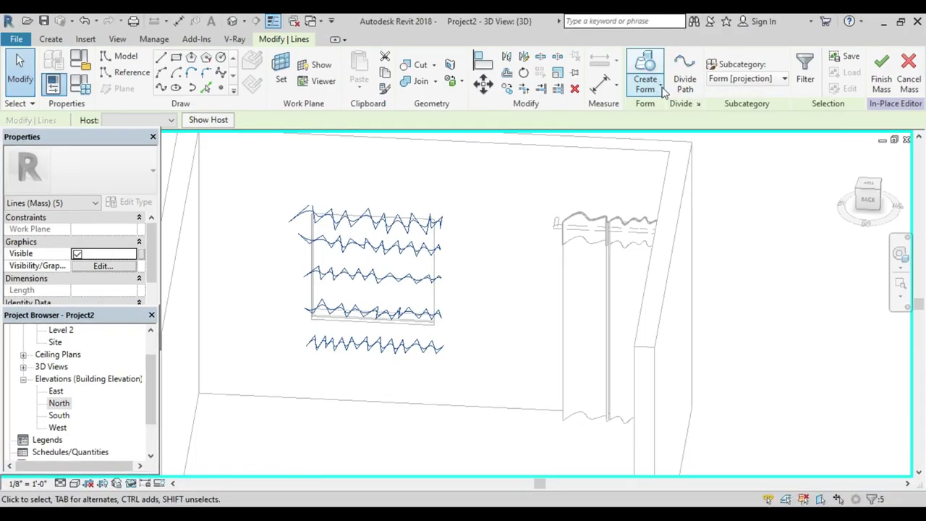
Step: Create a Solid Form from the selected lines
{"action": "left_click", "coordinate": [664, 88]}
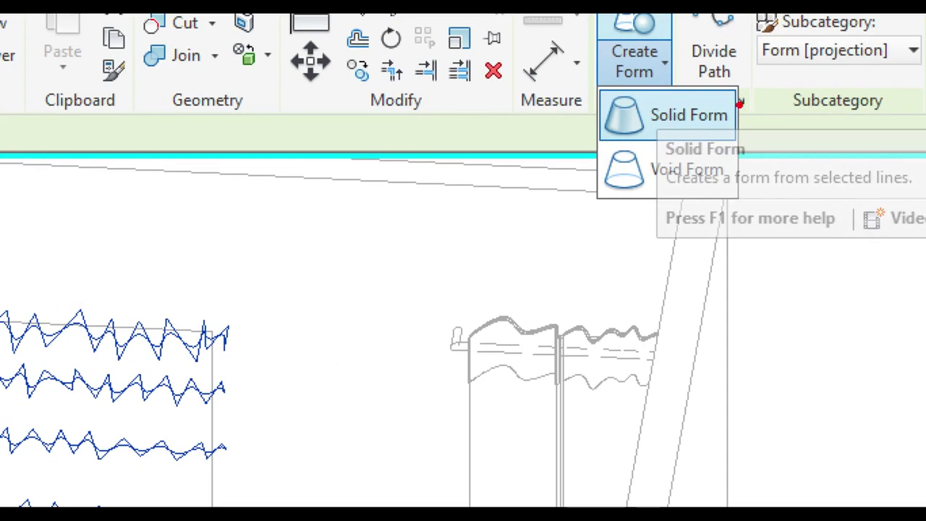
{"action": "left_click", "coordinate": [653, 119]}
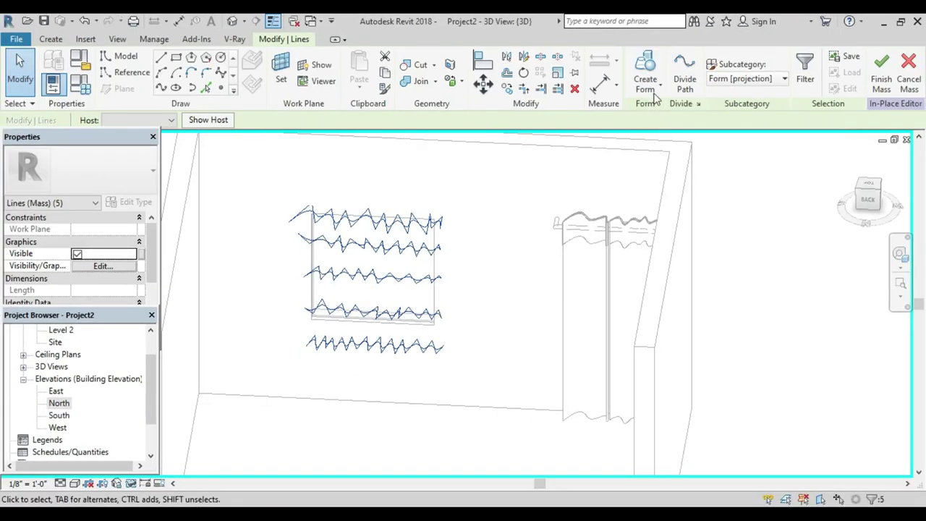
{"action": "left_click", "coordinate": [655, 93]}
{"action": "left_click", "coordinate": [671, 110]}
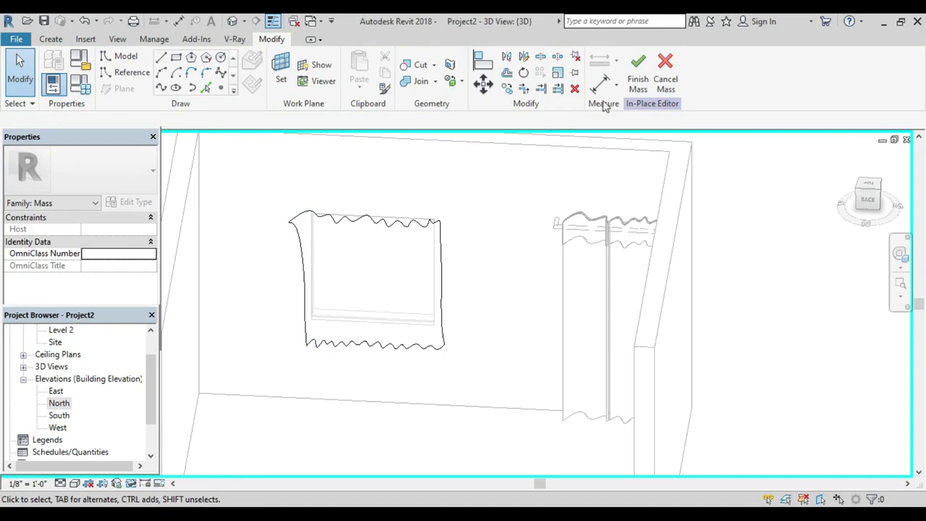
Step: Finish the in-place mass and orbit to an isometric view of the room
{"action": "left_click", "coordinate": [637, 72]}
{"action": "scroll", "coordinate": [480, 386], "scroll_direction": "down", "scroll_amount": 3}
{"action": "mouse_move", "coordinate": [479, 386]}
{"action": "middle_mouse_down", "text": "shift"}
{"action": "mouse_move", "coordinate": [471, 390]}
{"action": "mouse_move", "coordinate": [557, 351]}
{"action": "middle_mouse_up", "text": "shift"}
{"action": "scroll", "coordinate": [600, 372], "scroll_direction": "up", "scroll_amount": 2}
{"action": "scroll", "coordinate": [331, 429], "scroll_direction": "up", "scroll_amount": 2}
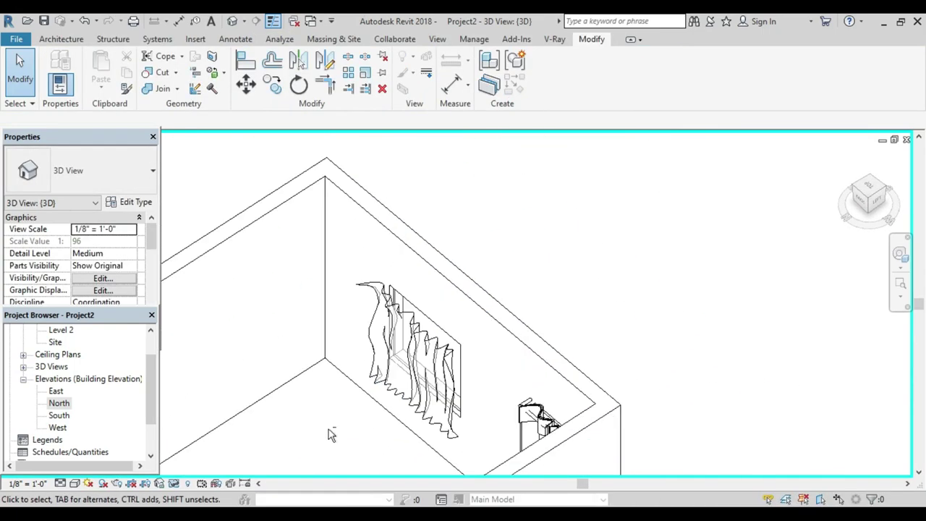
{"action": "mouse_move", "coordinate": [331, 434]}
{"action": "middle_mouse_down", "text": "shift"}
{"action": "mouse_move", "coordinate": [473, 399]}
{"action": "mouse_move", "coordinate": [275, 434]}
{"action": "middle_mouse_up", "text": "shift"}
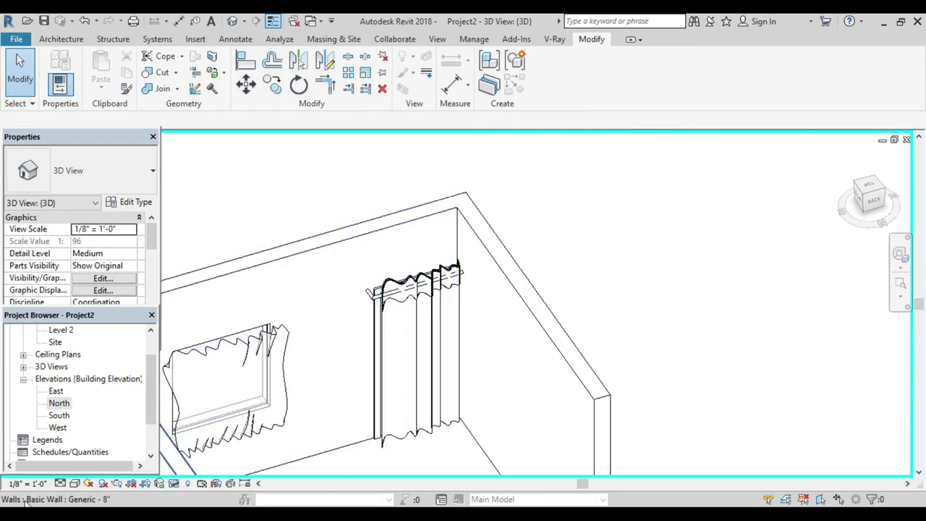
Step: Switch the visual style to Shaded and select the curtain mass over the window
{"action": "left_click", "coordinate": [75, 483]}
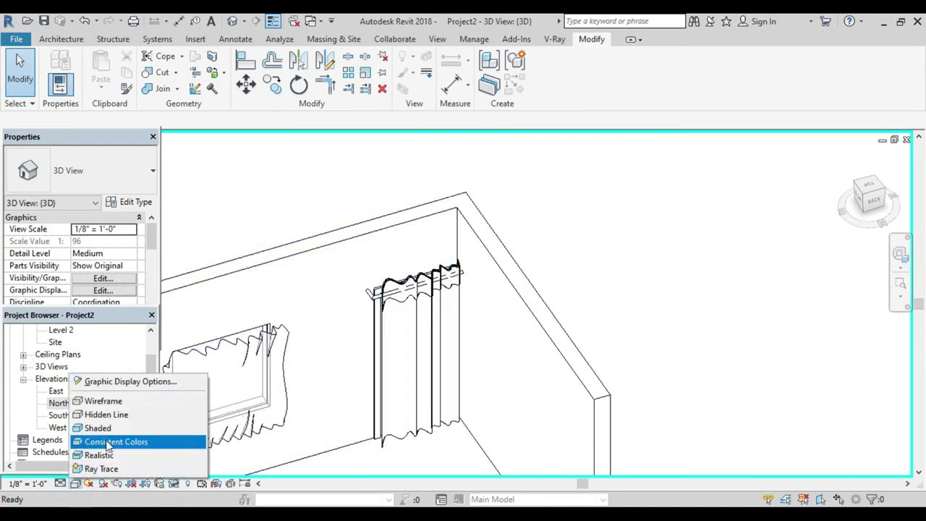
{"action": "left_click", "coordinate": [108, 432]}
{"action": "scroll", "coordinate": [325, 351], "scroll_direction": "down", "scroll_amount": 2}
{"action": "mouse_move", "coordinate": [325, 352]}
{"action": "middle_mouse_down", "text": "shift"}
{"action": "mouse_move", "coordinate": [277, 338]}
{"action": "mouse_move", "coordinate": [323, 326]}
{"action": "mouse_move", "coordinate": [309, 371]}
{"action": "mouse_move", "coordinate": [325, 350]}
{"action": "middle_mouse_up", "text": "shift"}
{"action": "left_click", "coordinate": [324, 349]}
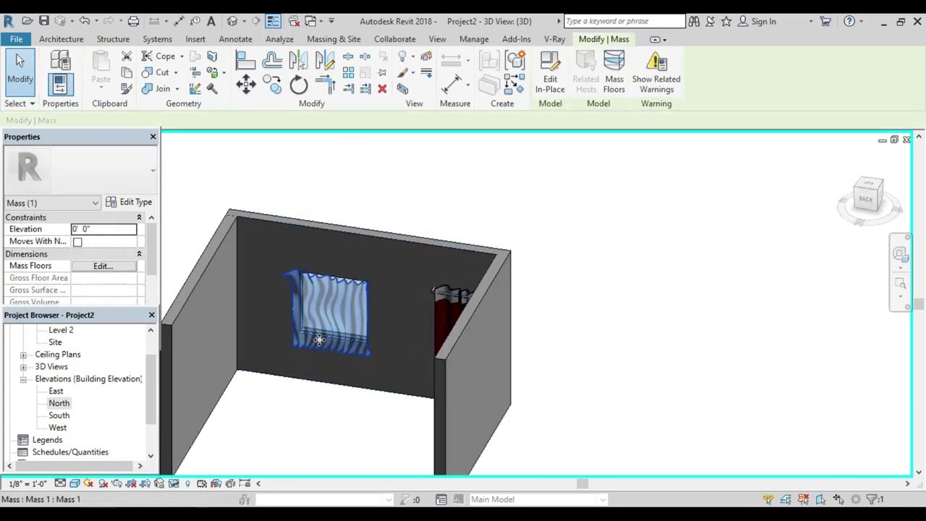
{"action": "scroll", "coordinate": [126, 274], "scroll_direction": "down", "scroll_amount": 2}
{"action": "scroll", "coordinate": [105, 287], "scroll_direction": "down", "scroll_amount": 2}
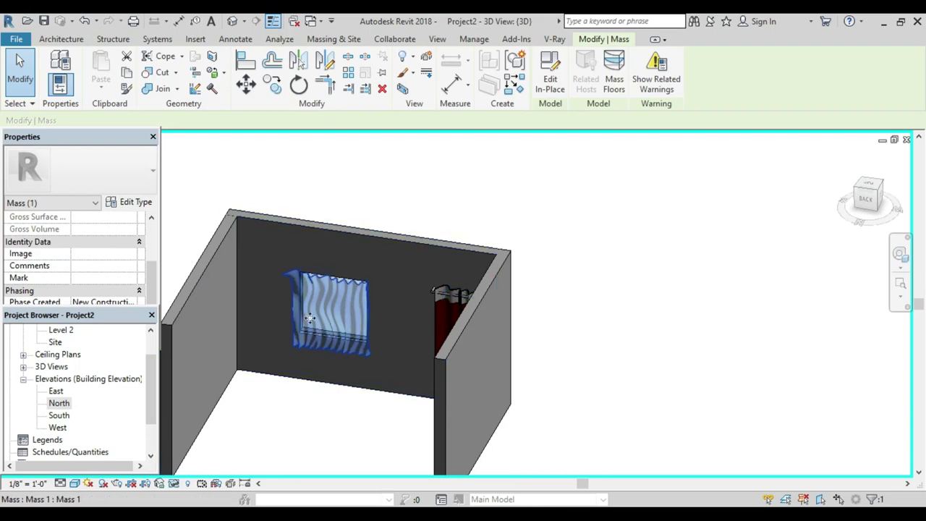
{"action": "scroll", "coordinate": [54, 257], "scroll_direction": "up", "scroll_amount": 4}
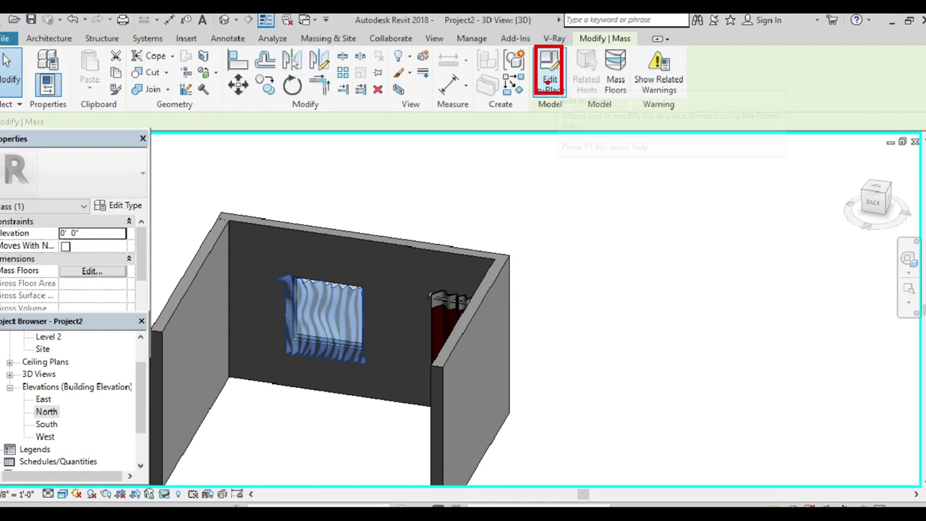
Step: Reopen Mass 1 with Edit In-Place and select the wavy form to show its properties
{"action": "left_click", "coordinate": [543, 69]}
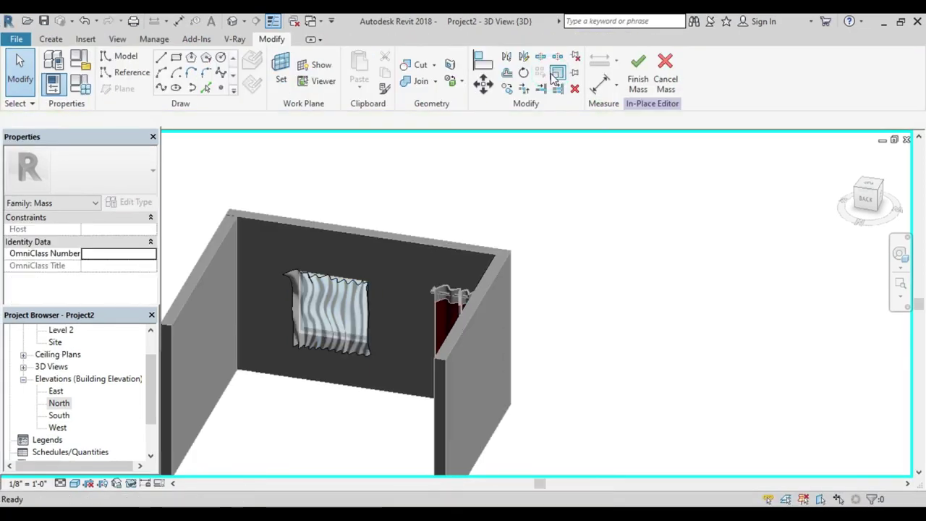
{"action": "left_click", "coordinate": [335, 301]}
{"action": "key", "text": "Escape"}
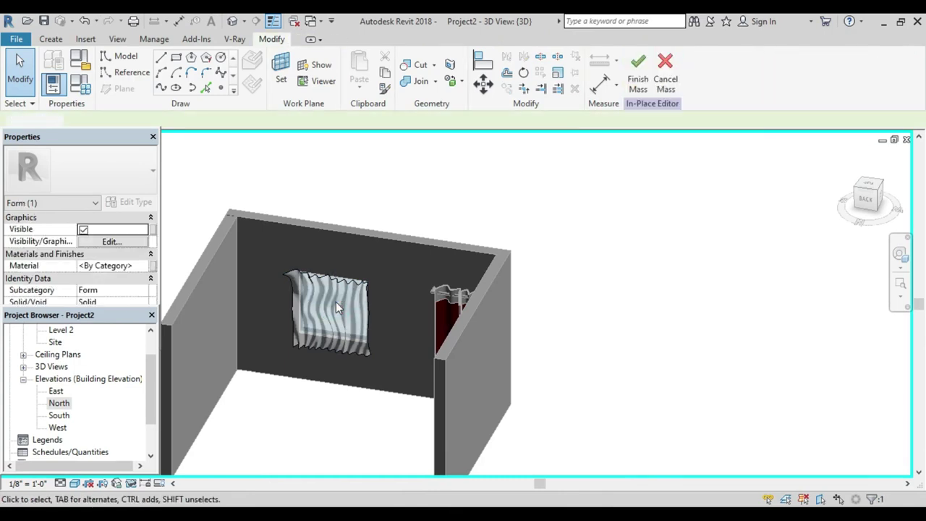
{"action": "scroll", "coordinate": [342, 310], "scroll_direction": "up", "scroll_amount": 4}
{"action": "scroll", "coordinate": [341, 311], "scroll_direction": "up", "scroll_amount": 2}
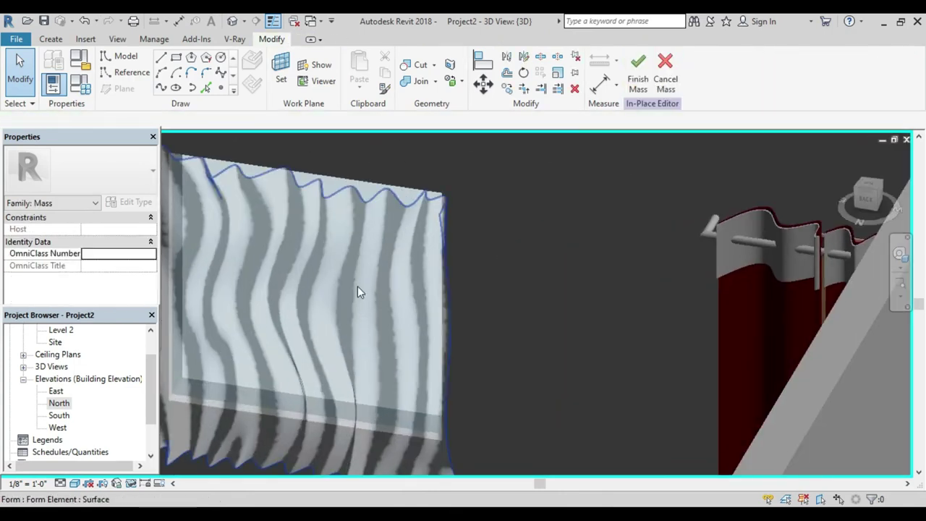
{"action": "left_click", "coordinate": [357, 286]}
{"action": "scroll", "coordinate": [357, 286], "scroll_direction": "down", "scroll_amount": 3}
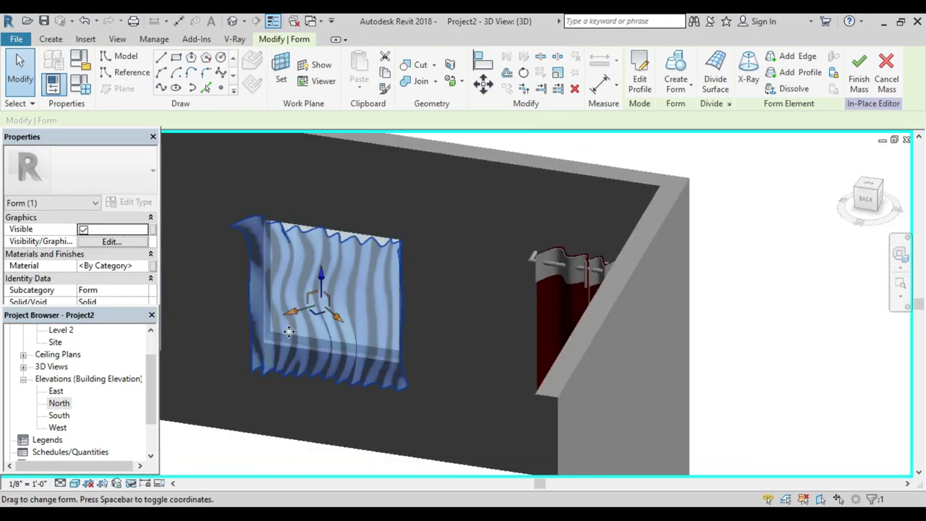
{"action": "scroll", "coordinate": [250, 279], "scroll_direction": "down", "scroll_amount": 2}
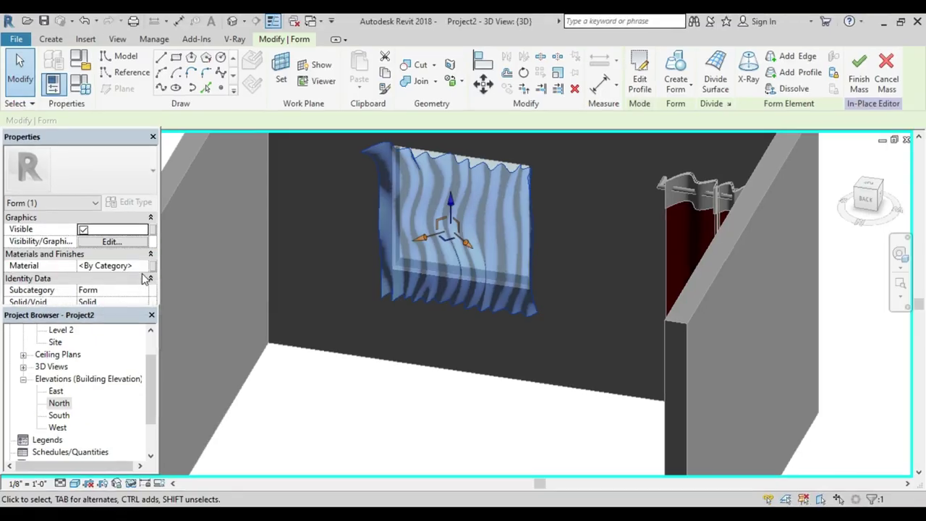
Step: Change the wavy form's Material from <By Category> to 'curtain'
{"action": "left_click", "coordinate": [135, 268]}
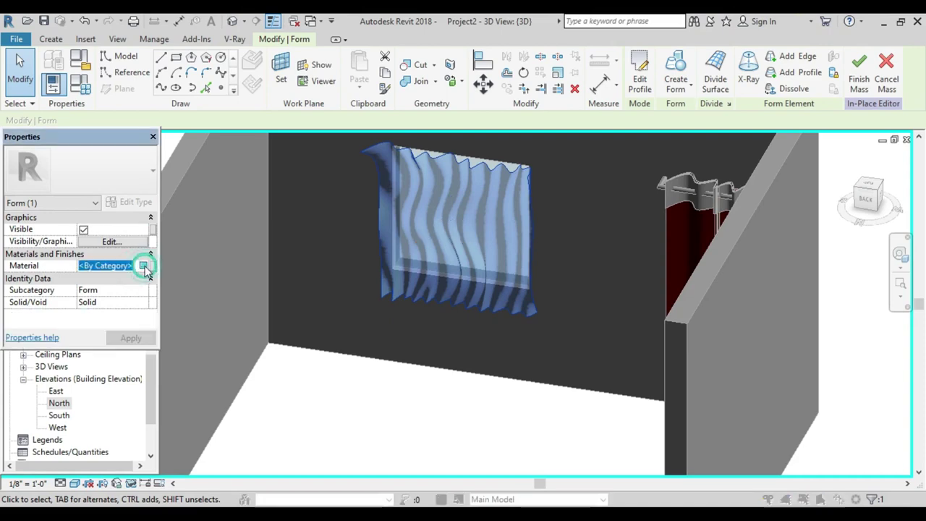
{"action": "left_click", "coordinate": [145, 266]}
{"action": "left_click", "coordinate": [105, 219]}
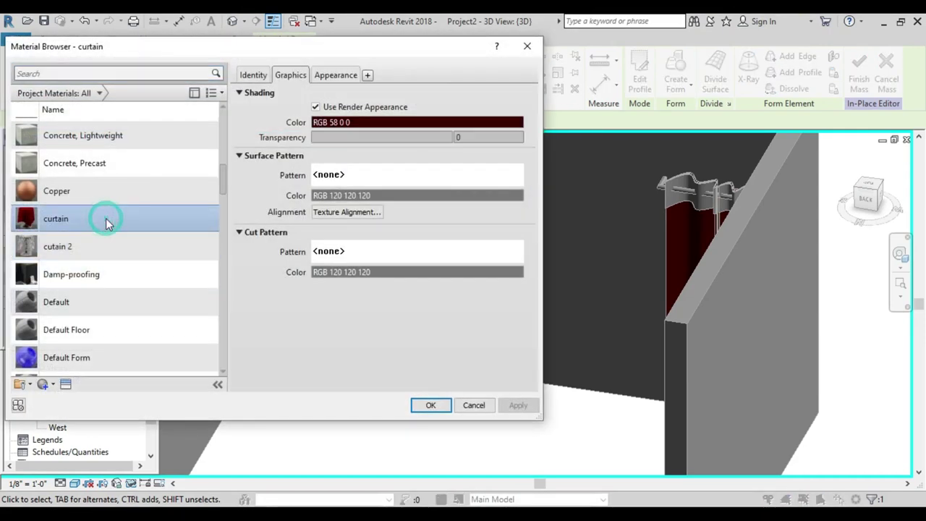
{"action": "left_click", "coordinate": [427, 405]}
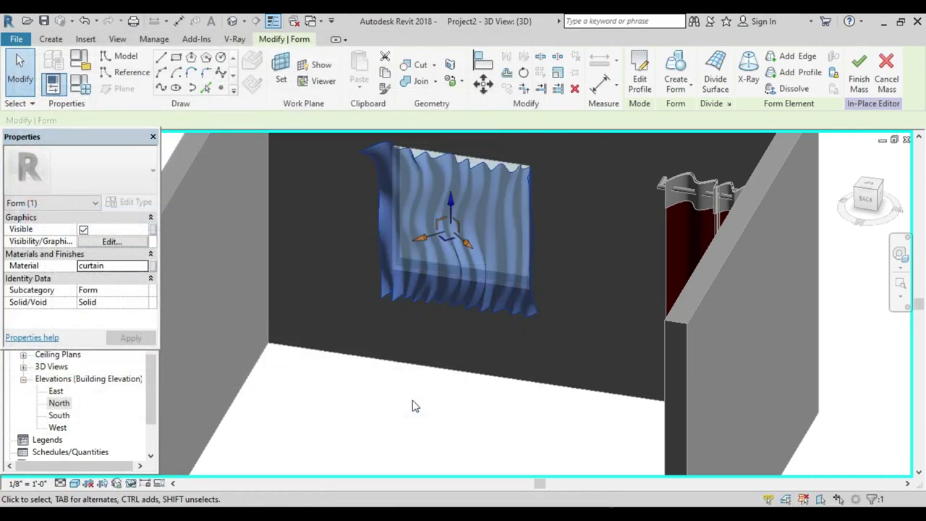
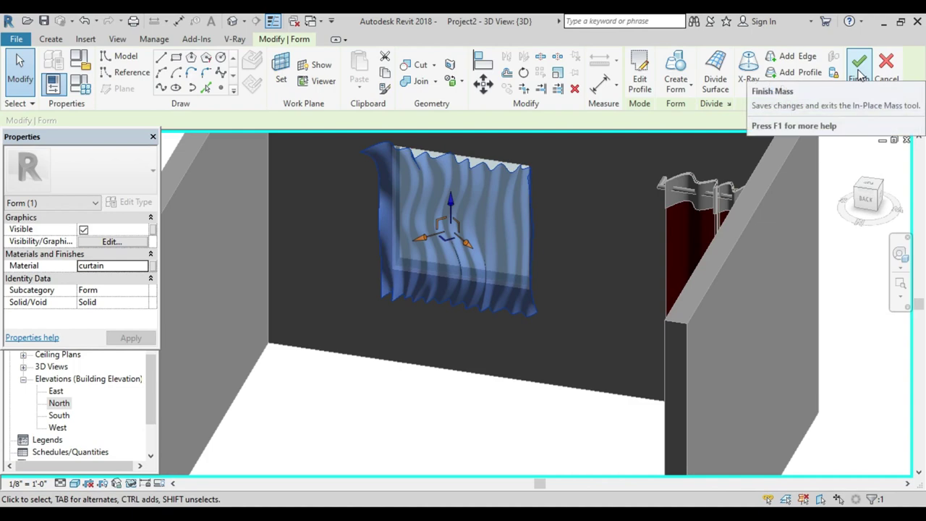
Step: Finish the window curtain mass and zoom the 3D view onto the curtained back wall
{"action": "left_click", "coordinate": [861, 75]}
{"action": "scroll", "coordinate": [455, 393], "scroll_direction": "down", "scroll_amount": 3}
{"action": "mouse_move", "coordinate": [424, 413]}
{"action": "middle_mouse_down"}
{"action": "mouse_move", "coordinate": [434, 403]}
{"action": "mouse_move", "coordinate": [435, 339]}
{"action": "middle_mouse_up"}
{"action": "scroll", "coordinate": [397, 261], "scroll_direction": "up", "scroll_amount": 1}
{"action": "scroll", "coordinate": [397, 281], "scroll_direction": "up", "scroll_amount": 3}
{"action": "scroll", "coordinate": [413, 272], "scroll_direction": "down", "scroll_amount": 2}
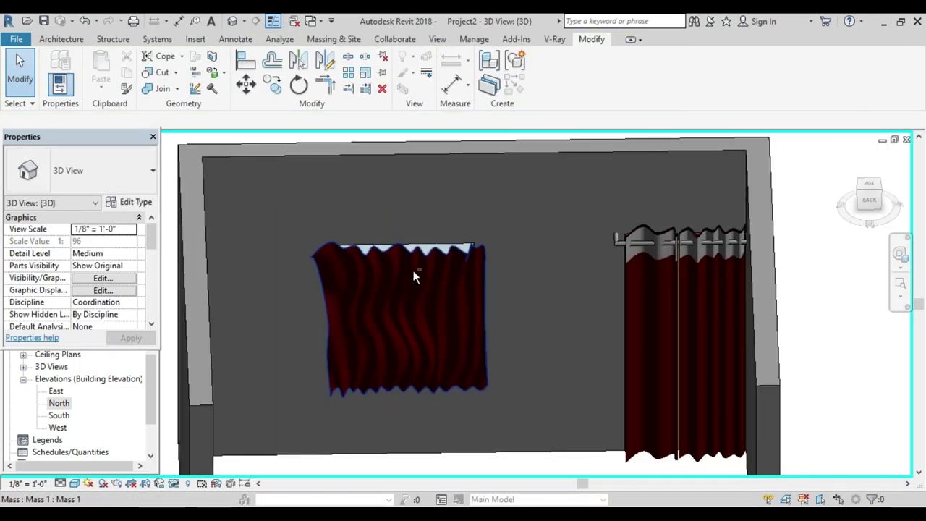
{"action": "scroll", "coordinate": [413, 275], "scroll_direction": "down", "scroll_amount": 2}
{"action": "scroll", "coordinate": [405, 289], "scroll_direction": "down", "scroll_amount": 2}
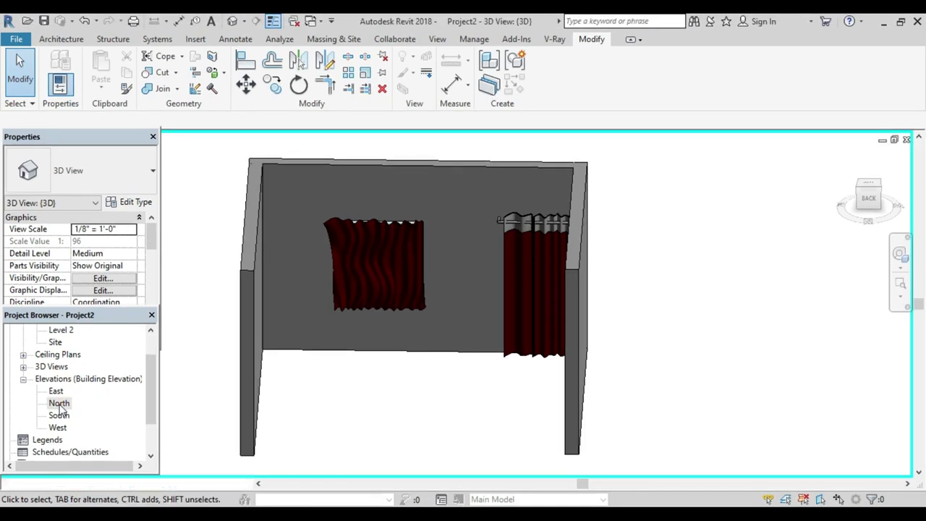
Step: Open the North elevation and recentre it on the curtained wall
{"action": "double_click", "coordinate": [60, 403]}
{"action": "scroll", "coordinate": [386, 337], "scroll_direction": "up", "scroll_amount": 3}
{"action": "scroll", "coordinate": [374, 333], "scroll_direction": "down", "scroll_amount": 2}
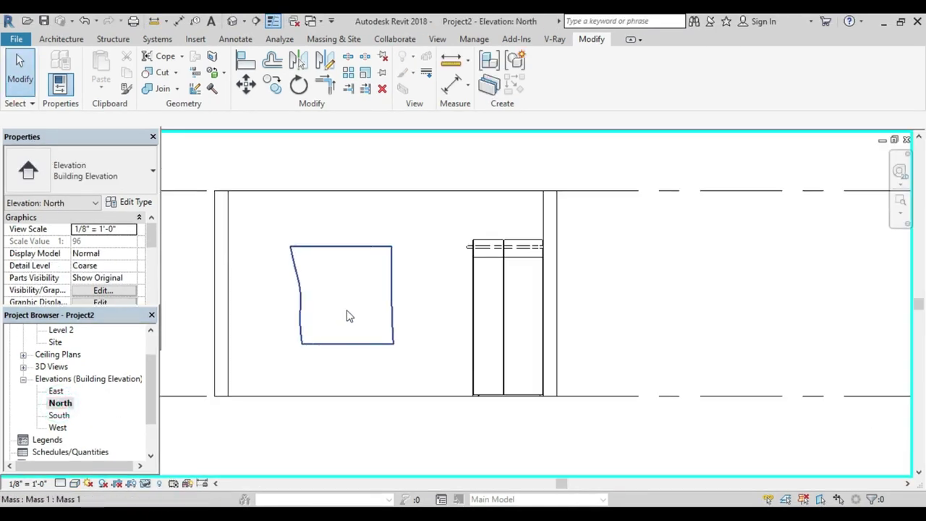
{"action": "mouse_move", "coordinate": [347, 314]}
{"action": "middle_mouse_down"}
{"action": "mouse_move", "coordinate": [446, 334]}
{"action": "mouse_move", "coordinate": [377, 303]}
{"action": "middle_mouse_up"}
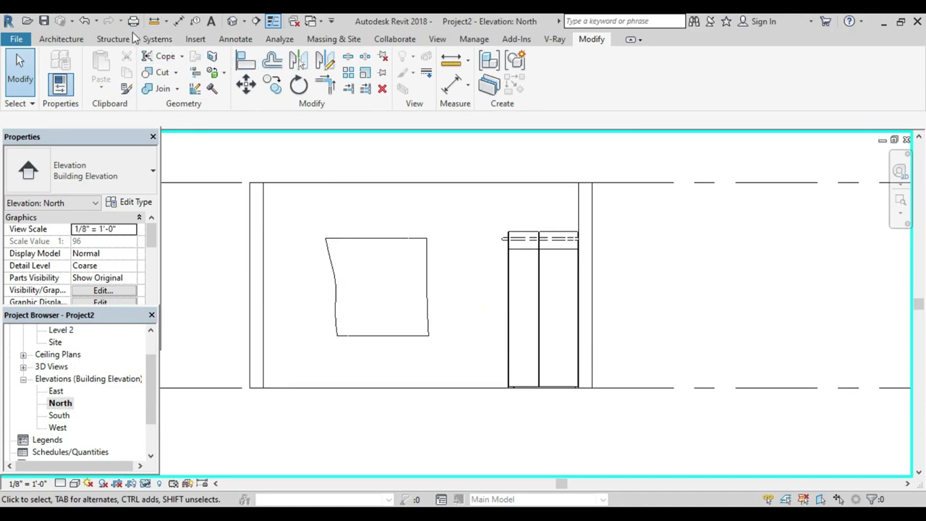
{"action": "scroll", "coordinate": [369, 239], "scroll_direction": "down", "scroll_amount": 2}
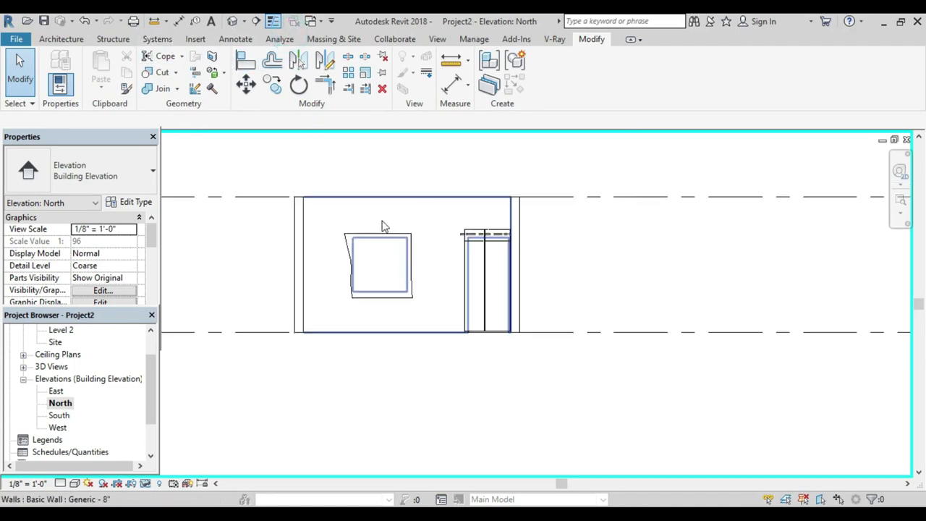
{"action": "middle_click_drag", "start_coordinate": [431, 176], "coordinate": [418, 258]}
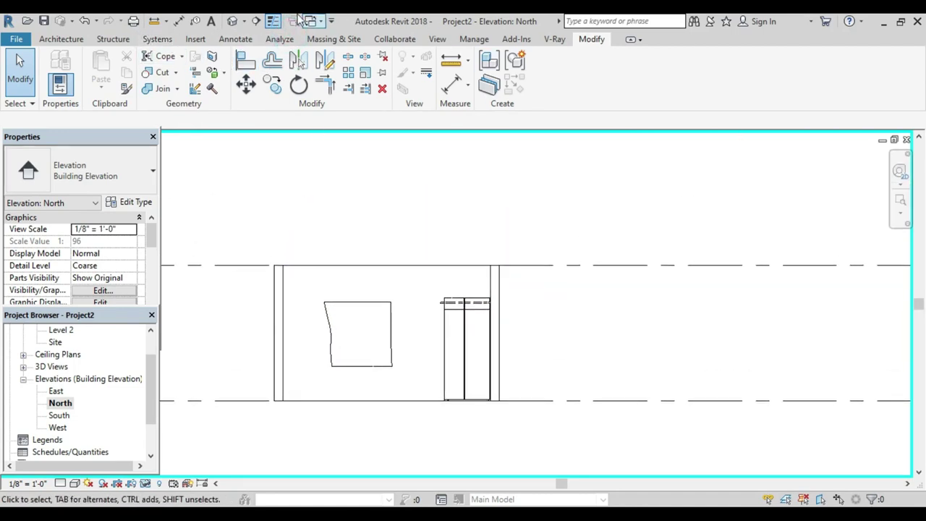
Step: Return to the default 3D view and centre the curtain in the ViewCube Top view
{"action": "left_click", "coordinate": [232, 21]}
{"action": "mouse_move", "coordinate": [490, 189]}
{"action": "middle_mouse_down", "text": "shift"}
{"action": "mouse_move", "coordinate": [458, 295]}
{"action": "mouse_move", "coordinate": [473, 190]}
{"action": "mouse_move", "coordinate": [487, 210]}
{"action": "middle_mouse_up", "text": "shift"}
{"action": "scroll", "coordinate": [473, 190], "scroll_direction": "up", "scroll_amount": 4}
{"action": "scroll", "coordinate": [465, 256], "scroll_direction": "down", "scroll_amount": 3}
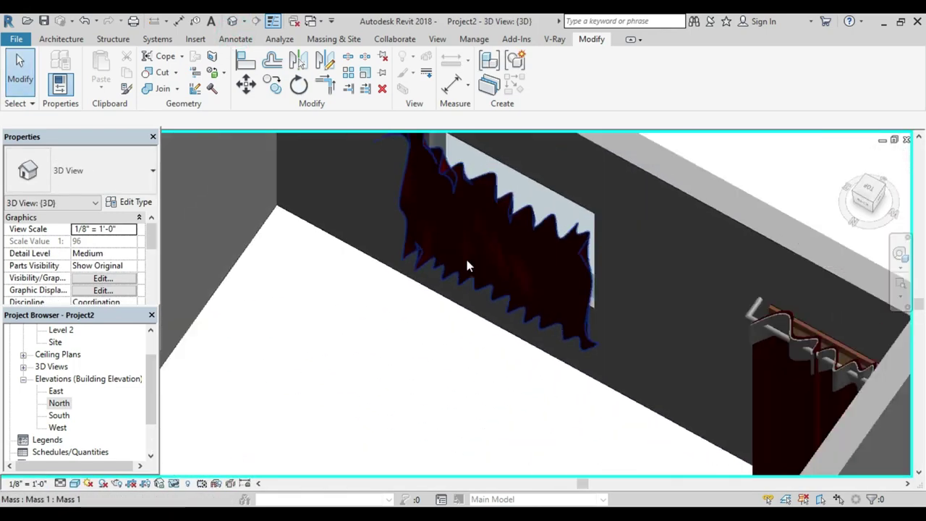
{"action": "mouse_move", "coordinate": [465, 256]}
{"action": "middle_mouse_down"}
{"action": "mouse_move", "coordinate": [441, 287]}
{"action": "mouse_move", "coordinate": [774, 228]}
{"action": "middle_mouse_up"}
{"action": "left_click", "coordinate": [872, 190]}
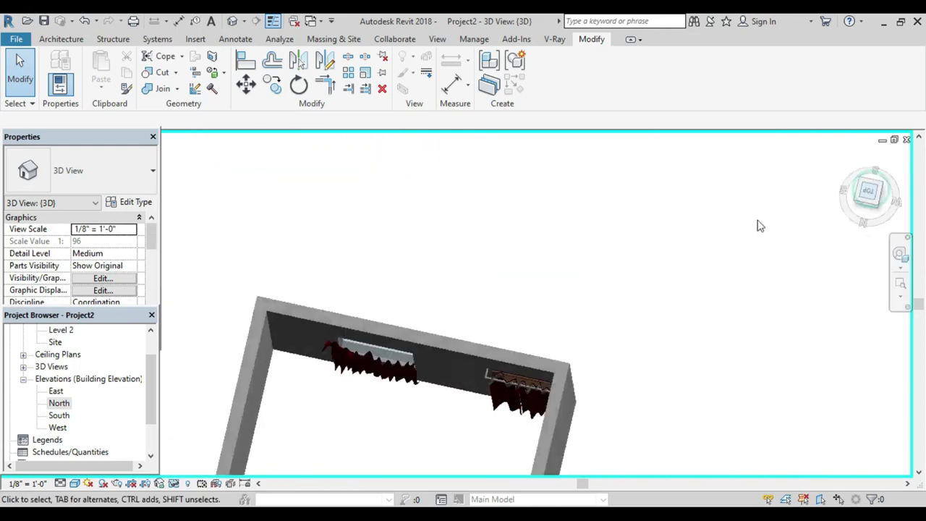
{"action": "scroll", "coordinate": [409, 245], "scroll_direction": "up", "scroll_amount": 5}
{"action": "scroll", "coordinate": [403, 237], "scroll_direction": "up", "scroll_amount": 3}
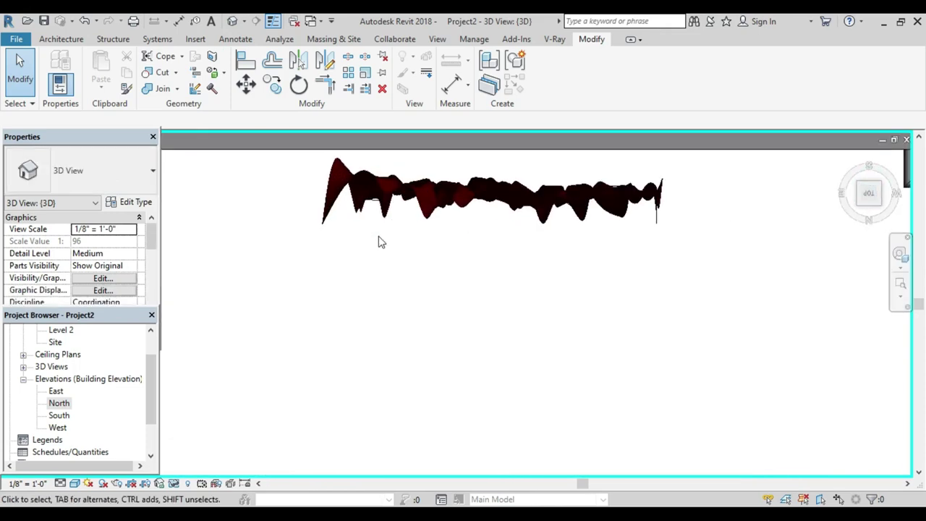
{"action": "mouse_move", "coordinate": [379, 242]}
{"action": "middle_mouse_down", "text": "shift"}
{"action": "mouse_move", "coordinate": [308, 339]}
{"action": "mouse_move", "coordinate": [259, 287]}
{"action": "middle_mouse_up", "text": "shift"}
Step: Edit the curtain mass in place, select its form and switch to Wireframe
{"action": "left_click", "coordinate": [249, 247]}
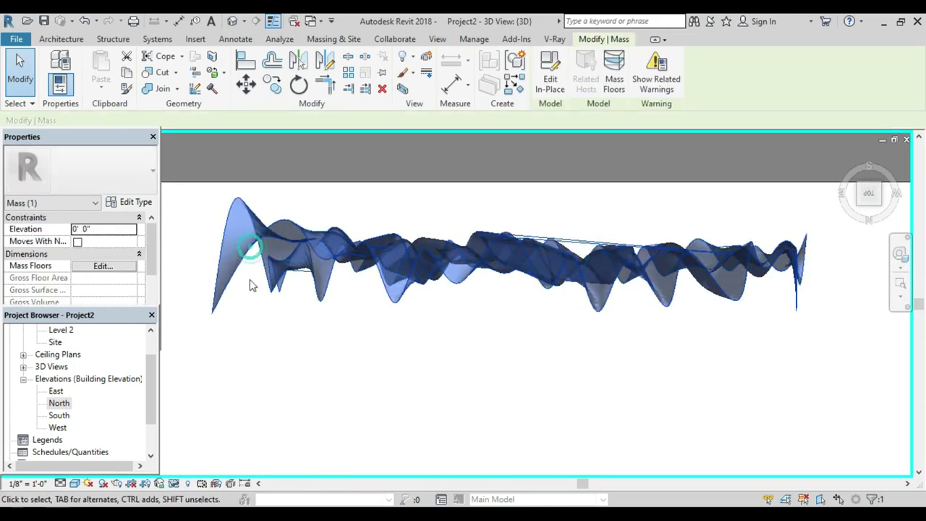
{"action": "left_click", "coordinate": [549, 83]}
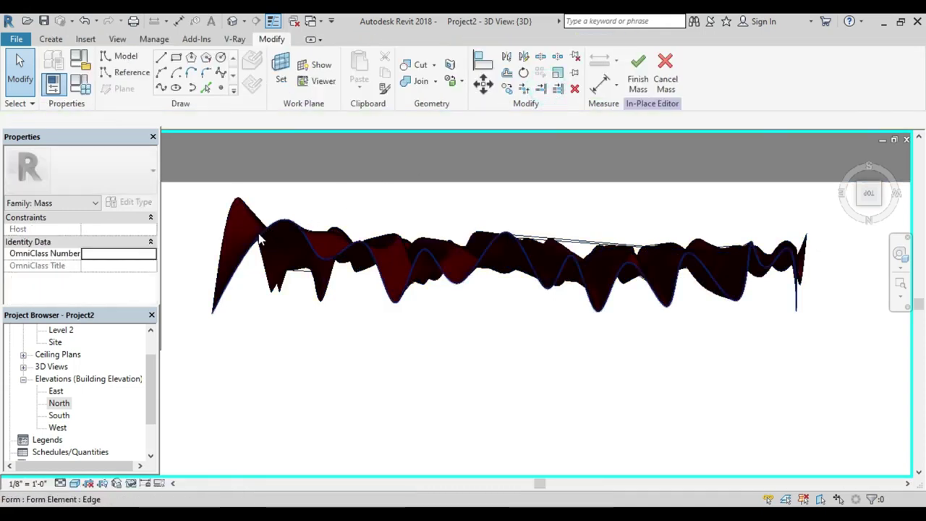
{"action": "left_click", "coordinate": [257, 232]}
{"action": "left_click", "coordinate": [287, 160]}
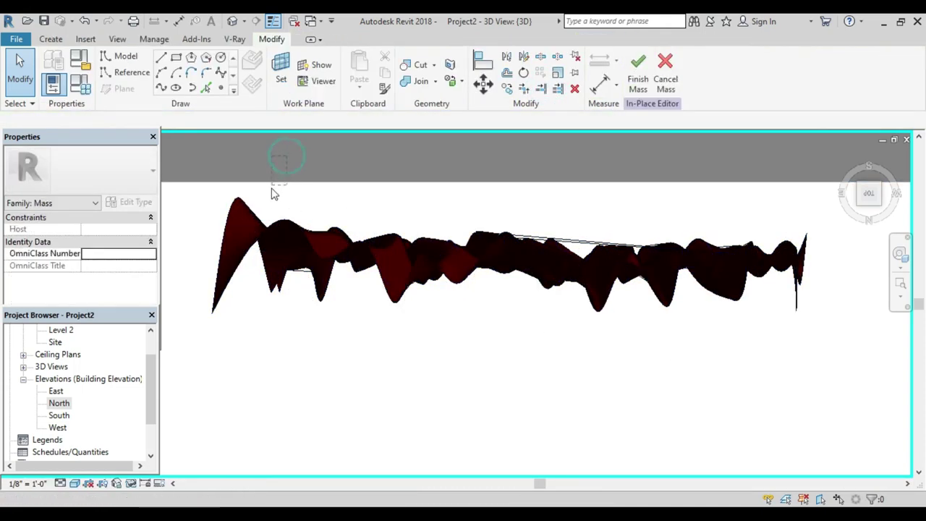
{"action": "left_click", "coordinate": [280, 219]}
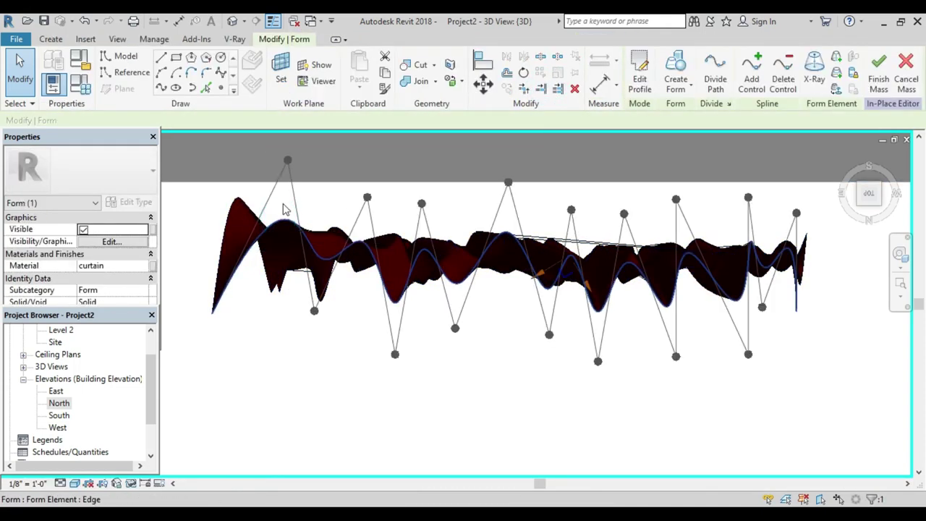
{"action": "left_click", "coordinate": [74, 483]}
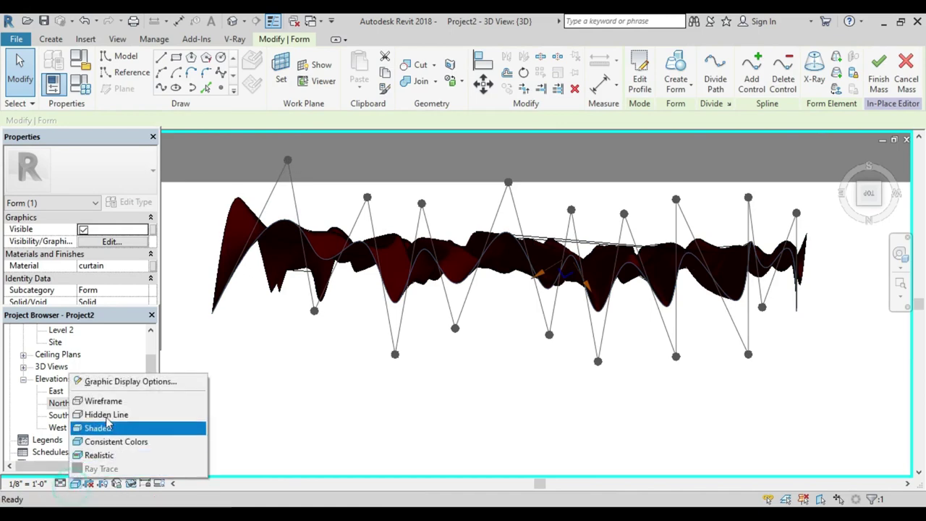
{"action": "left_click", "coordinate": [101, 399]}
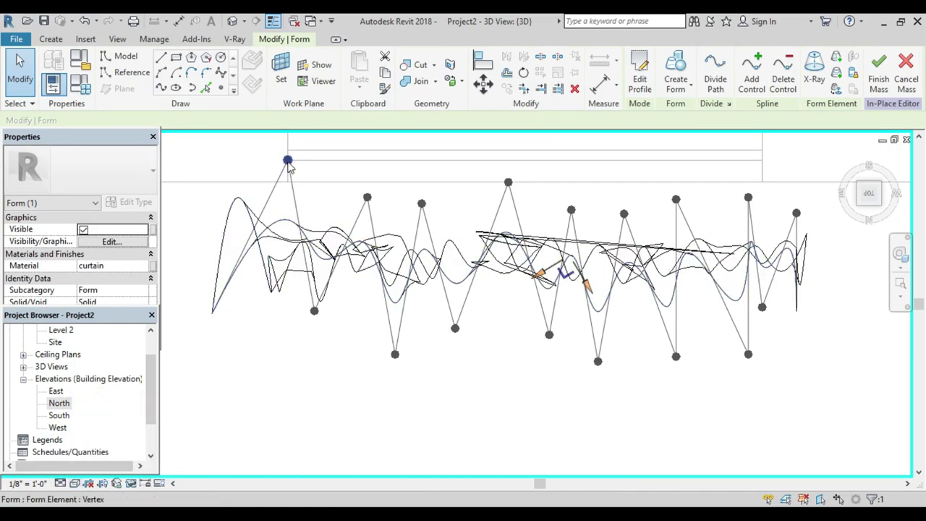
Step: Drag several profile control points to make deeper, tighter waves
{"action": "left_click_drag", "start_coordinate": [287, 160], "coordinate": [280, 196]}
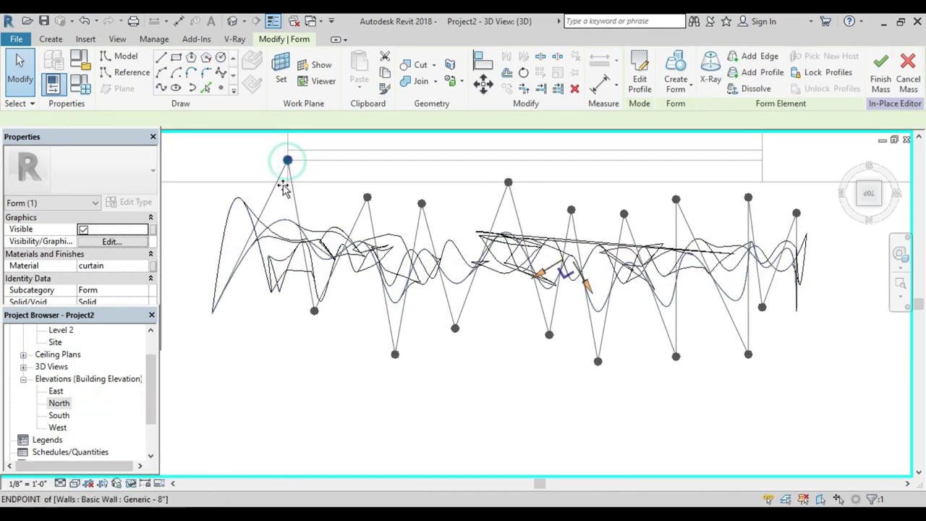
{"action": "left_click", "coordinate": [211, 312]}
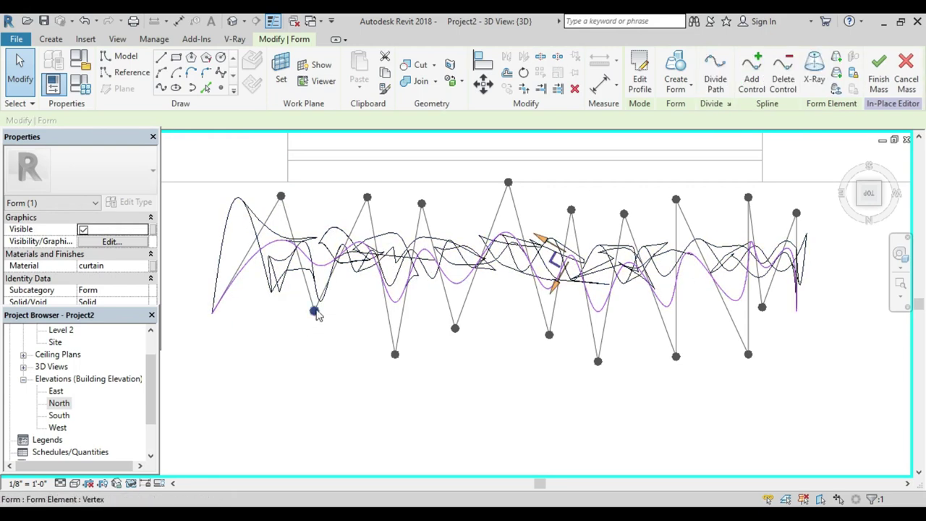
{"action": "left_click_drag", "start_coordinate": [316, 313], "coordinate": [316, 289]}
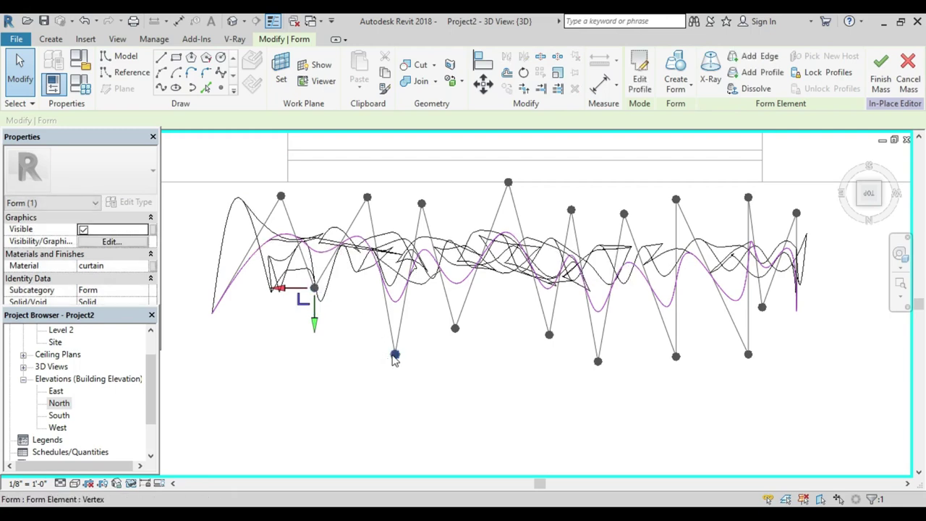
{"action": "left_click_drag", "start_coordinate": [394, 356], "coordinate": [398, 331]}
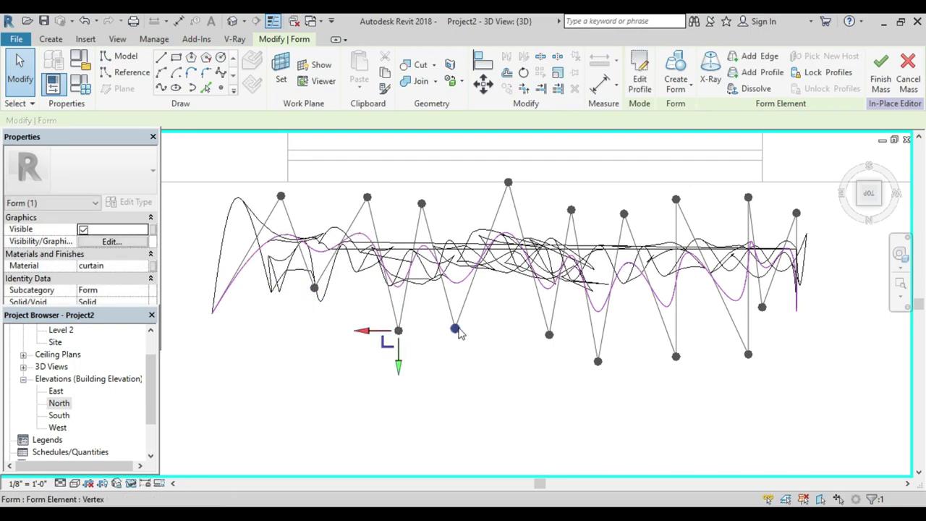
{"action": "left_click_drag", "start_coordinate": [470, 316], "coordinate": [468, 314]}
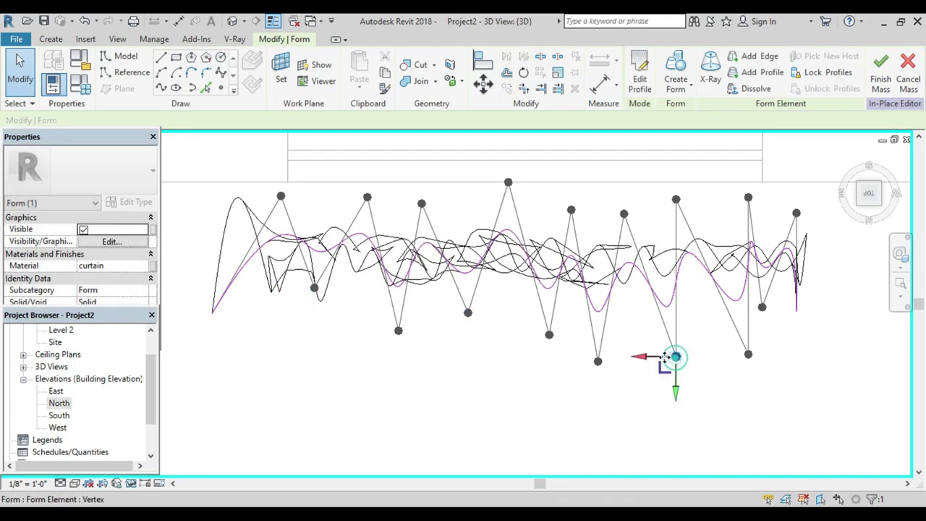
{"action": "left_click", "coordinate": [436, 367]}
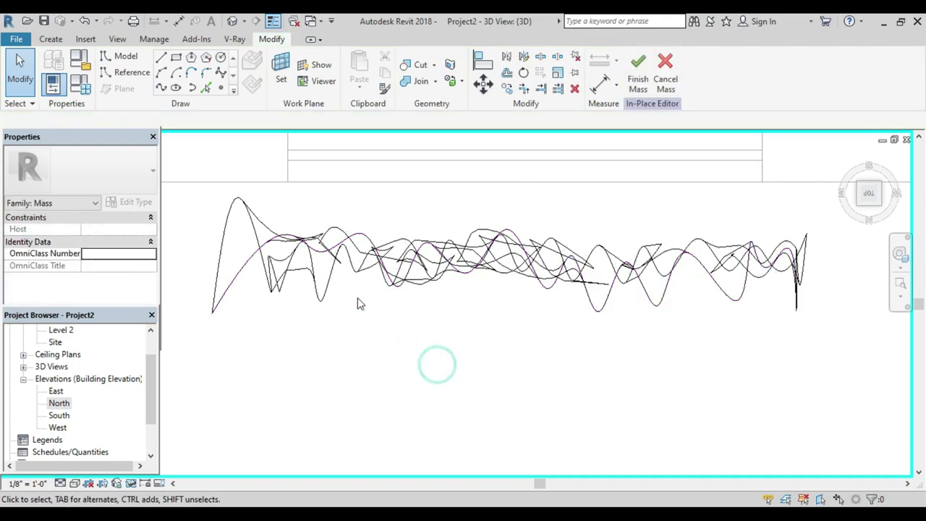
Step: Reselect the curtain form and switch the visual style back to Realistic
{"action": "left_click", "coordinate": [314, 292]}
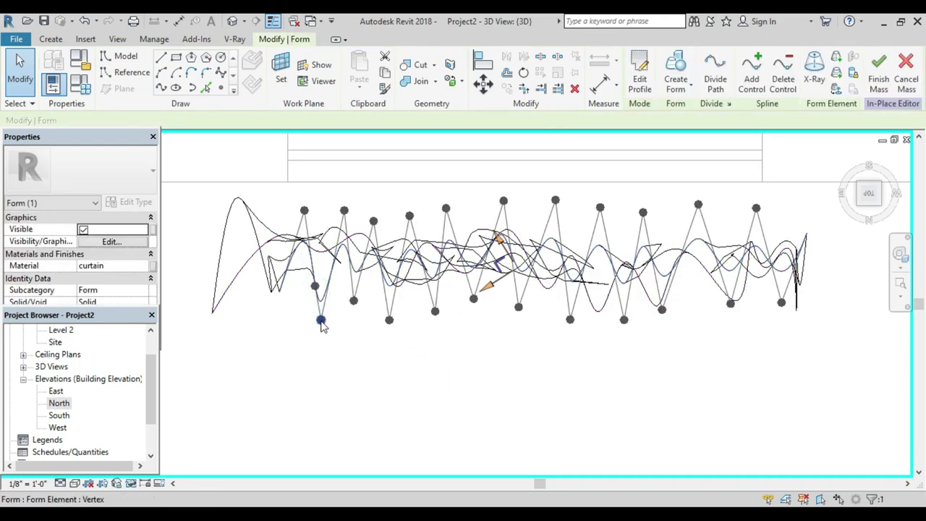
{"action": "left_click", "coordinate": [320, 320]}
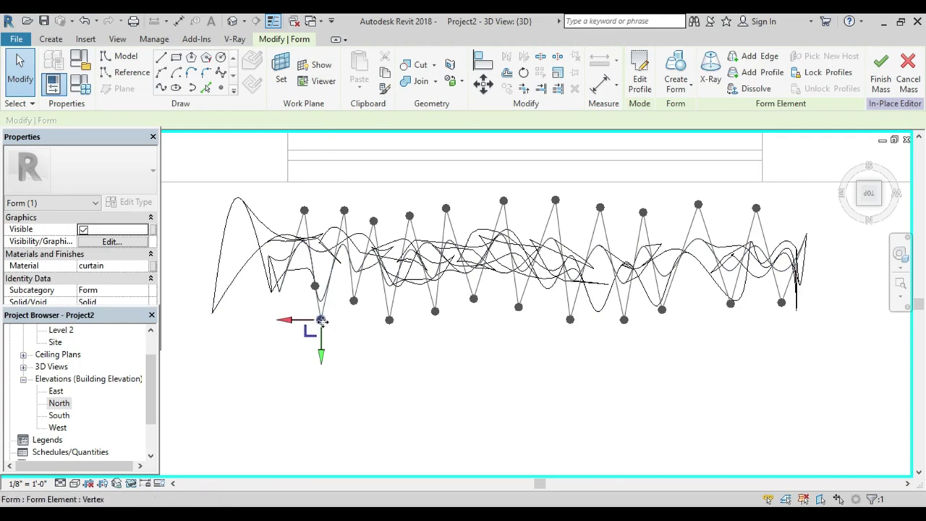
{"action": "left_click", "coordinate": [355, 340]}
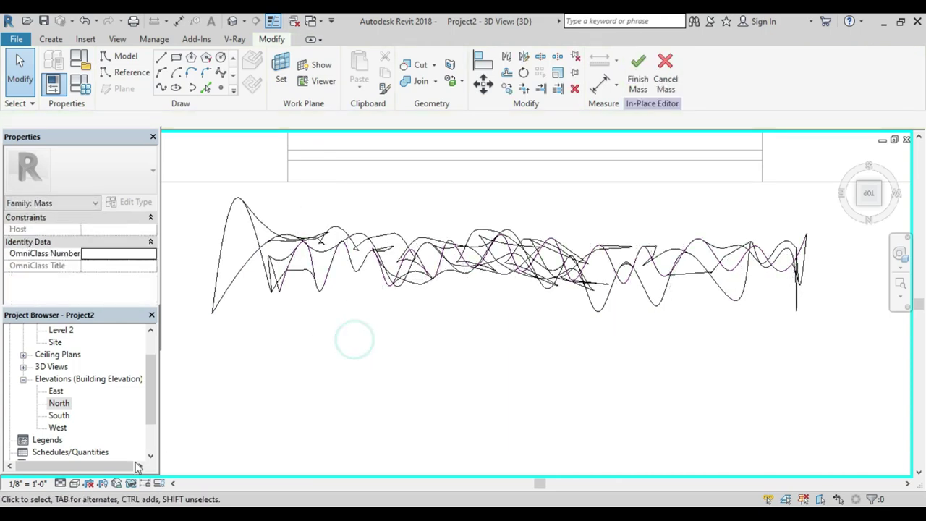
{"action": "left_click", "coordinate": [73, 483]}
{"action": "left_click", "coordinate": [96, 454]}
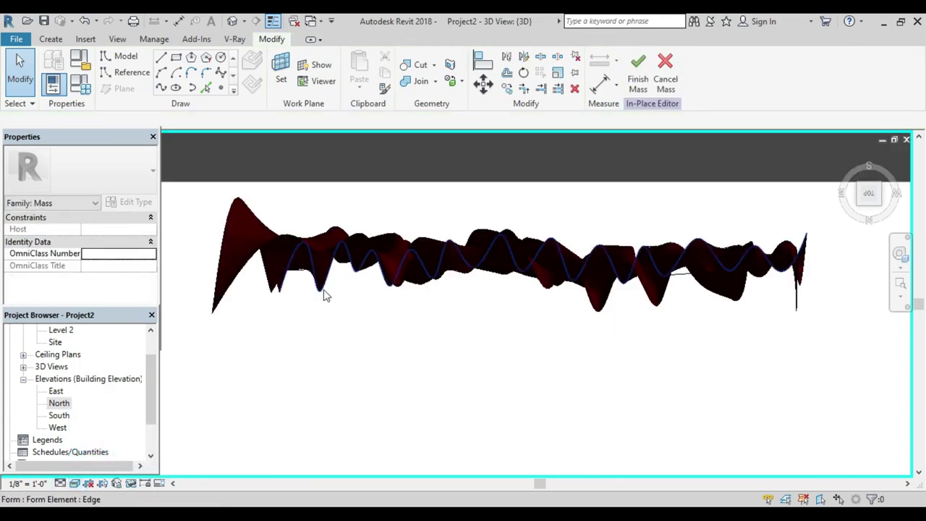
Step: Select the wavy spline edge and drag its control points to deepen a fold near the left end
{"action": "left_click", "coordinate": [321, 285]}
{"action": "scroll", "coordinate": [322, 304], "scroll_direction": "up", "scroll_amount": 2}
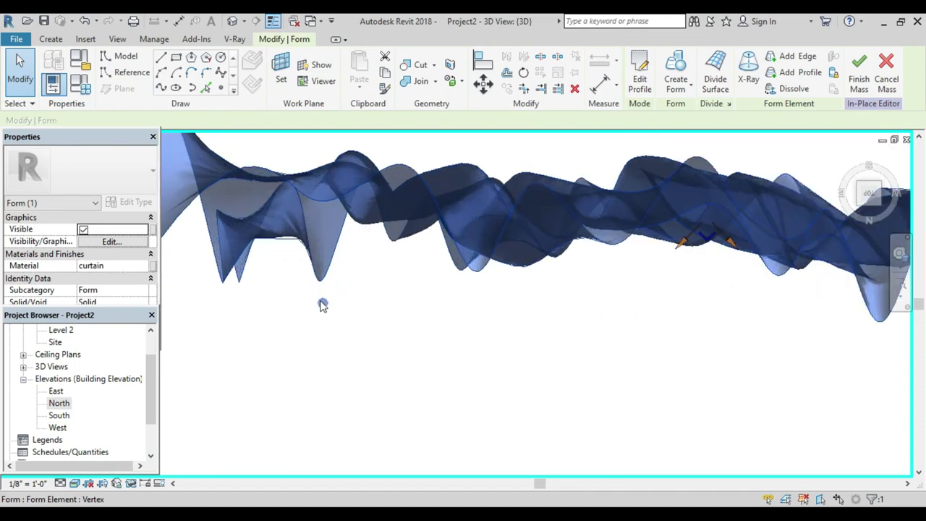
{"action": "left_click", "coordinate": [364, 297]}
{"action": "left_click", "coordinate": [323, 293]}
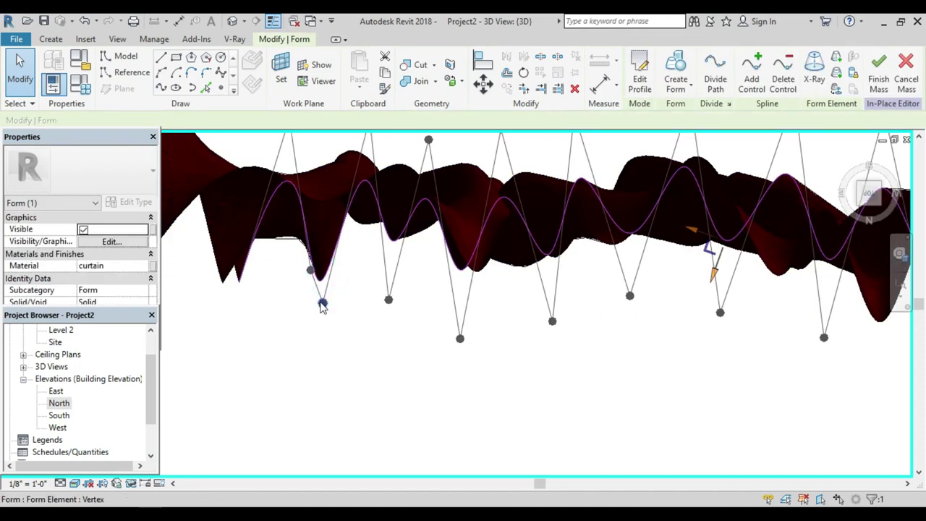
{"action": "left_click", "coordinate": [323, 304]}
{"action": "left_click_drag", "start_coordinate": [323, 303], "coordinate": [311, 299]}
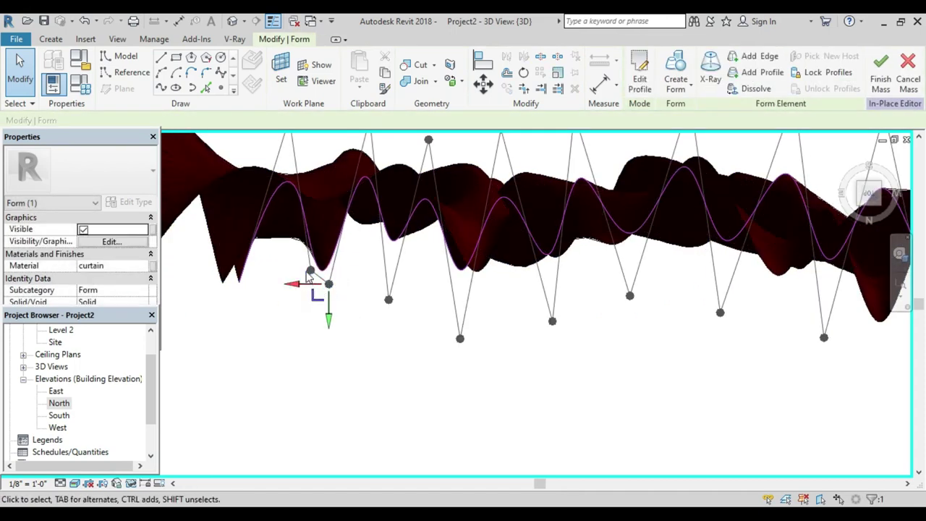
{"action": "left_click", "coordinate": [244, 277]}
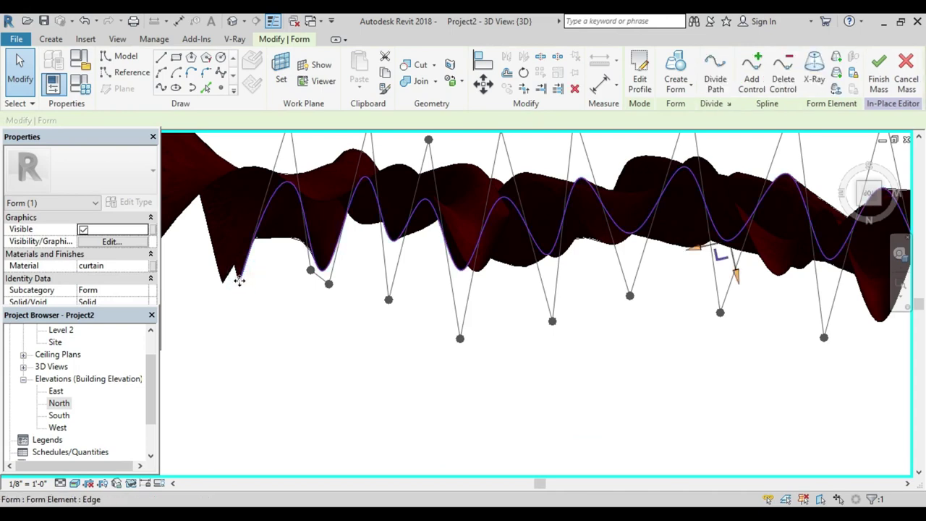
{"action": "left_click_drag", "start_coordinate": [222, 279], "coordinate": [217, 269]}
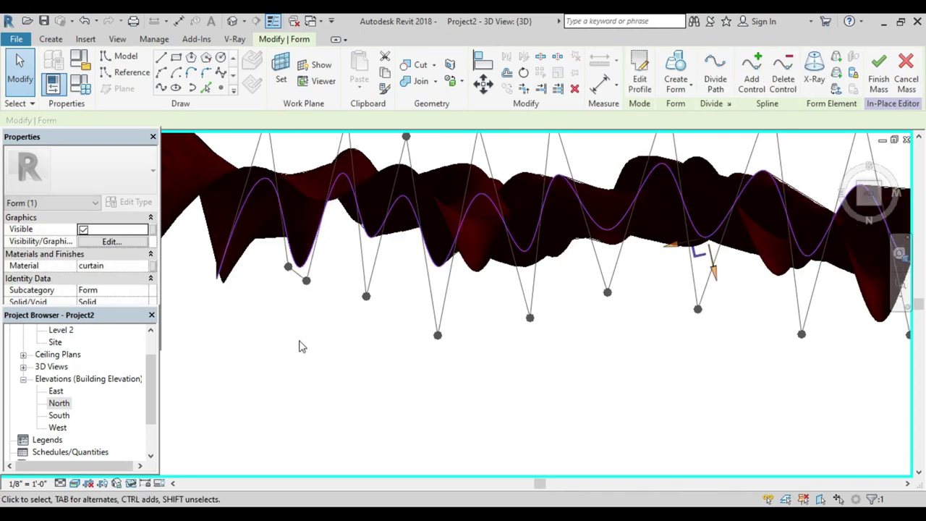
{"action": "scroll", "coordinate": [311, 354], "scroll_direction": "down", "scroll_amount": 2}
{"action": "left_click", "coordinate": [329, 370]}
{"action": "scroll", "coordinate": [326, 368], "scroll_direction": "down", "scroll_amount": 1}
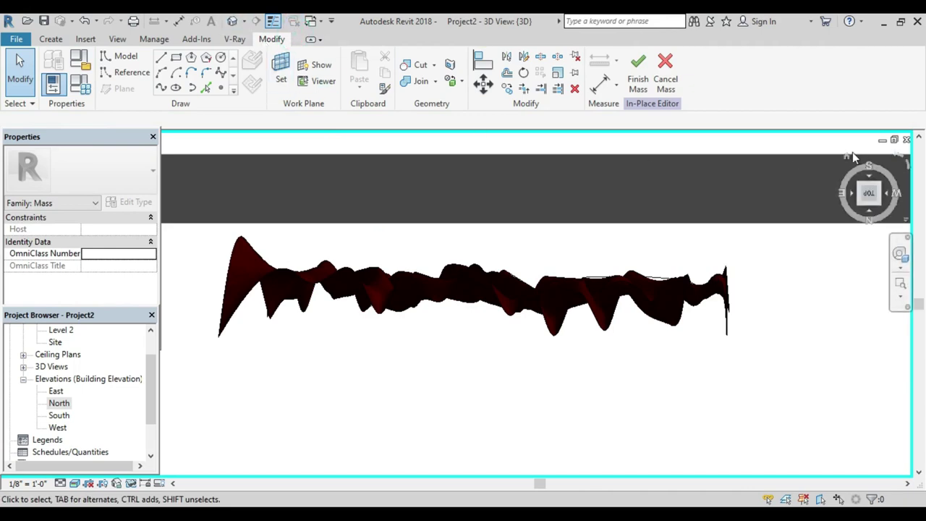
Step: Finish the reshaped curtain mass and orbit around the room to view it
{"action": "left_click", "coordinate": [638, 72]}
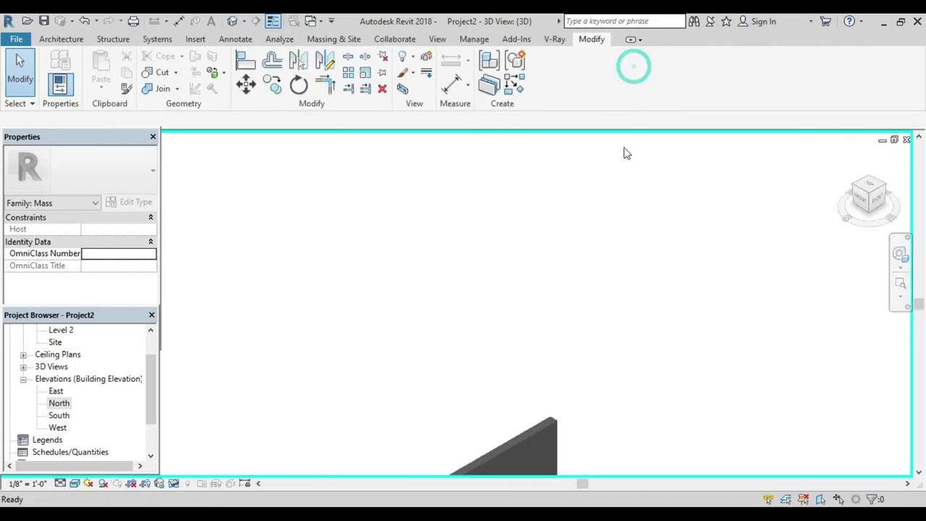
{"action": "scroll", "coordinate": [577, 296], "scroll_direction": "down", "scroll_amount": 2}
{"action": "middle_click_drag", "start_coordinate": [610, 213], "coordinate": [432, 278], "text": "shift"}
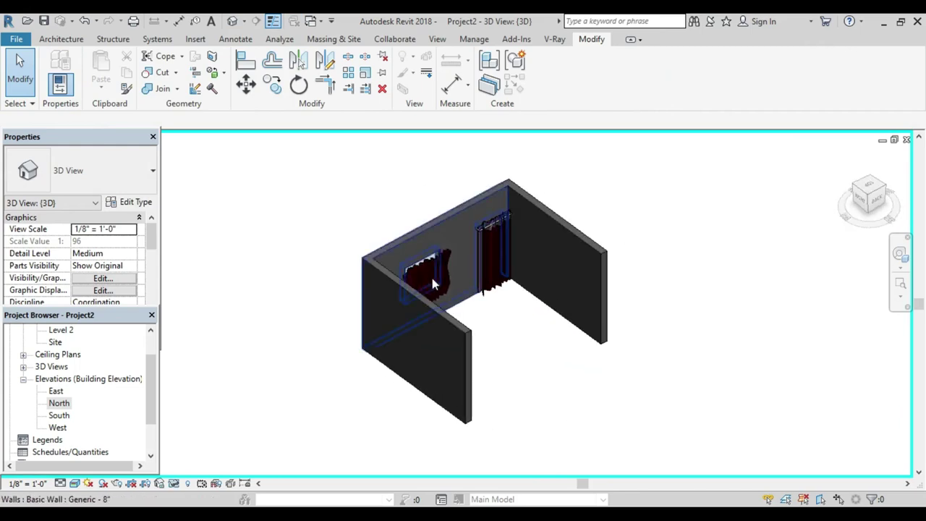
{"action": "scroll", "coordinate": [523, 321], "scroll_direction": "up", "scroll_amount": 3}
{"action": "mouse_move", "coordinate": [523, 321]}
{"action": "middle_mouse_down", "text": "shift"}
{"action": "mouse_move", "coordinate": [544, 306]}
{"action": "mouse_move", "coordinate": [459, 256]}
{"action": "mouse_move", "coordinate": [465, 249]}
{"action": "middle_mouse_up", "text": "shift"}
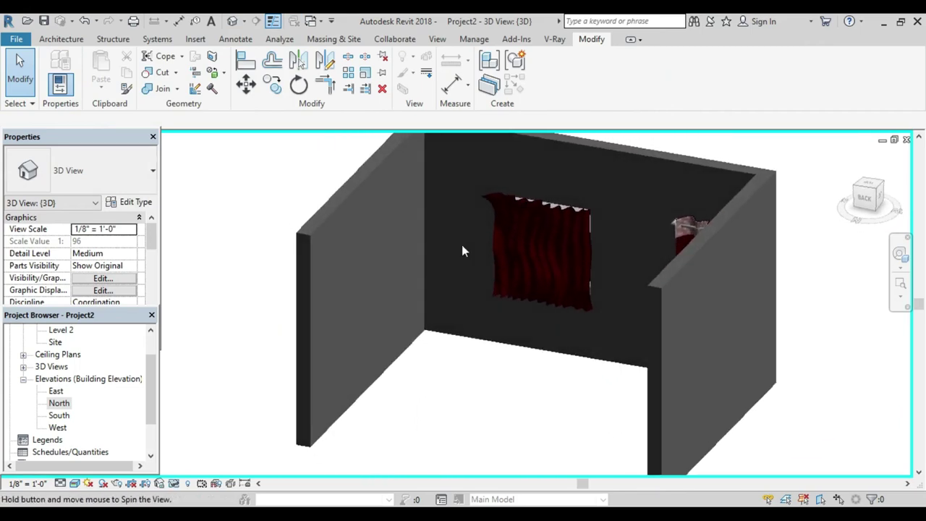
{"action": "scroll", "coordinate": [544, 308], "scroll_direction": "up", "scroll_amount": 4}
{"action": "scroll", "coordinate": [544, 308], "scroll_direction": "down", "scroll_amount": 2}
{"action": "left_click", "coordinate": [536, 289]}
{"action": "scroll", "coordinate": [532, 325], "scroll_direction": "down", "scroll_amount": 2}
{"action": "mouse_move", "coordinate": [529, 355]}
{"action": "middle_mouse_down", "text": "shift"}
{"action": "mouse_move", "coordinate": [484, 368]}
{"action": "mouse_move", "coordinate": [721, 361]}
{"action": "middle_mouse_up", "text": "shift"}
Step: Delete the side wall, then inspect the curtains from the right-side and angled views
{"action": "left_click", "coordinate": [631, 337]}
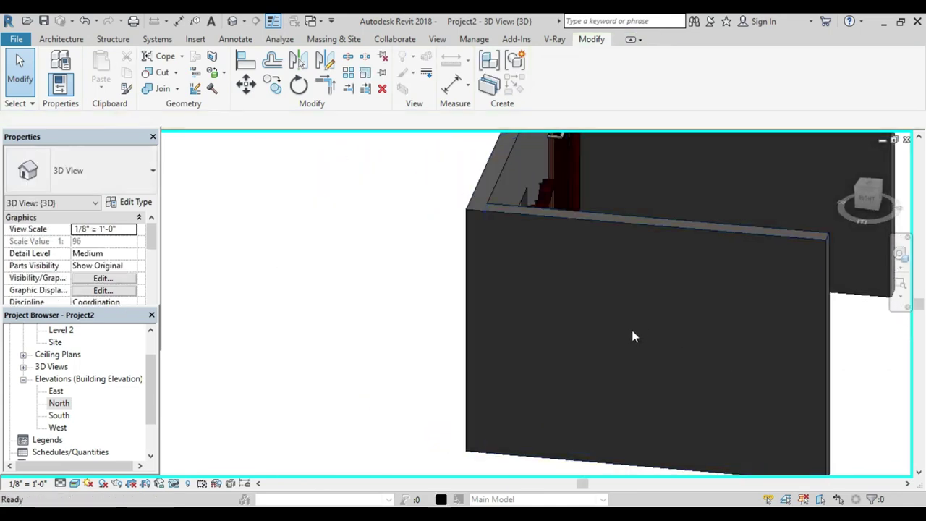
{"action": "key", "text": "Delete"}
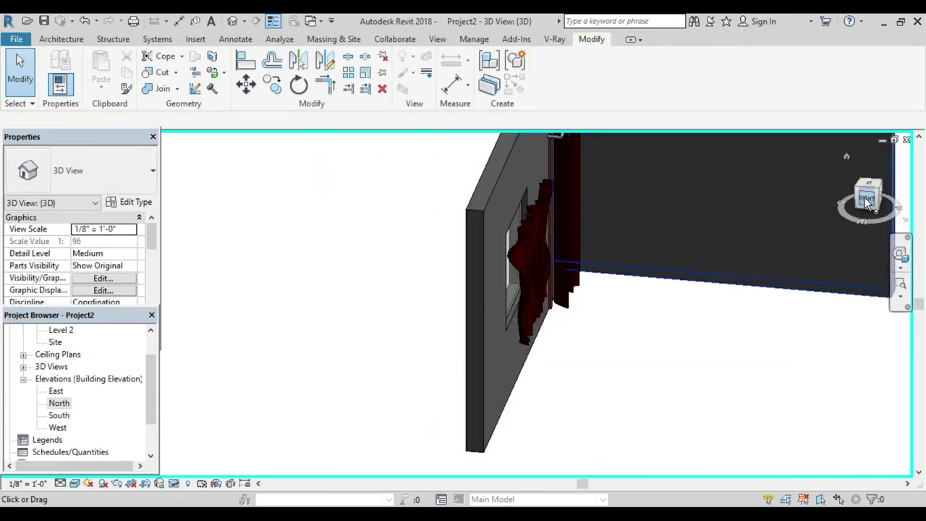
{"action": "left_click", "coordinate": [866, 196]}
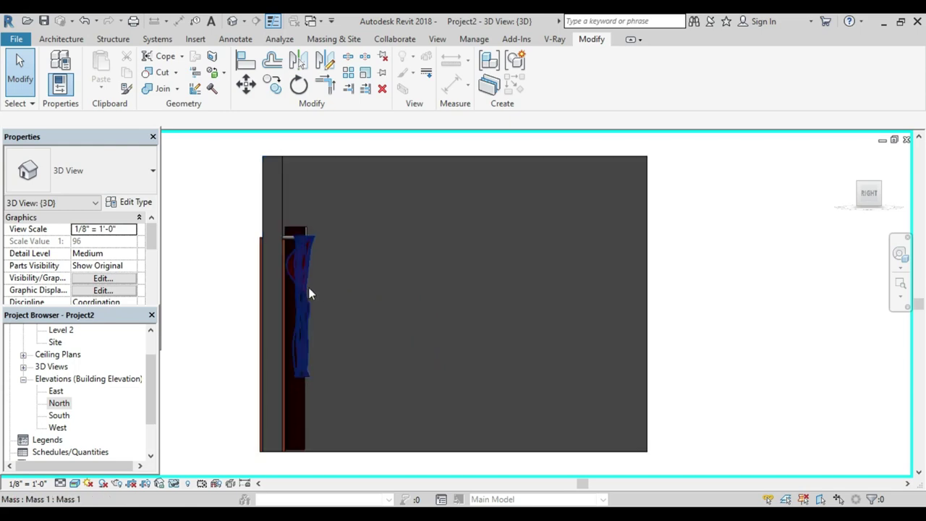
{"action": "left_click", "coordinate": [306, 289]}
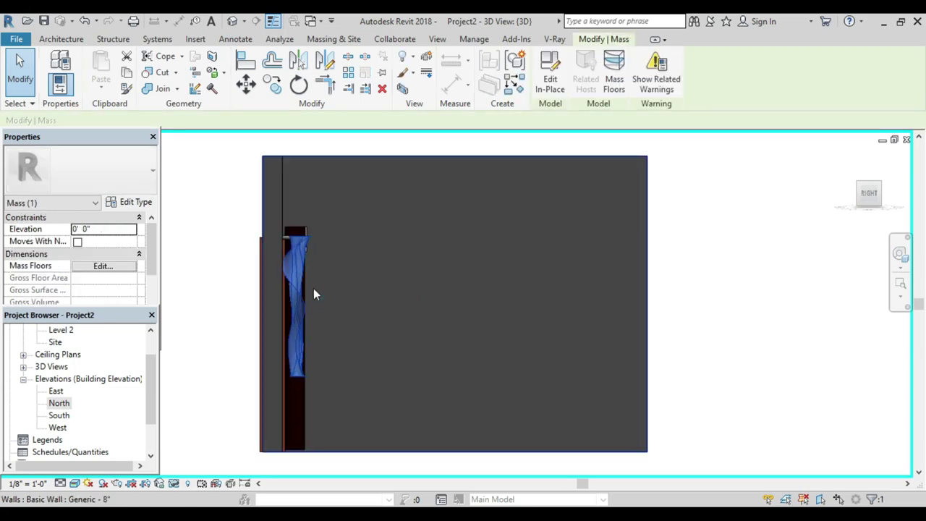
{"action": "left_click", "coordinate": [233, 224]}
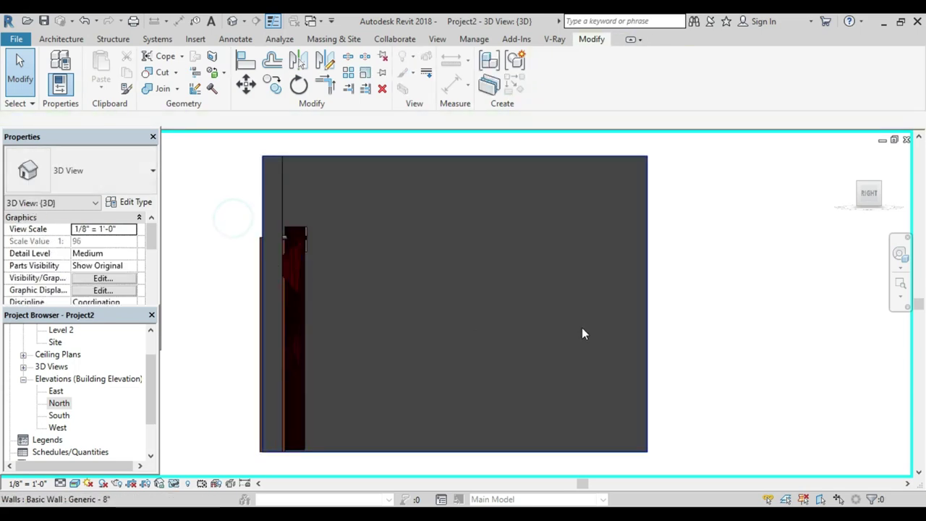
{"action": "mouse_move", "coordinate": [584, 325]}
{"action": "middle_mouse_down", "text": "shift"}
{"action": "mouse_move", "coordinate": [493, 395]}
{"action": "mouse_move", "coordinate": [299, 352]}
{"action": "mouse_move", "coordinate": [357, 384]}
{"action": "mouse_move", "coordinate": [422, 333]}
{"action": "mouse_move", "coordinate": [411, 359]}
{"action": "mouse_move", "coordinate": [376, 376]}
{"action": "mouse_move", "coordinate": [402, 356]}
{"action": "middle_mouse_up", "text": "shift"}
Step: Orbit back to a frontal view of the curtains and select the window curtain
{"action": "scroll", "coordinate": [341, 361], "scroll_direction": "up", "scroll_amount": 3}
{"action": "scroll", "coordinate": [350, 337], "scroll_direction": "up", "scroll_amount": 3}
{"action": "scroll", "coordinate": [350, 337], "scroll_direction": "down", "scroll_amount": 3}
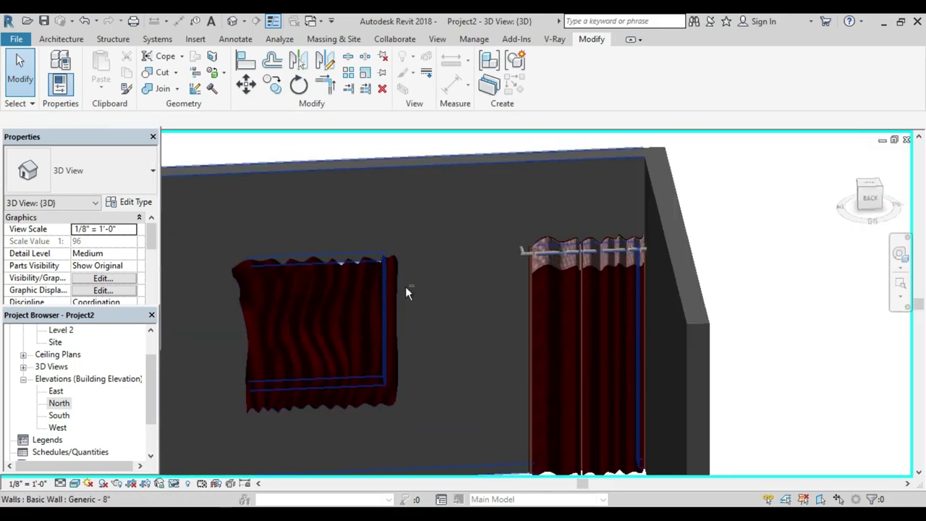
{"action": "mouse_move", "coordinate": [405, 291]}
{"action": "middle_mouse_down", "text": "shift"}
{"action": "mouse_move", "coordinate": [405, 326]}
{"action": "mouse_move", "coordinate": [364, 285]}
{"action": "middle_mouse_up", "text": "shift"}
{"action": "left_click", "coordinate": [364, 285]}
{"action": "scroll", "coordinate": [441, 318], "scroll_direction": "down", "scroll_amount": 2}
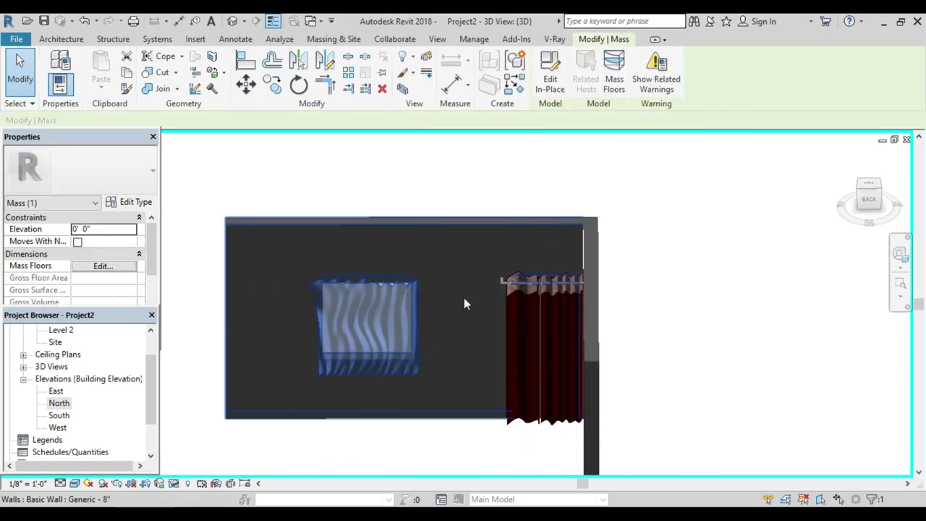
{"action": "scroll", "coordinate": [579, 286], "scroll_direction": "up", "scroll_amount": 2}
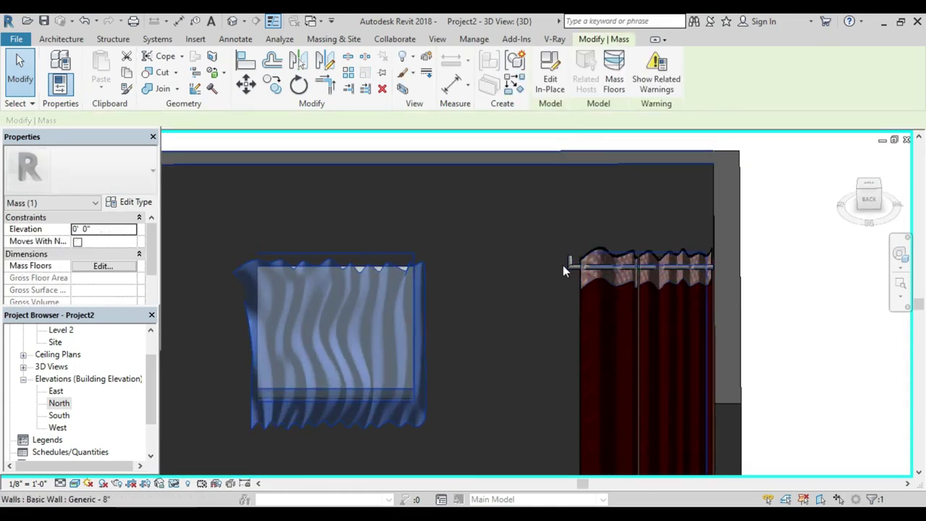
Step: Open the rod's in-place sweep in Edit Sweep mode and switch to the Top view
{"action": "left_click", "coordinate": [570, 265]}
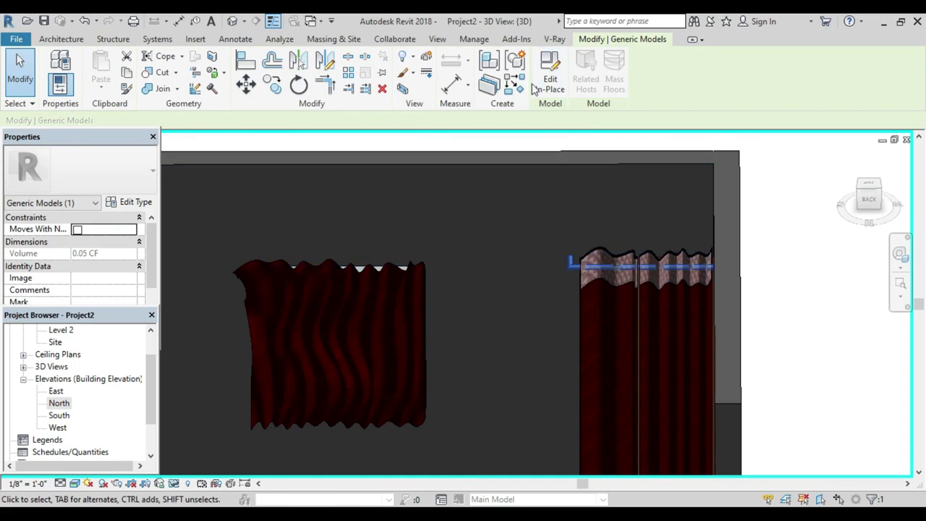
{"action": "left_click", "coordinate": [550, 72]}
{"action": "left_click", "coordinate": [574, 268]}
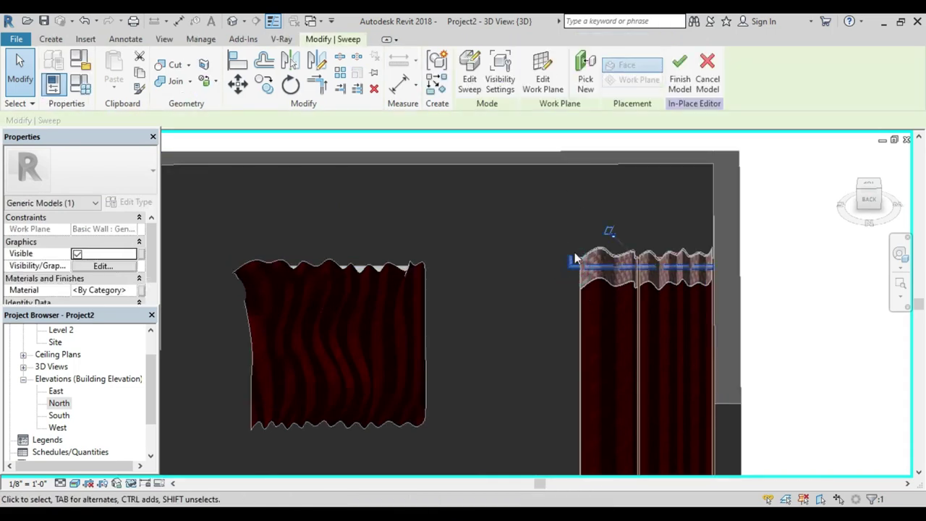
{"action": "left_click", "coordinate": [469, 71]}
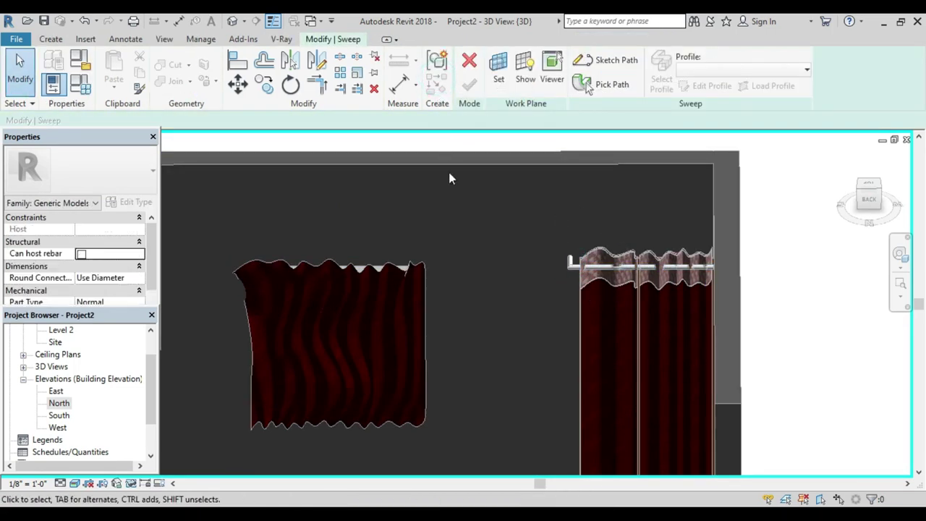
{"action": "scroll", "coordinate": [463, 277], "scroll_direction": "down", "scroll_amount": 2}
{"action": "left_click", "coordinate": [870, 185]}
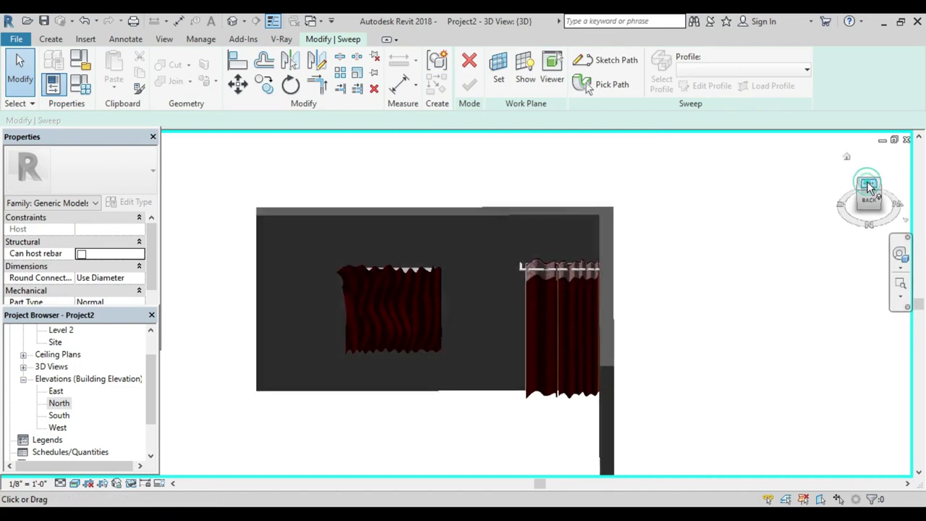
Step: Start a new sweep path sketch with the wall face as its work plane
{"action": "left_click", "coordinate": [613, 63]}
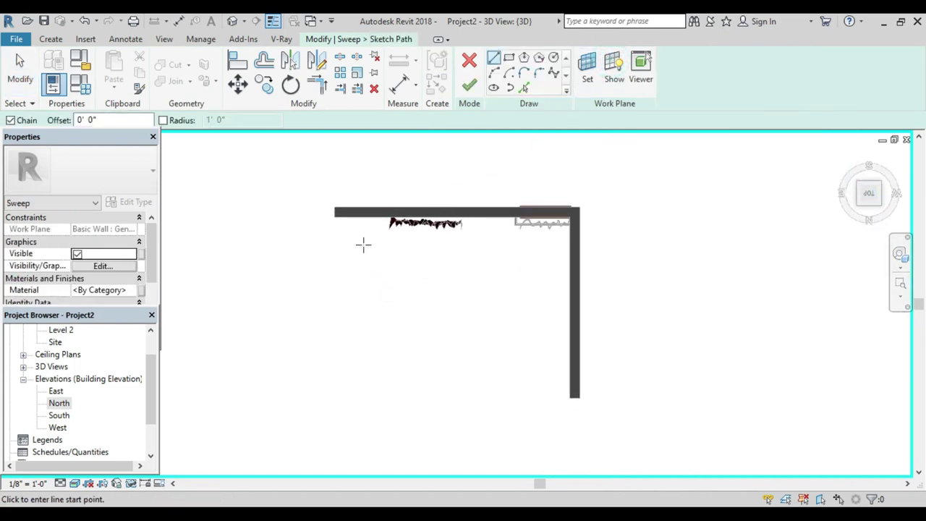
{"action": "scroll", "coordinate": [362, 244], "scroll_direction": "up", "scroll_amount": 2}
{"action": "middle_click_drag", "start_coordinate": [361, 234], "coordinate": [309, 302]}
{"action": "scroll", "coordinate": [318, 286], "scroll_direction": "up", "scroll_amount": 2}
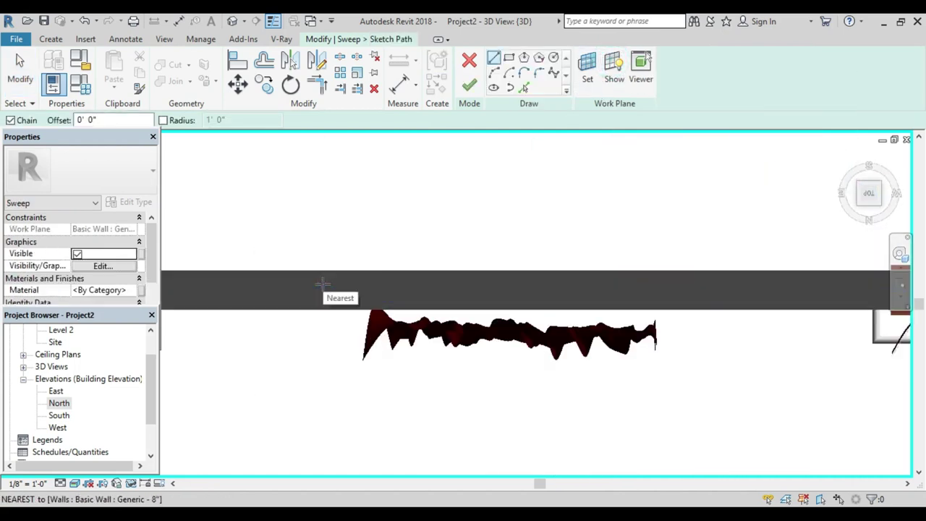
{"action": "left_click", "coordinate": [591, 69]}
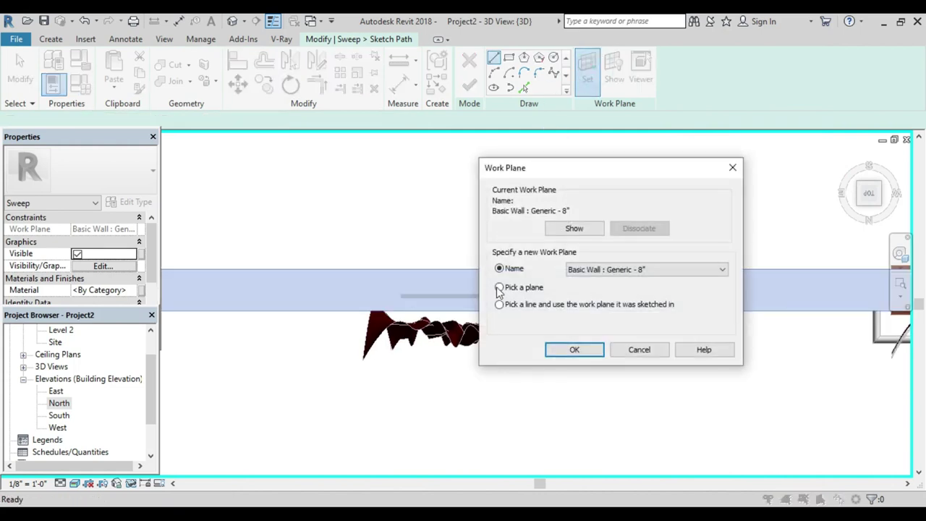
{"action": "left_click", "coordinate": [569, 350]}
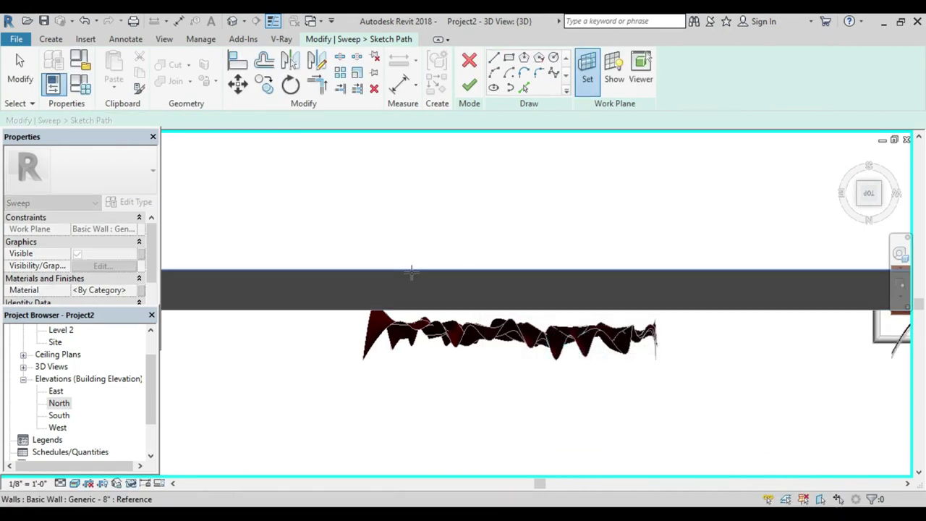
{"action": "left_click", "coordinate": [409, 277]}
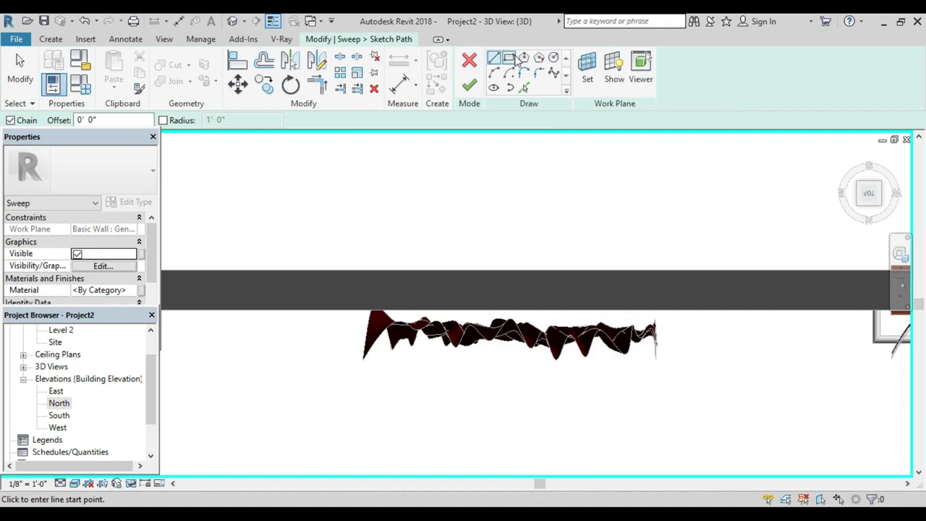
Step: Draw the three-segment rod path along the curtain's full length and finish it
{"action": "scroll", "coordinate": [344, 312], "scroll_direction": "up", "scroll_amount": 2}
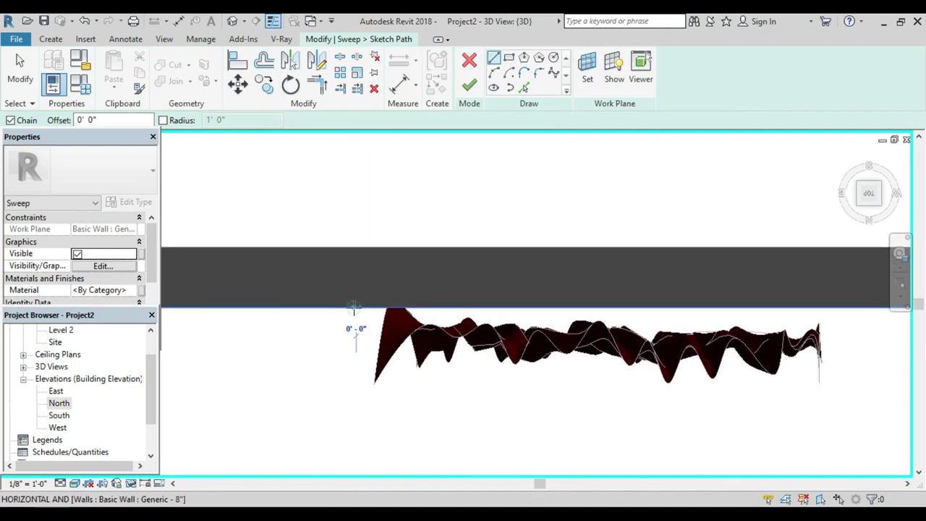
{"action": "left_click", "coordinate": [355, 322]}
{"action": "left_click", "coordinate": [356, 344]}
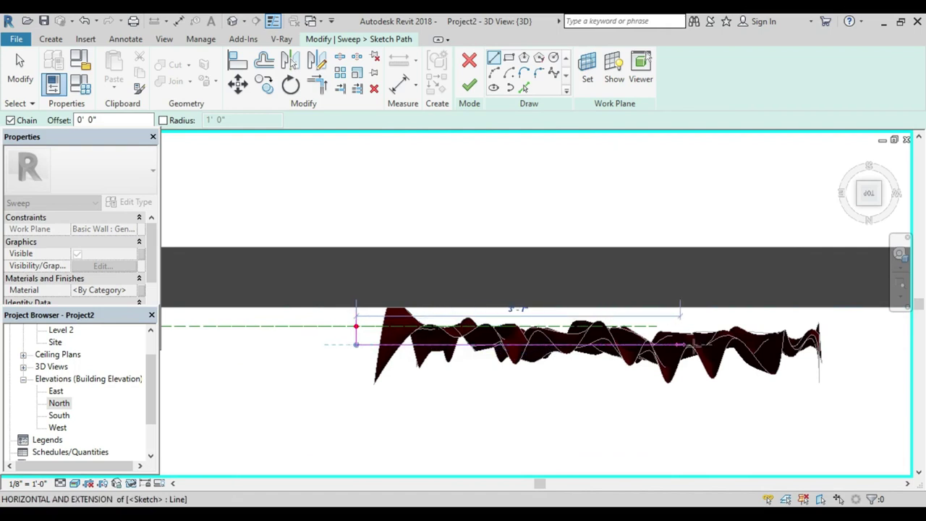
{"action": "left_click", "coordinate": [825, 345]}
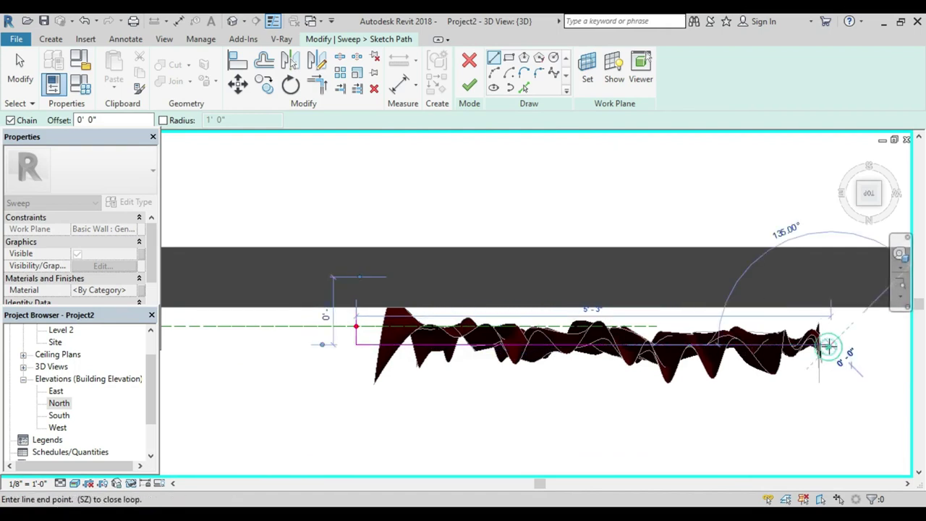
{"action": "left_click", "coordinate": [827, 307]}
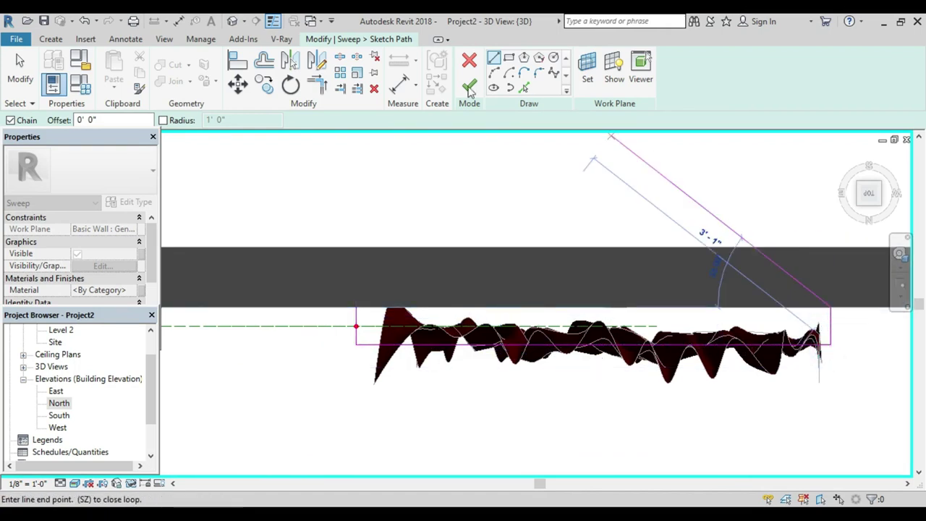
{"action": "left_click", "coordinate": [467, 85]}
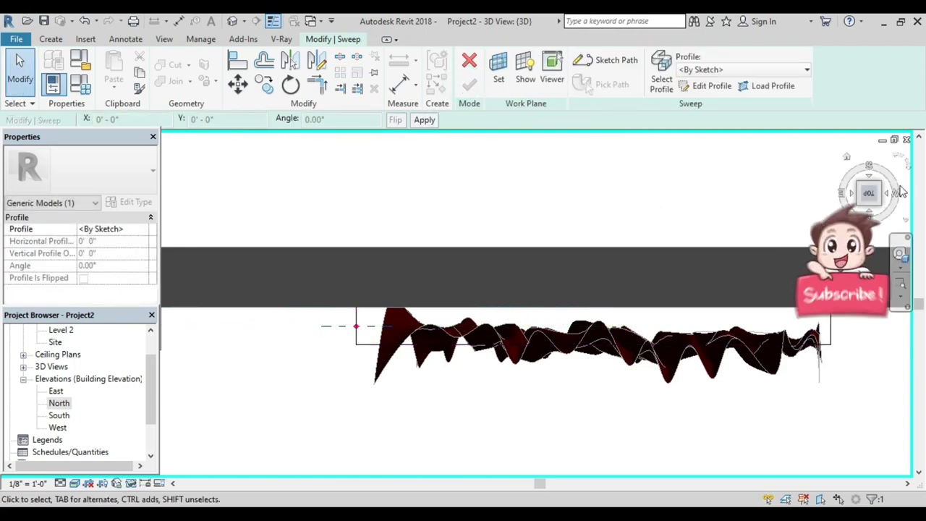
Step: Sketch a small circle at the path end as the sweep's rod profile
{"action": "left_click", "coordinate": [868, 192]}
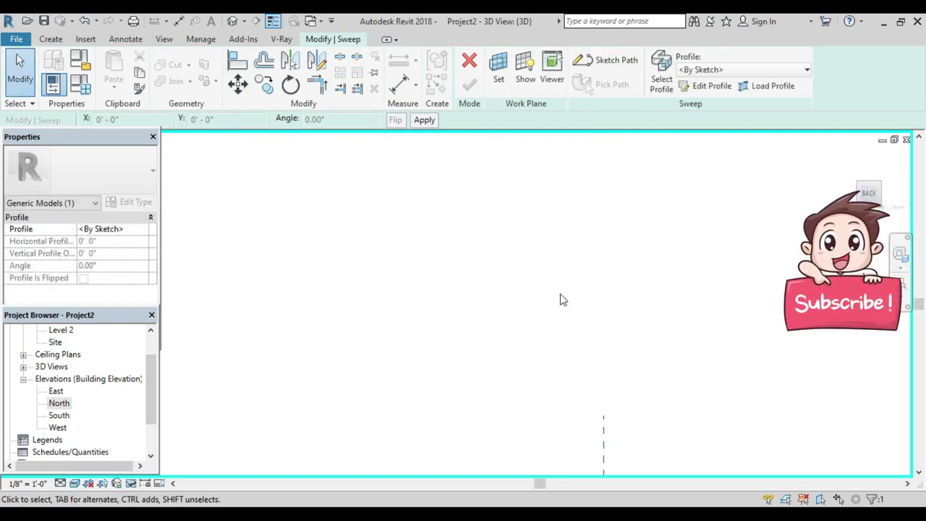
{"action": "scroll", "coordinate": [436, 333], "scroll_direction": "down", "scroll_amount": 3}
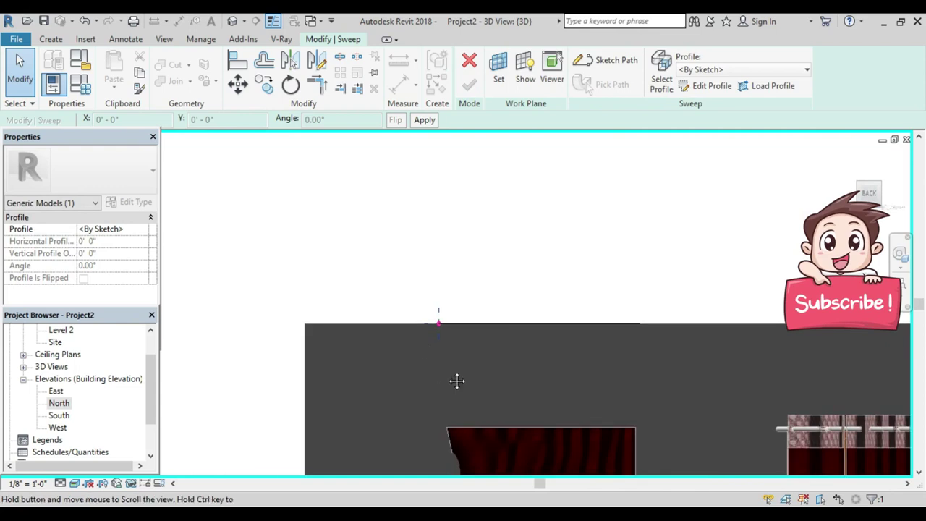
{"action": "middle_click_drag", "start_coordinate": [457, 380], "coordinate": [401, 204]}
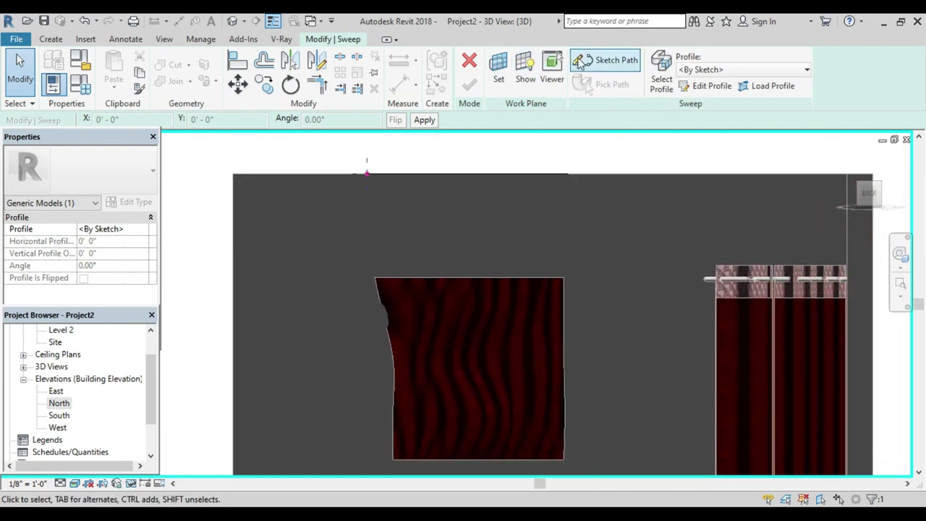
{"action": "left_click", "coordinate": [692, 90]}
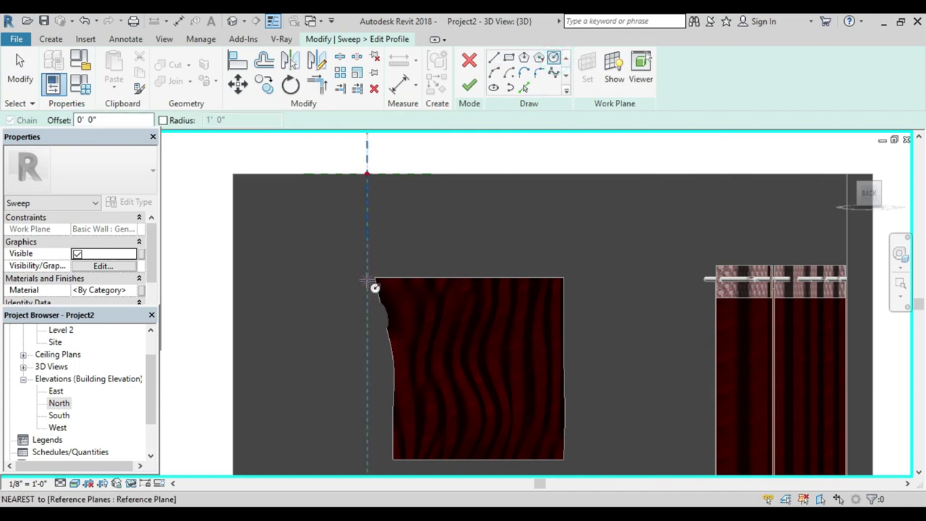
{"action": "scroll", "coordinate": [367, 280], "scroll_direction": "up", "scroll_amount": 2}
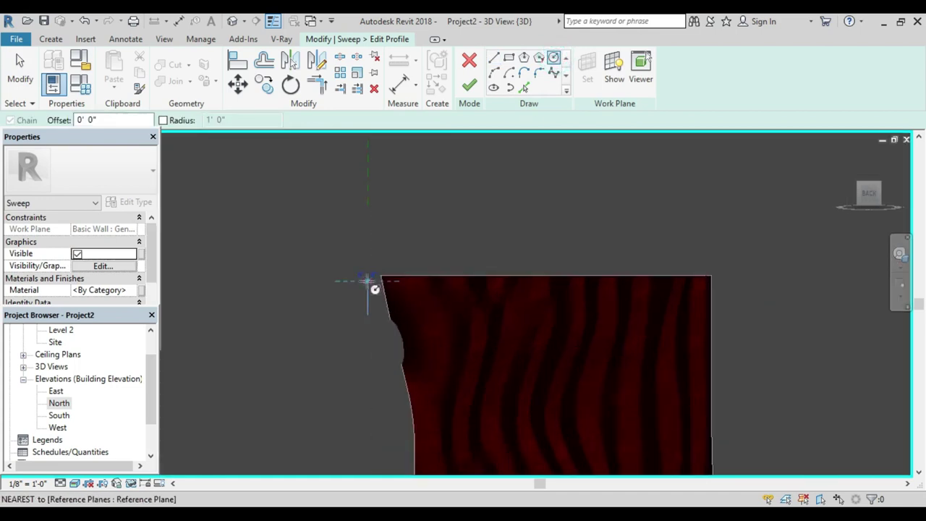
{"action": "left_click", "coordinate": [367, 280]}
{"action": "scroll", "coordinate": [369, 281], "scroll_direction": "up", "scroll_amount": 1}
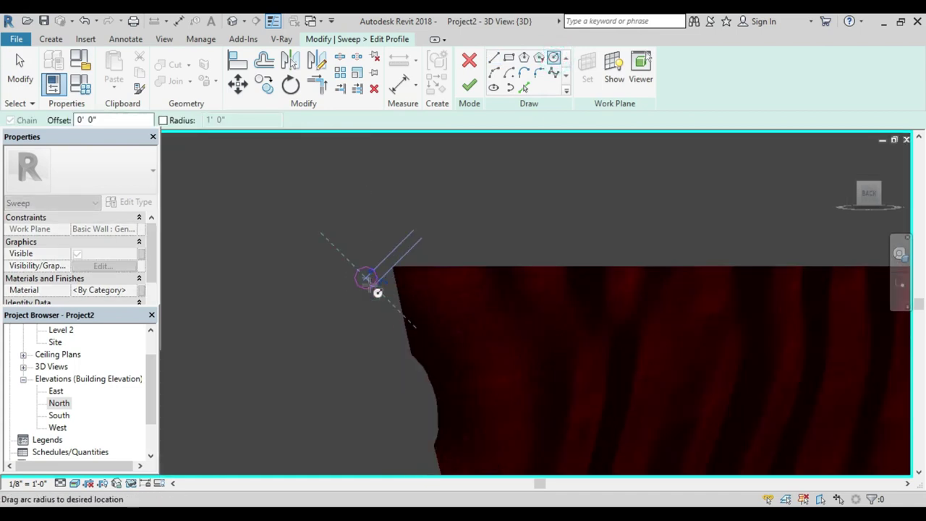
{"action": "scroll", "coordinate": [367, 277], "scroll_direction": "up", "scroll_amount": 1}
{"action": "scroll", "coordinate": [364, 276], "scroll_direction": "up", "scroll_amount": 1}
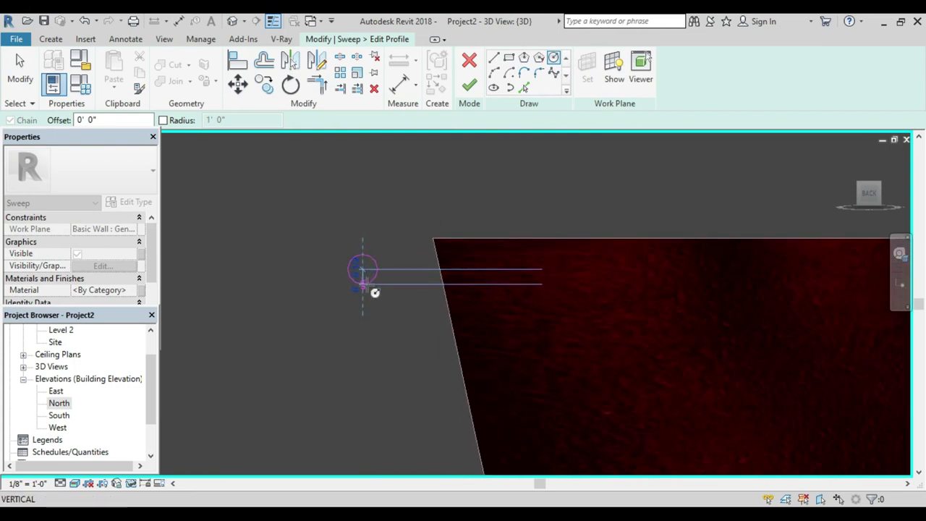
{"action": "left_click", "coordinate": [374, 295]}
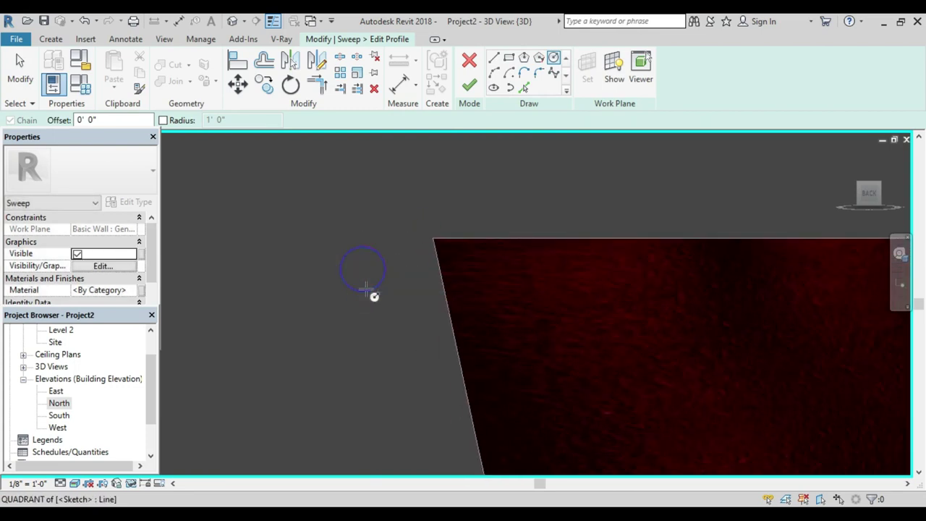
{"action": "key", "text": "Escape"}
{"action": "key", "text": "Escape"}
Step: Nudge the circle down onto the path, then finish both the profile and the sweep
{"action": "left_click", "coordinate": [365, 289]}
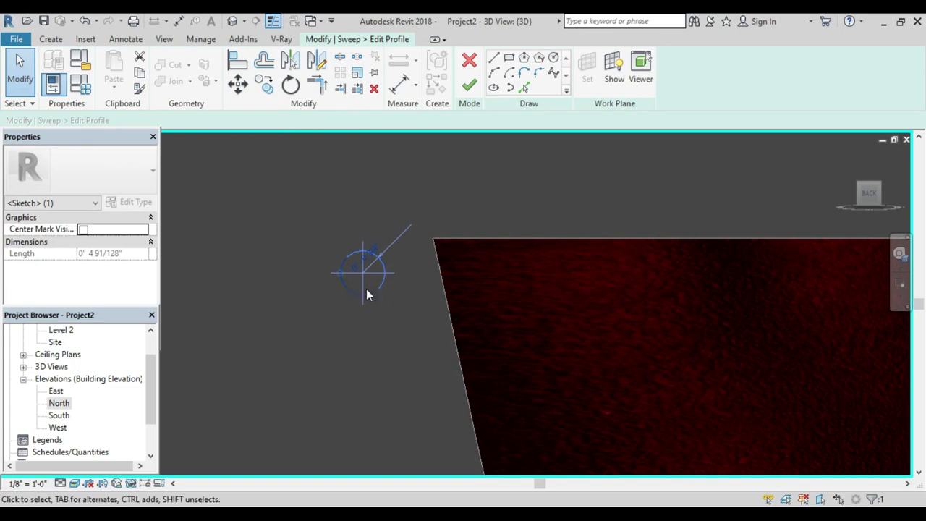
{"action": "key", "text": "Down"}
{"action": "key", "text": "Down"}
{"action": "key", "text": "Down"}
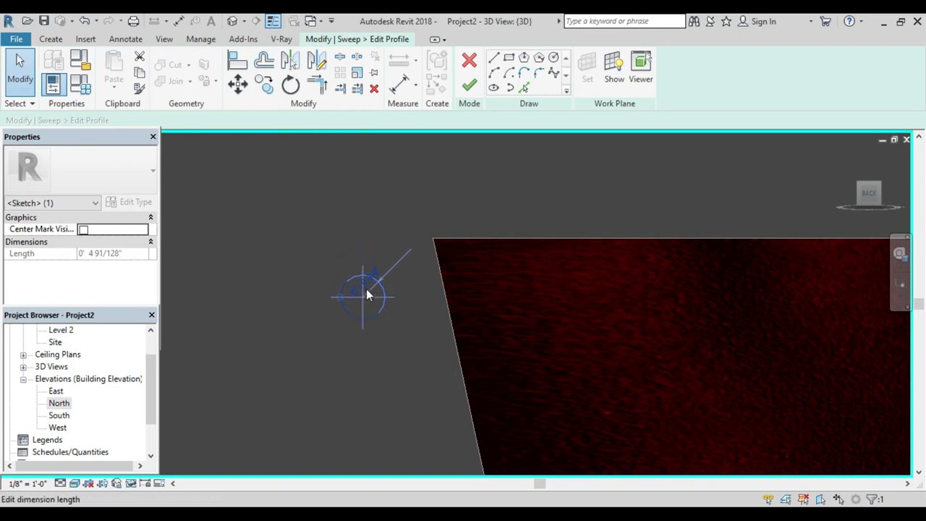
{"action": "left_click", "coordinate": [473, 88]}
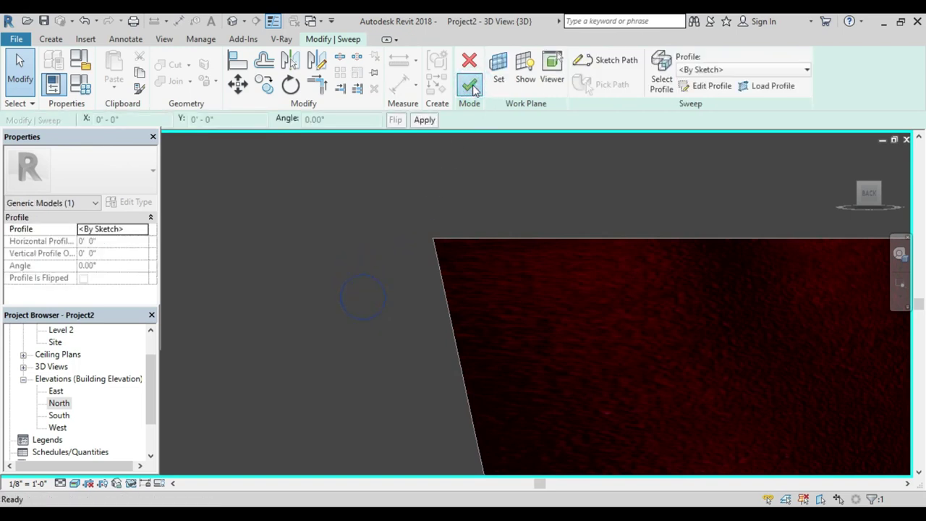
{"action": "left_click", "coordinate": [467, 84]}
{"action": "scroll", "coordinate": [502, 374], "scroll_direction": "down", "scroll_amount": 2}
{"action": "scroll", "coordinate": [502, 373], "scroll_direction": "down", "scroll_amount": 3}
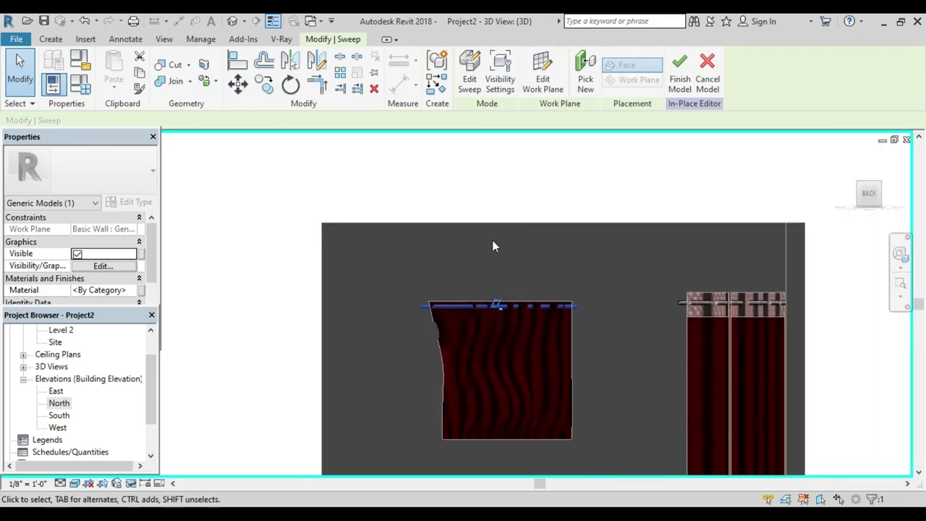
Step: Orbit and zoom around the new rod toward the wall corner to inspect it
{"action": "left_click", "coordinate": [560, 228]}
{"action": "mouse_move", "coordinate": [560, 227]}
{"action": "middle_mouse_down", "text": "shift"}
{"action": "mouse_move", "coordinate": [488, 372]}
{"action": "mouse_move", "coordinate": [448, 347]}
{"action": "middle_mouse_up", "text": "shift"}
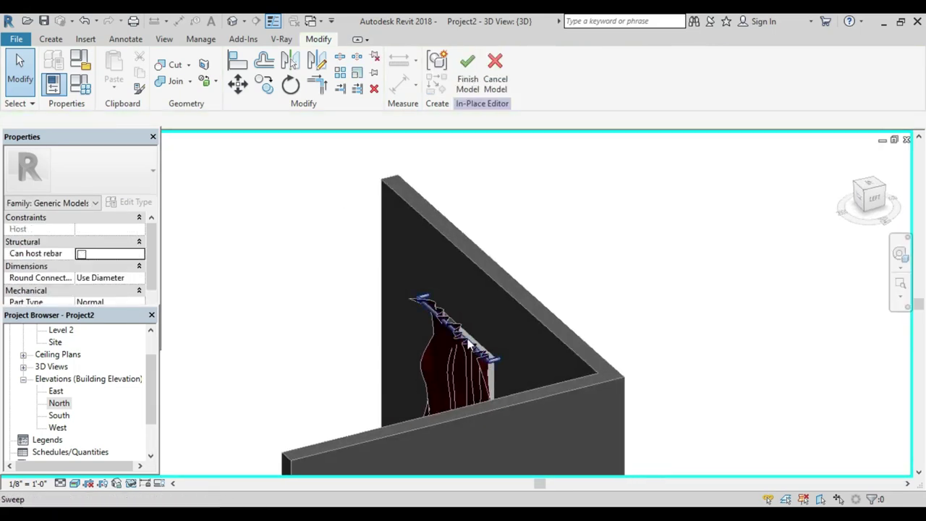
{"action": "scroll", "coordinate": [435, 337], "scroll_direction": "up", "scroll_amount": 3}
{"action": "mouse_move", "coordinate": [379, 261]}
{"action": "middle_mouse_down", "text": "shift"}
{"action": "mouse_move", "coordinate": [407, 264]}
{"action": "mouse_move", "coordinate": [460, 345]}
{"action": "mouse_move", "coordinate": [653, 326]}
{"action": "middle_mouse_up", "text": "shift"}
{"action": "scroll", "coordinate": [453, 324], "scroll_direction": "down", "scroll_amount": 5}
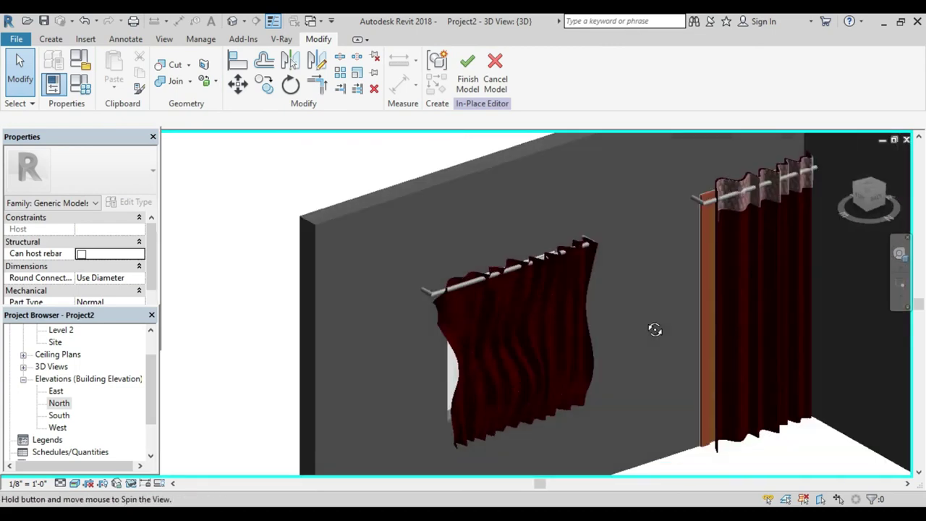
{"action": "middle_click_drag", "start_coordinate": [497, 332], "coordinate": [405, 323]}
{"action": "mouse_move", "coordinate": [479, 434]}
{"action": "middle_mouse_down", "text": "shift"}
{"action": "mouse_move", "coordinate": [511, 359]}
{"action": "mouse_move", "coordinate": [453, 383]}
{"action": "middle_mouse_up", "text": "shift"}
{"action": "scroll", "coordinate": [454, 382], "scroll_direction": "down", "scroll_amount": 3}
{"action": "scroll", "coordinate": [500, 354], "scroll_direction": "up", "scroll_amount": 2}
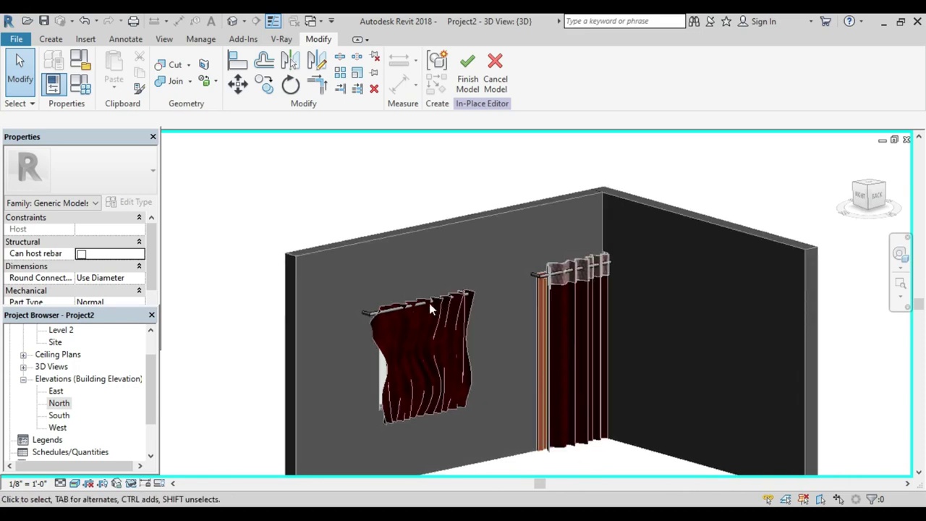
{"action": "scroll", "coordinate": [426, 303], "scroll_direction": "up", "scroll_amount": 5}
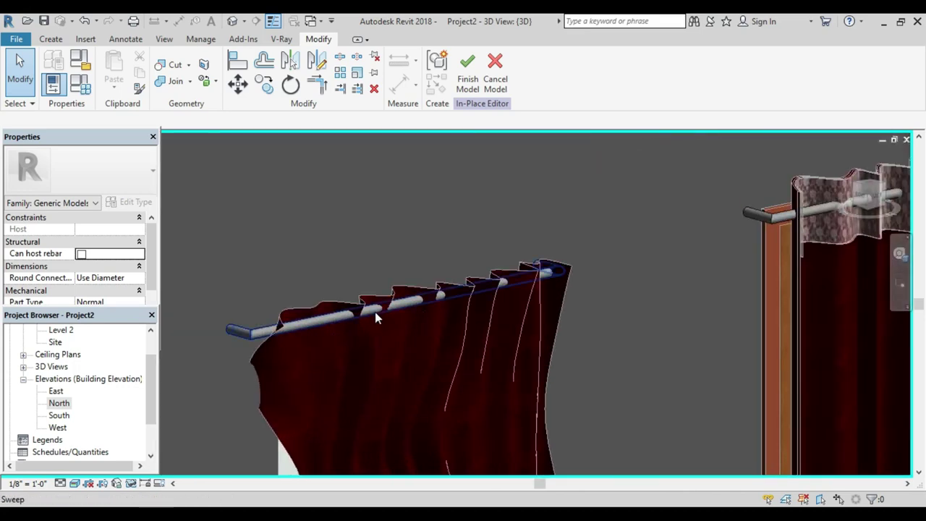
{"action": "scroll", "coordinate": [427, 321], "scroll_direction": "down", "scroll_amount": 4}
{"action": "middle_click_drag", "start_coordinate": [427, 321], "coordinate": [369, 218]}
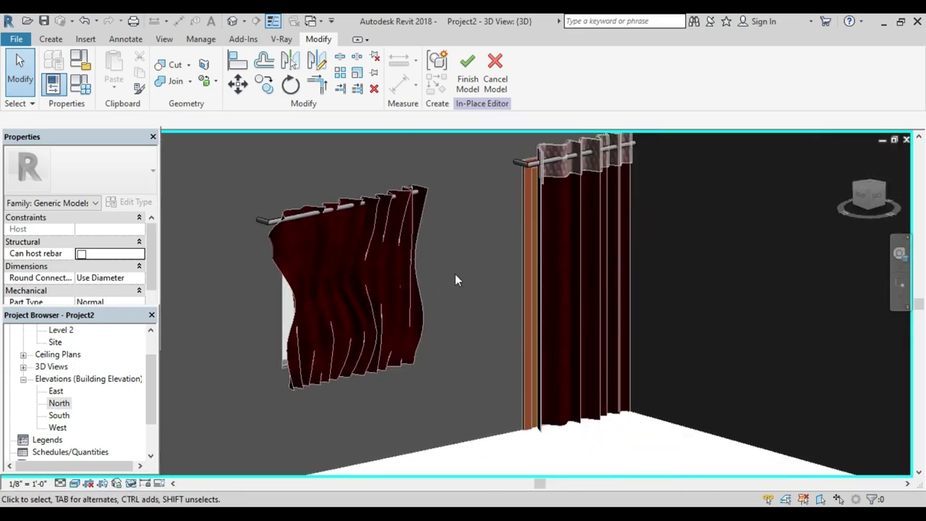
Step: Check both curtains and the corner from oblique angles, then finish the in-place model
{"action": "mouse_move", "coordinate": [455, 274]}
{"action": "middle_mouse_down", "text": "shift"}
{"action": "mouse_move", "coordinate": [436, 320]}
{"action": "mouse_move", "coordinate": [356, 211]}
{"action": "middle_mouse_up", "text": "shift"}
{"action": "scroll", "coordinate": [354, 209], "scroll_direction": "up", "scroll_amount": 2}
{"action": "scroll", "coordinate": [353, 210], "scroll_direction": "up", "scroll_amount": 2}
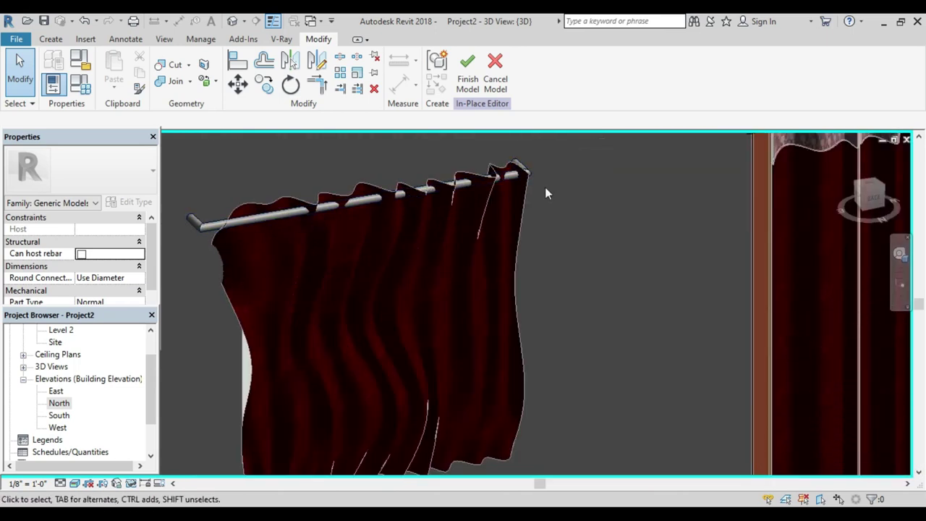
{"action": "middle_click_drag", "start_coordinate": [432, 215], "coordinate": [308, 285], "text": "shift"}
{"action": "scroll", "coordinate": [463, 277], "scroll_direction": "down", "scroll_amount": 3}
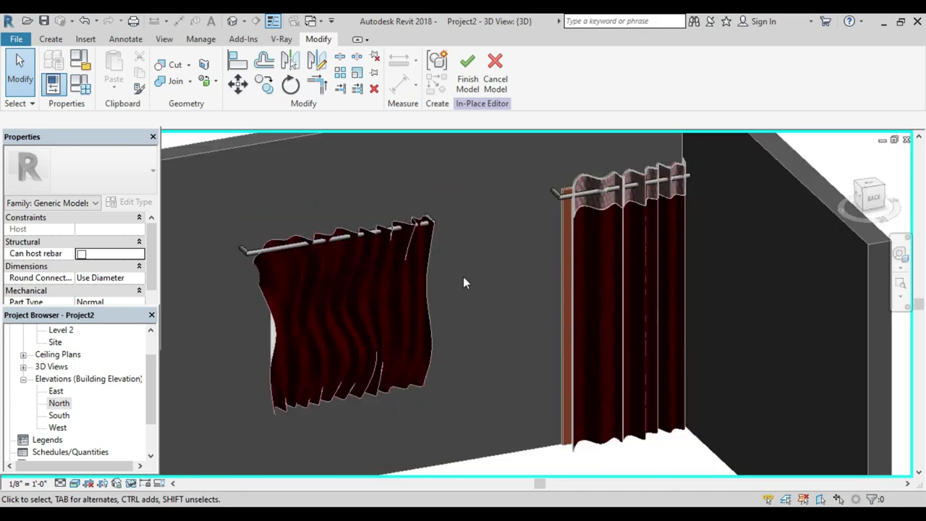
{"action": "mouse_move", "coordinate": [461, 273]}
{"action": "middle_mouse_down", "text": "shift"}
{"action": "mouse_move", "coordinate": [452, 235]}
{"action": "mouse_move", "coordinate": [446, 265]}
{"action": "middle_mouse_up", "text": "shift"}
{"action": "scroll", "coordinate": [445, 264], "scroll_direction": "down", "scroll_amount": 3}
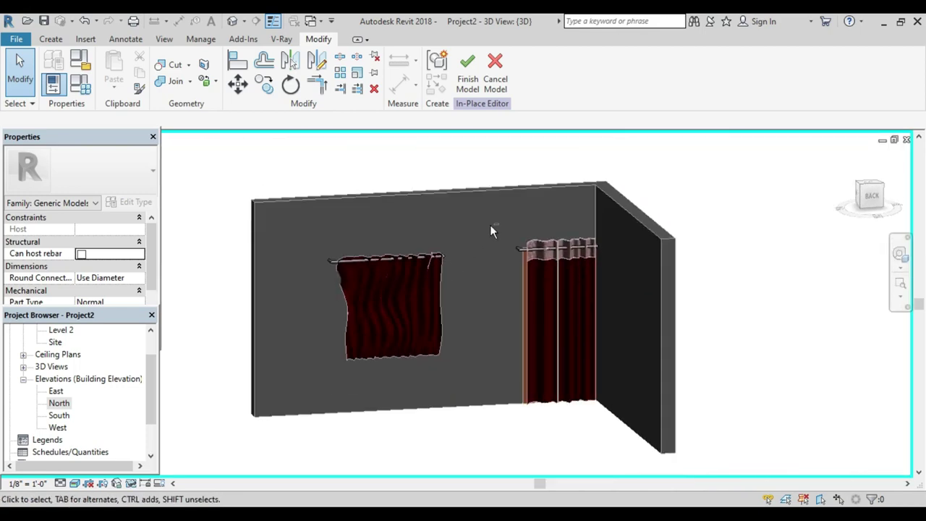
{"action": "mouse_move", "coordinate": [490, 224]}
{"action": "middle_mouse_down", "text": "shift"}
{"action": "mouse_move", "coordinate": [478, 307]}
{"action": "mouse_move", "coordinate": [448, 258]}
{"action": "mouse_move", "coordinate": [553, 287]}
{"action": "middle_mouse_up", "text": "shift"}
{"action": "scroll", "coordinate": [539, 288], "scroll_direction": "up", "scroll_amount": 2}
{"action": "scroll", "coordinate": [506, 282], "scroll_direction": "down", "scroll_amount": 3}
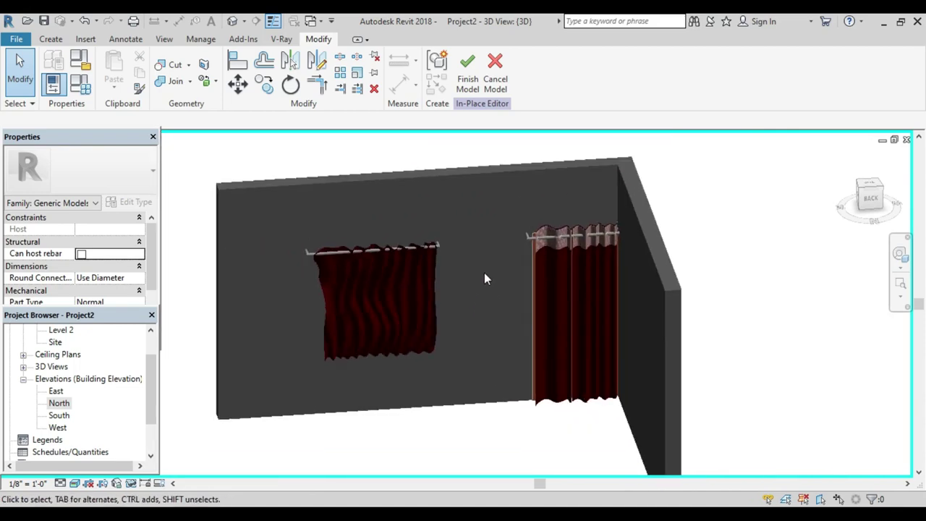
{"action": "mouse_move", "coordinate": [485, 277]}
{"action": "middle_mouse_down", "text": "shift"}
{"action": "mouse_move", "coordinate": [487, 262]}
{"action": "mouse_move", "coordinate": [513, 278]}
{"action": "mouse_move", "coordinate": [451, 311]}
{"action": "middle_mouse_up", "text": "shift"}
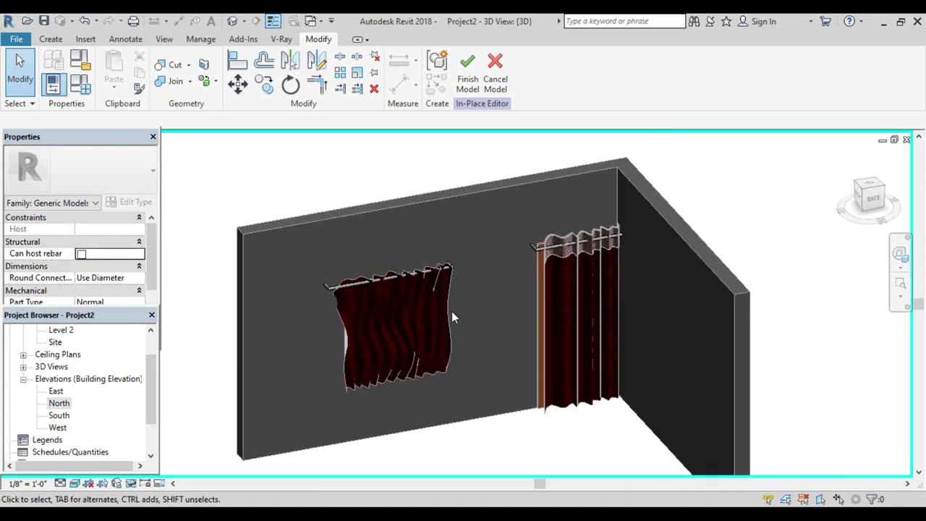
{"action": "scroll", "coordinate": [496, 273], "scroll_direction": "up", "scroll_amount": 3}
{"action": "scroll", "coordinate": [514, 239], "scroll_direction": "down", "scroll_amount": 3}
{"action": "mouse_move", "coordinate": [515, 236]}
{"action": "middle_mouse_down", "text": "shift"}
{"action": "mouse_move", "coordinate": [527, 258]}
{"action": "mouse_move", "coordinate": [506, 217]}
{"action": "middle_mouse_up", "text": "shift"}
{"action": "left_click", "coordinate": [468, 66]}
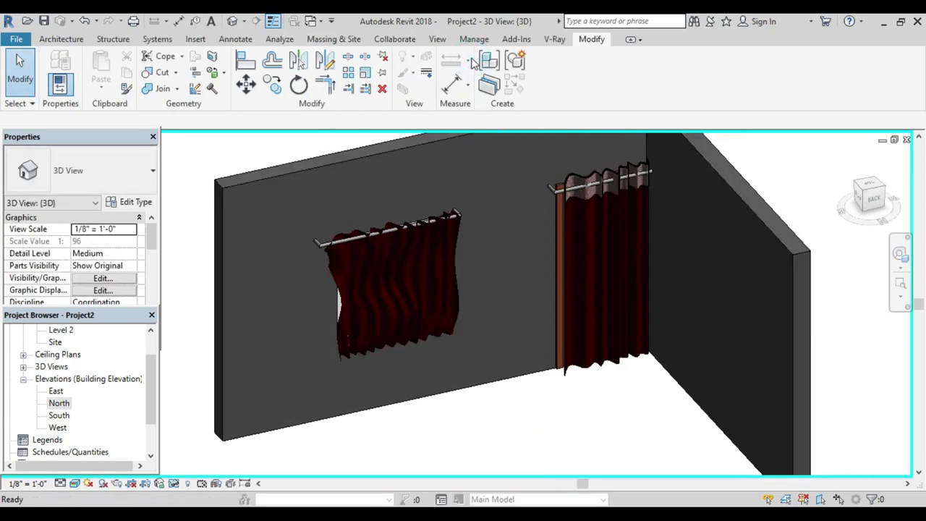